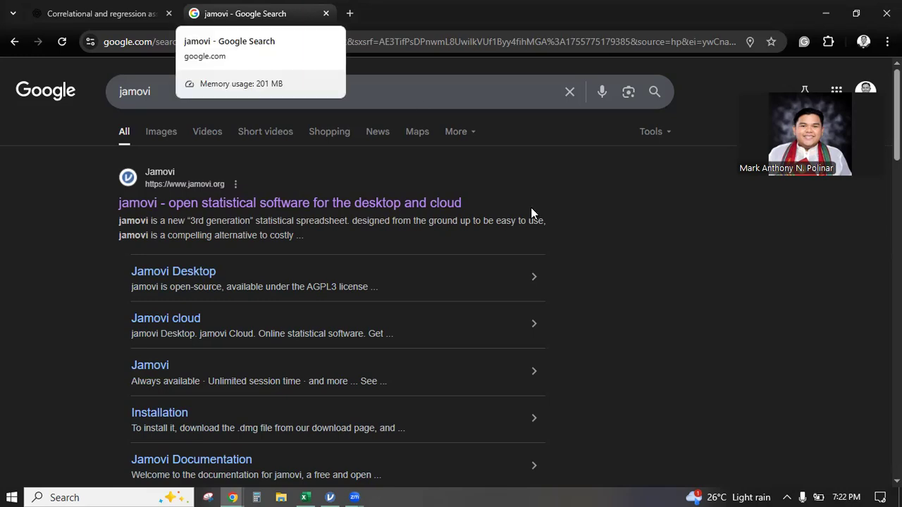
Open the jamovi website from the search results, review its cloud and desktop options, and return to the results.
click(280, 204)
scroll(625, 213, down, 5)
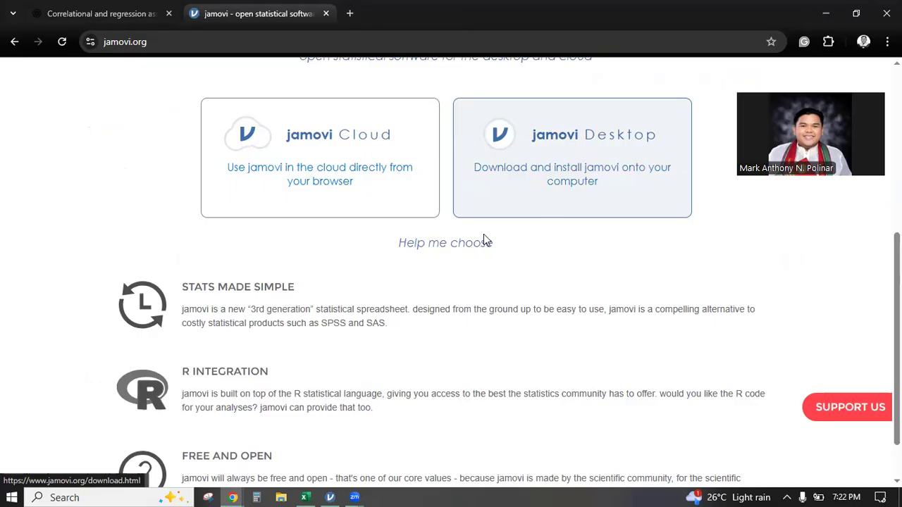
scroll(483, 240, up, 5)
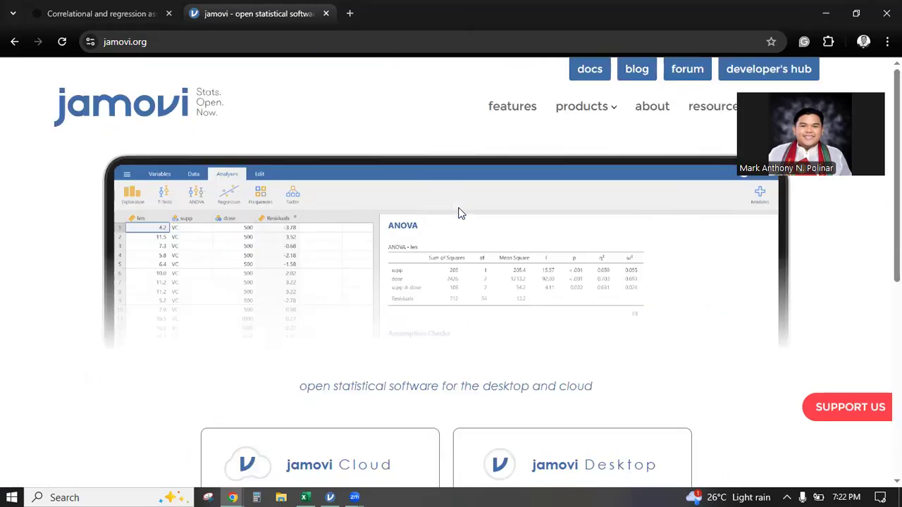
click(14, 40)
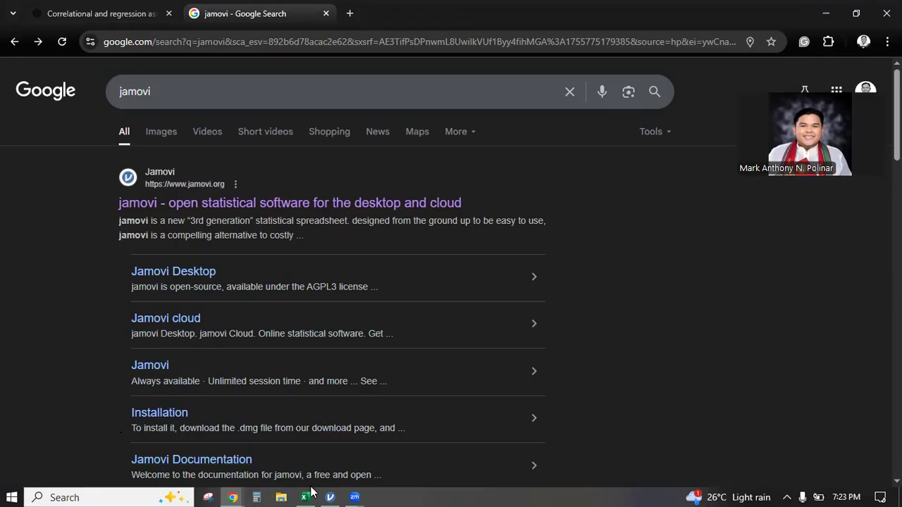
Bring up the jamovi 2.6.26 desktop app and close its untitled window containing the empty Descriptives analysis.
click(98, 493)
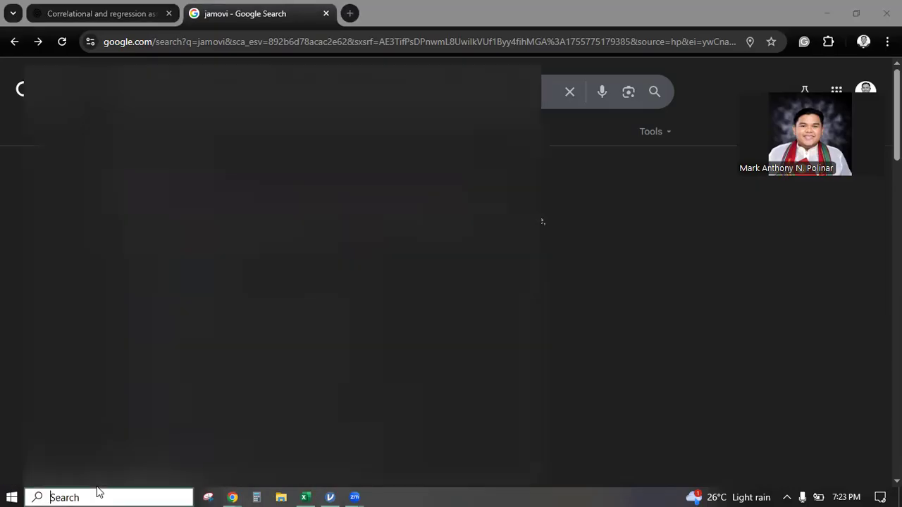
text(jamov)
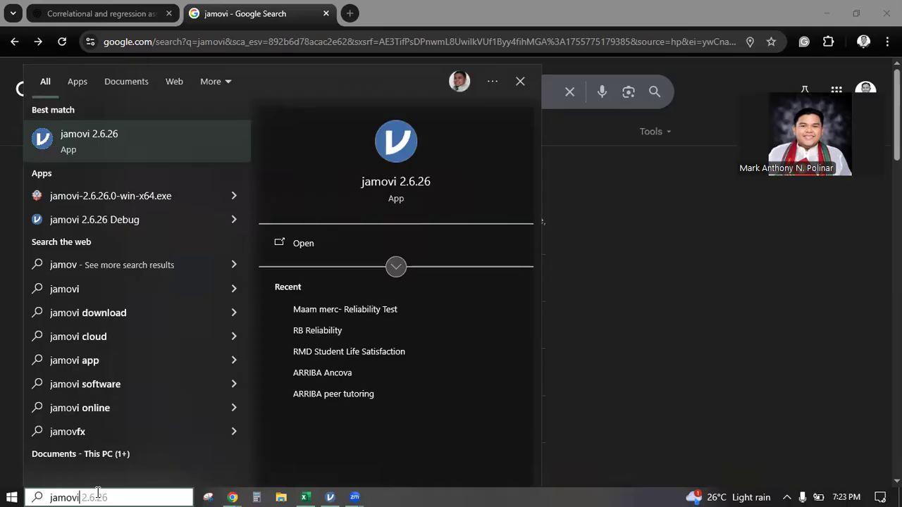
text(i)
key(Return)
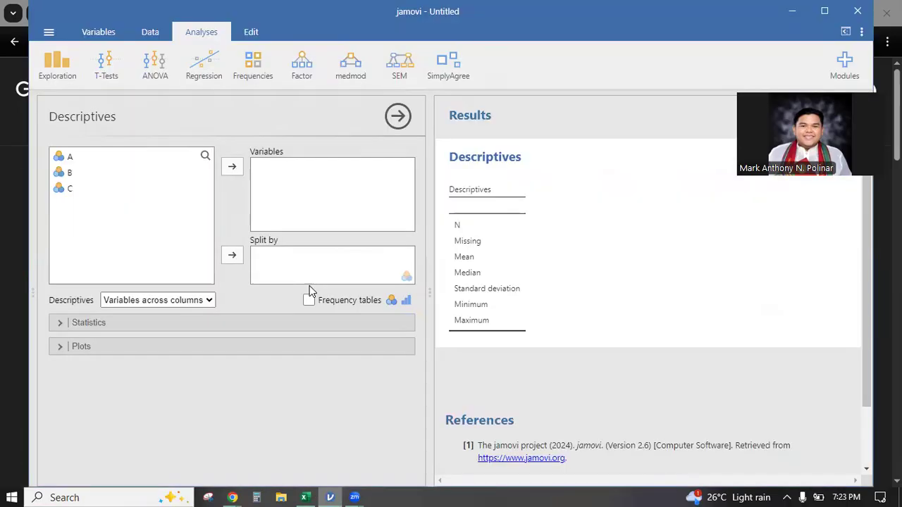
click(49, 33)
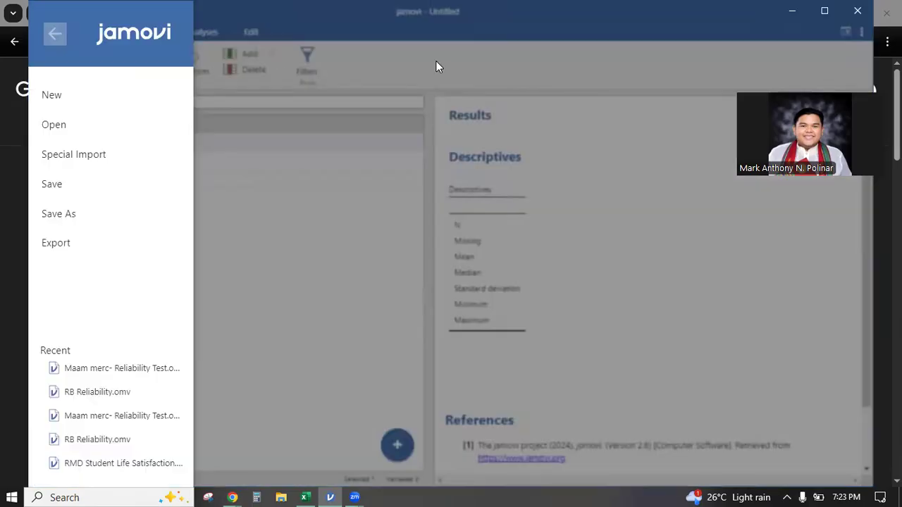
click(55, 34)
click(850, 17)
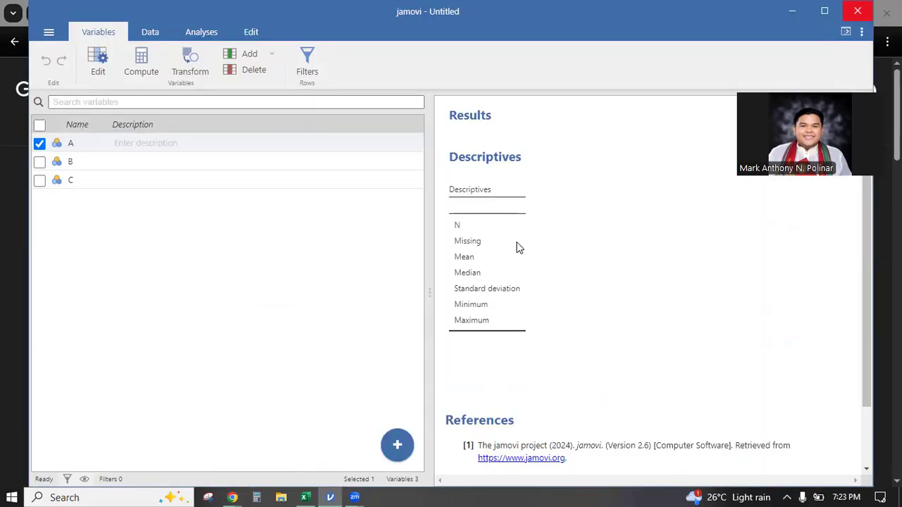
click(469, 253)
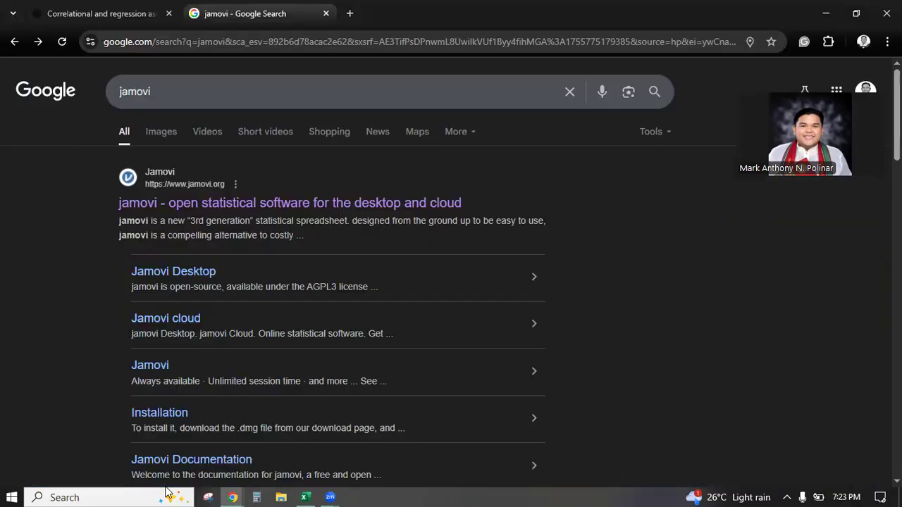
Find jamovi 2.6.26 on the computer and launch it with a blank data set.
click(102, 491)
text(jam)
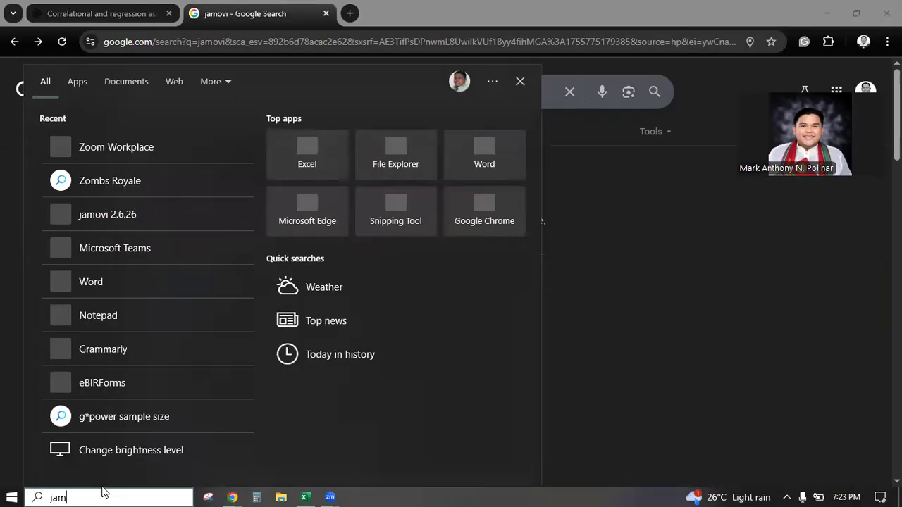
text(ovi)
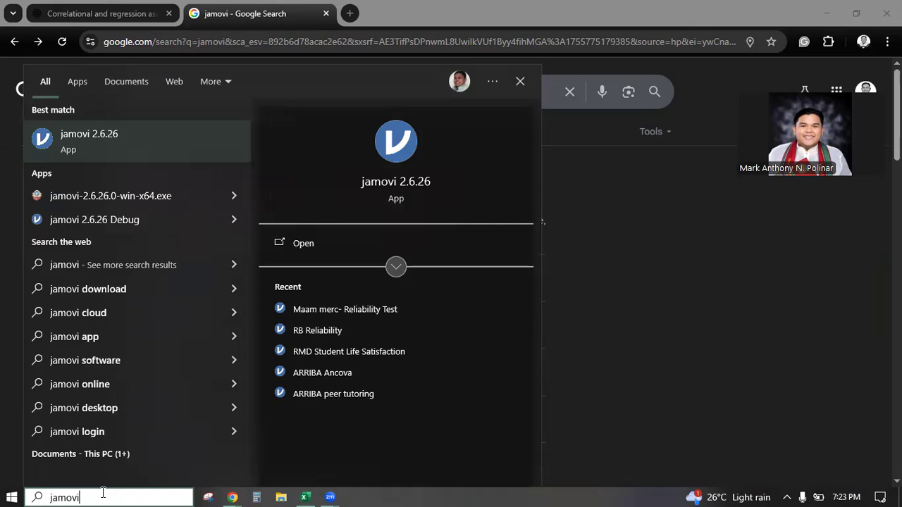
key(Return)
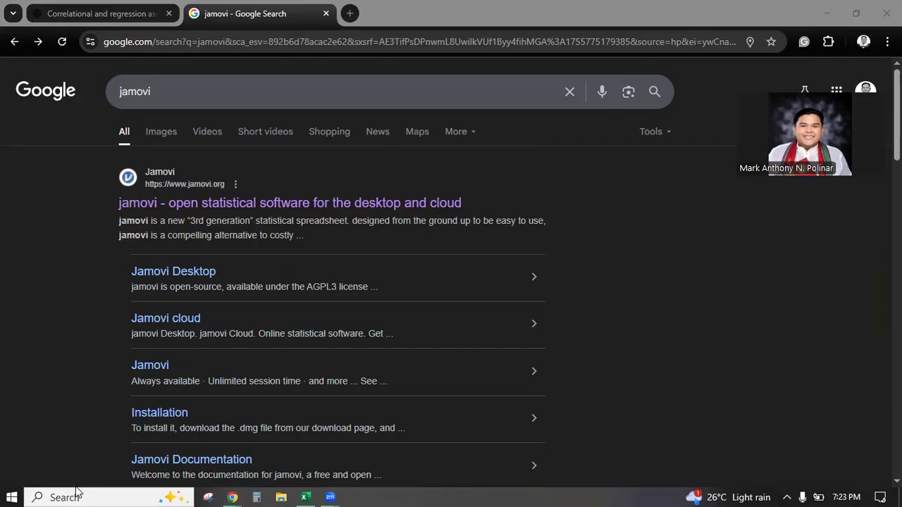
click(133, 151)
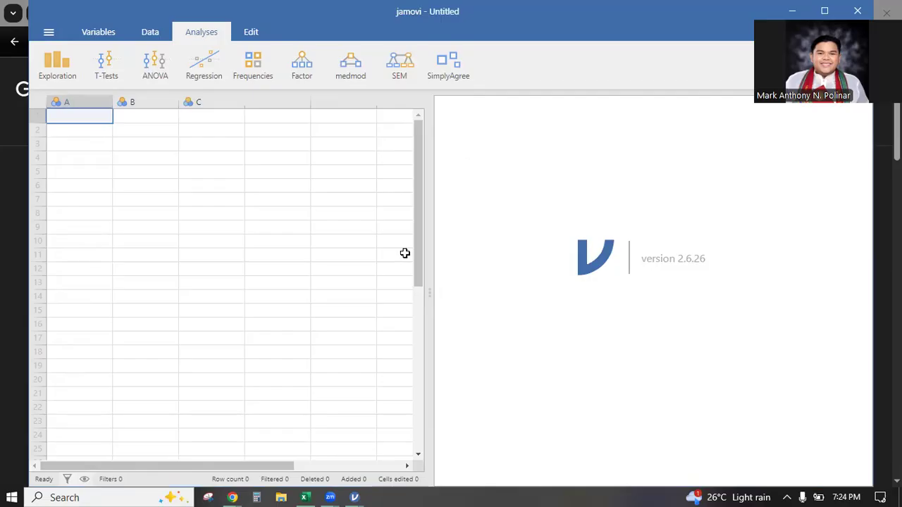
Switch to the LoyaltyData workbook in Excel and examine the Gender, Age, Sat, TRust and Loyalty column headers.
click(305, 496)
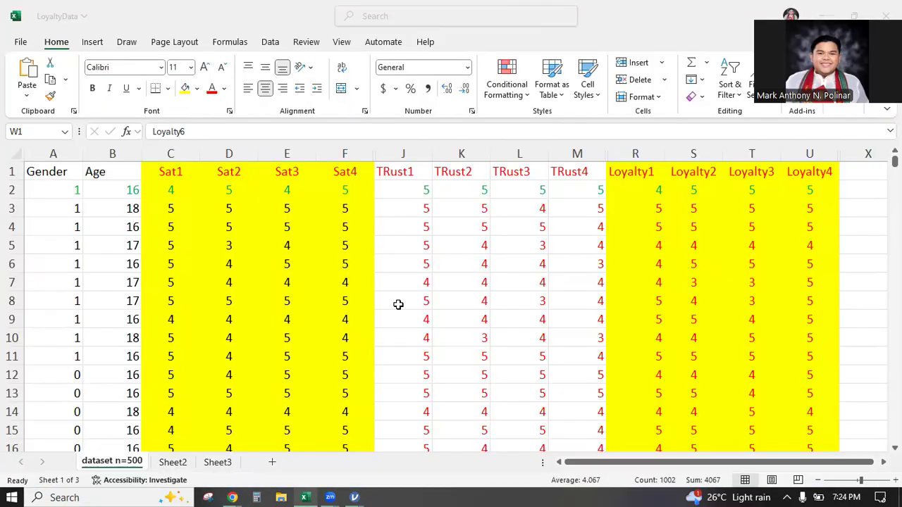
click(531, 289)
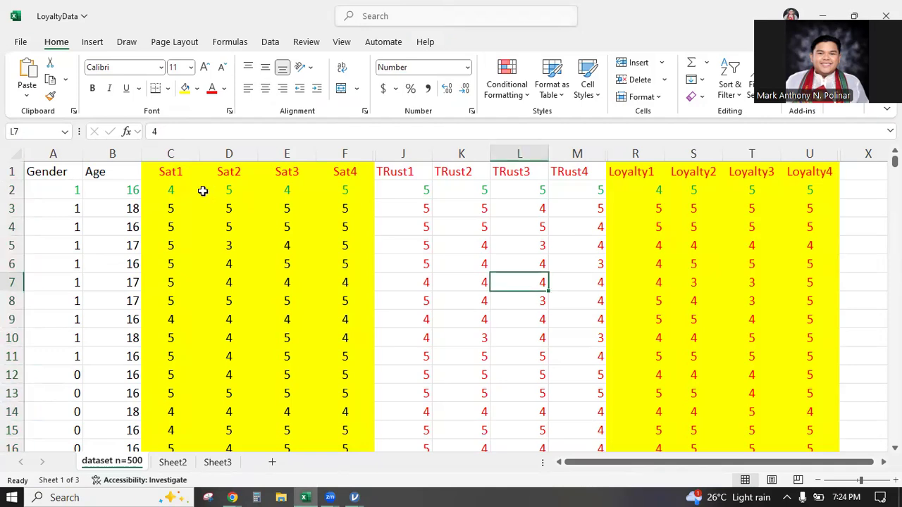
click(118, 172)
drag(165, 170, 816, 174)
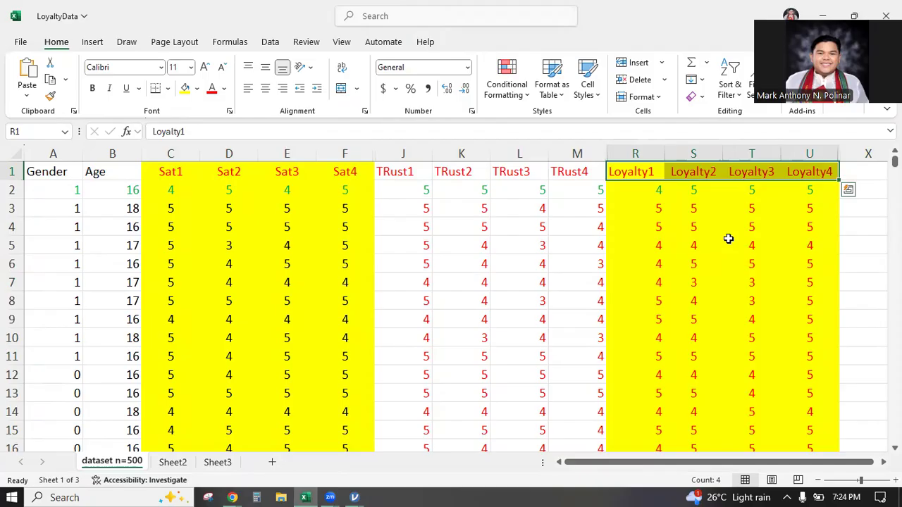
click(166, 174)
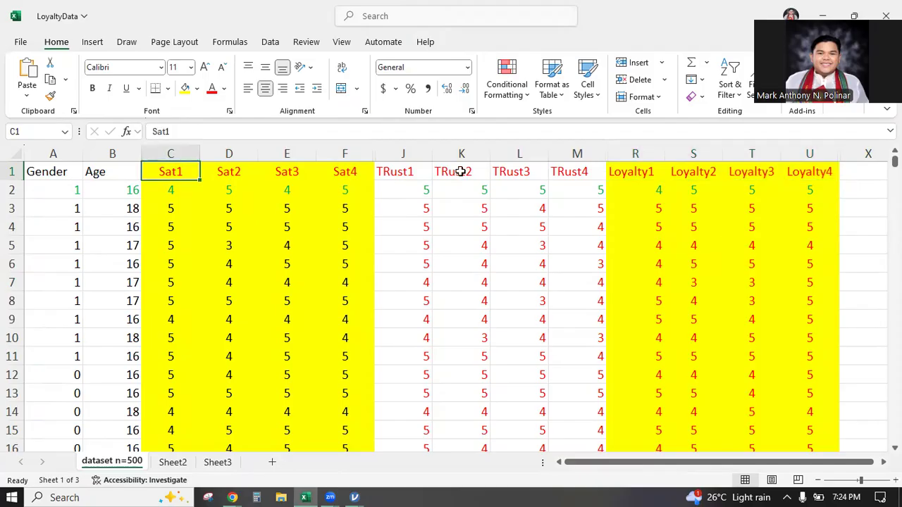
click(409, 172)
click(621, 173)
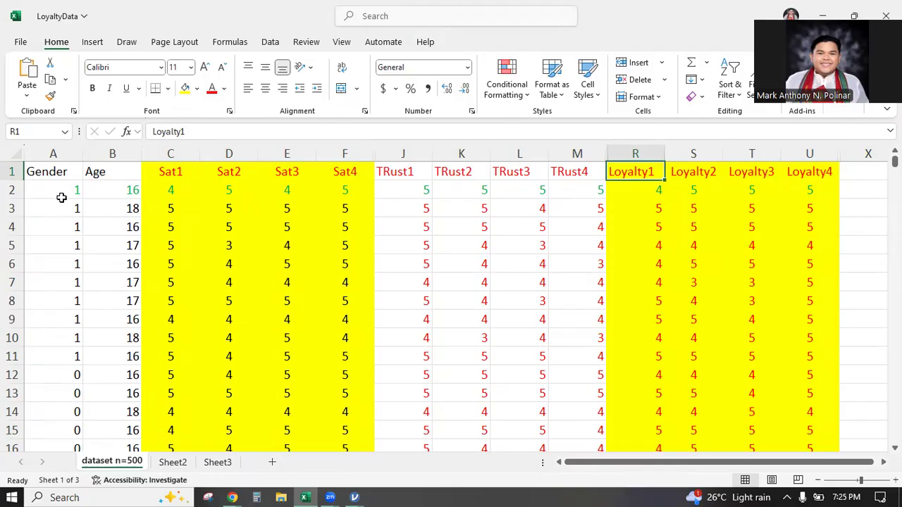
Examine the respondent rows of the dataset n=500 sheet down to the last record and return to the top.
click(12, 196)
click(12, 227)
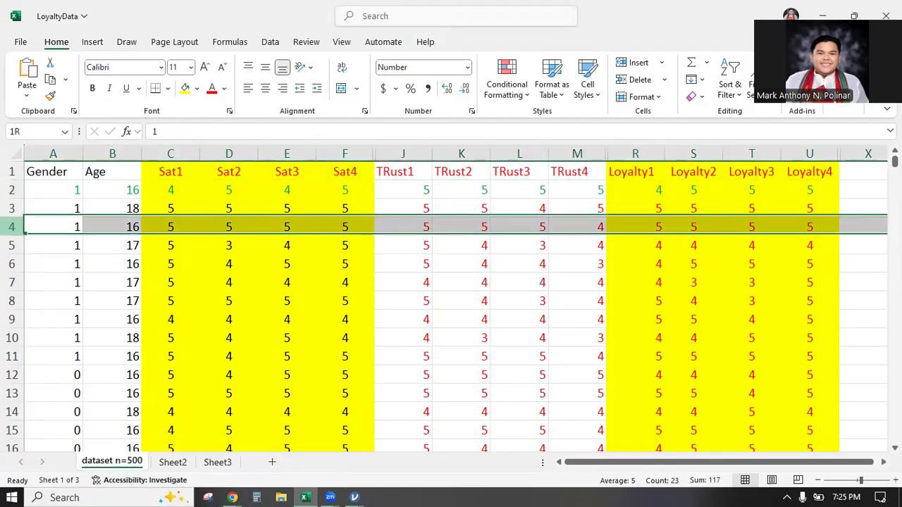
drag(895, 161, 874, 436)
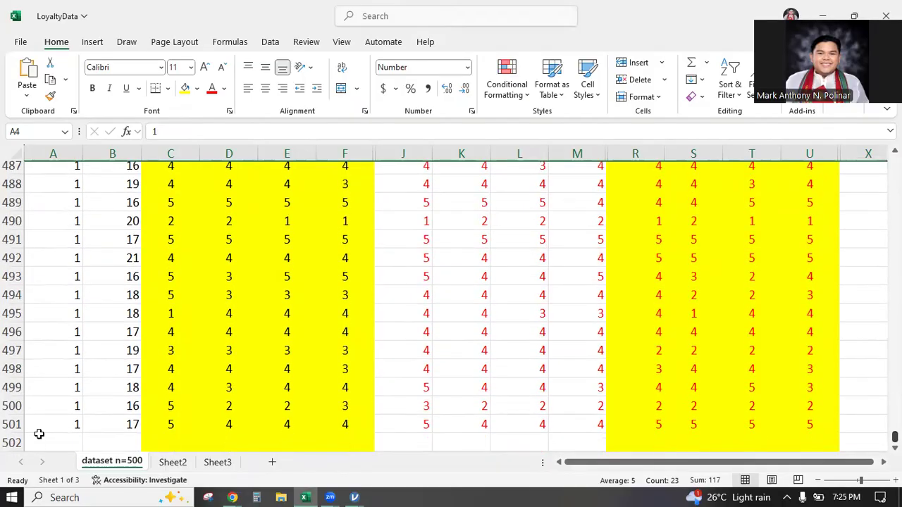
drag(895, 437, 895, 162)
scroll(324, 291, up, 1)
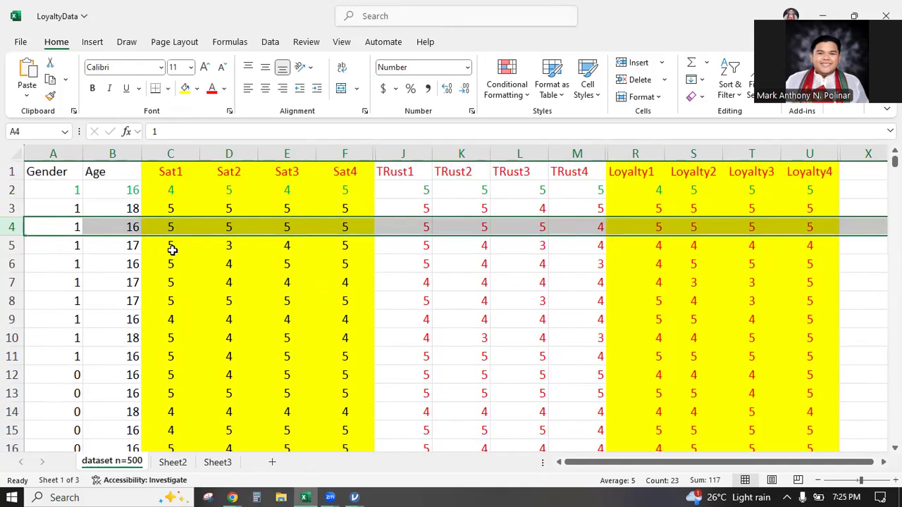
click(386, 281)
key(ctrl+f)
click(587, 258)
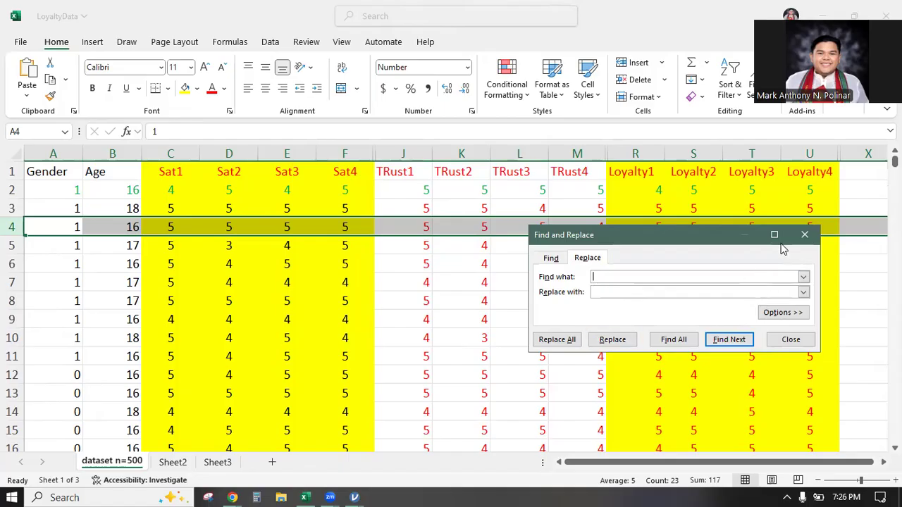
click(803, 234)
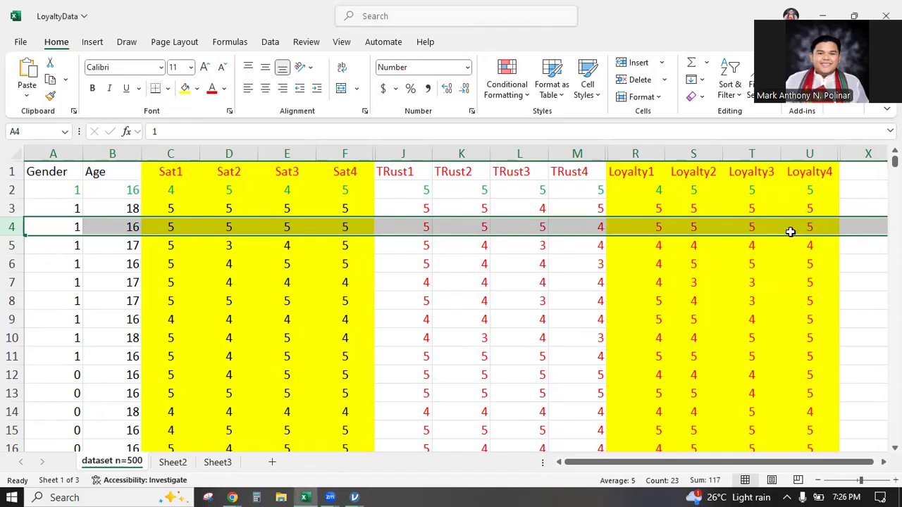
click(566, 298)
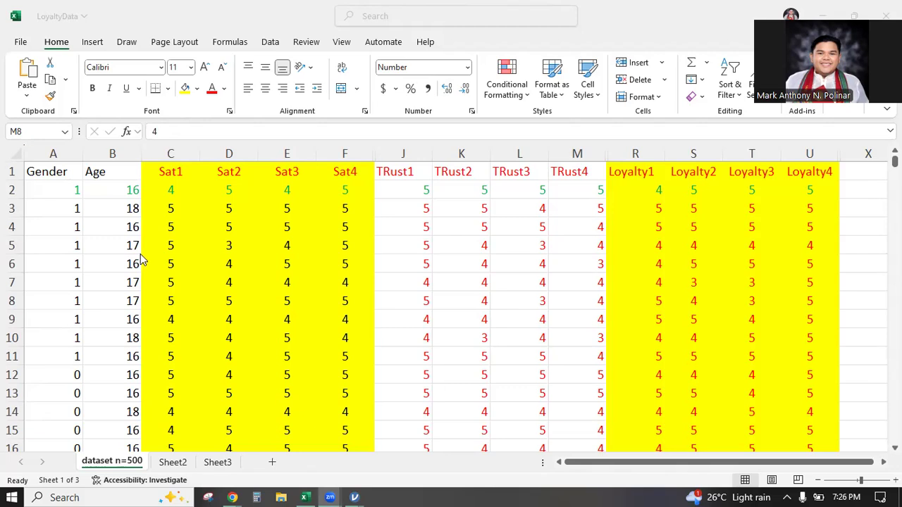
Copy the Sat1 to Sat4 responses of all respondents, cells C2 to F501, without the header row.
click(173, 186)
click(173, 192)
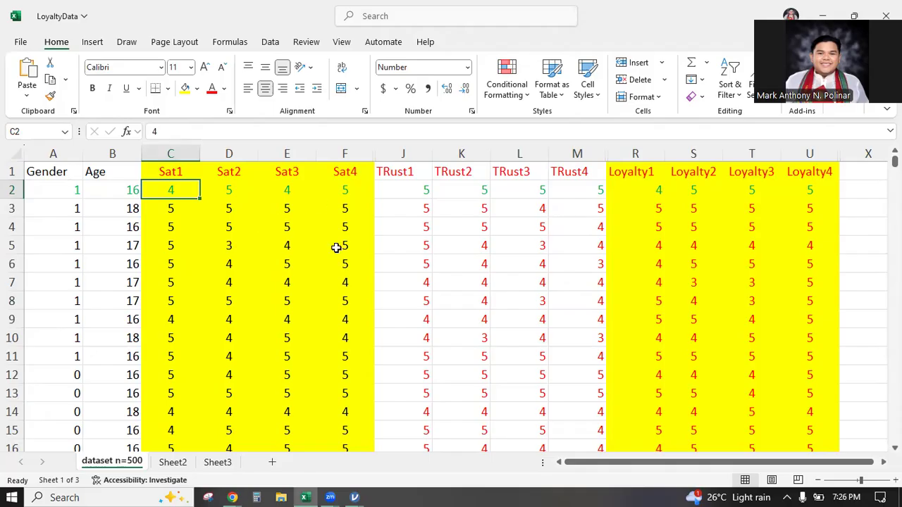
scroll(334, 247, down, 7)
scroll(324, 230, up, 7)
scroll(330, 256, down, 20)
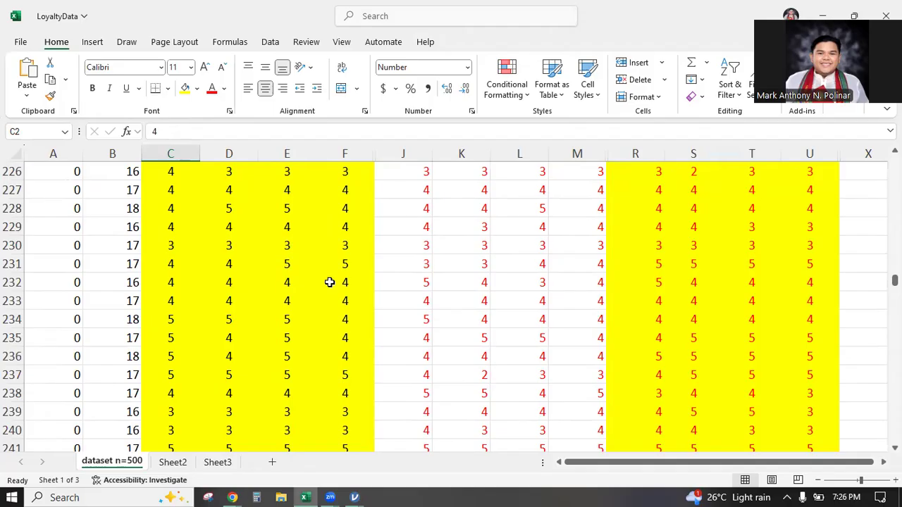
scroll(331, 289, down, 20)
scroll(330, 304, down, 20)
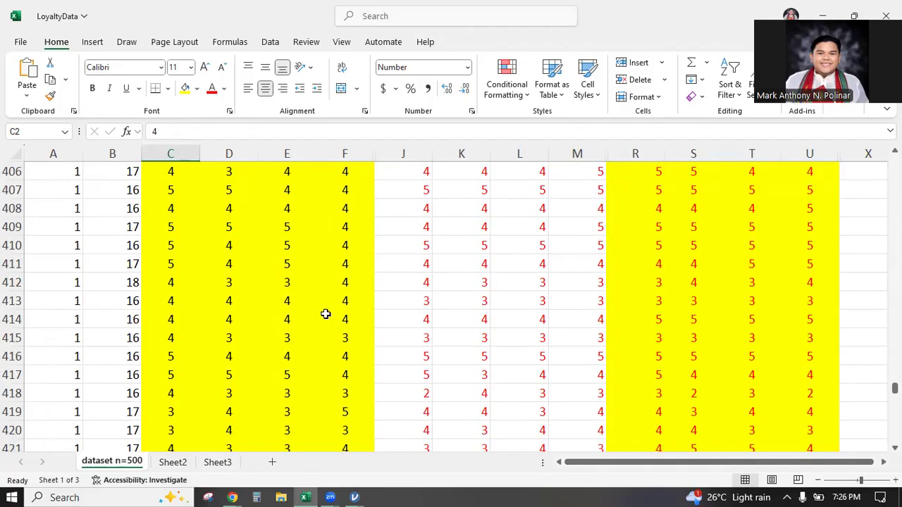
scroll(324, 322, down, 20)
scroll(324, 322, down, 15)
scroll(338, 275, up, 5)
shift+click(344, 265)
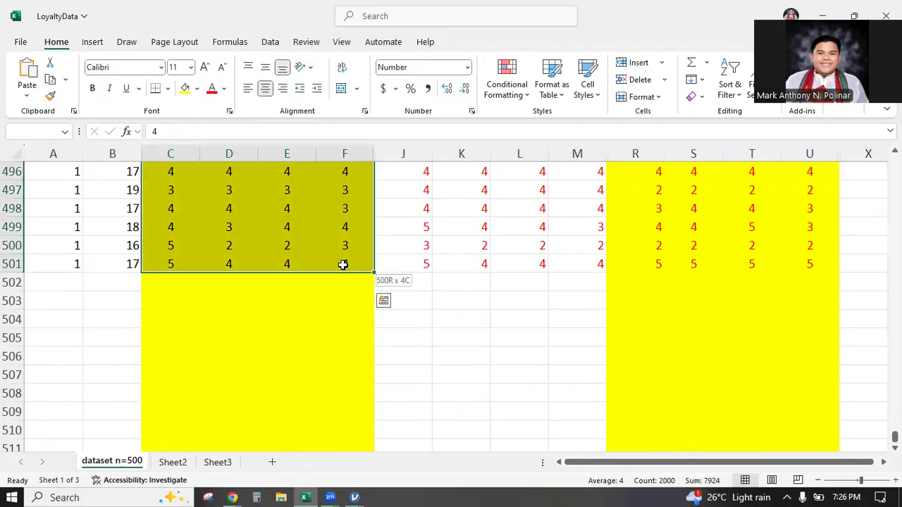
key(ctrl+c)
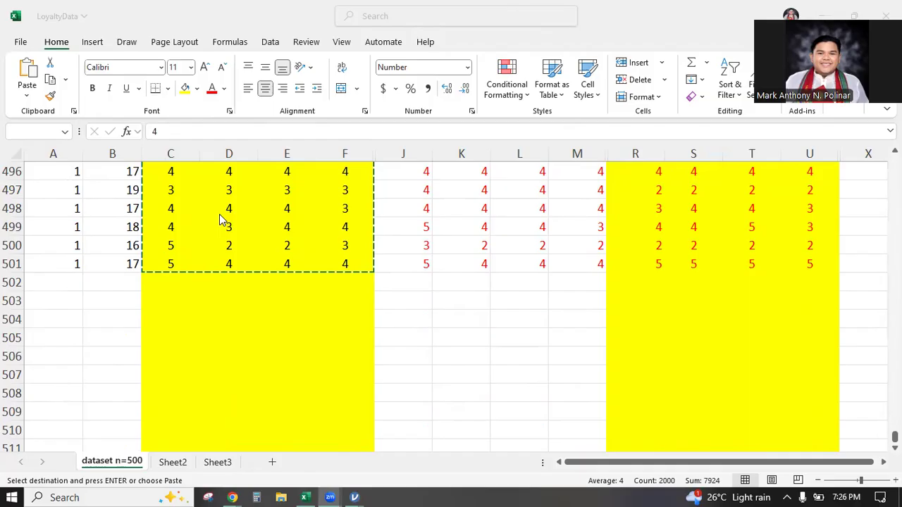
Switch to jamovi, paste the copied Sat1 to Sat4 responses into the data sheet from column A, row 1, and select column A.
key(alt+Tab)
click(543, 206)
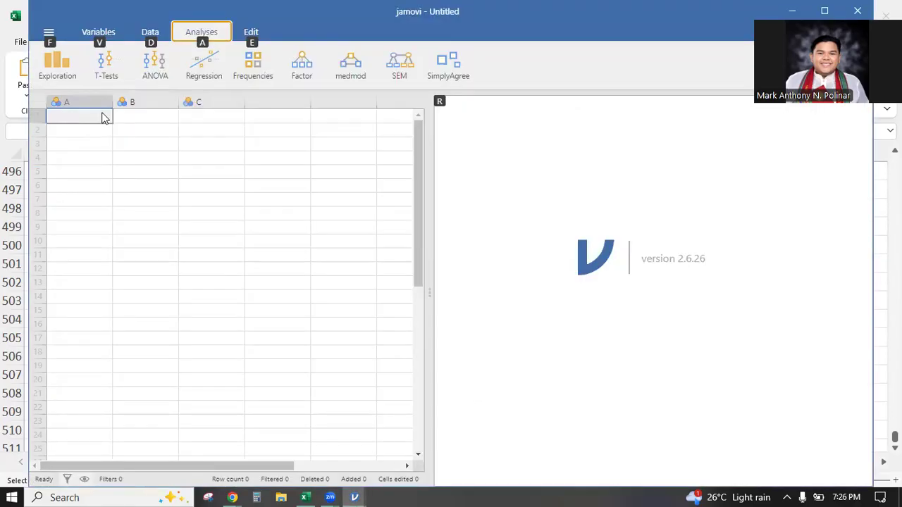
key(v)
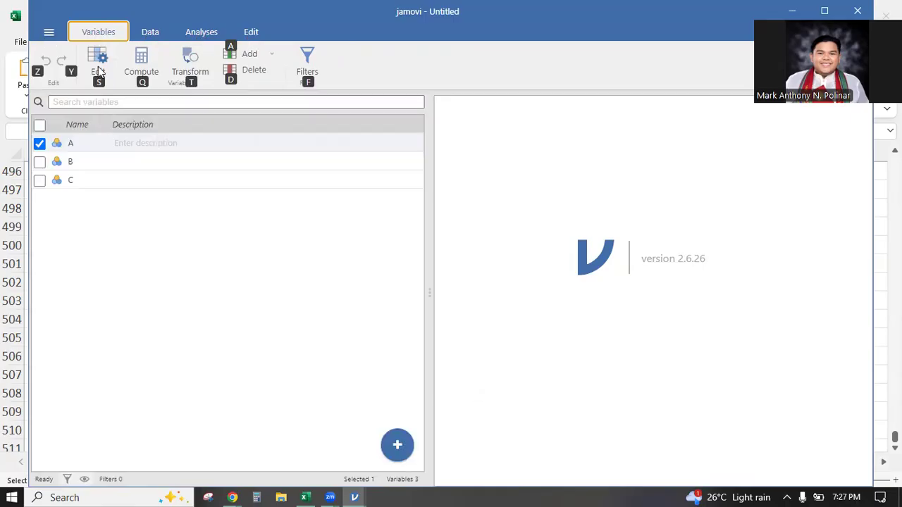
click(155, 30)
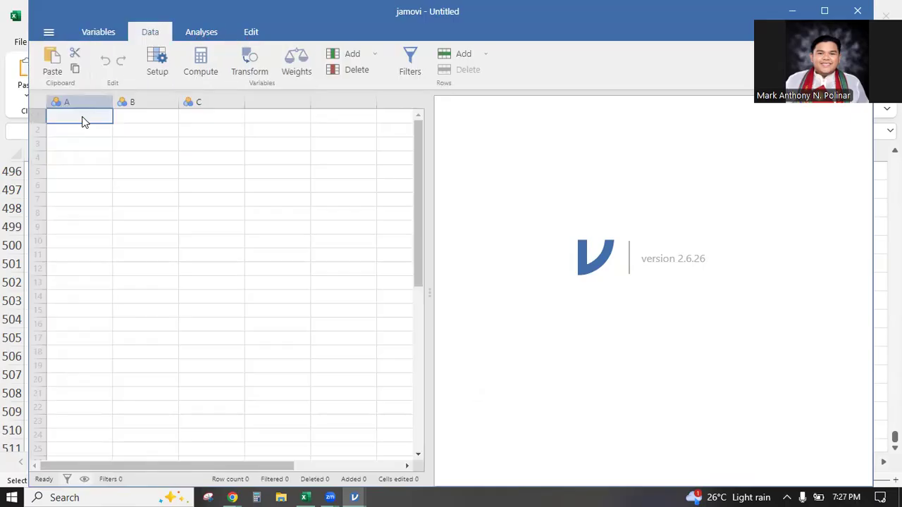
key(ctrl+v)
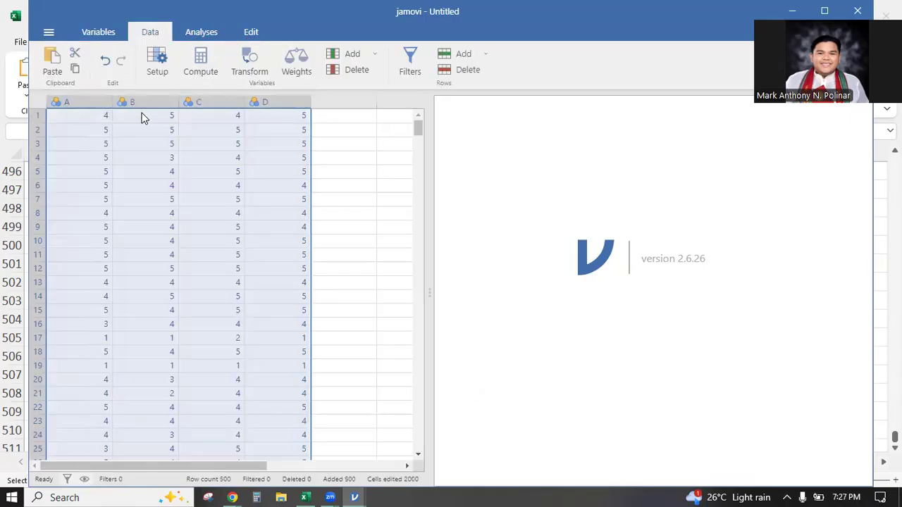
click(131, 139)
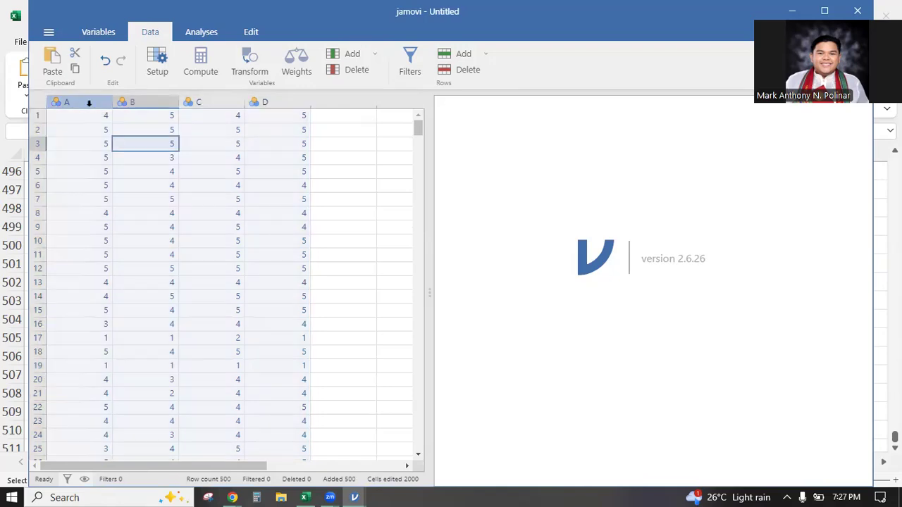
click(84, 100)
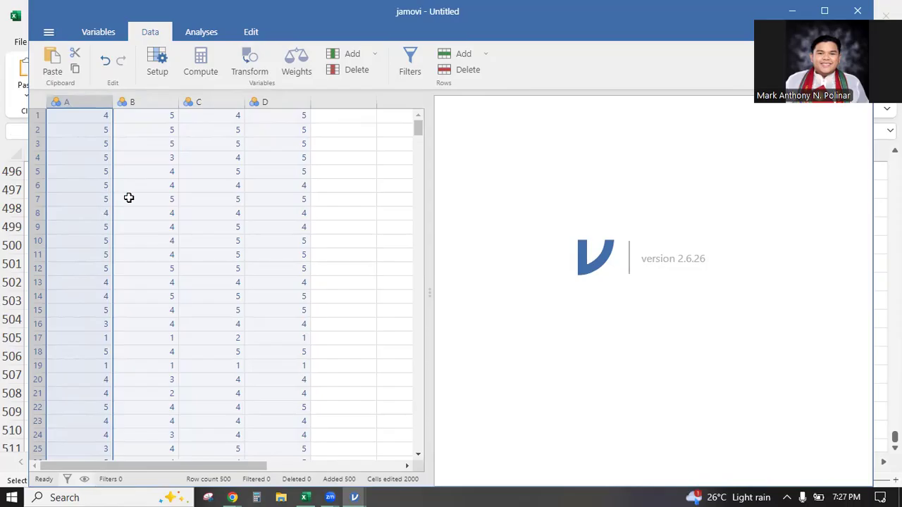
Rename the pasted variables A, B, C and D as Sat1, Sat2, Sat3 and Sat4.
click(93, 100)
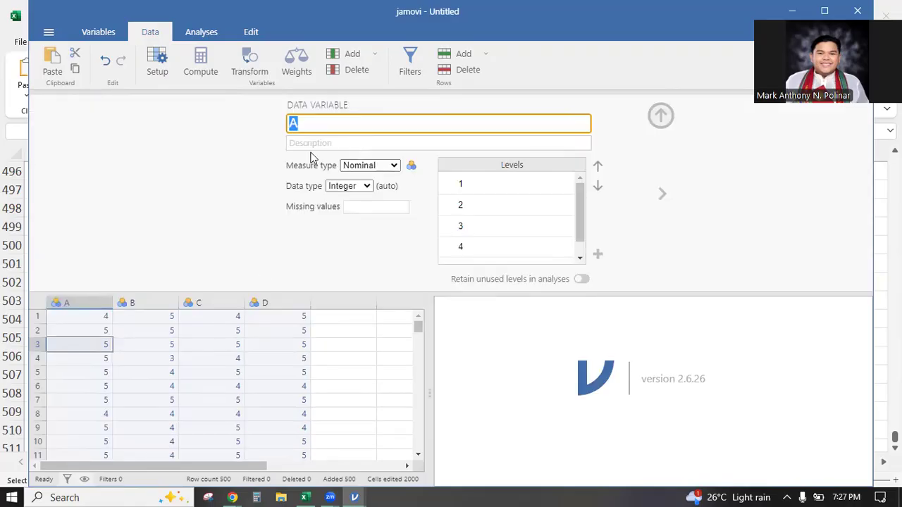
text(Sat1)
click(661, 193)
click(378, 126)
text(Sat2)
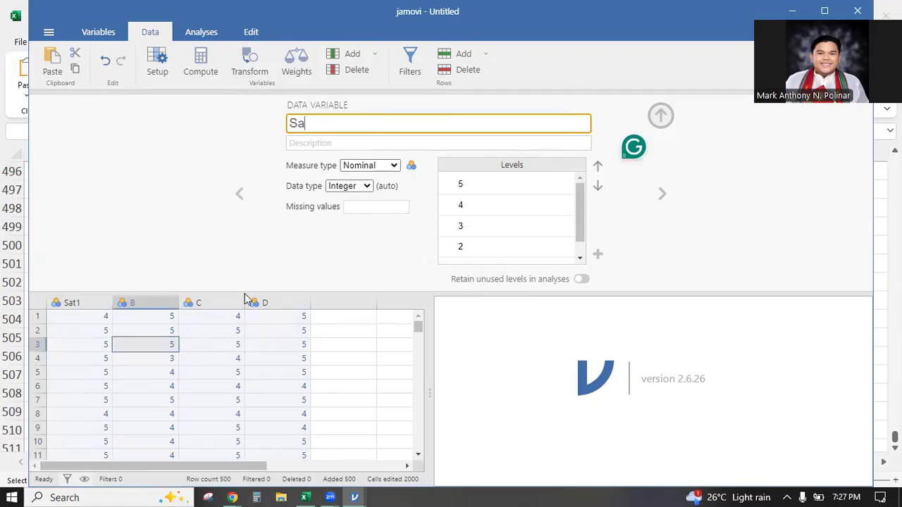
key(Tab)
text(Sat3)
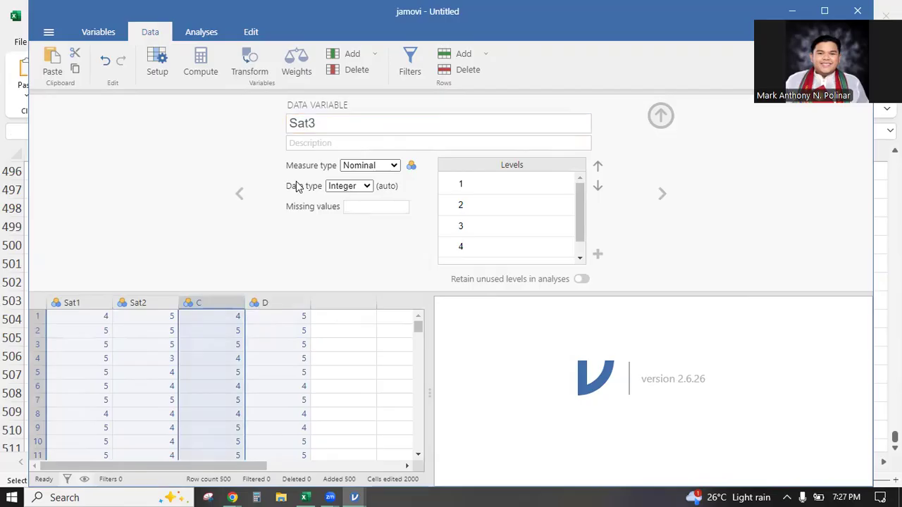
key(Tab)
text(Sat4)
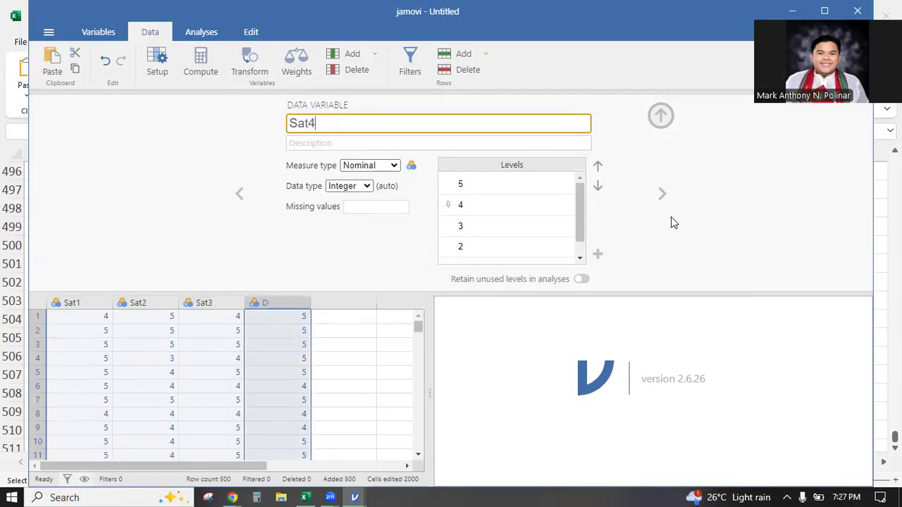
click(81, 302)
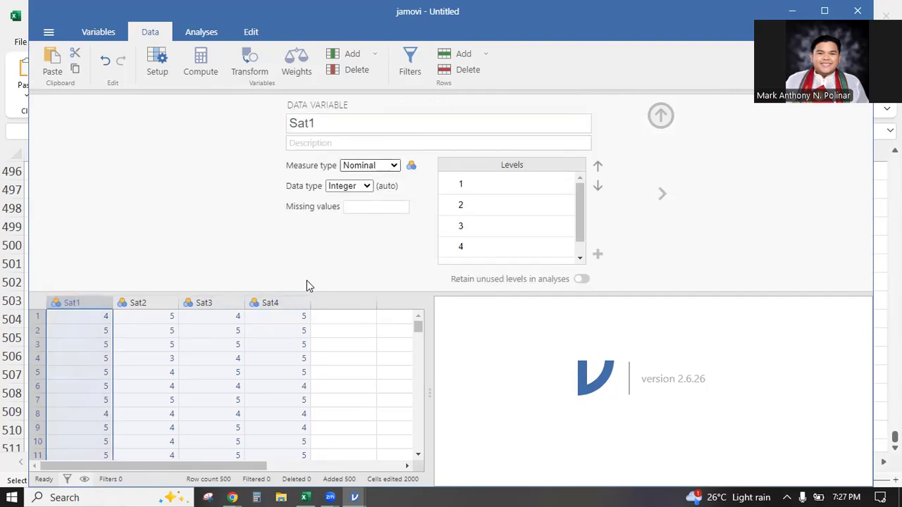
click(276, 303)
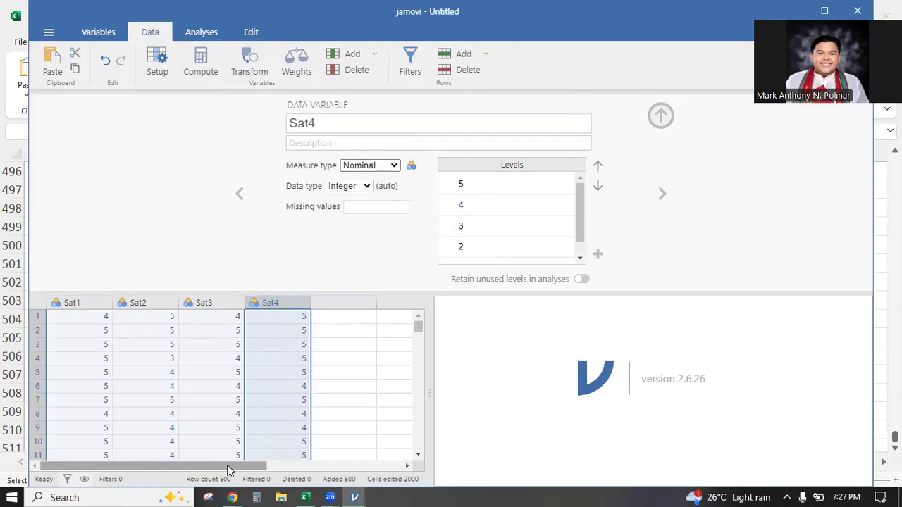
click(358, 303)
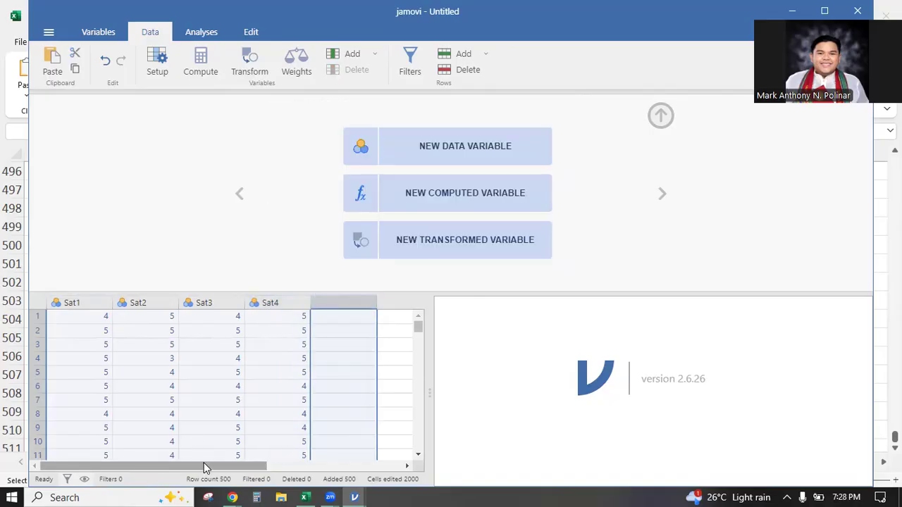
Switch to the LoyaltyData workbook in Excel and copy the TRust1 to TRust4 responses of all respondents, cells J2 to M501.
key(alt+Tab)
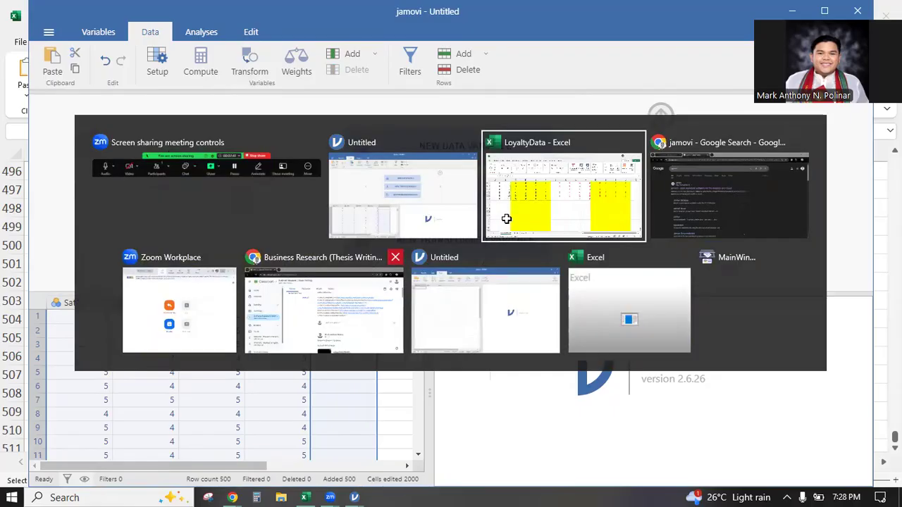
scroll(422, 212, up, 20)
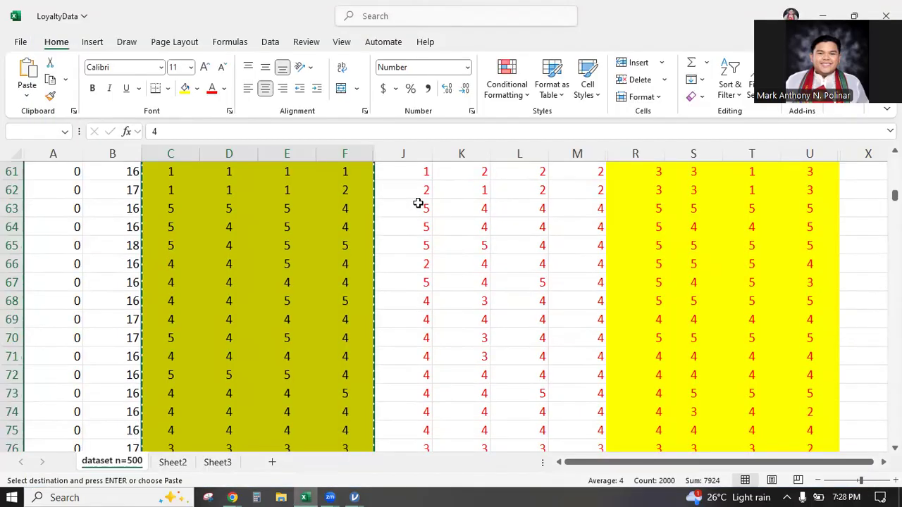
click(406, 194)
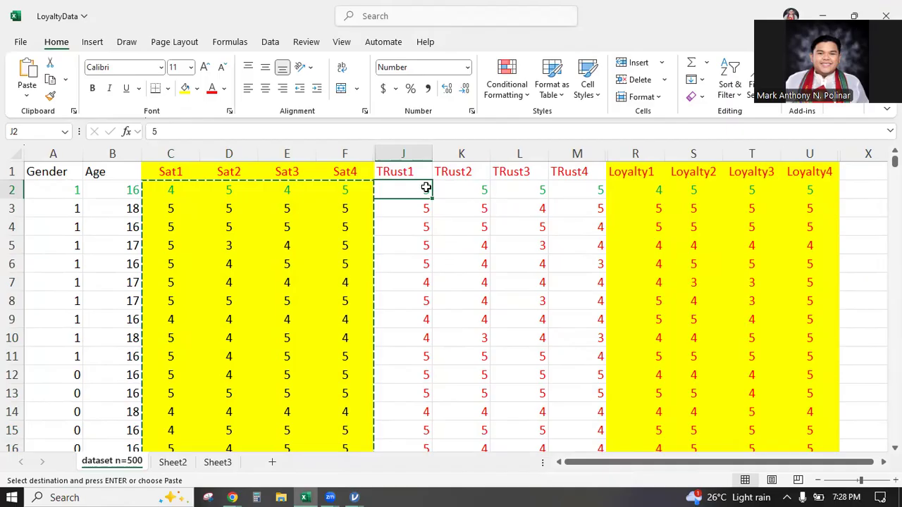
scroll(556, 254, down, 20)
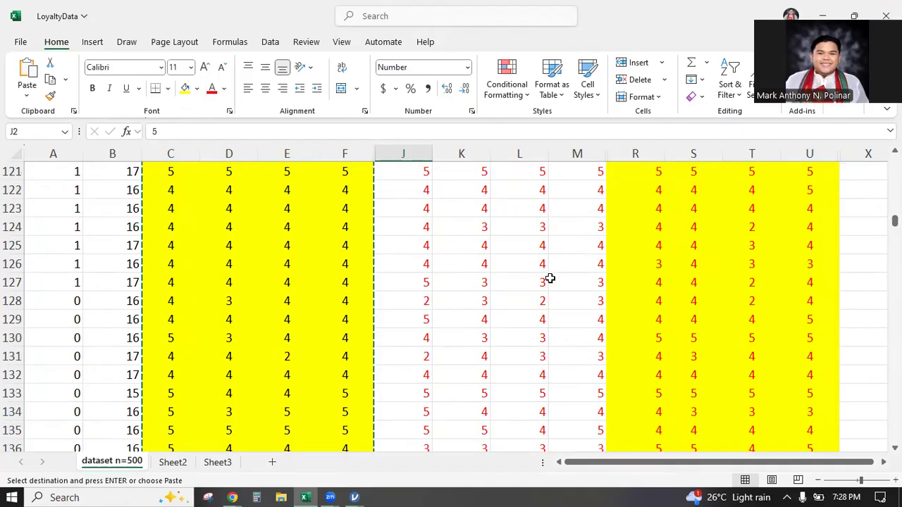
scroll(545, 289, down, 10)
scroll(543, 299, down, 20)
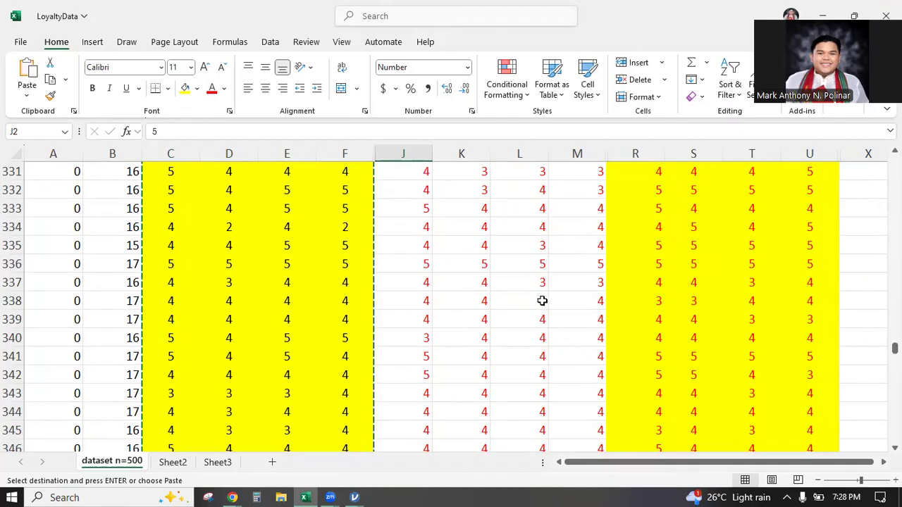
scroll(542, 300, down, 20)
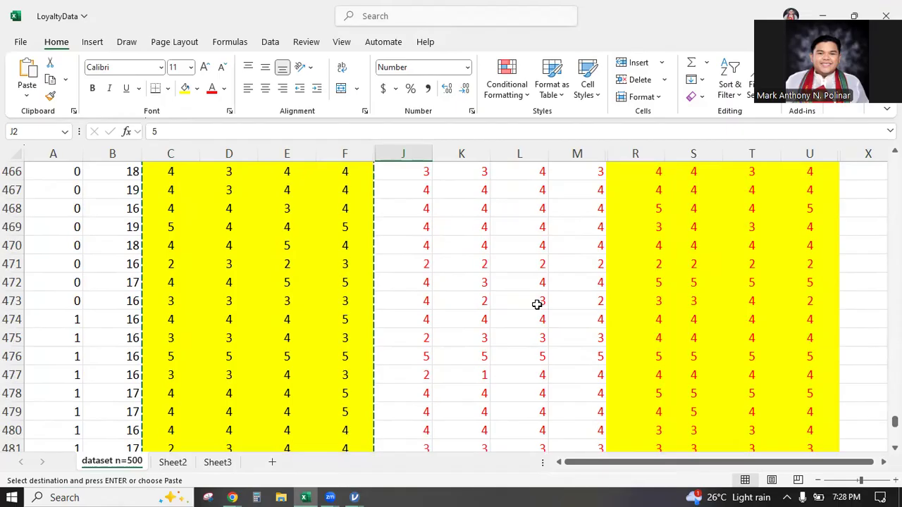
scroll(537, 305, down, 15)
scroll(550, 296, up, 5)
shift+click(572, 260)
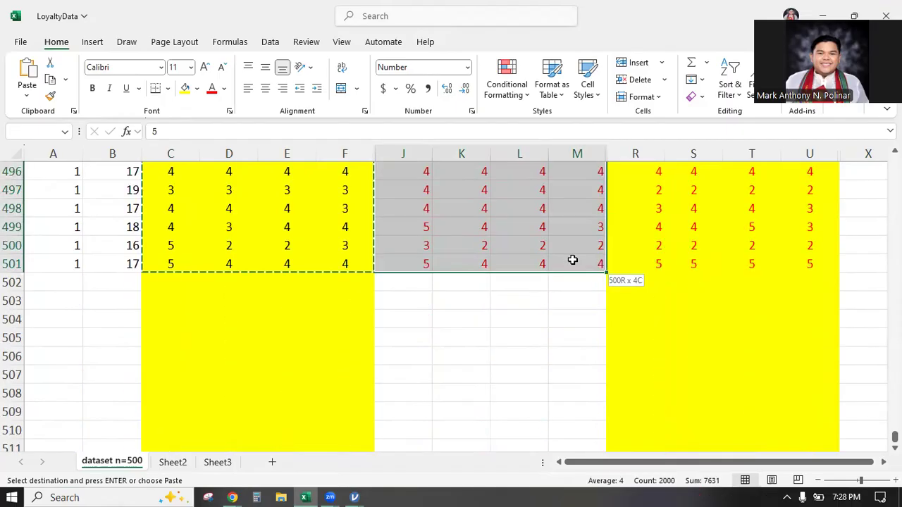
key(ctrl+c)
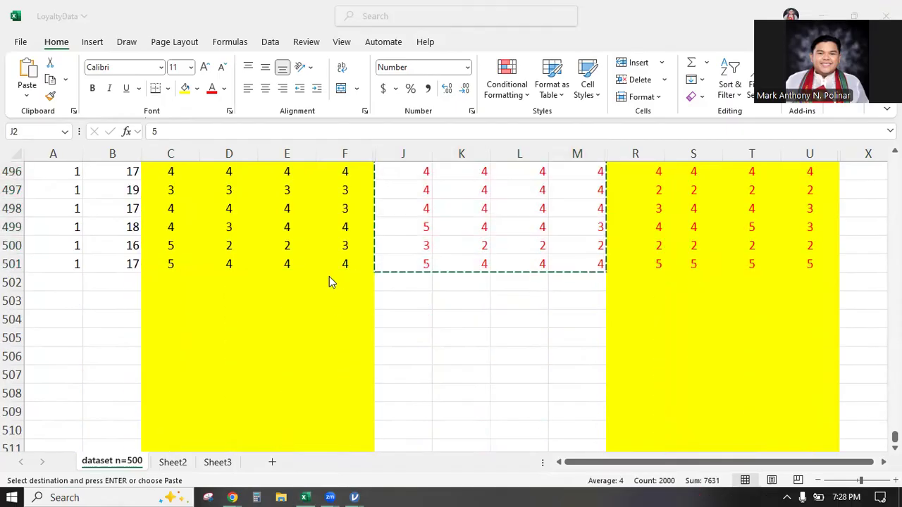
Switch to jamovi and paste the copied trust responses into the first empty column after Sat4, starting at row 1.
key(alt+Tab)
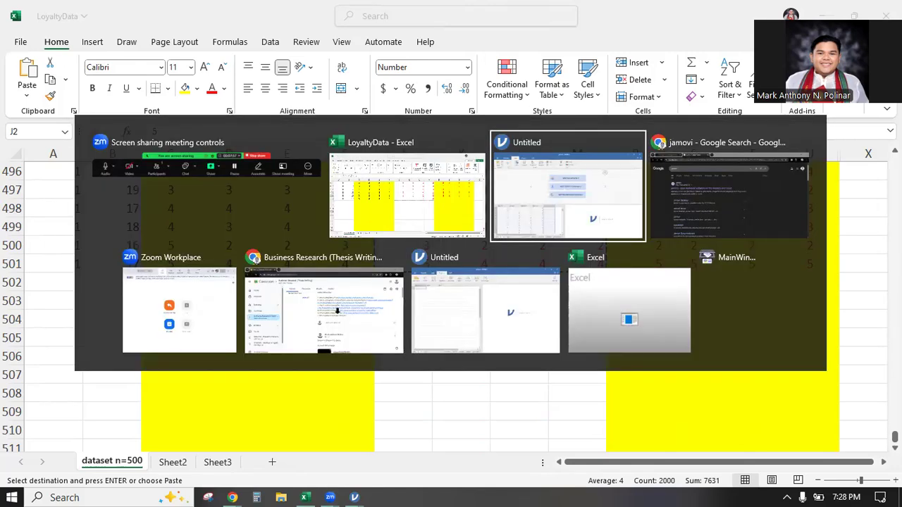
click(336, 318)
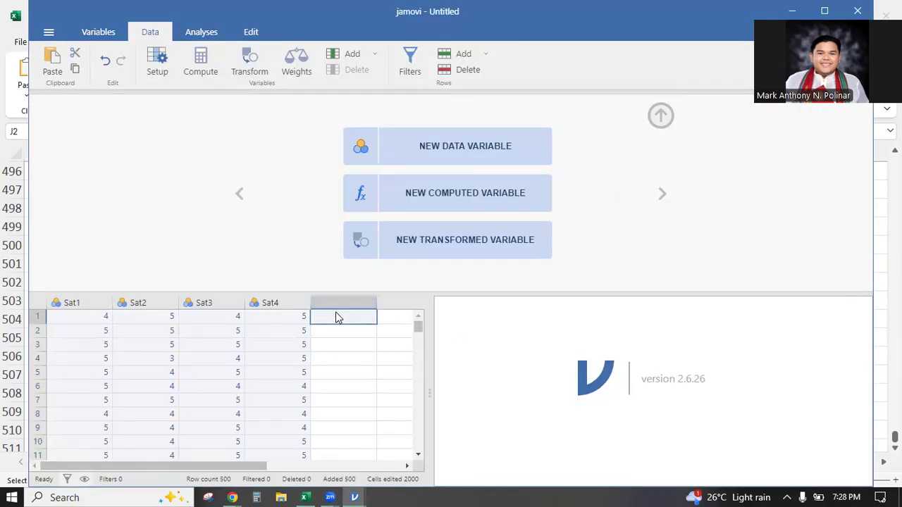
key(ctrl+v)
drag(197, 469, 272, 467)
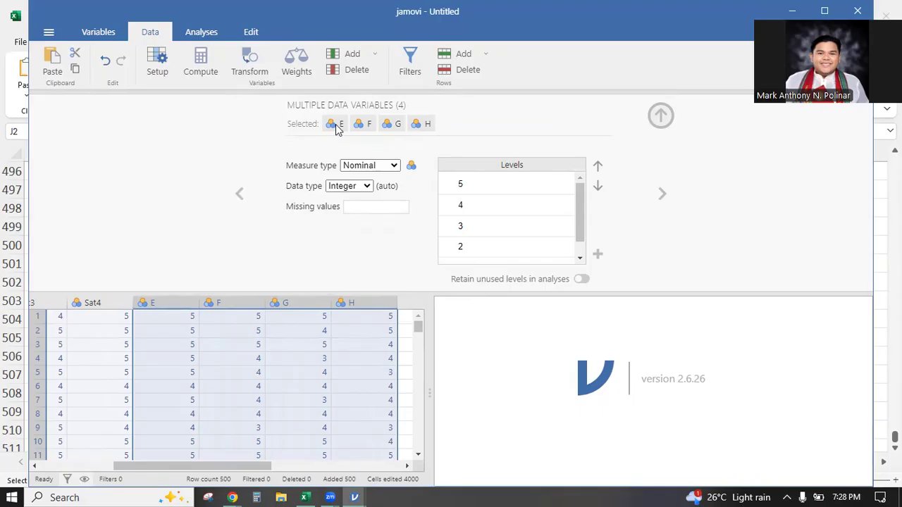
Rename variable E as Trust1.
click(164, 300)
click(313, 120)
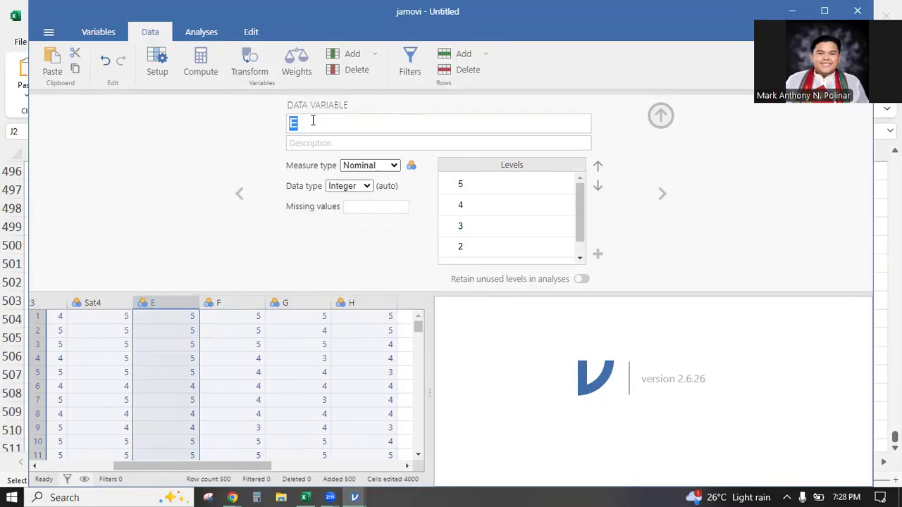
text(trust)
key(BackSpace)
key(BackSpace)
key(BackSpace)
key(BackSpace)
key(BackSpace)
text(Trust1)
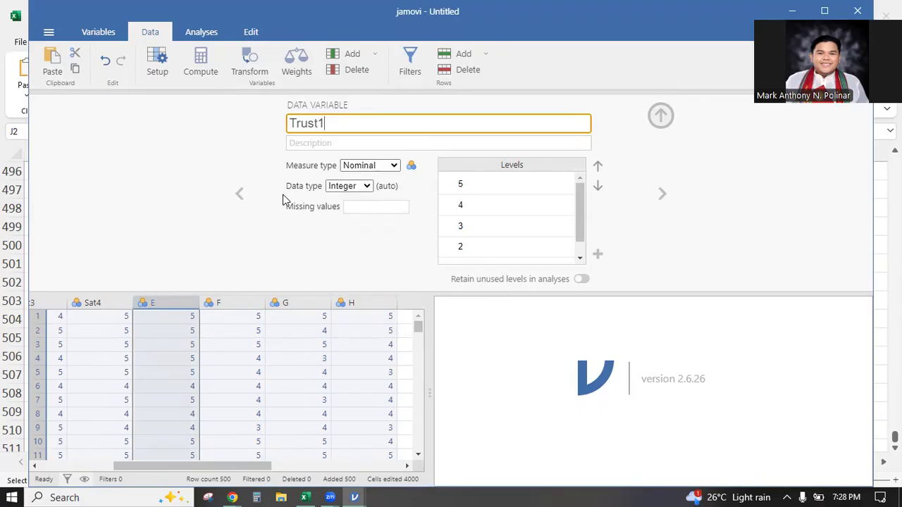
key(Return)
Rename variables F, G and H as Trust2, Trust3 and Trust4, and widen the data sheet against the results area.
click(246, 299)
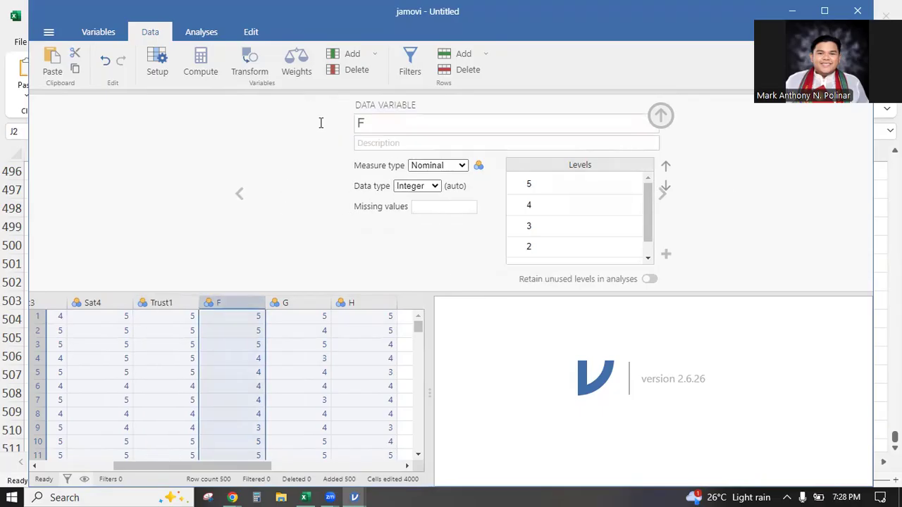
text(Trust2)
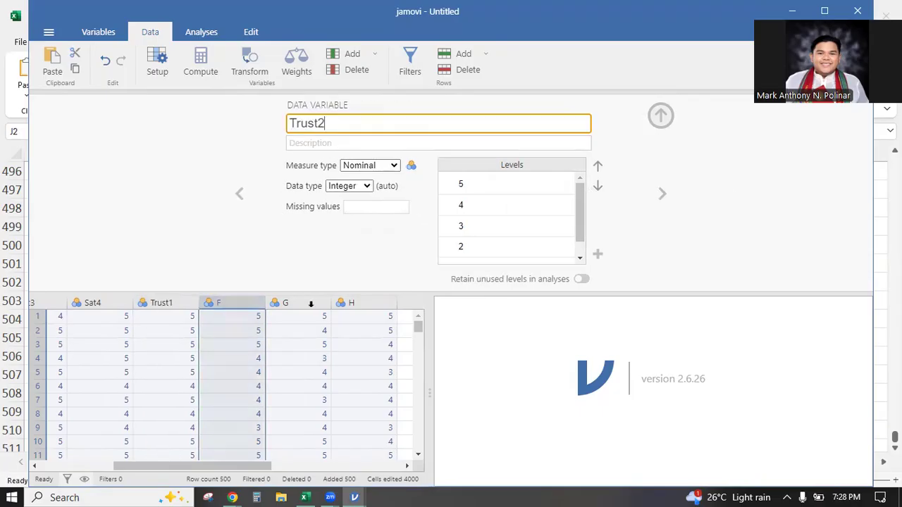
key(Return)
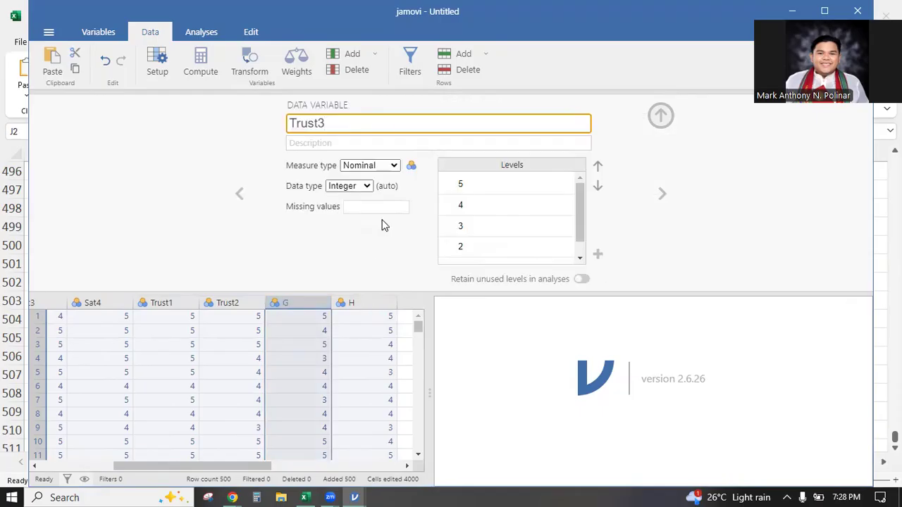
key(Return)
click(384, 126)
text(Trust1)
key(BackSpace)
text(4)
key(Return)
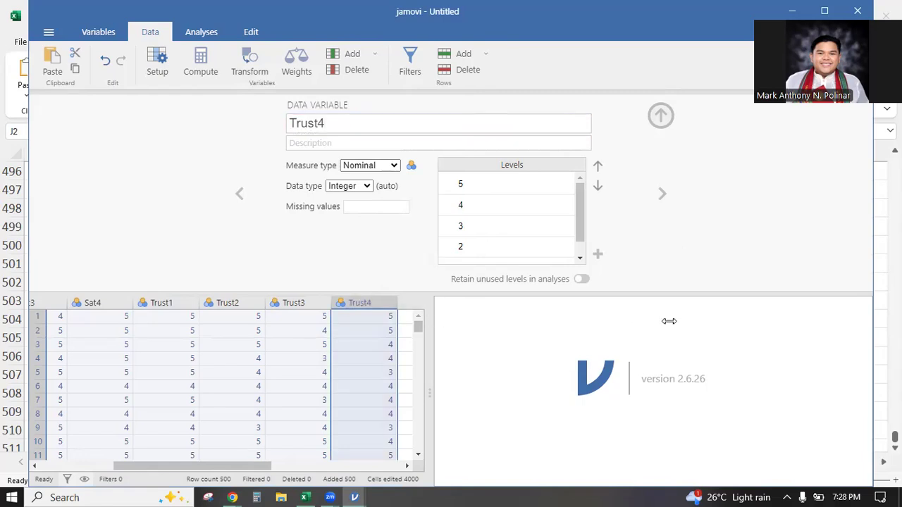
drag(669, 321, 694, 321)
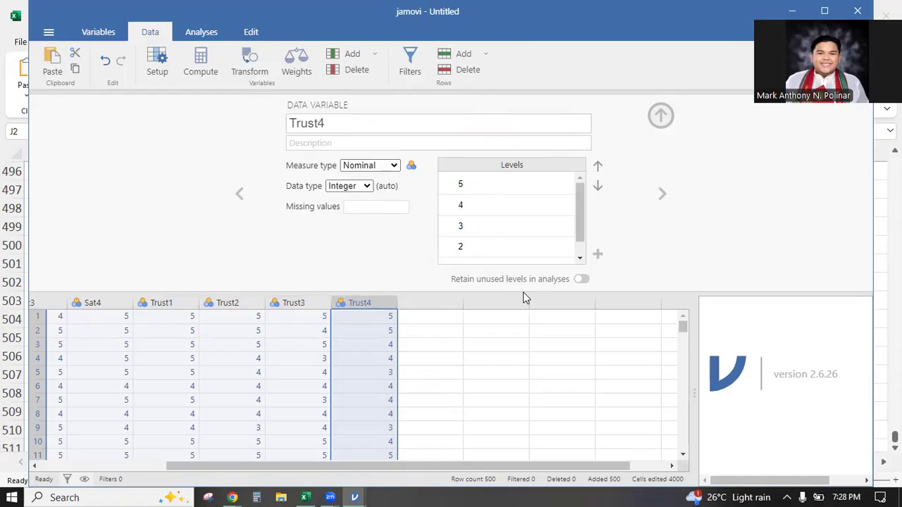
click(424, 305)
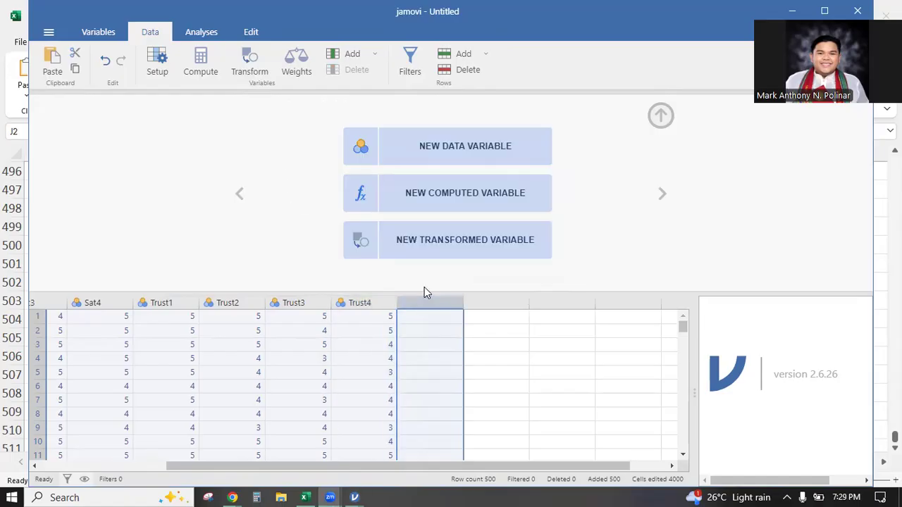
Switch to the LoyaltyData workbook in Excel and copy the Loyalty1 to Loyalty4 responses of all respondents, cells R2 to U501.
key(alt+Tab)
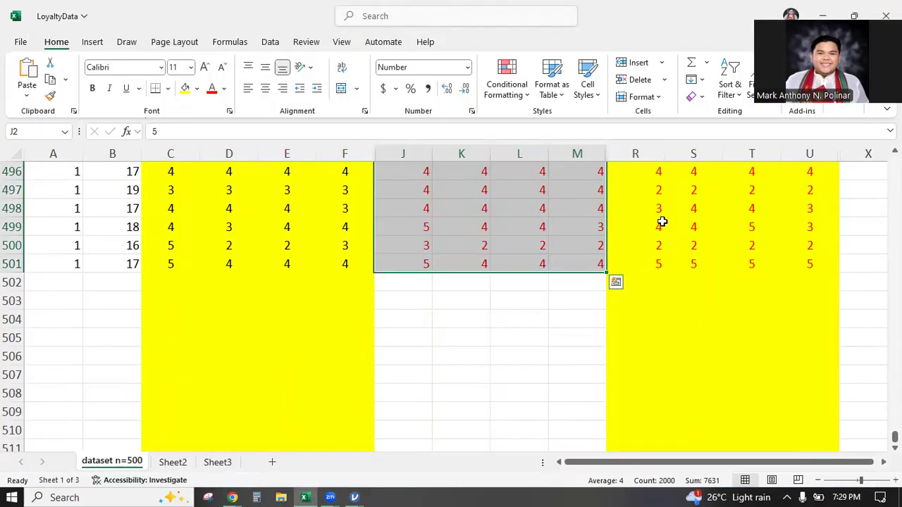
scroll(643, 240, up, 20)
scroll(643, 240, up, 20)
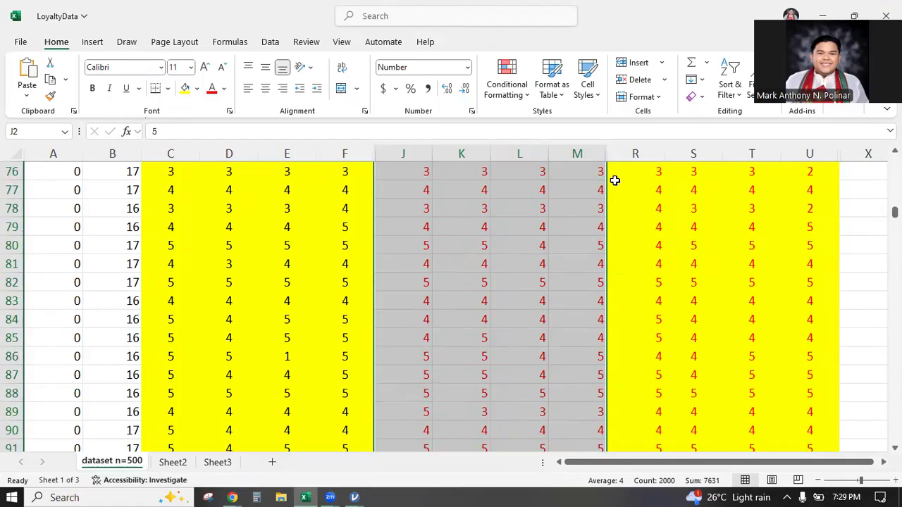
scroll(613, 179, up, 20)
scroll(814, 301, down, 20)
scroll(793, 315, down, 20)
scroll(775, 321, down, 20)
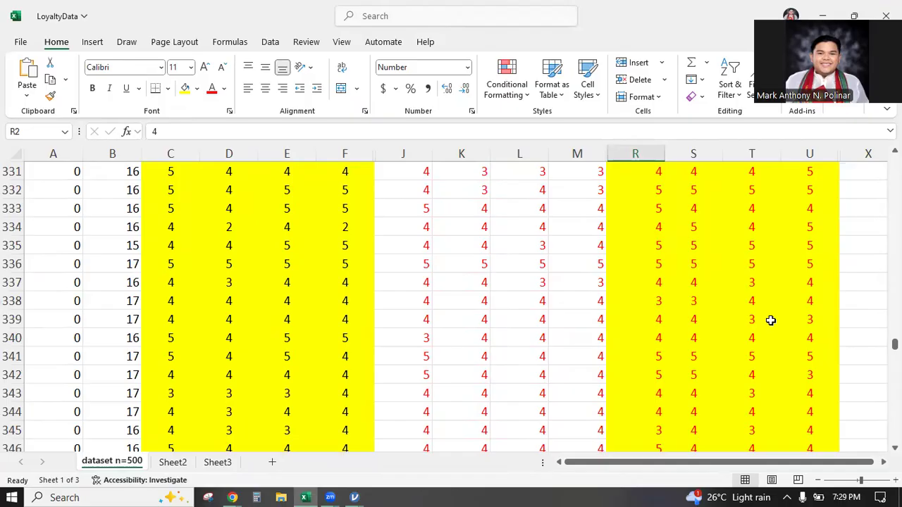
scroll(768, 319, down, 20)
scroll(805, 338, down, 15)
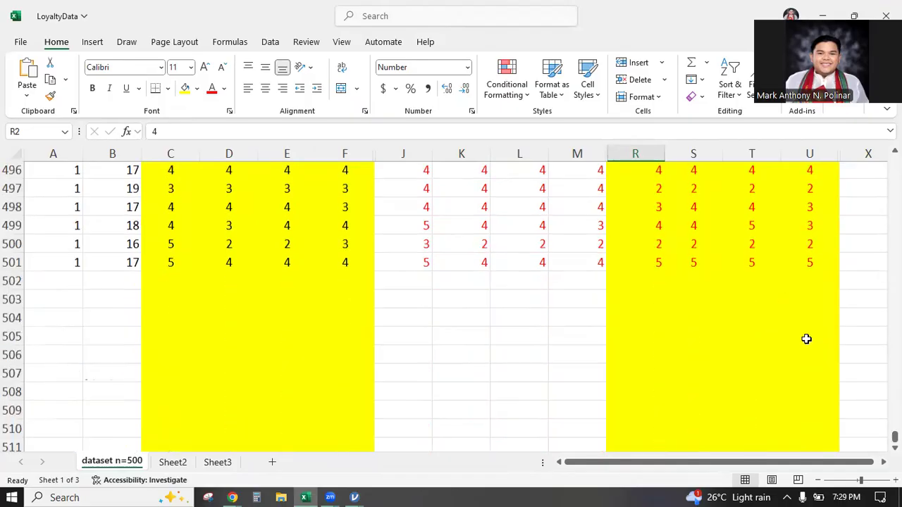
scroll(816, 264, up, 5)
scroll(816, 264, down, 5)
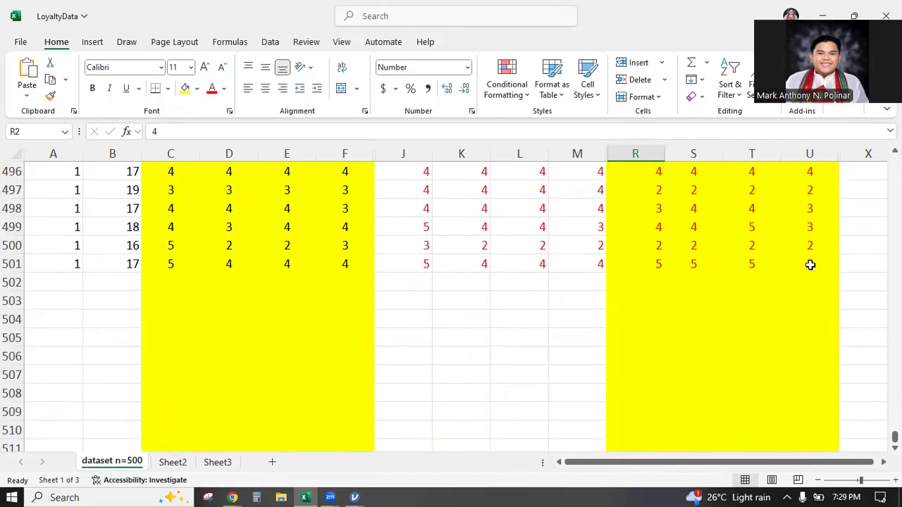
shift+click(800, 272)
key(ctrl+c)
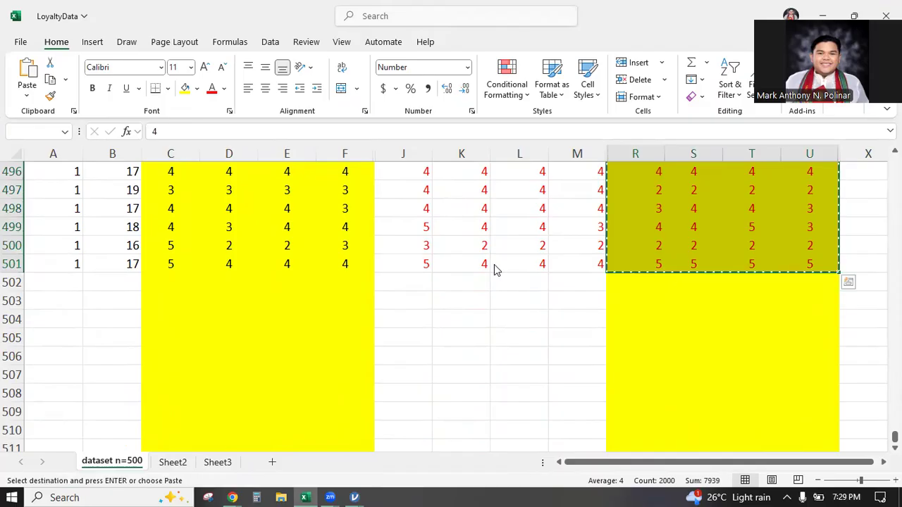
Switch to jamovi and paste the copied loyalty responses into the first empty column after Trust4, starting at row 1.
key(alt+Tab)
click(436, 317)
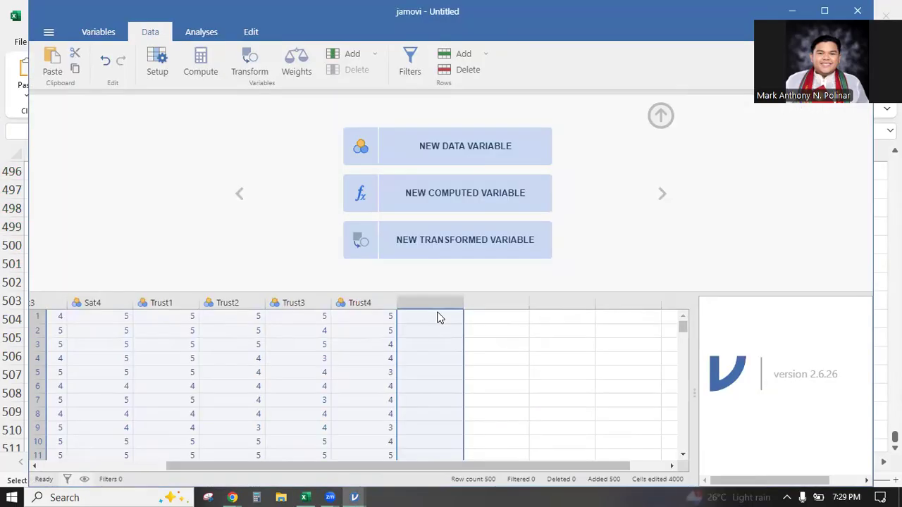
click(437, 317)
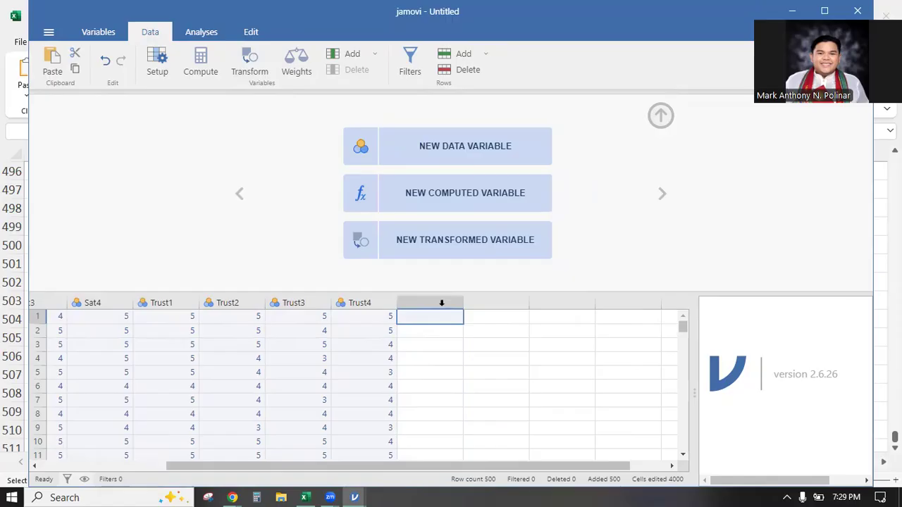
key(ctrl+v)
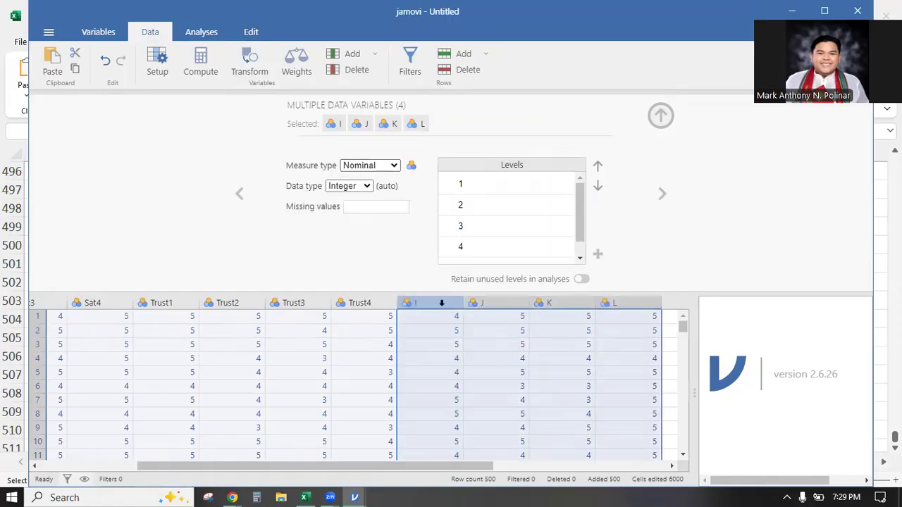
Rename variables I and J as L1 and L2.
click(441, 302)
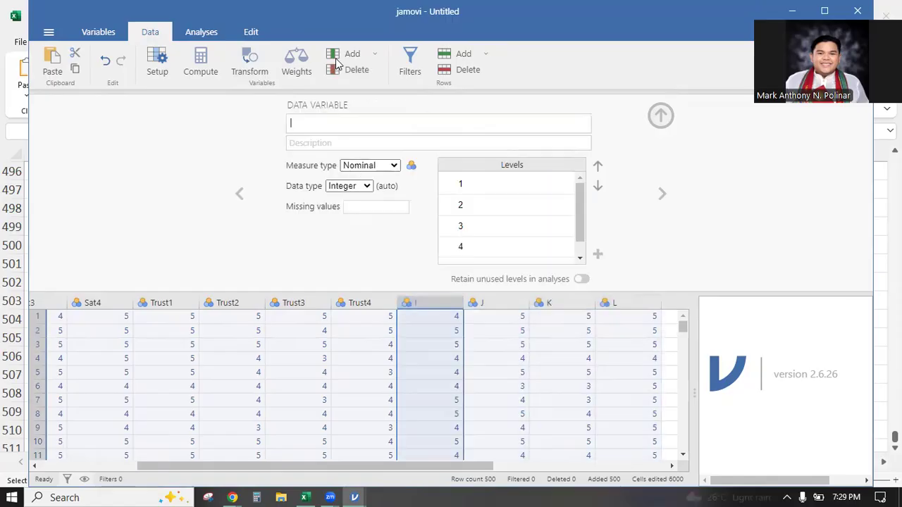
click(303, 127)
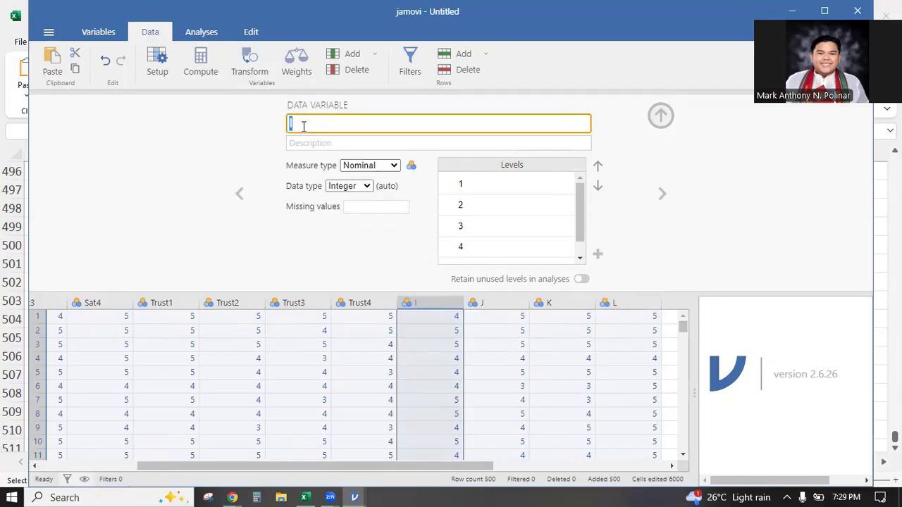
text(L1)
key(Return)
click(496, 302)
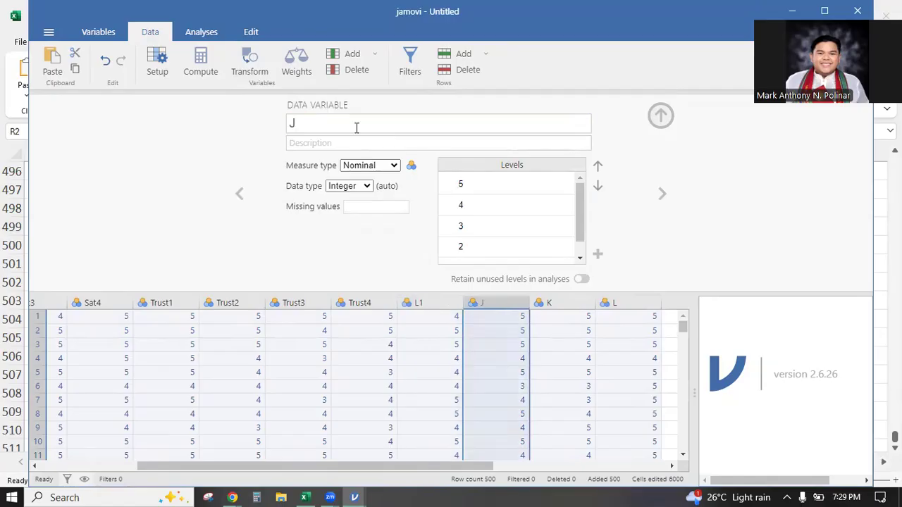
text(L2)
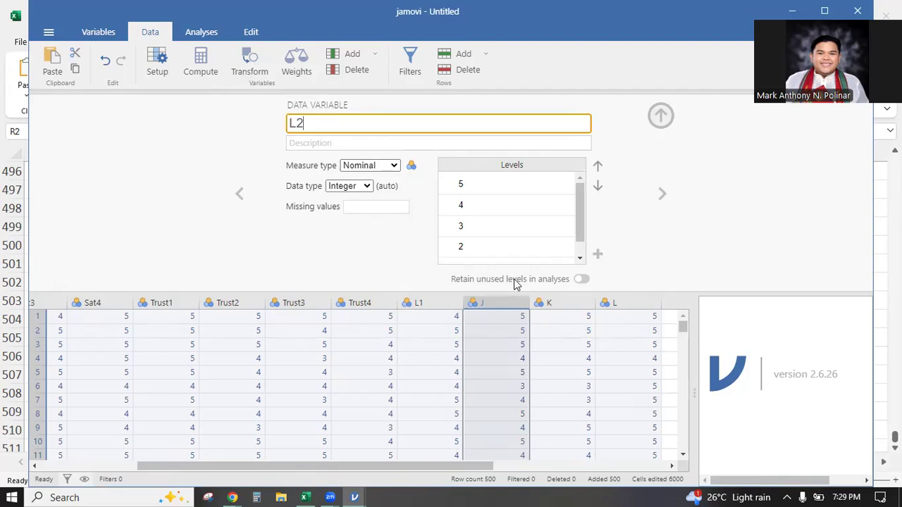
key(Return)
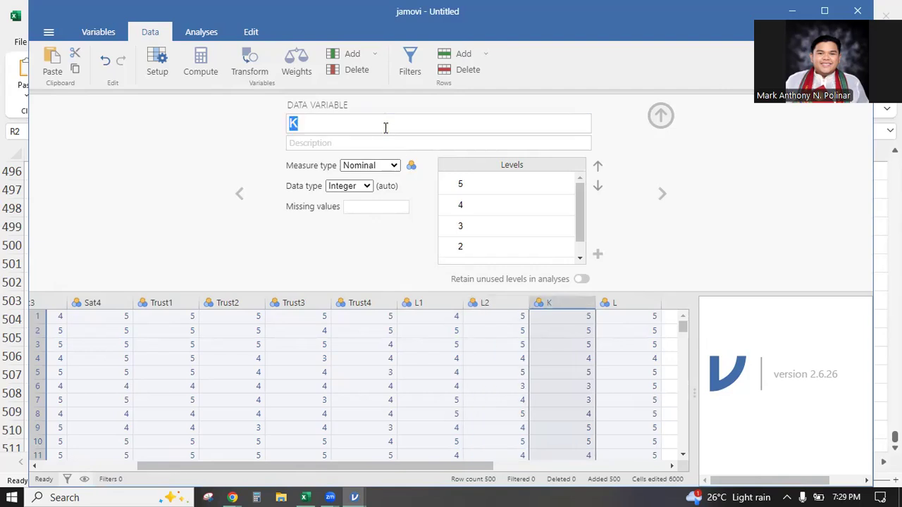
Rename variables K and L as L3 and L4.
text(L3)
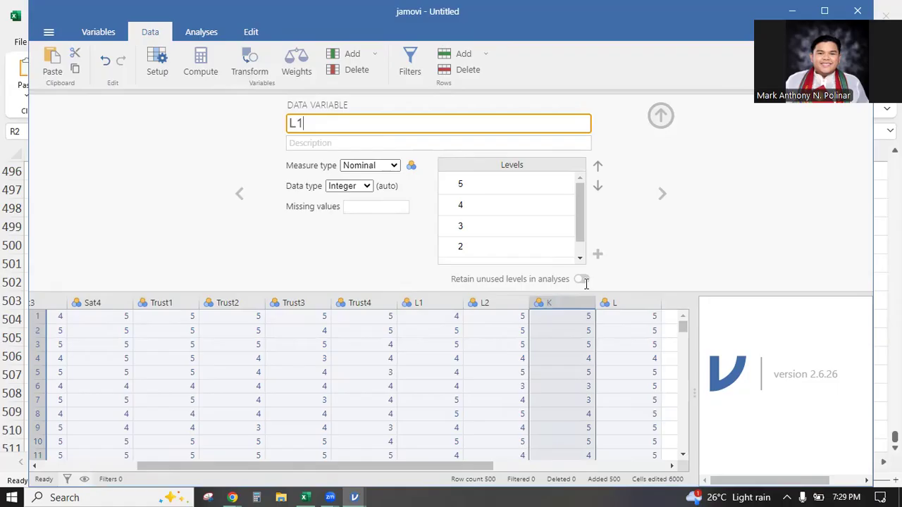
click(642, 307)
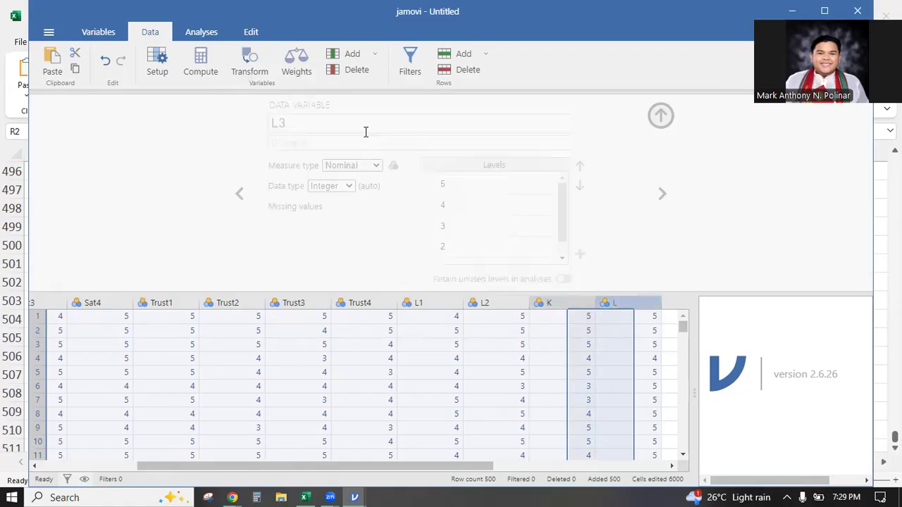
text(L1)
key(BackSpace)
text(4)
key(Return)
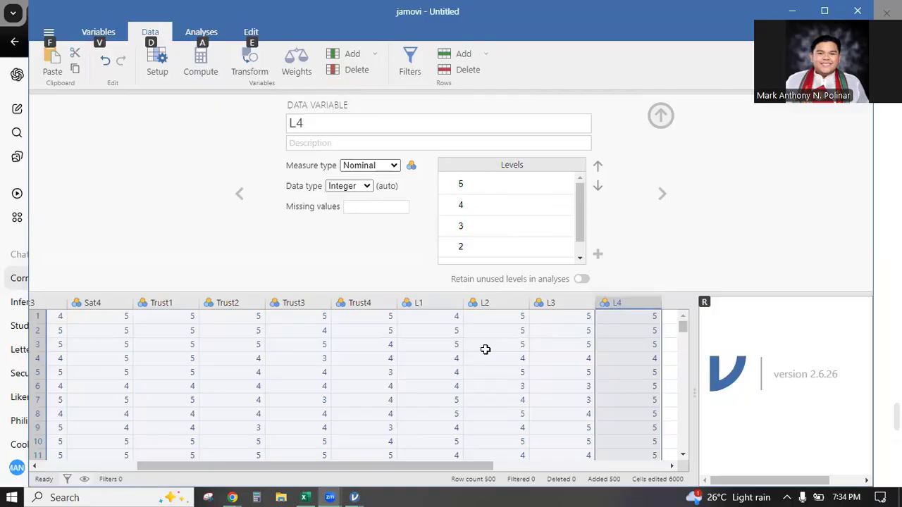
Insert a new data variable before Trust1 and name it Sat-Mean.
drag(418, 463, 435, 457)
scroll(263, 433, left, 3)
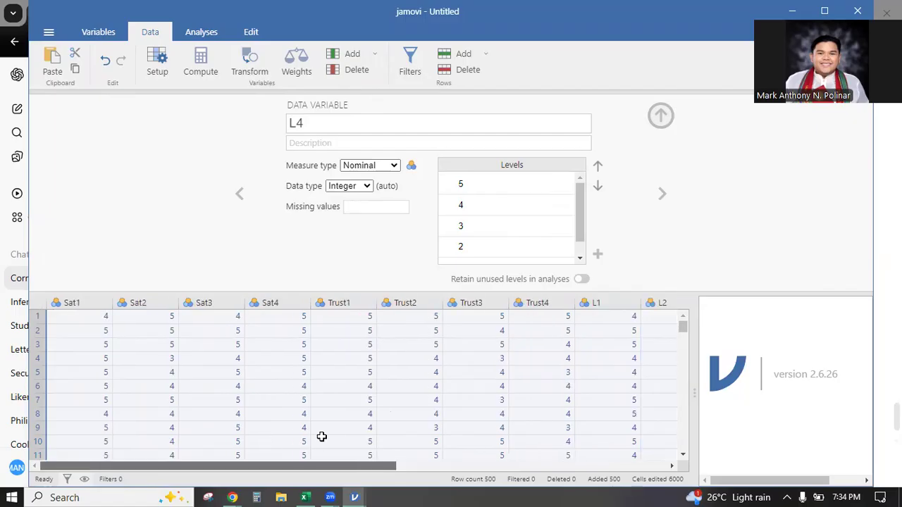
scroll(400, 465, right, 5)
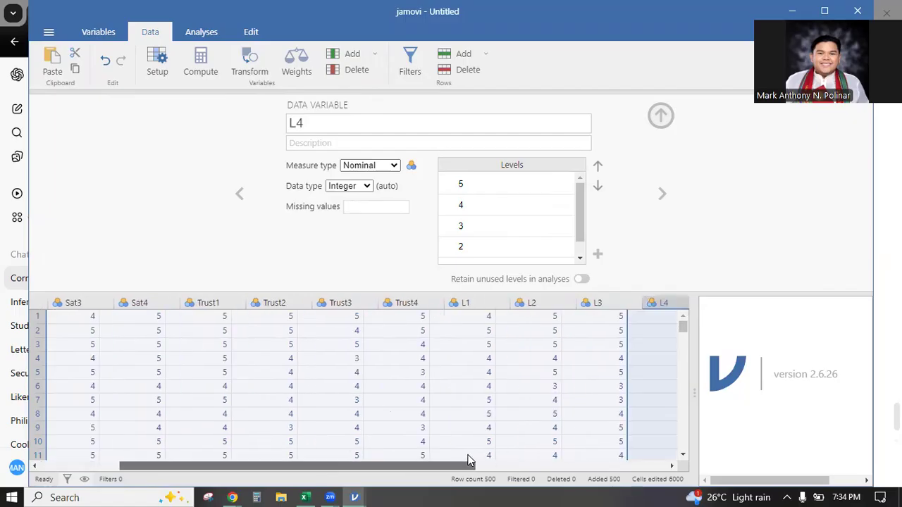
scroll(223, 368, left, 3)
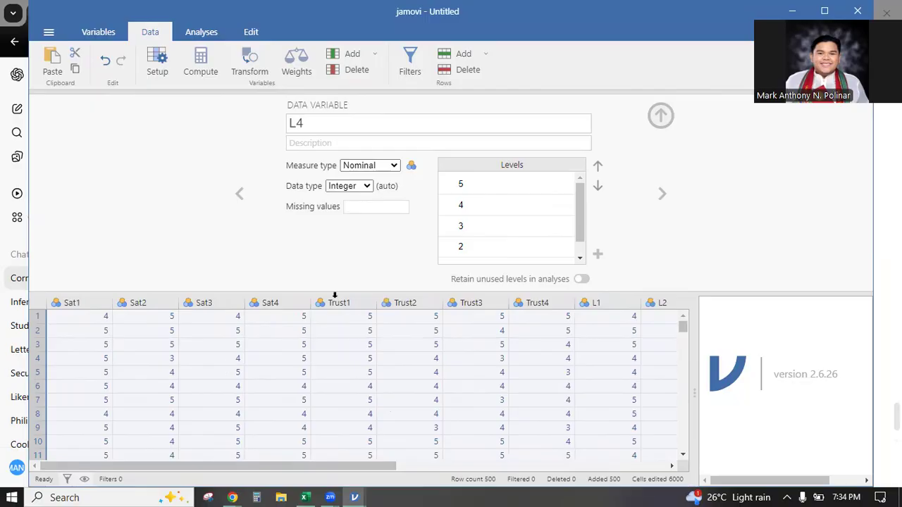
click(347, 303)
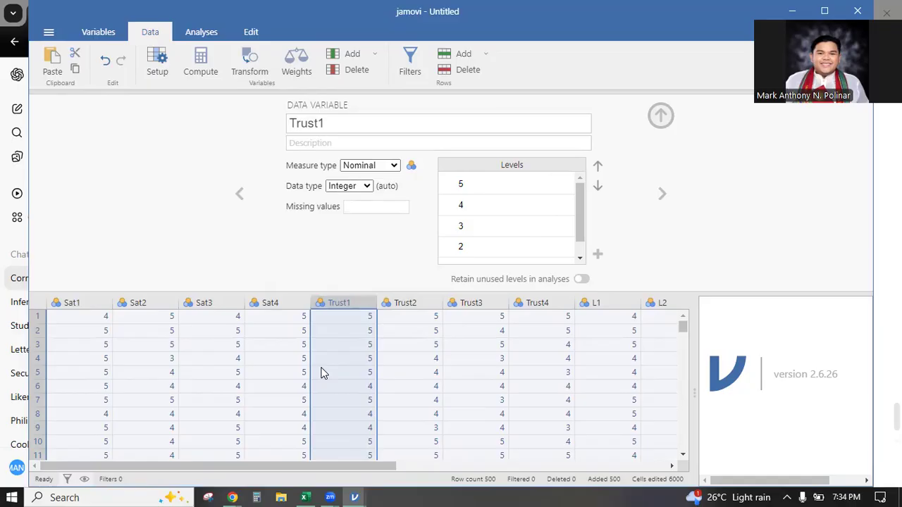
right_click(328, 303)
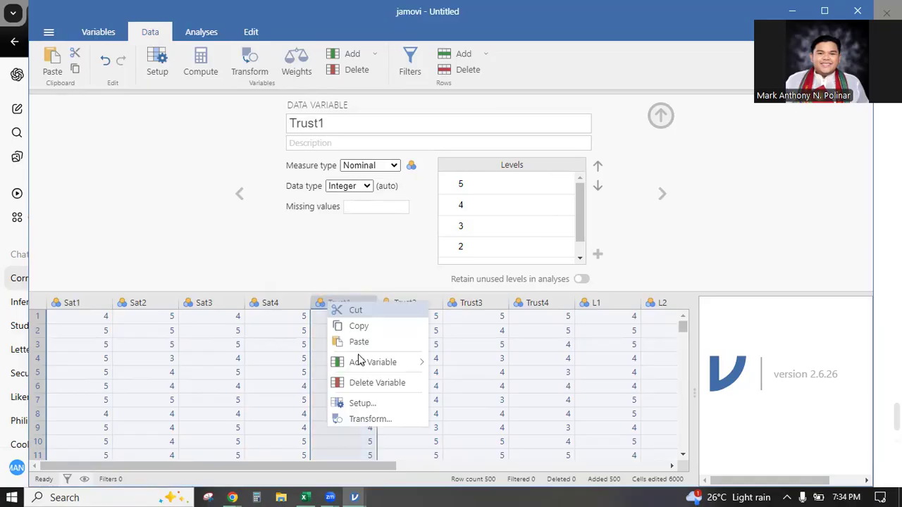
mouse_move(407, 364)
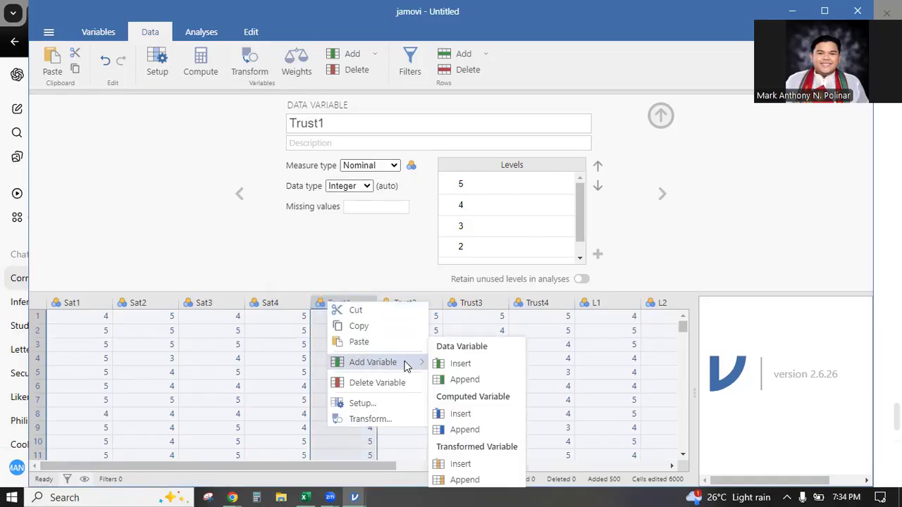
click(454, 362)
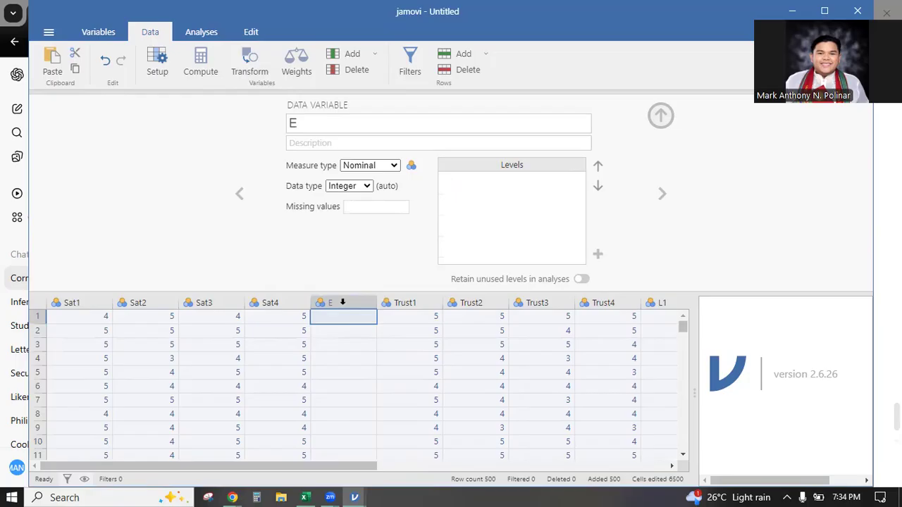
click(321, 117)
text(Sat-Mean)
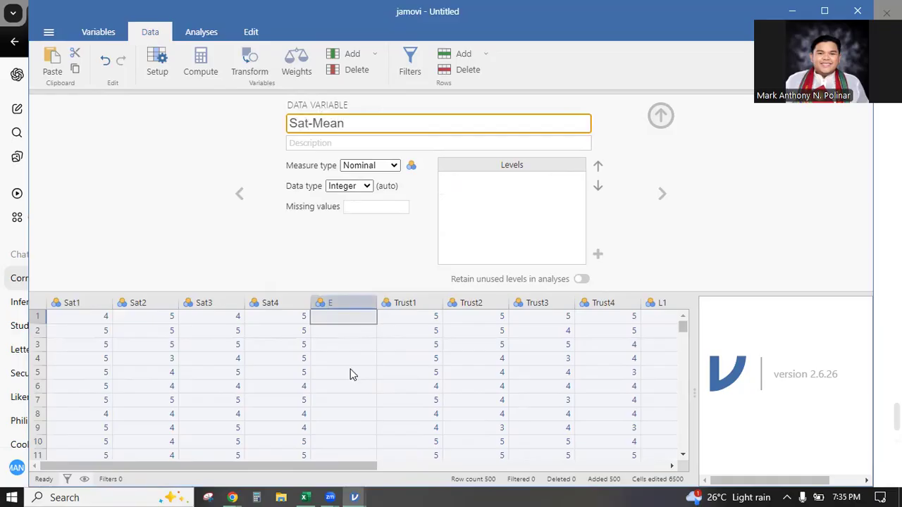
click(350, 373)
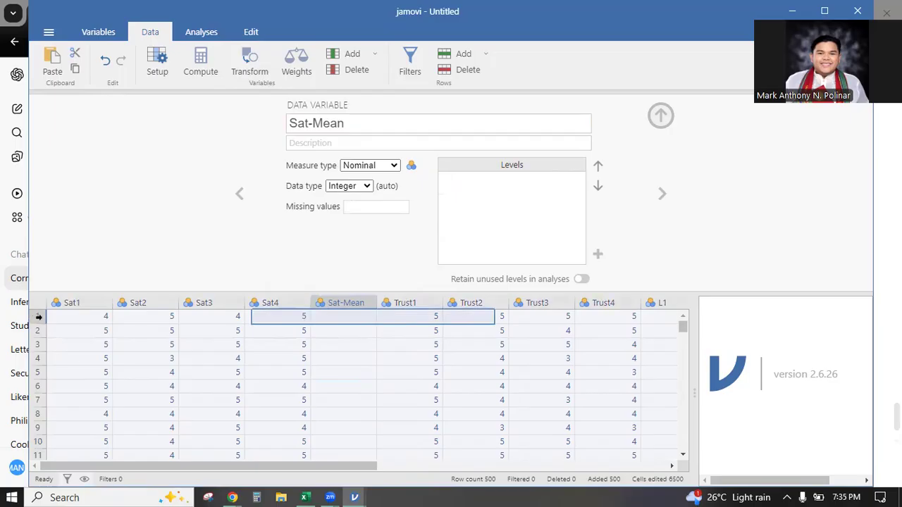
Try to enter a =mean( formula over Sat1 to Sat4 in row 1 of Sat-Mean, and clear the cell.
click(37, 316)
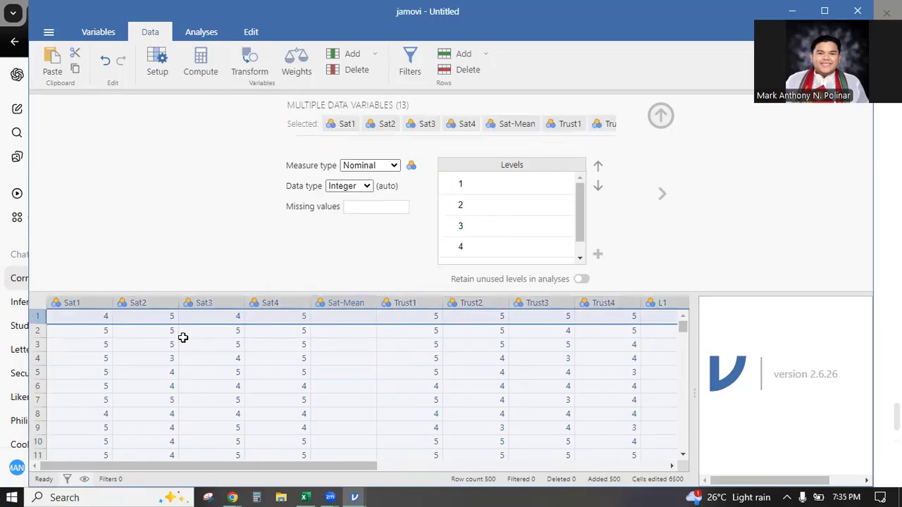
click(132, 372)
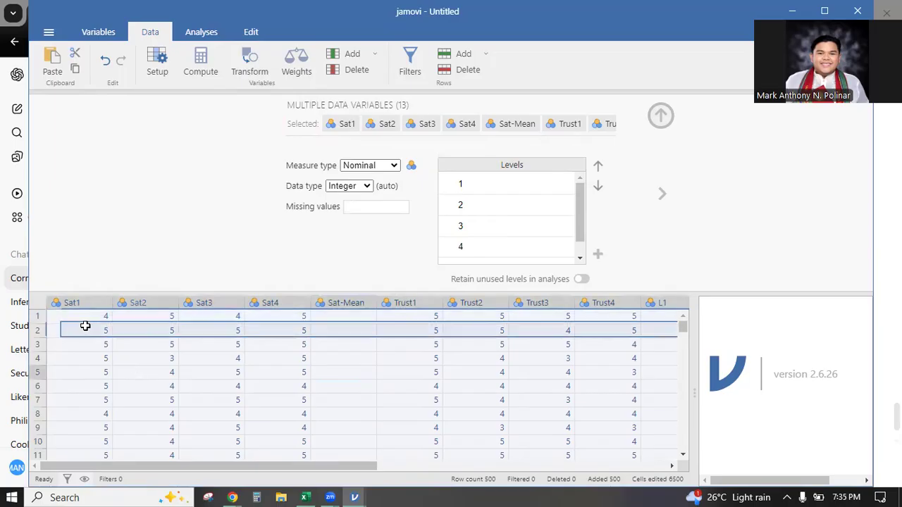
click(340, 322)
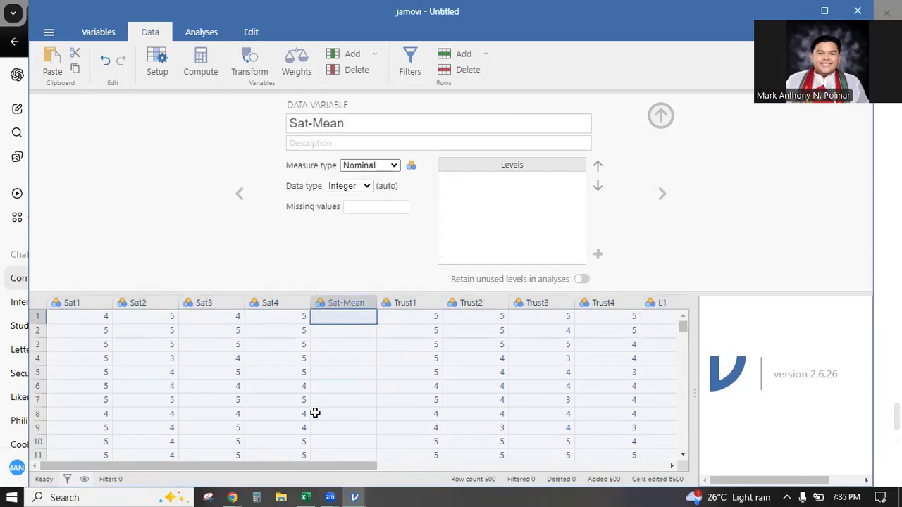
text(=mean()
click(87, 316)
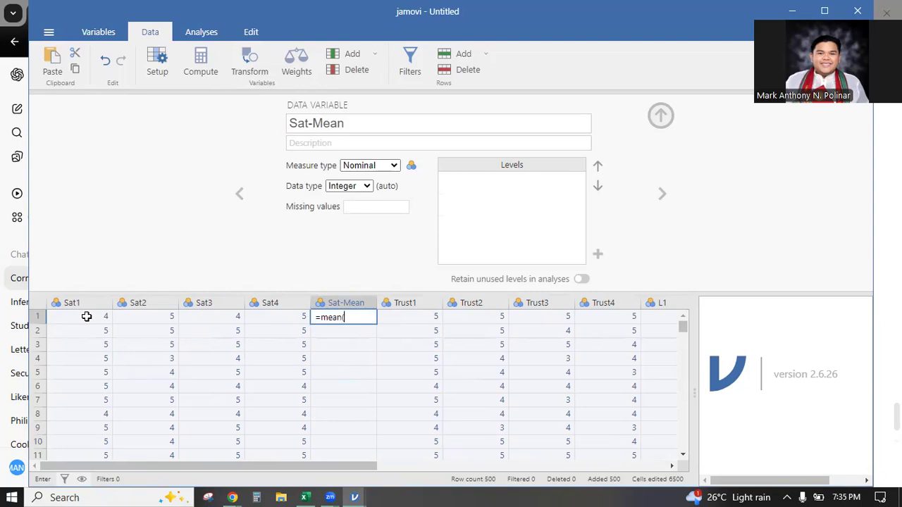
shift+click(257, 321)
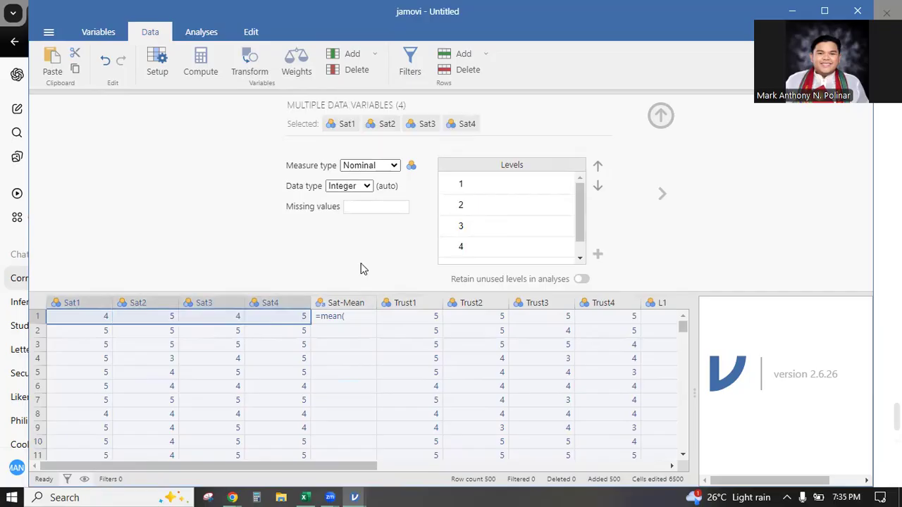
click(352, 323)
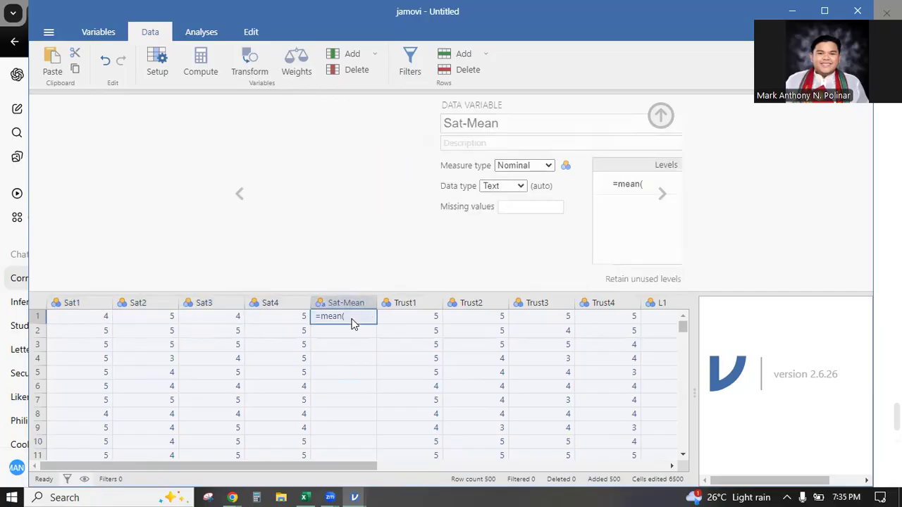
drag(94, 316, 278, 325)
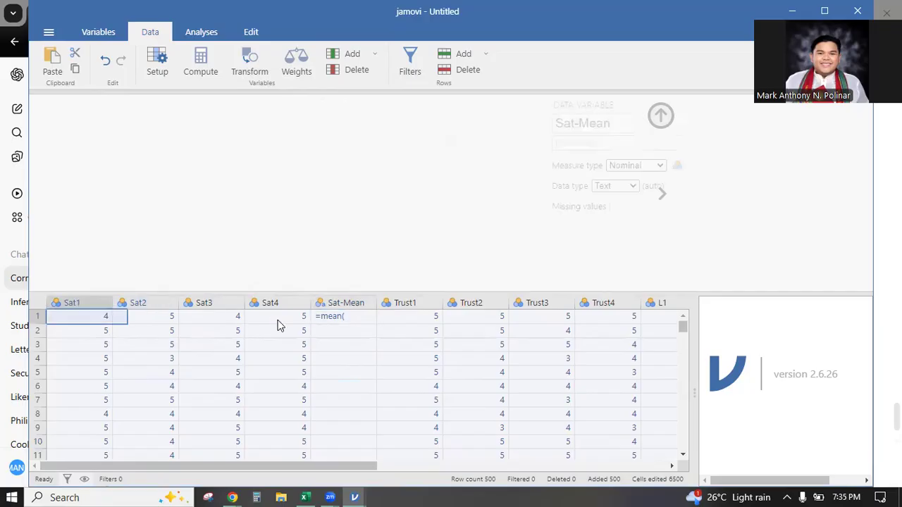
click(507, 227)
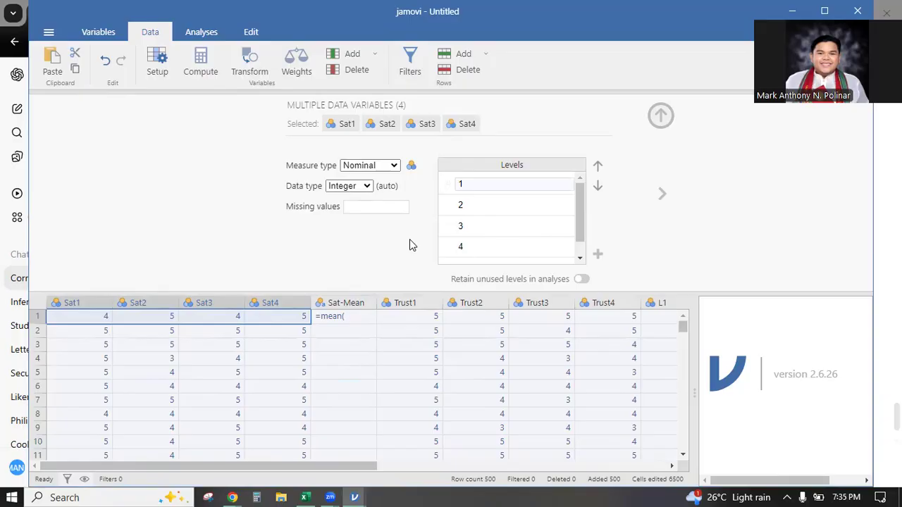
scroll(465, 248, down, 1)
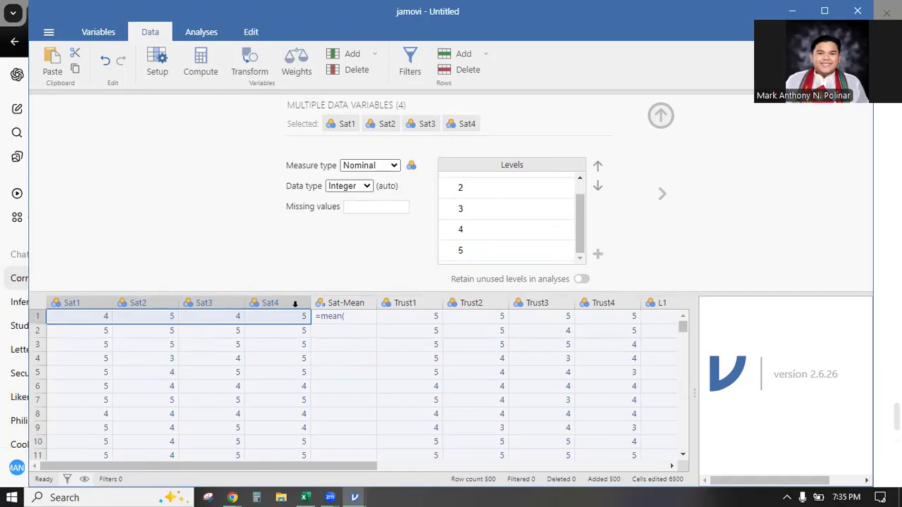
click(348, 317)
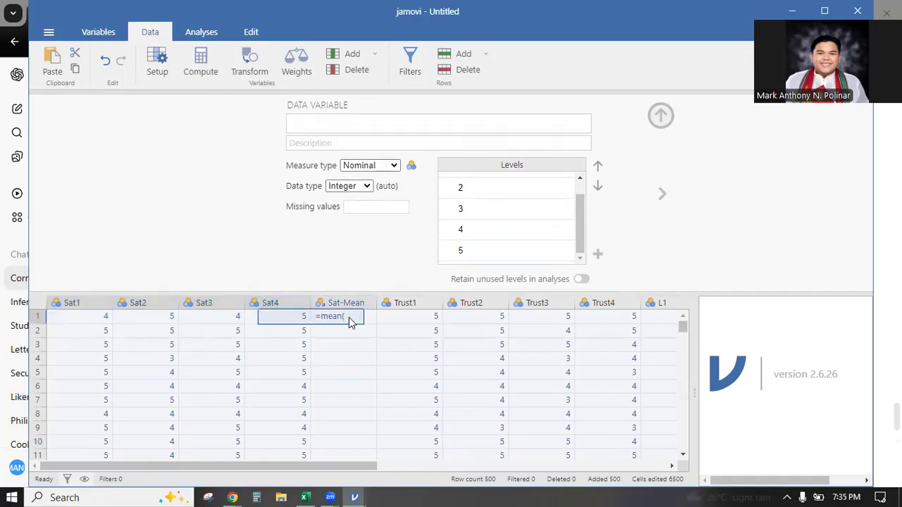
key(Delete)
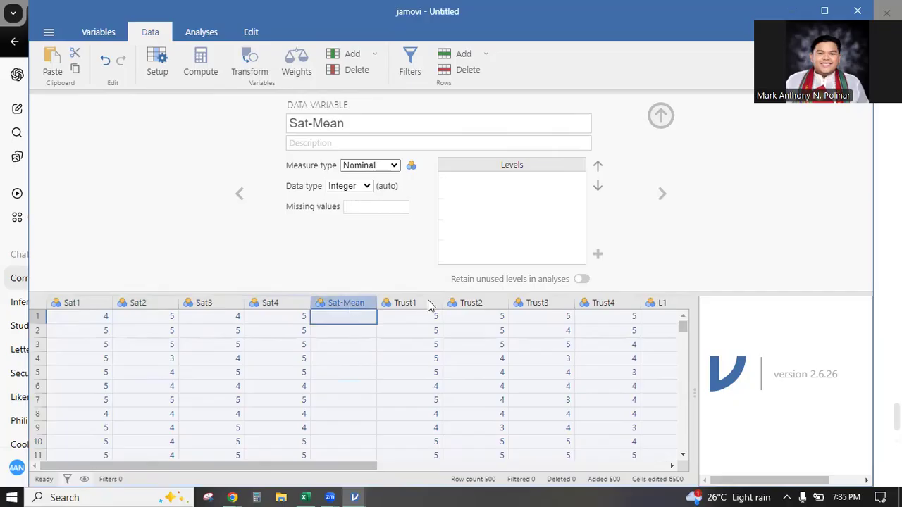
Switch to the LoyaltyData workbook in Excel, insert a column before TRust1 and enter the heading Sat-mean in its first row.
key(alt+Tab)
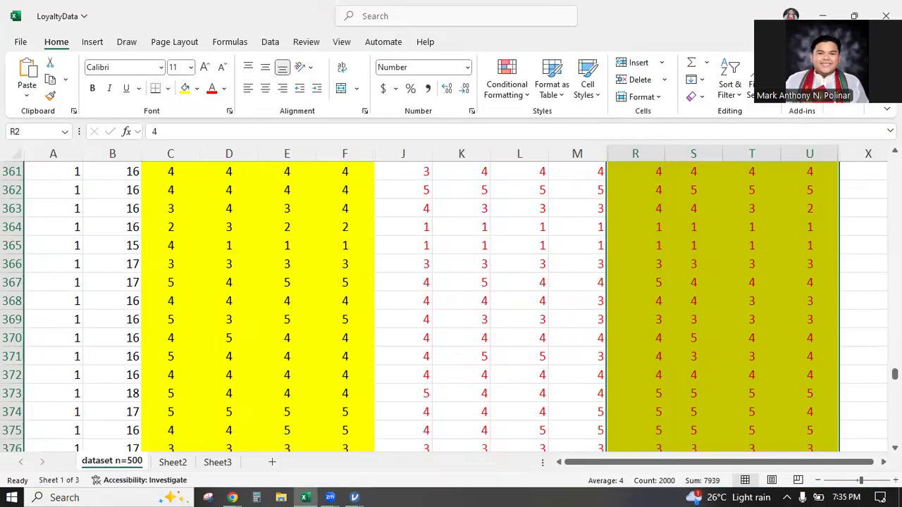
drag(895, 374, 894, 160)
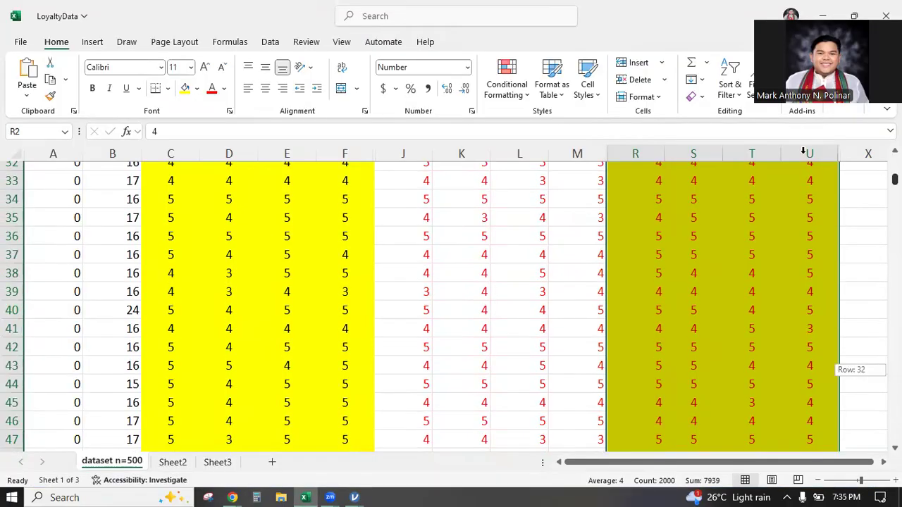
click(399, 152)
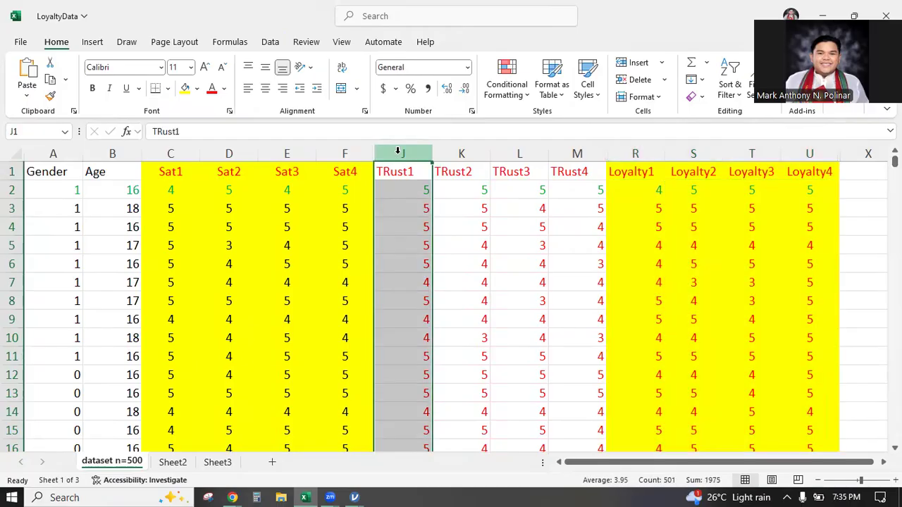
right_click(399, 153)
key(Escape)
key(ctrl+shift+plus)
click(402, 179)
text(Sat-m)
right_click(690, 150)
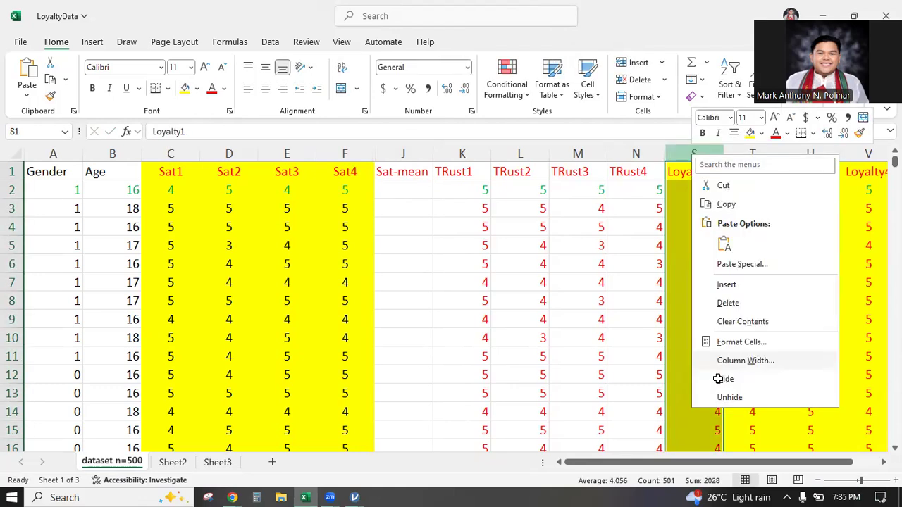
click(721, 381)
key(ctrl+z)
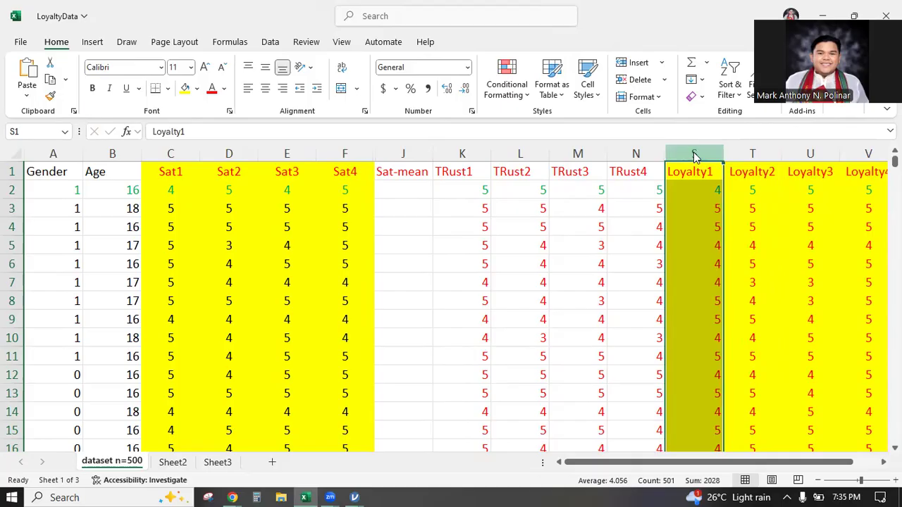
Insert a column before Loyalty1 and enter the heading trust-mean in its first row.
right_click(693, 152)
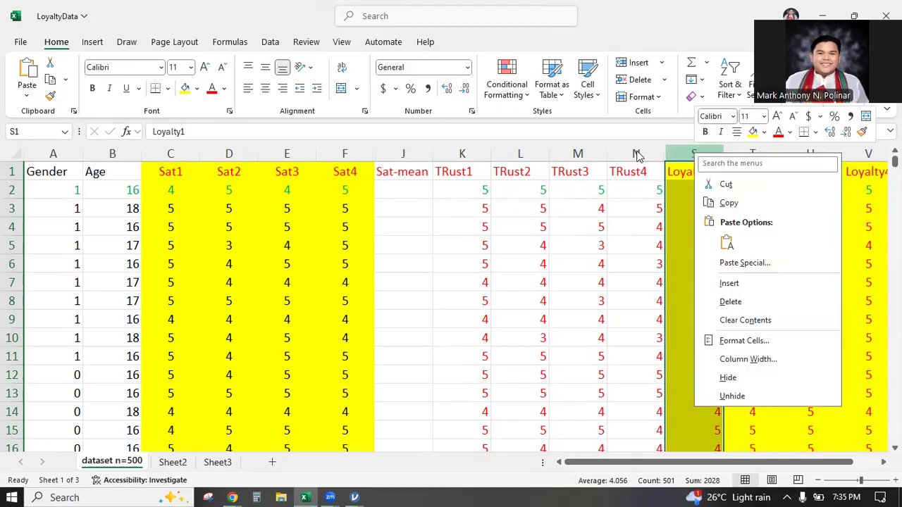
right_click(638, 152)
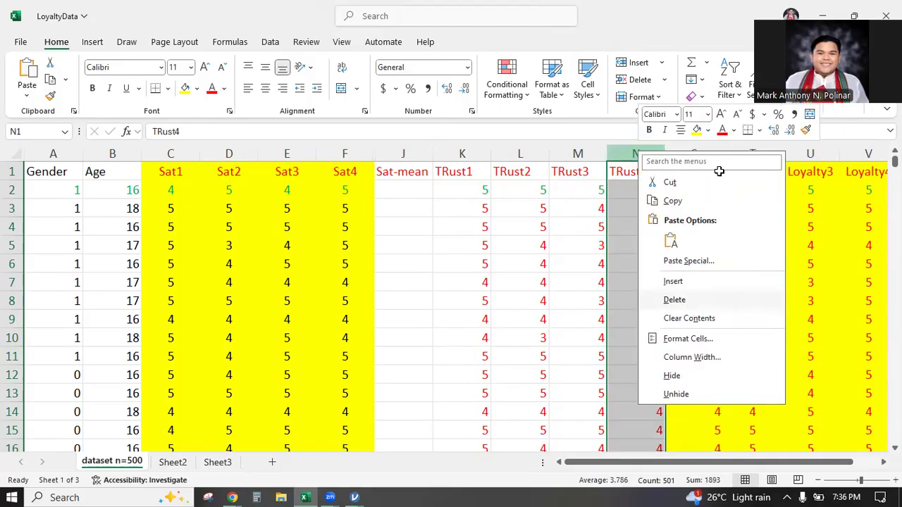
click(700, 151)
click(704, 151)
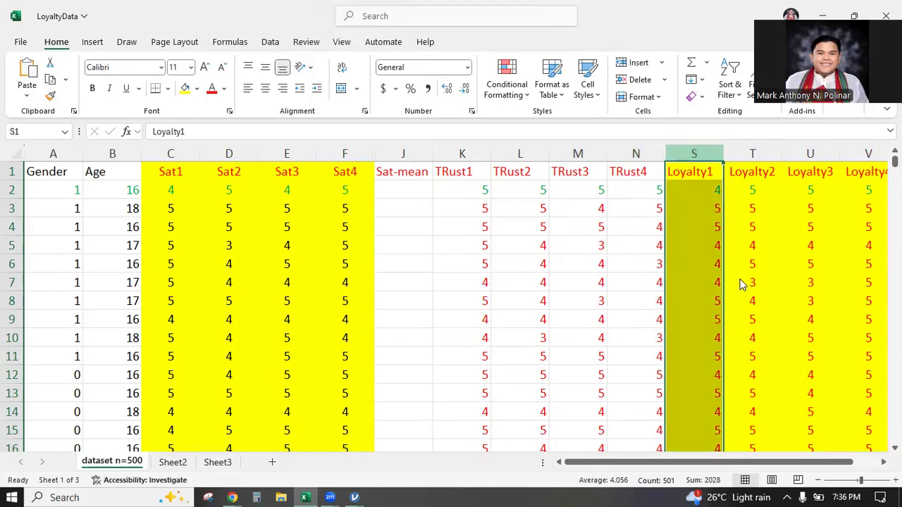
right_click(705, 151)
click(741, 282)
click(696, 169)
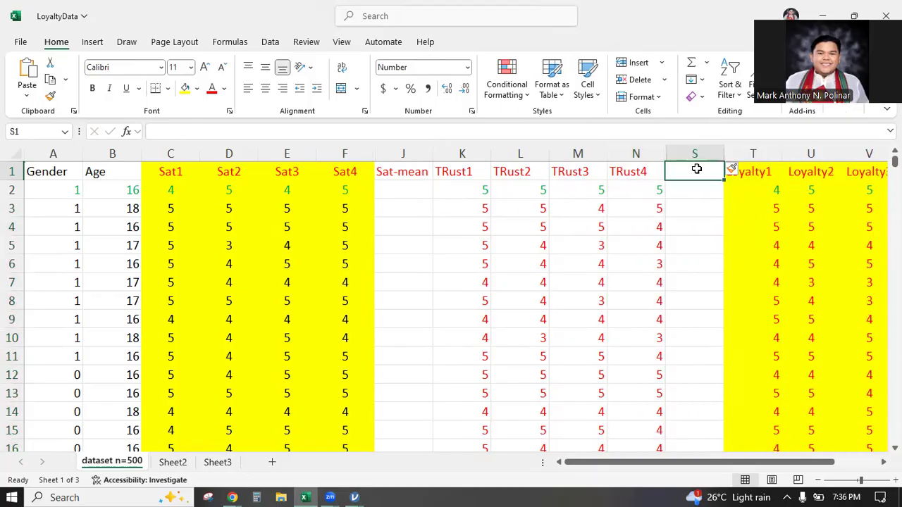
text(trust-mean)
key(Return)
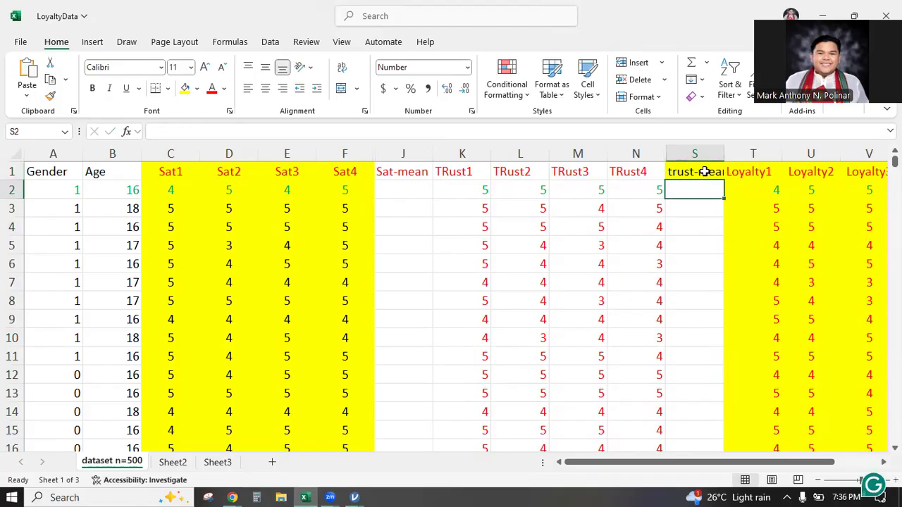
Remove the fill color from the trust-mean heading cell.
click(688, 171)
click(197, 88)
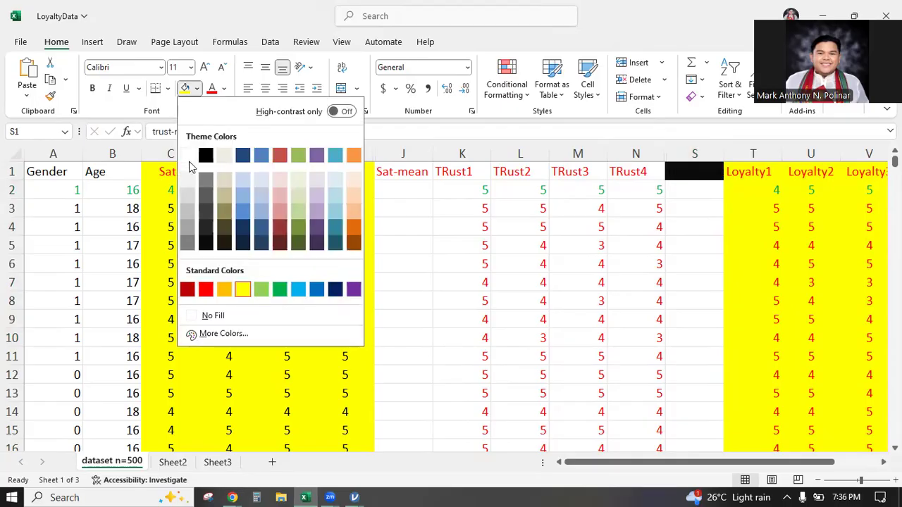
click(215, 315)
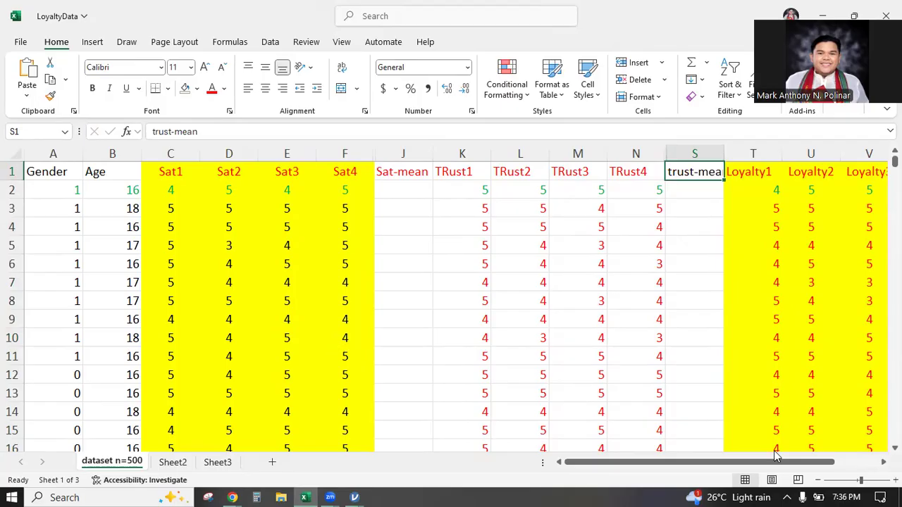
Enter the heading loyalty-mean in the first row of the empty column after Loyalty4.
scroll(863, 198, right, 2)
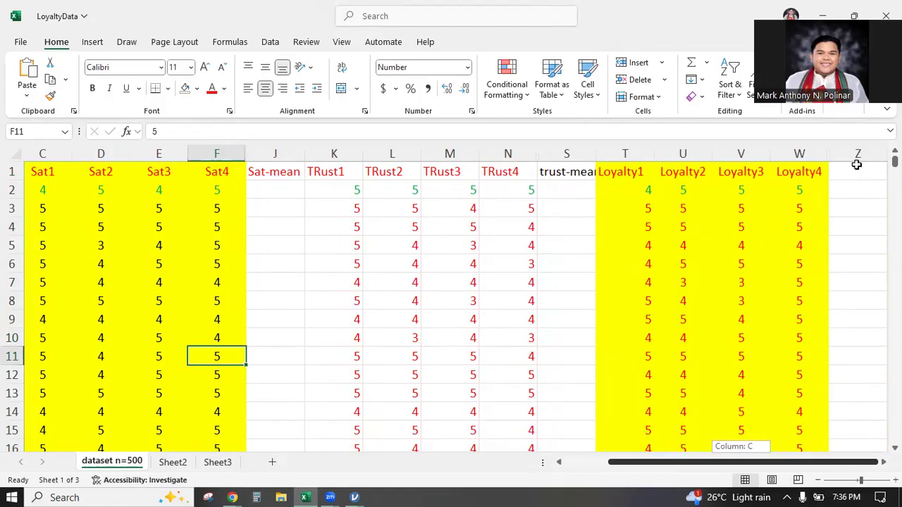
click(844, 166)
text(loyalty-mean)
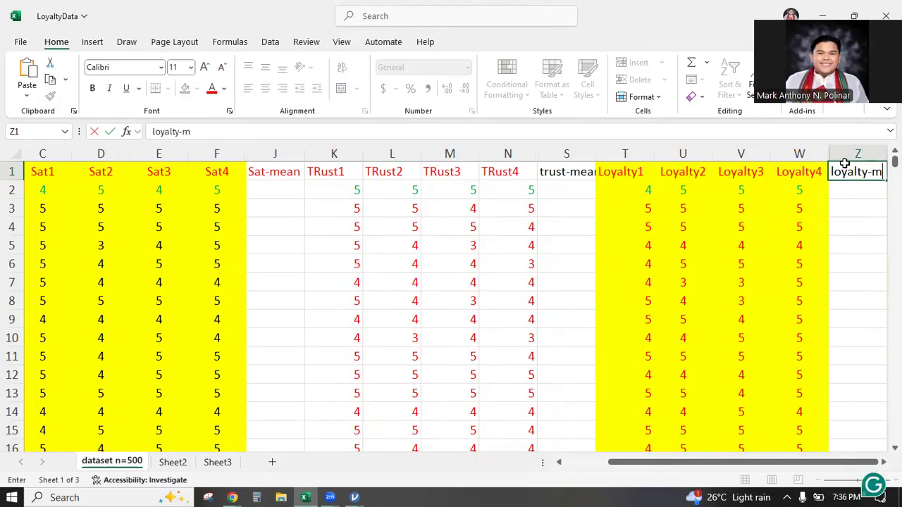
key(Return)
key(Up)
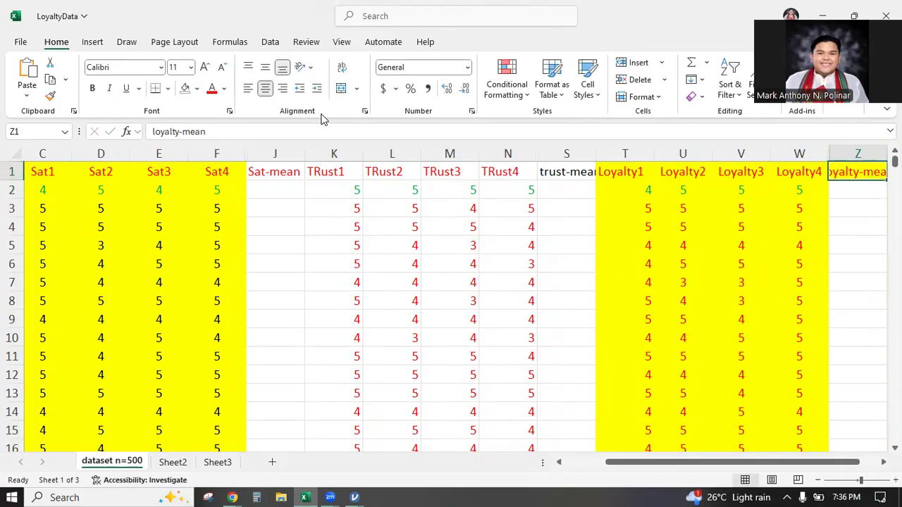
Fill the loyalty-mean, trust-mean and Sat-mean heading cells with aqua, and select the first data cell under Sat-mean.
click(197, 89)
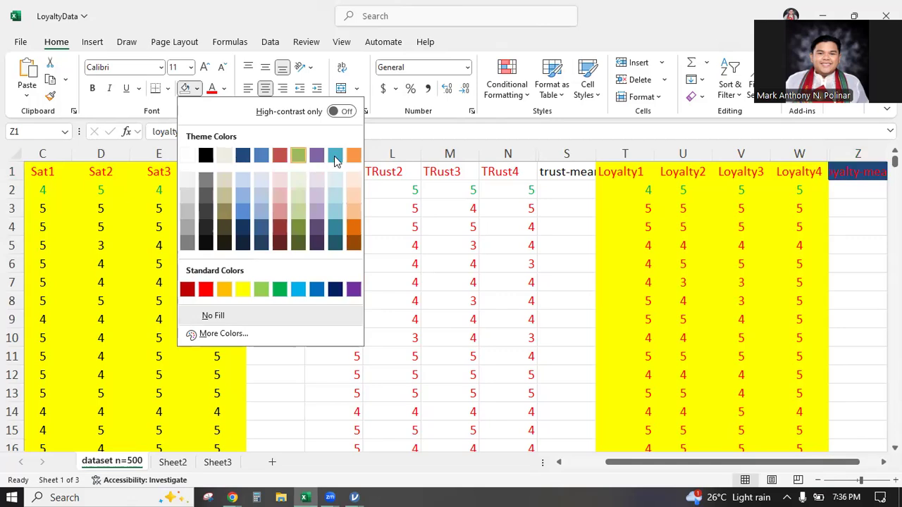
click(564, 171)
ctrl+click(275, 169)
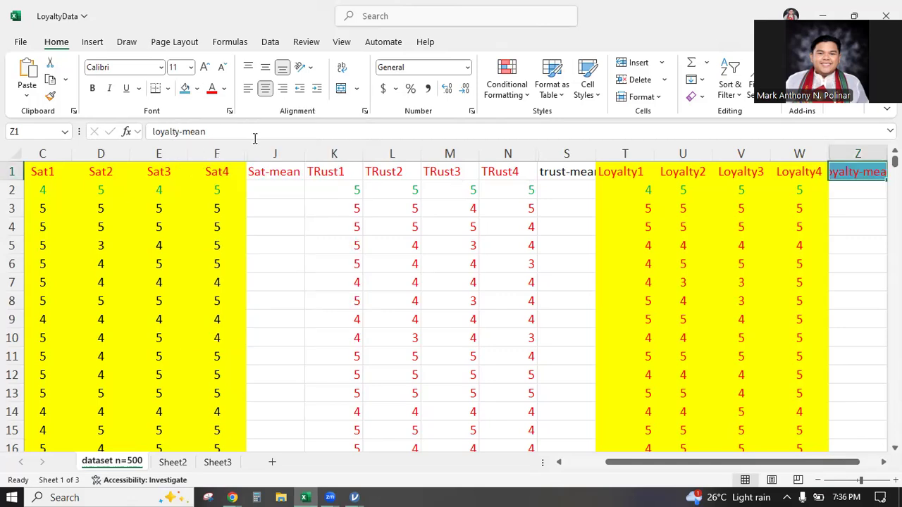
click(186, 94)
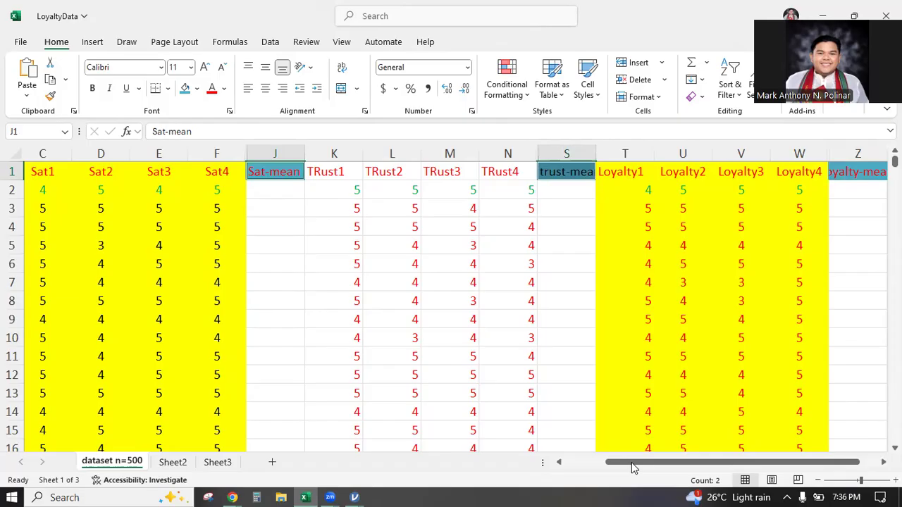
key(Down)
scroll(421, 263, left, 2)
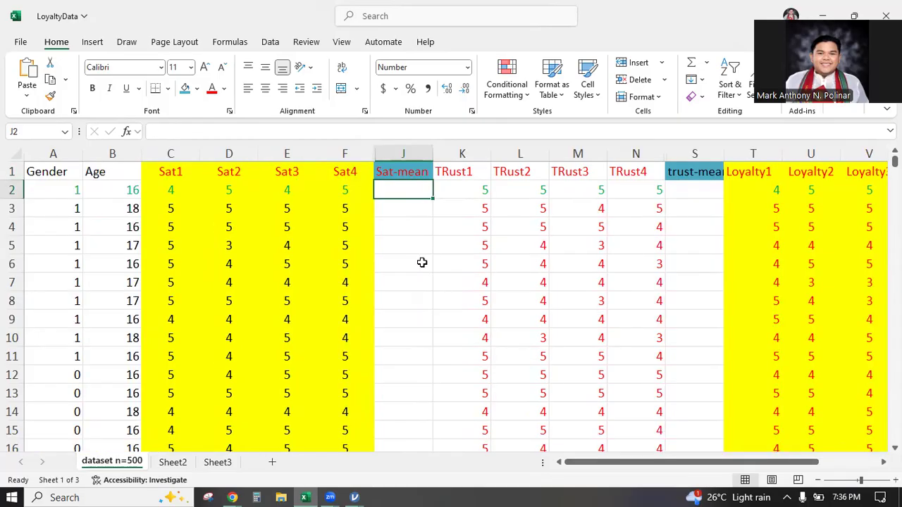
Try to enter a =mean( formula over C2:F2 in row 2 of Sat-mean.
text(=)
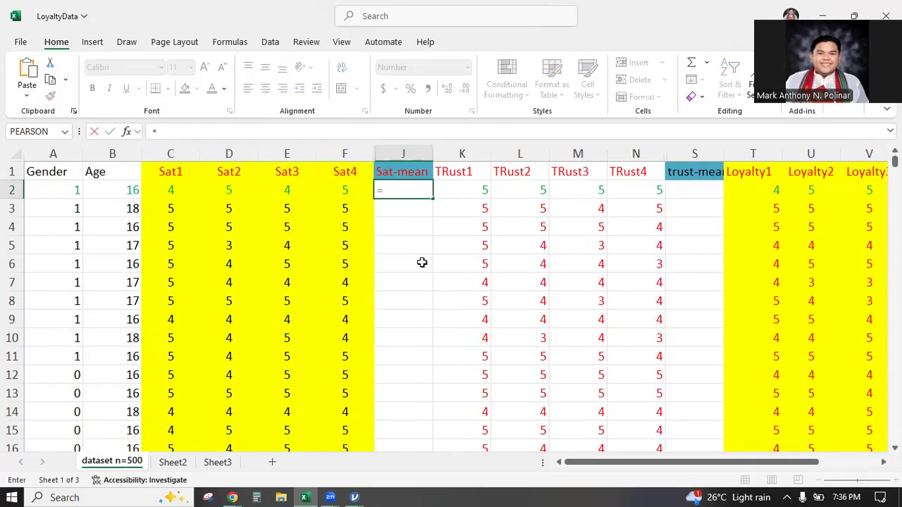
text(mean()
drag(170, 190, 331, 189)
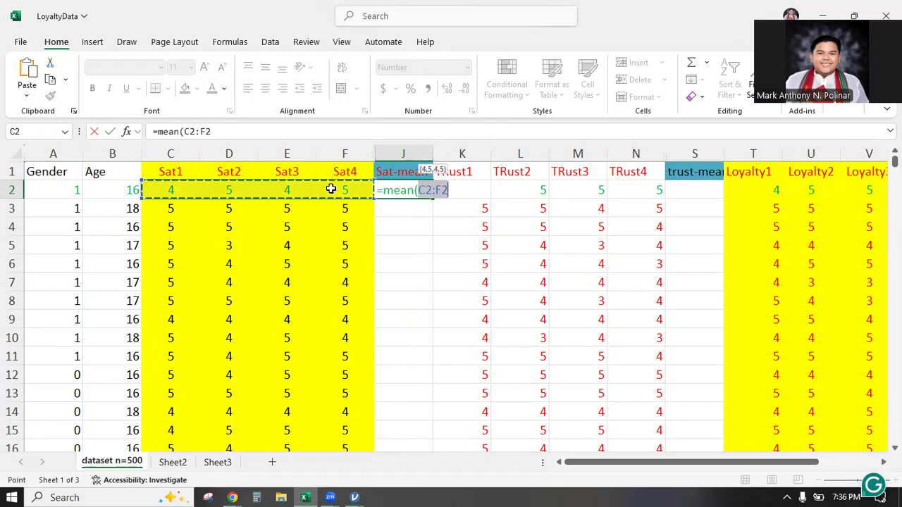
drag(231, 134, 148, 132)
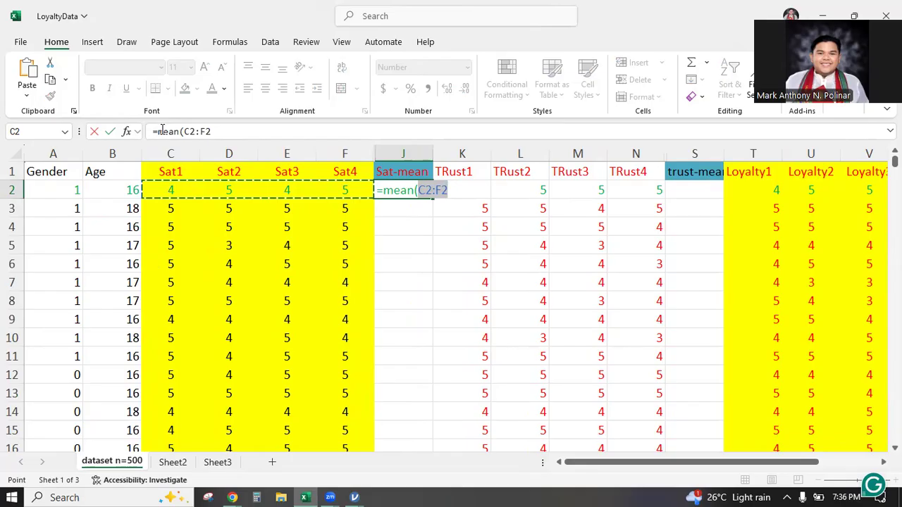
triple_click(161, 131)
Enter =AVERAGE(C2:F2) in row 2 of Sat-mean and display the result with two decimal places.
text(=a)
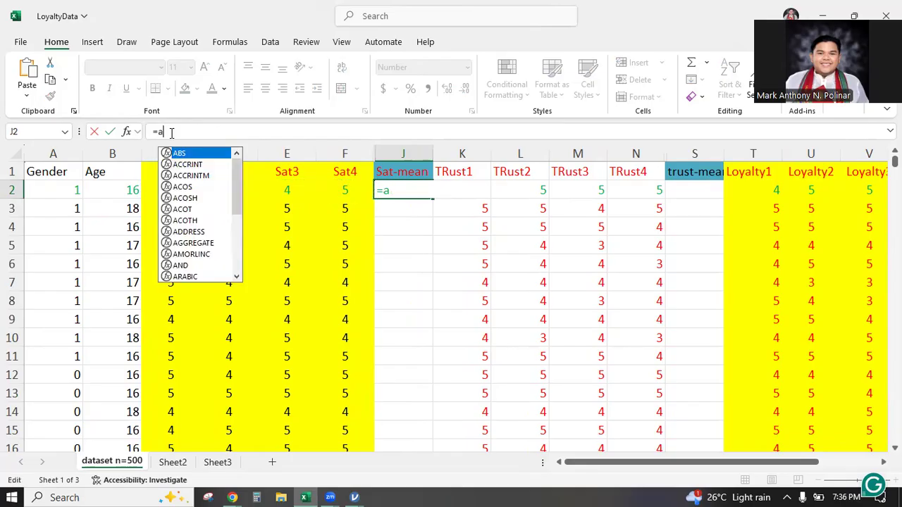
text(verage()
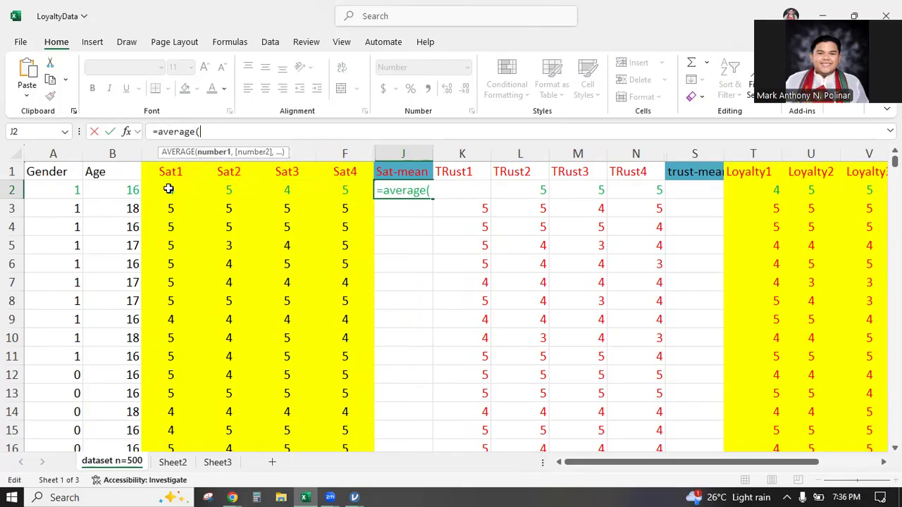
drag(168, 189, 338, 193)
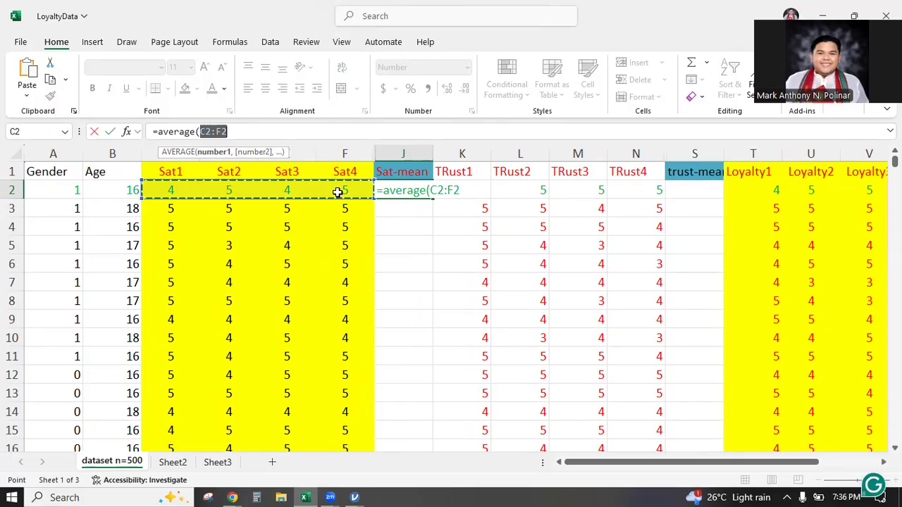
text())
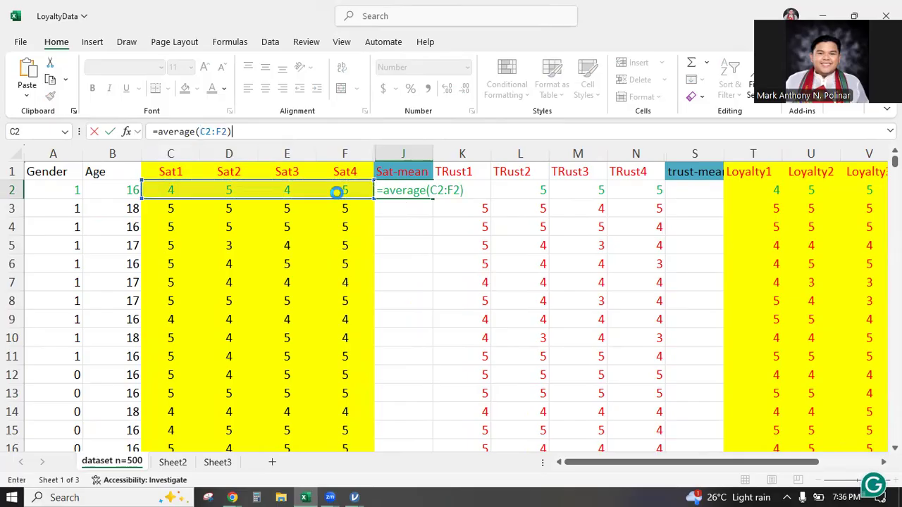
key(Return)
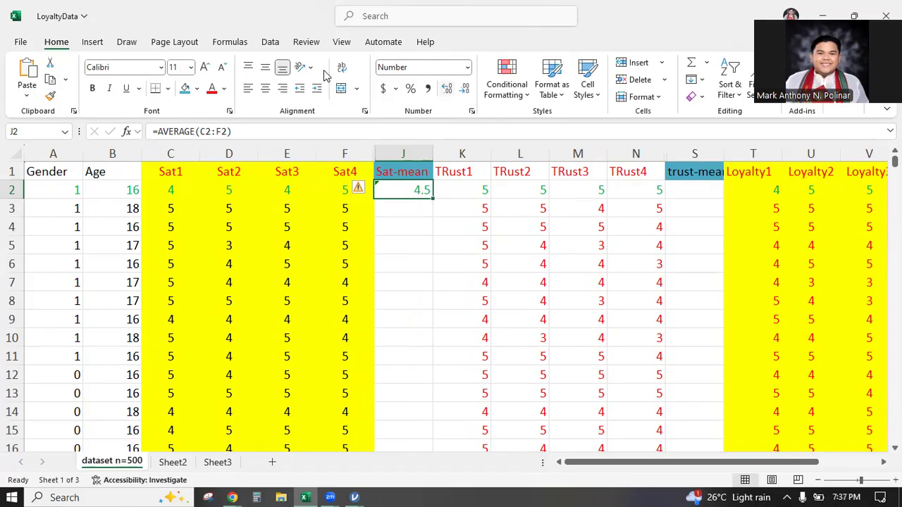
click(408, 210)
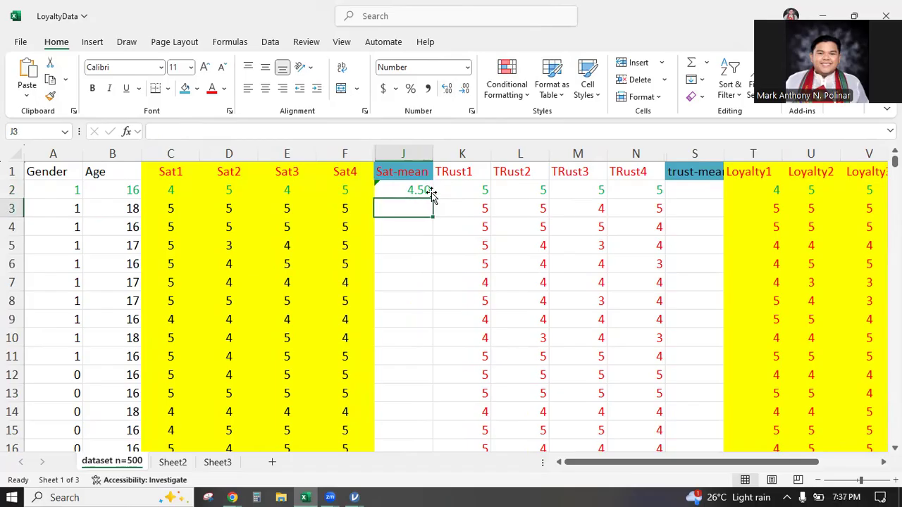
Select the Sat1 to Sat4 scores in row 2 and examine their average in the selection summary.
click(433, 196)
drag(175, 189, 351, 190)
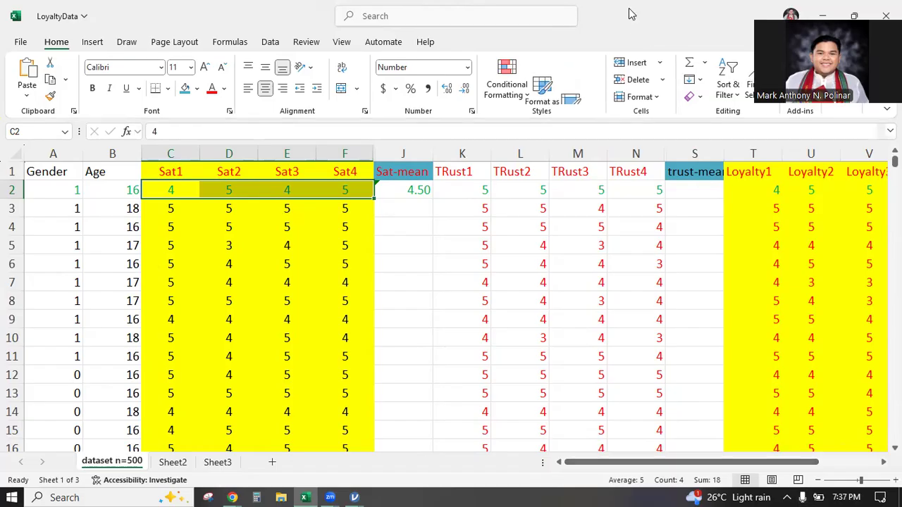
drag(629, 10, 632, 26)
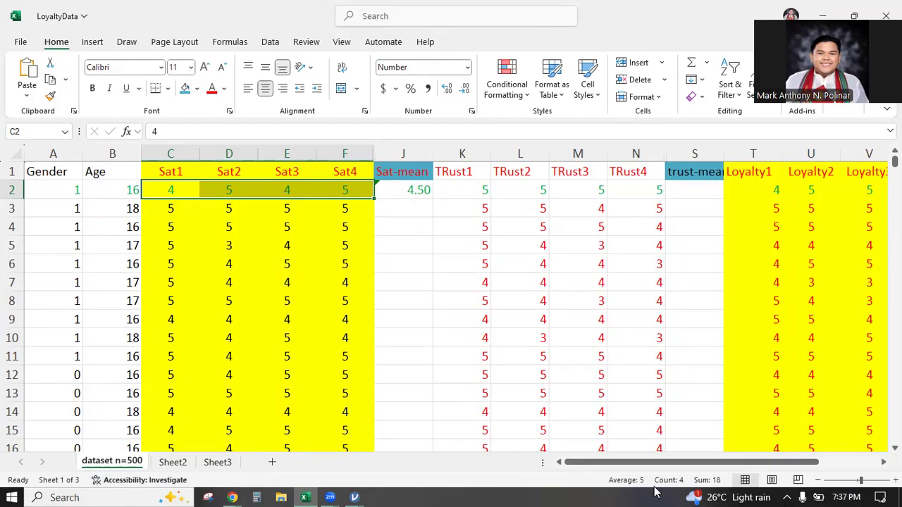
double_click(651, 23)
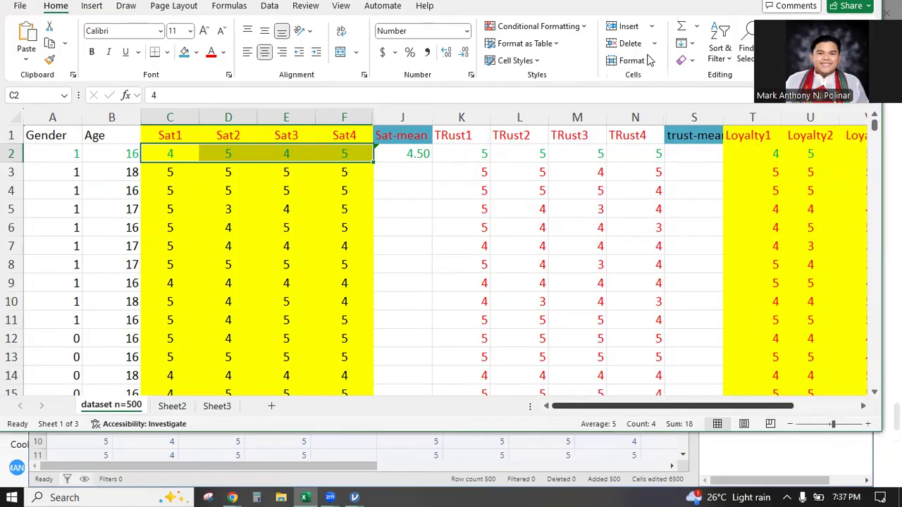
double_click(670, 5)
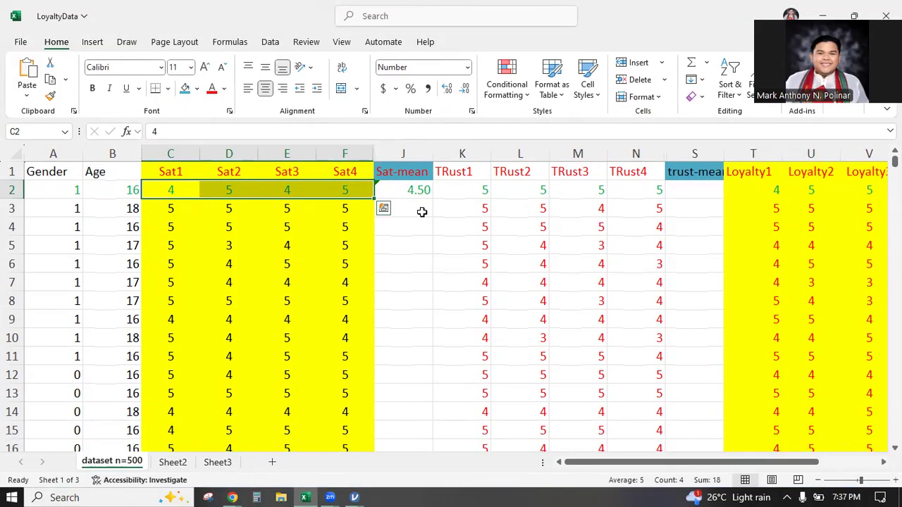
click(421, 211)
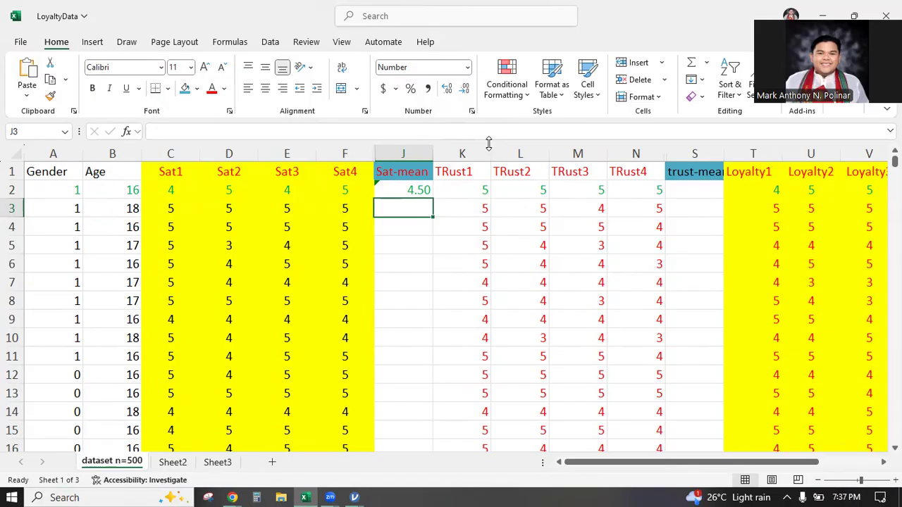
Fill the Sat-mean average formula down from row 2 to row 501.
click(426, 197)
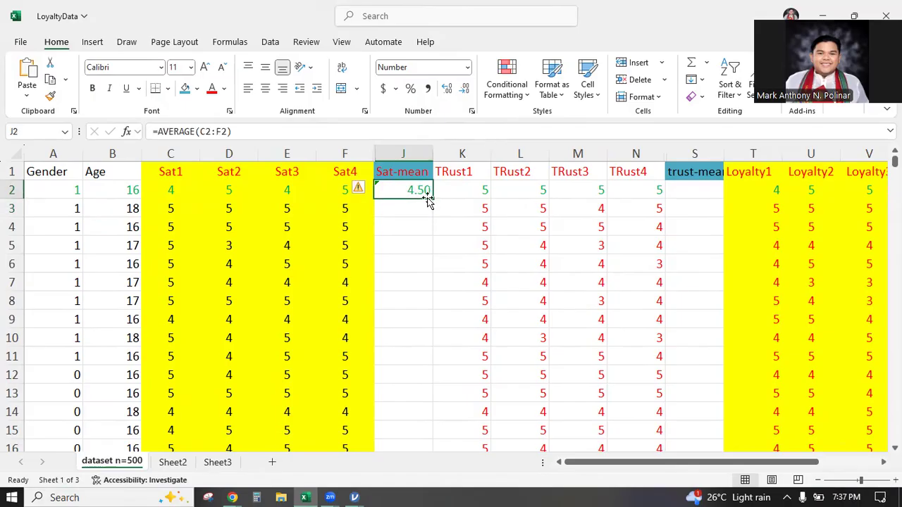
mouse_move(433, 201)
mouse_down()
mouse_move(429, 382)
mouse_move(397, 491)
mouse_move(395, 455)
mouse_move(398, 493)
mouse_move(403, 397)
mouse_move(398, 423)
mouse_up()
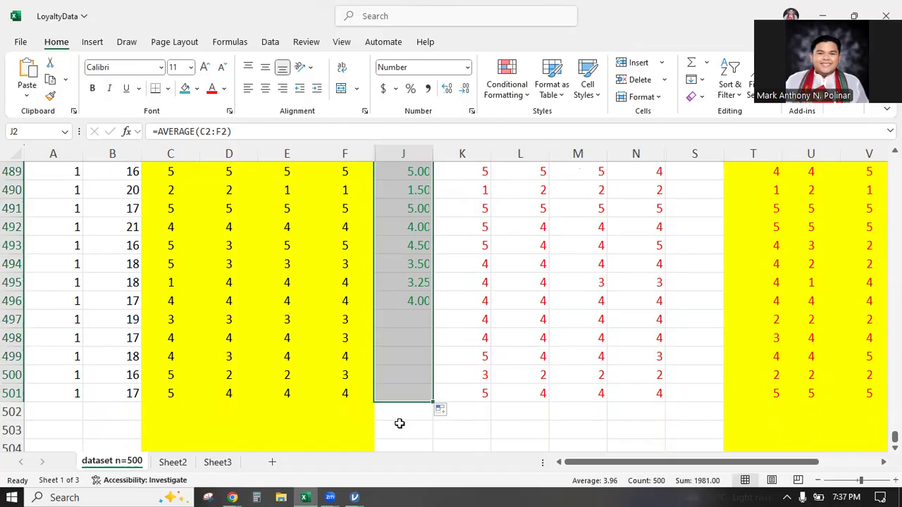
scroll(422, 366, up, 20)
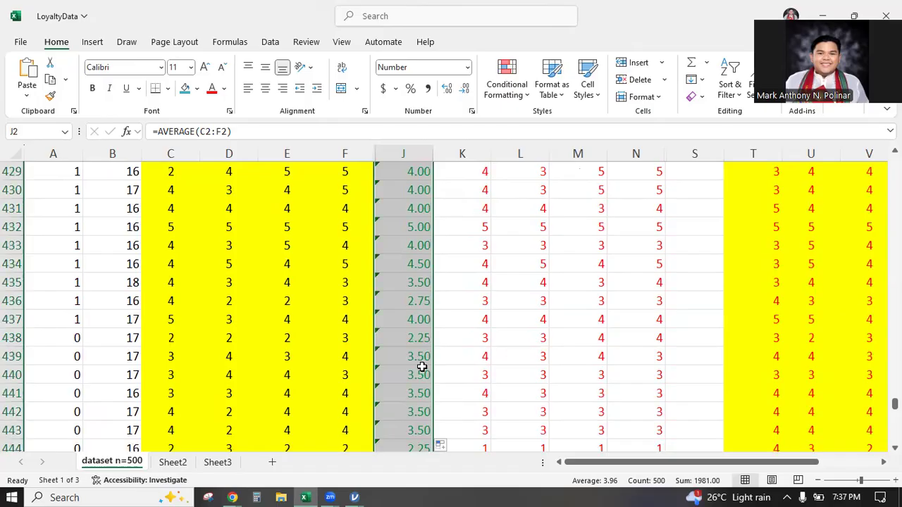
scroll(414, 308, up, 5)
click(414, 309)
scroll(413, 308, up, 10)
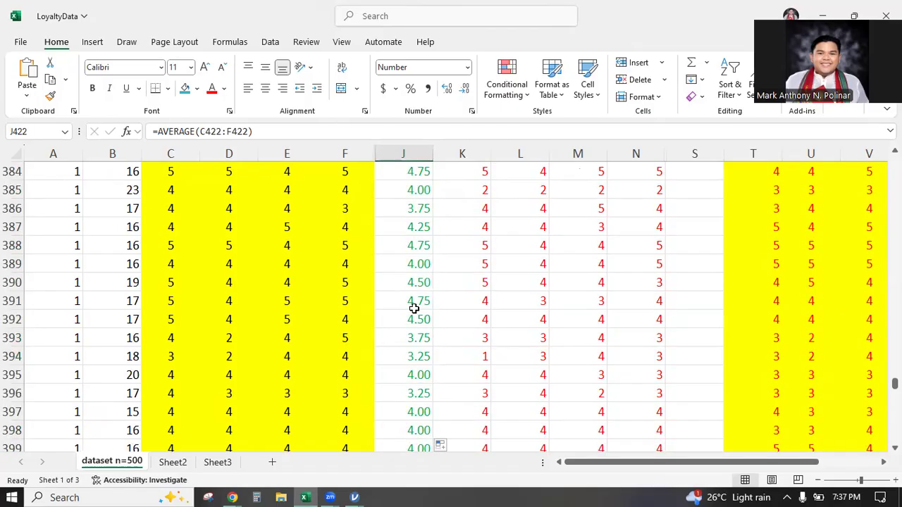
scroll(414, 309, up, 20)
scroll(414, 308, up, 20)
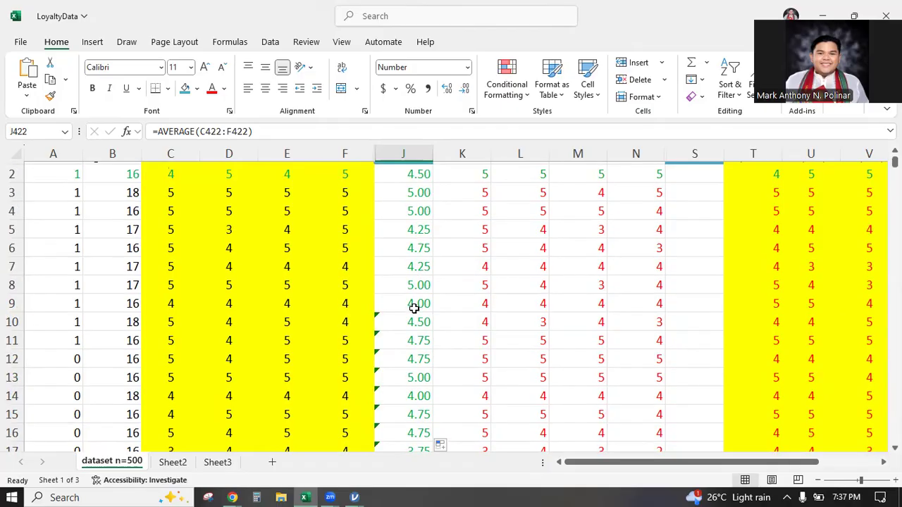
scroll(718, 209, up, 1)
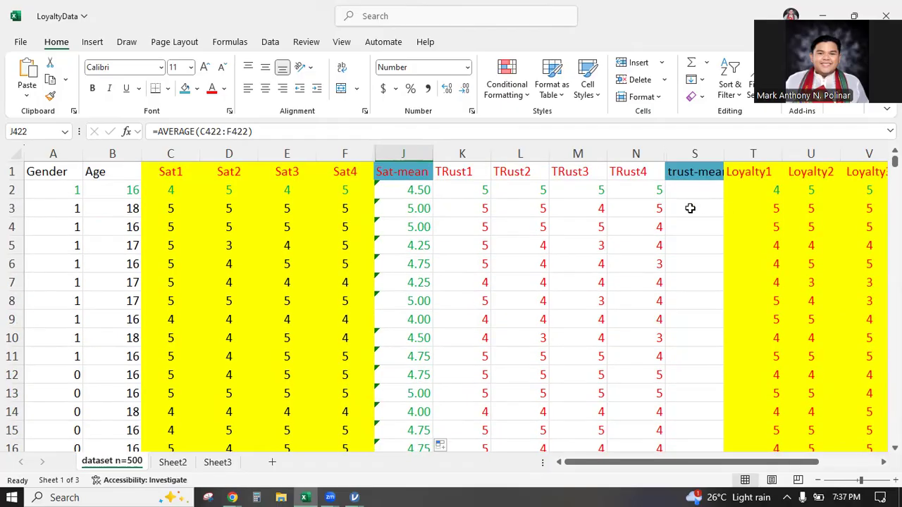
Enter =AVERAGE(K2:N2) in row 2 of the trust-mean column.
click(690, 190)
text(=)
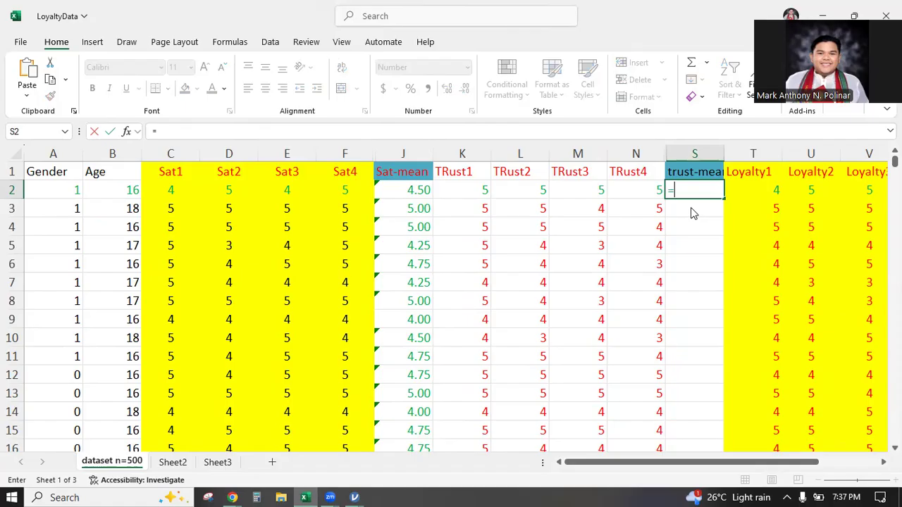
text(average()
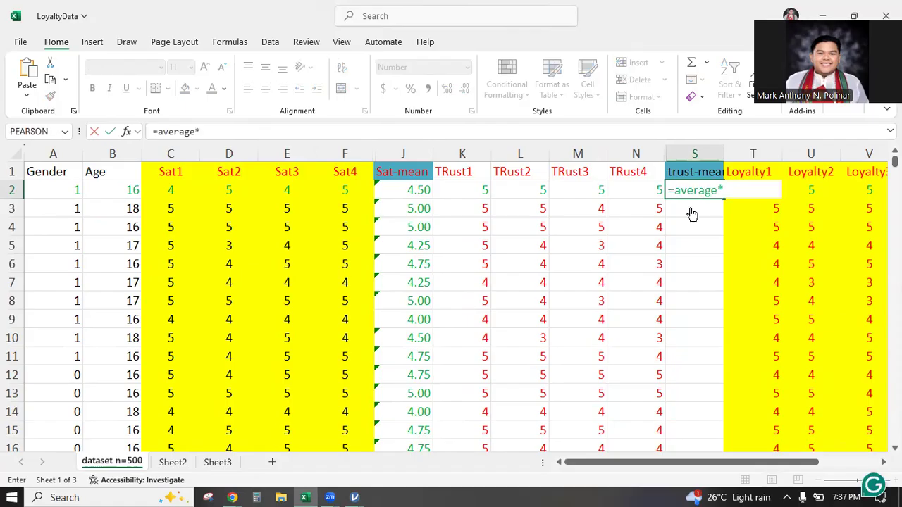
drag(455, 191, 616, 189)
text())
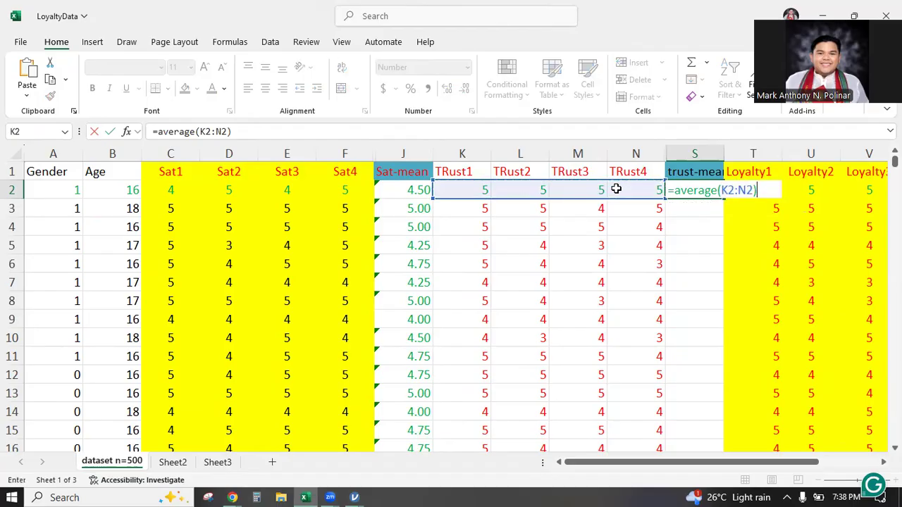
key(Return)
key(Up)
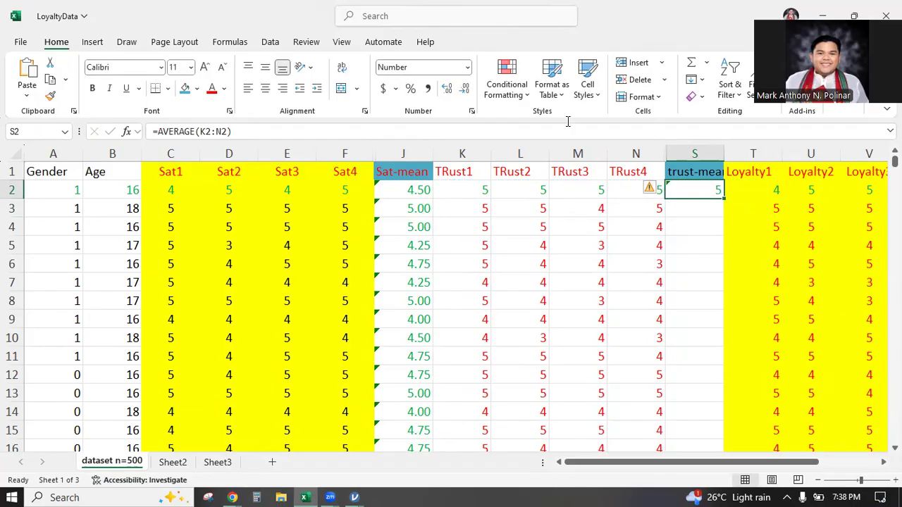
click(694, 154)
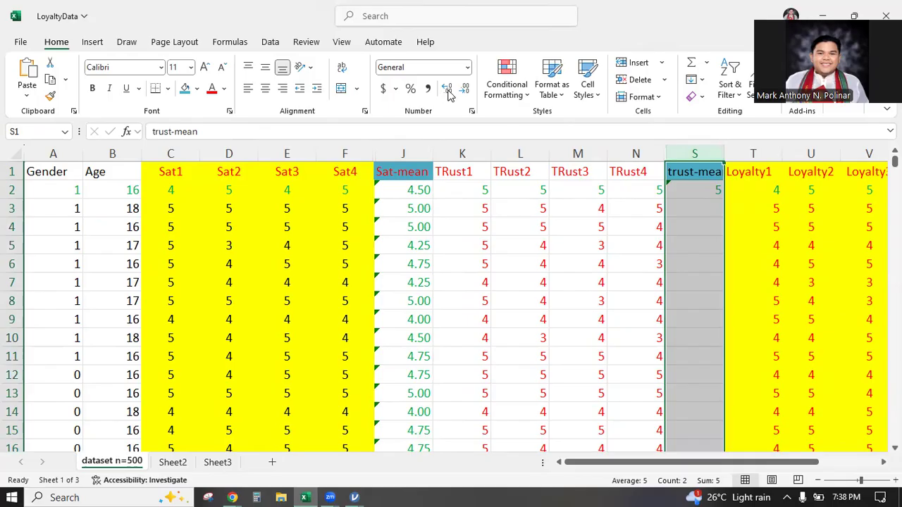
click(463, 95)
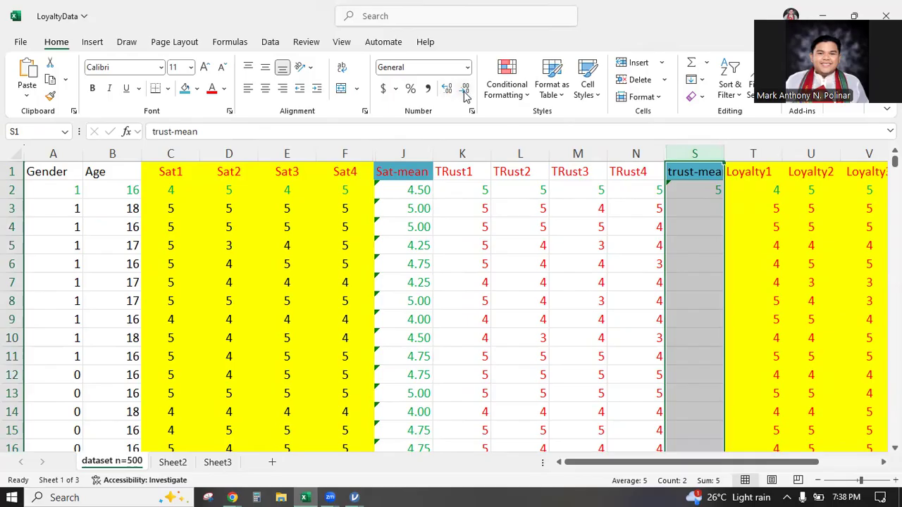
click(694, 226)
click(694, 153)
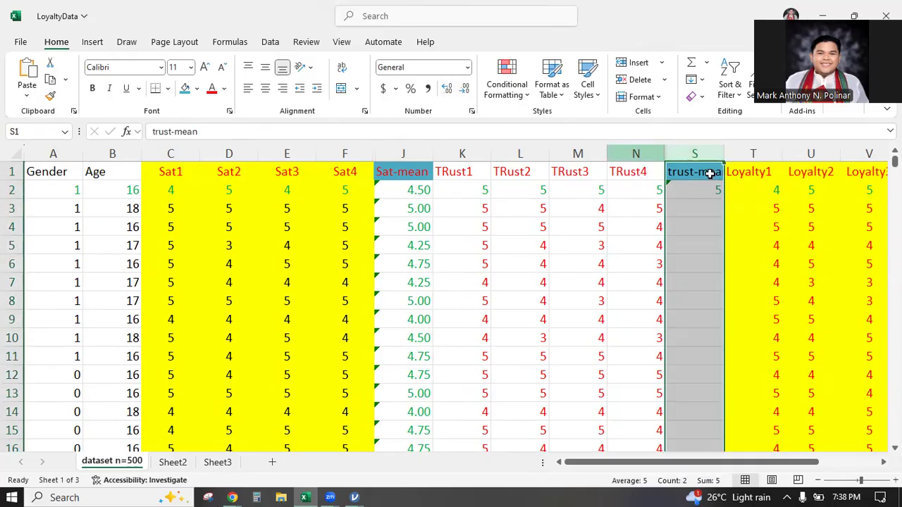
click(721, 199)
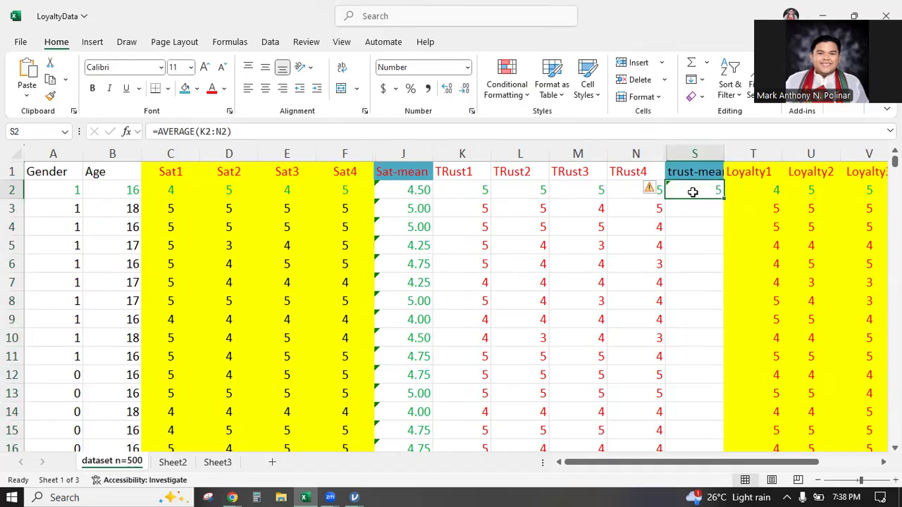
key(Down)
key(Down)
key(Down)
click(703, 192)
double_click(699, 192)
key(Return)
key(Return)
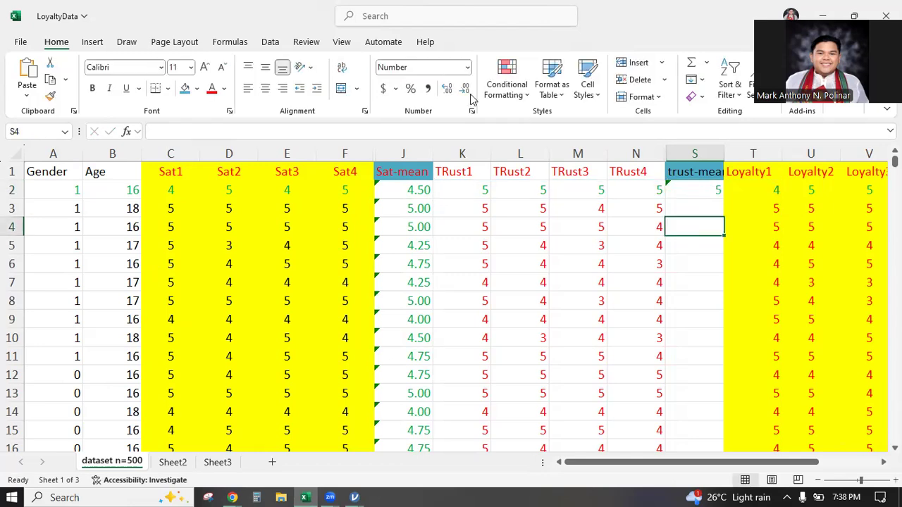
Show the row 2 trust-mean average with two decimal places and fill its formula down to row 501.
key(Up)
key(Up)
click(446, 90)
click(446, 90)
drag(724, 201, 704, 365)
drag(750, 460, 767, 460)
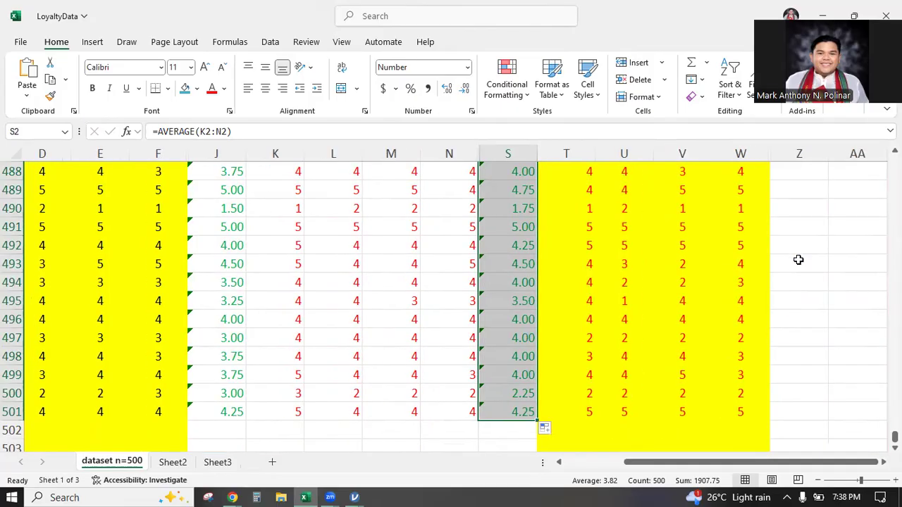
Enter =AVERAGE(T2:W2) in row 2 of the loyalty-mean column.
scroll(798, 260, up, 20)
scroll(792, 257, up, 20)
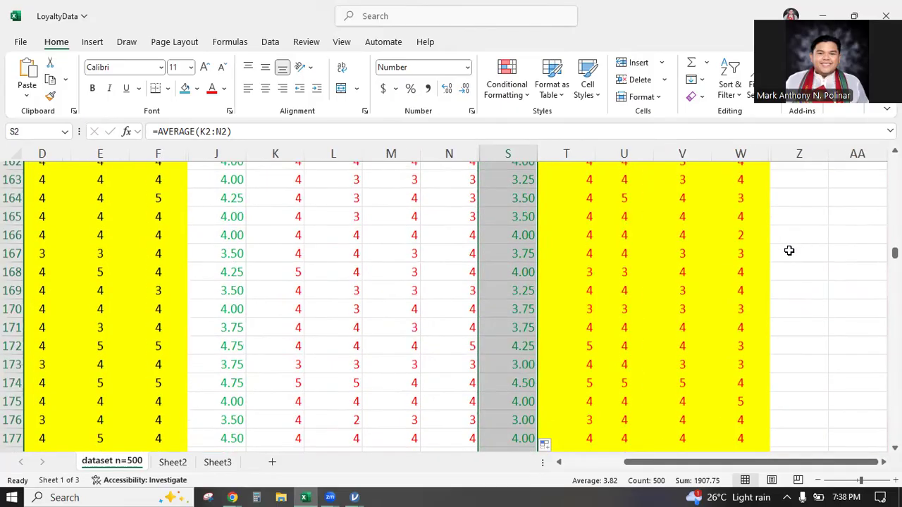
click(797, 192)
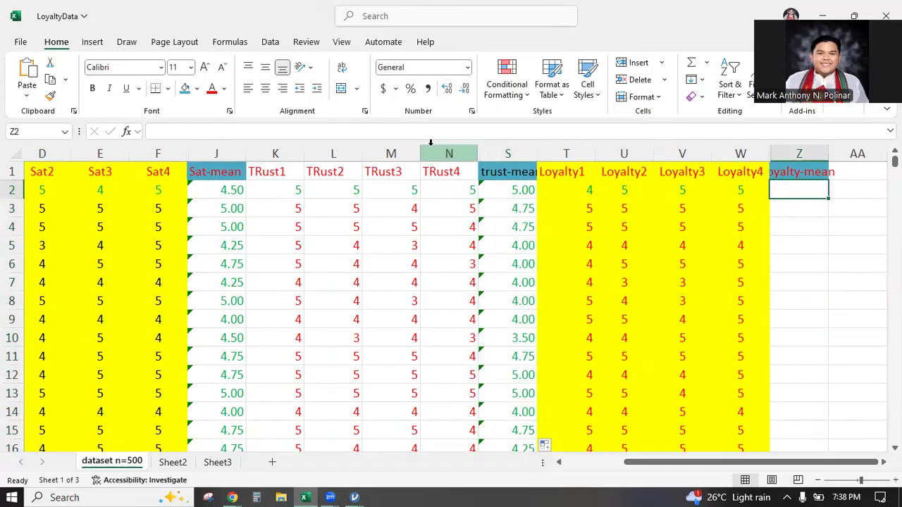
text(=mea)
key(BackSpace)
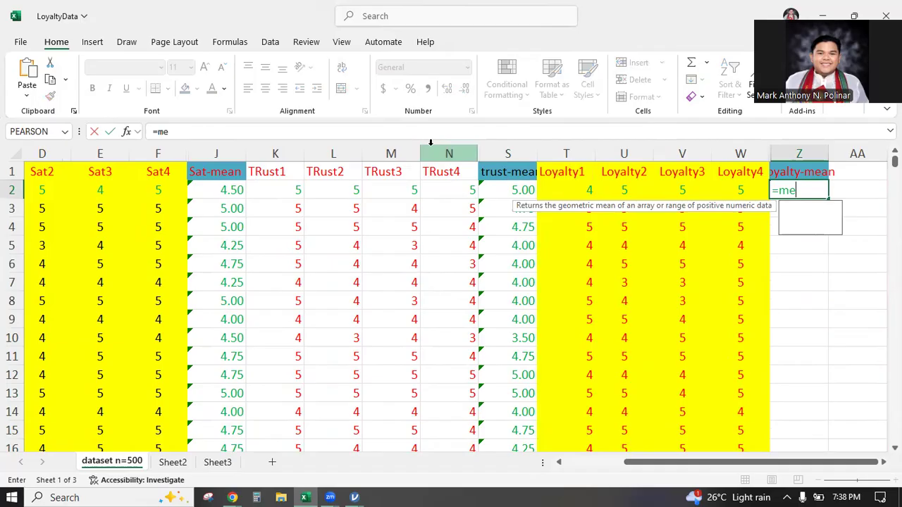
key(BackSpace)
key(BackSpace)
text(average()
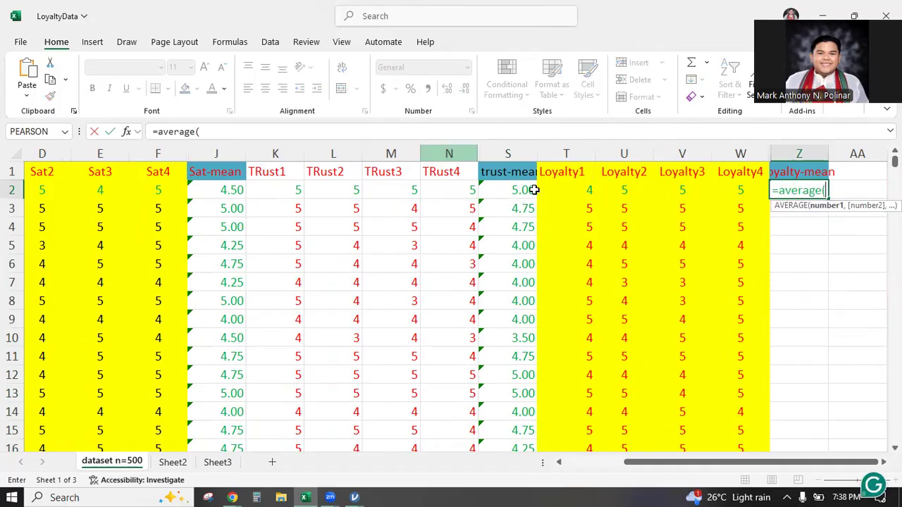
drag(566, 190, 749, 191)
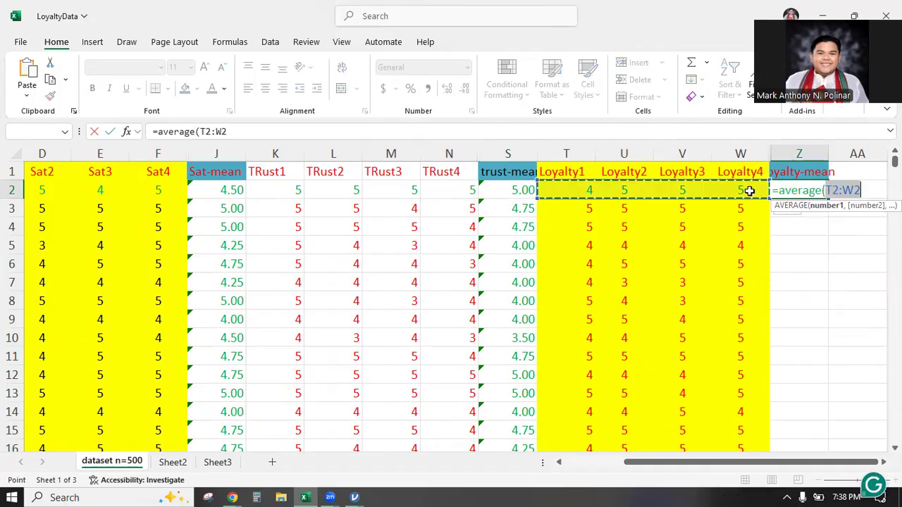
text())
key(Return)
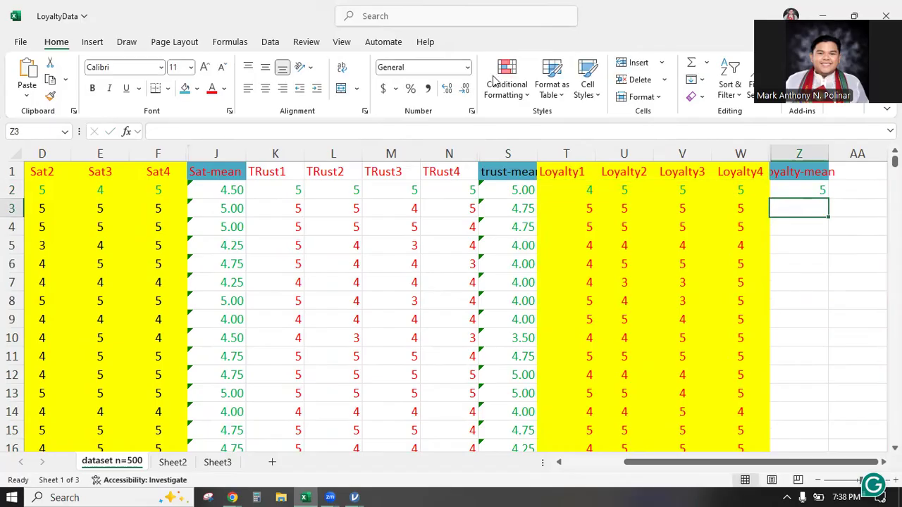
Show the row 2 loyalty-mean average with two decimal places and fill its formula down to row 501.
key(Up)
click(446, 88)
click(446, 88)
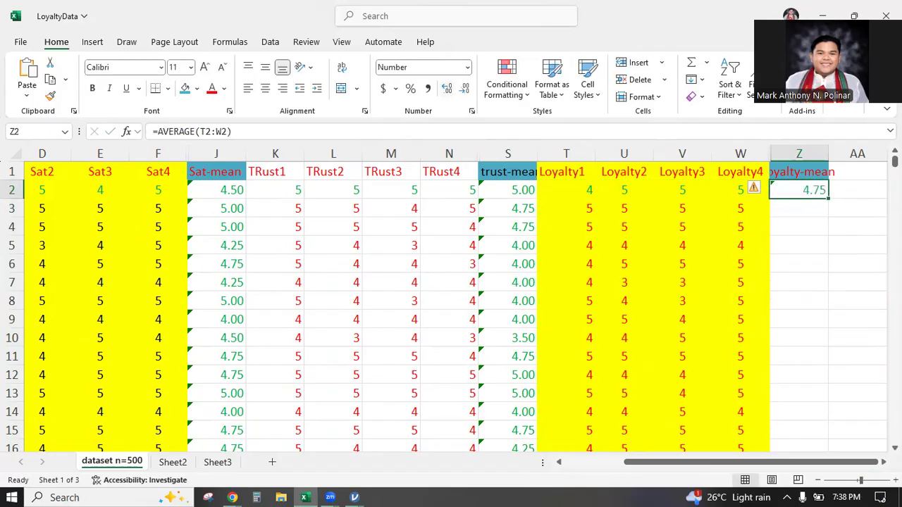
click(824, 242)
click(823, 191)
drag(829, 200, 801, 388)
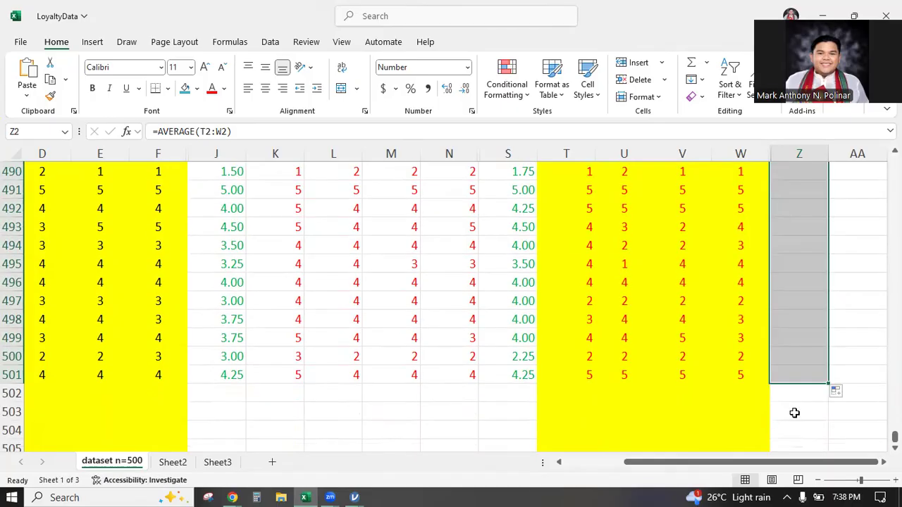
click(812, 380)
Copy the Sat-mean averages from J2 to J501.
scroll(261, 210, up, 5)
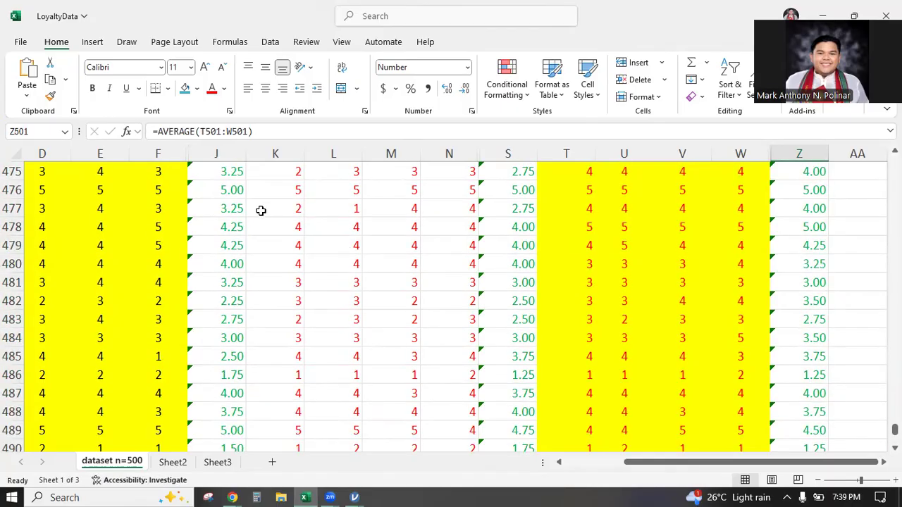
scroll(237, 207, up, 20)
scroll(225, 201, up, 20)
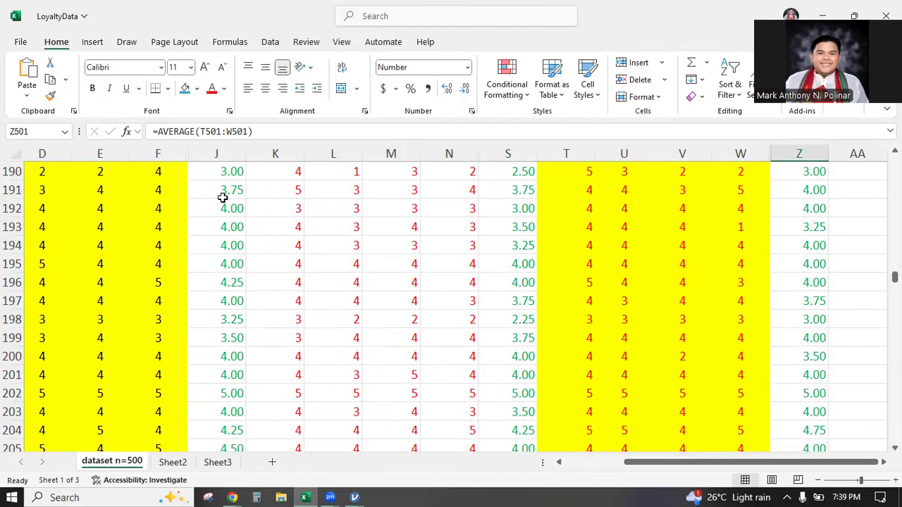
scroll(220, 195, up, 20)
click(218, 192)
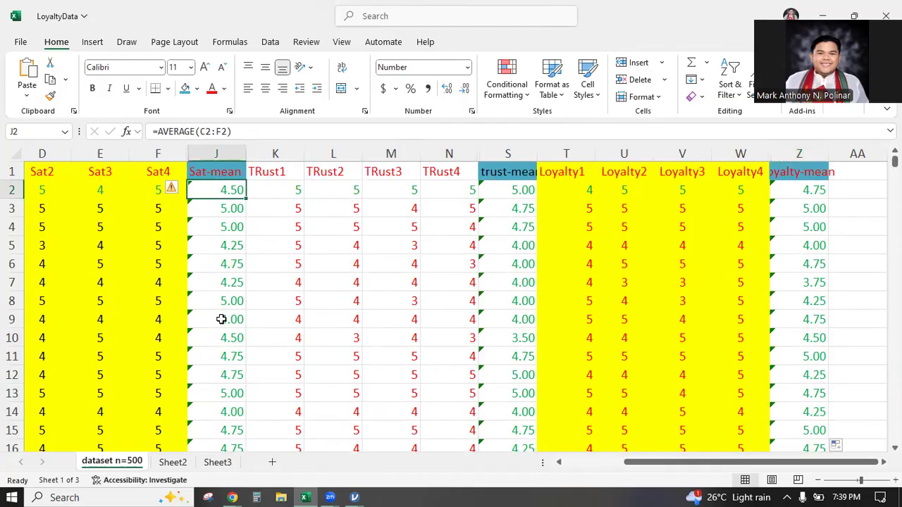
scroll(221, 317, down, 20)
scroll(220, 337, down, 20)
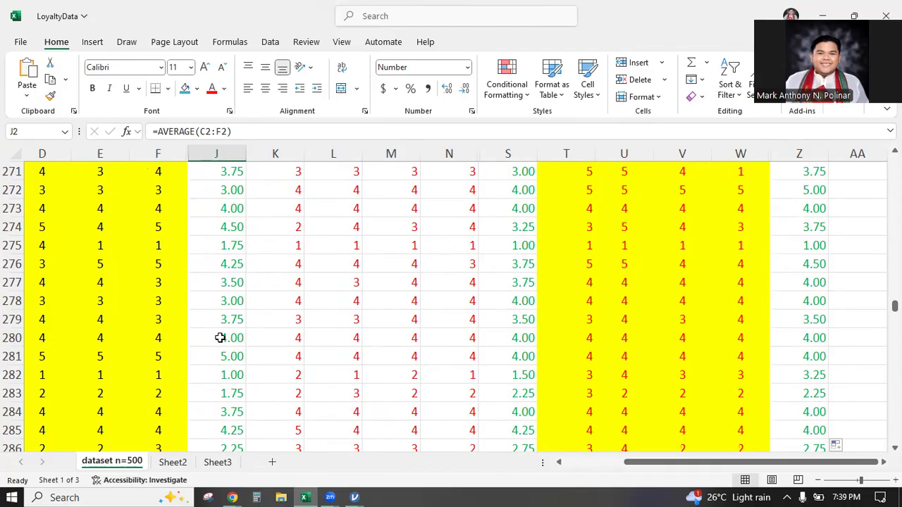
scroll(222, 335, down, 20)
scroll(222, 334, down, 20)
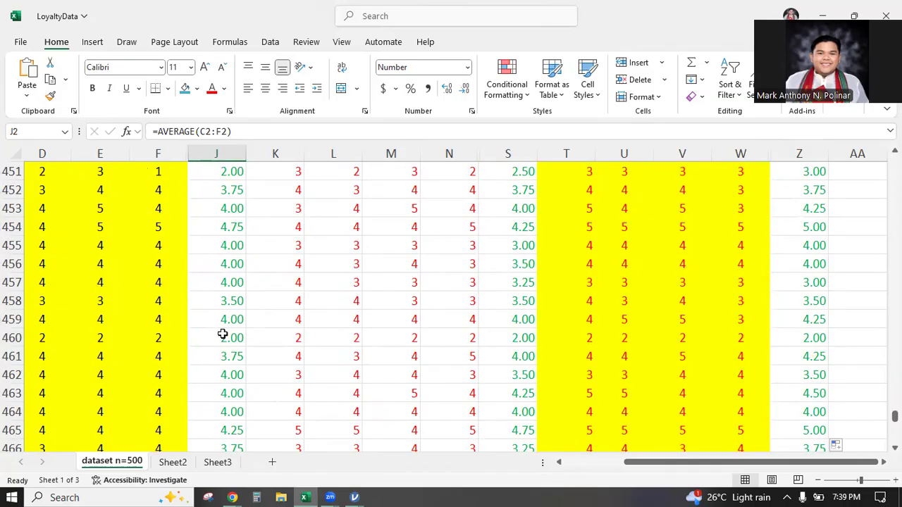
scroll(222, 334, down, 20)
scroll(216, 332, up, 5)
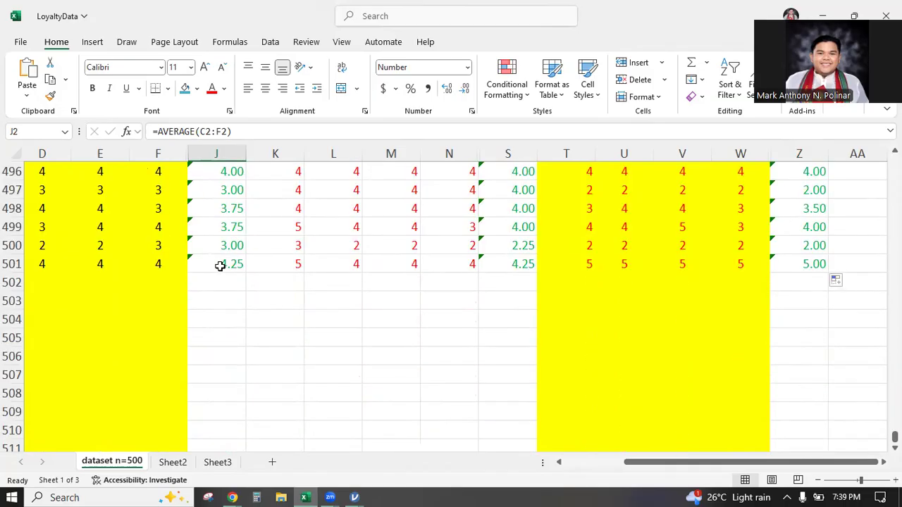
shift+click(220, 266)
key(ctrl+c)
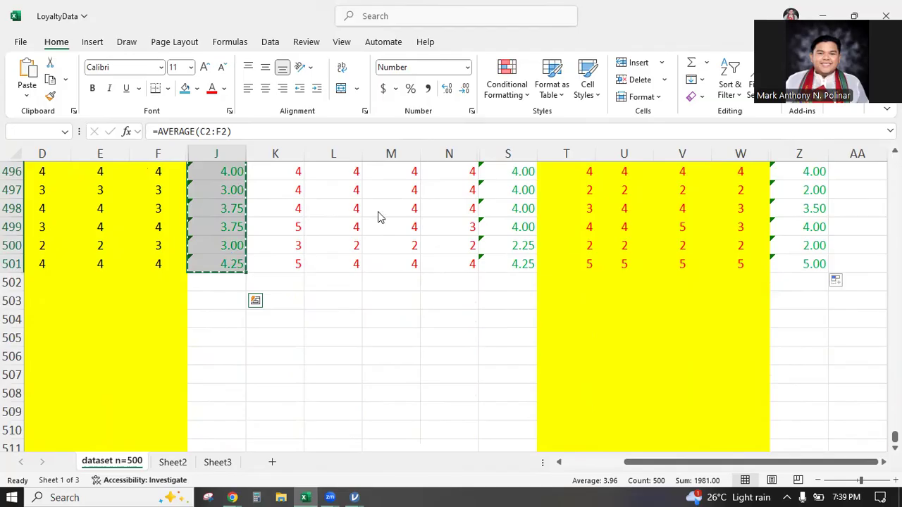
Switch to jamovi and paste the copied averages into the Sat-Mean variable starting at row 1.
key(alt+Tab)
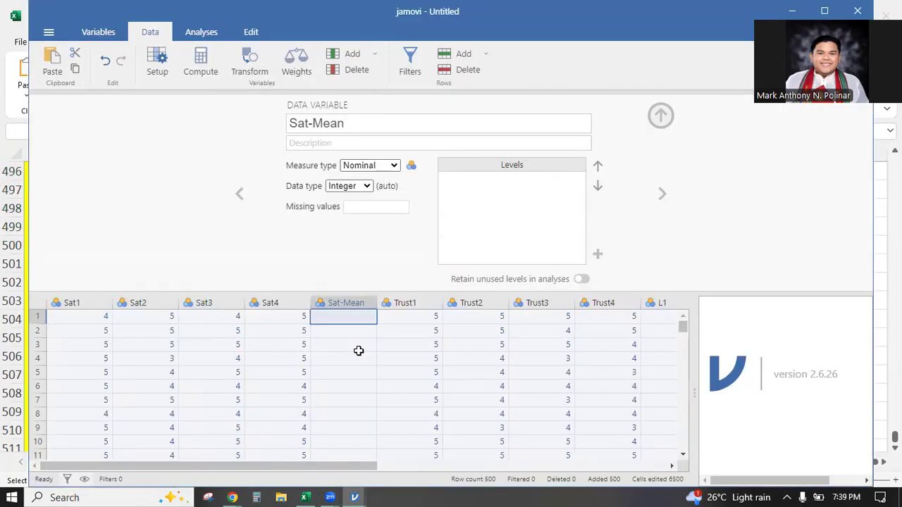
key(ctrl+v)
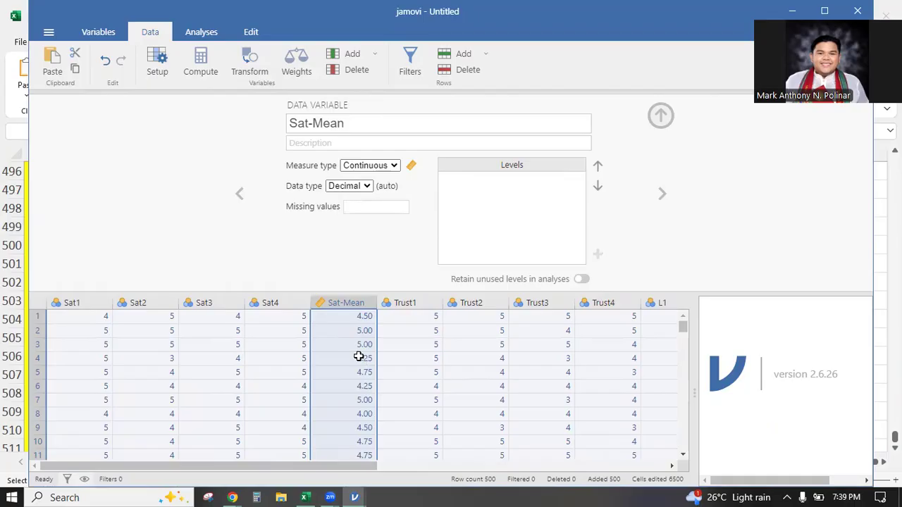
click(358, 357)
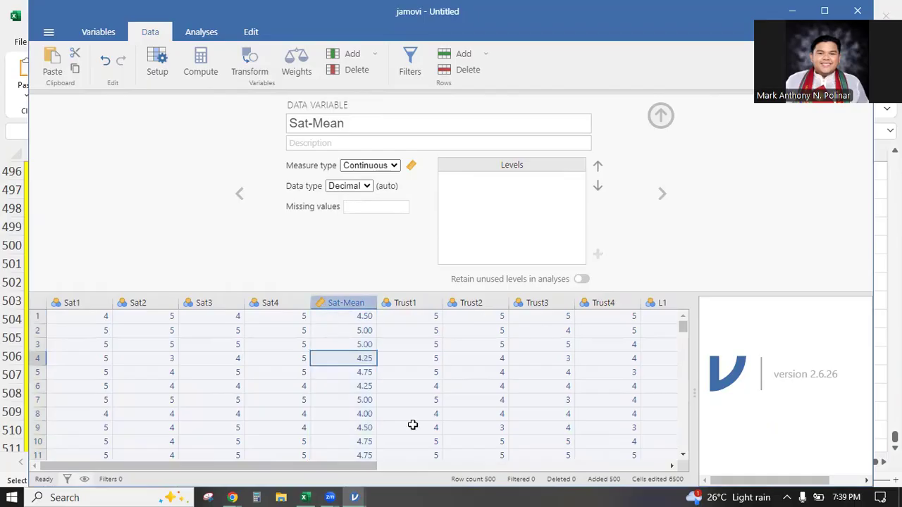
Insert a data variable before L1, directly after Trust4, and name it trust-mean.
drag(366, 470, 417, 452)
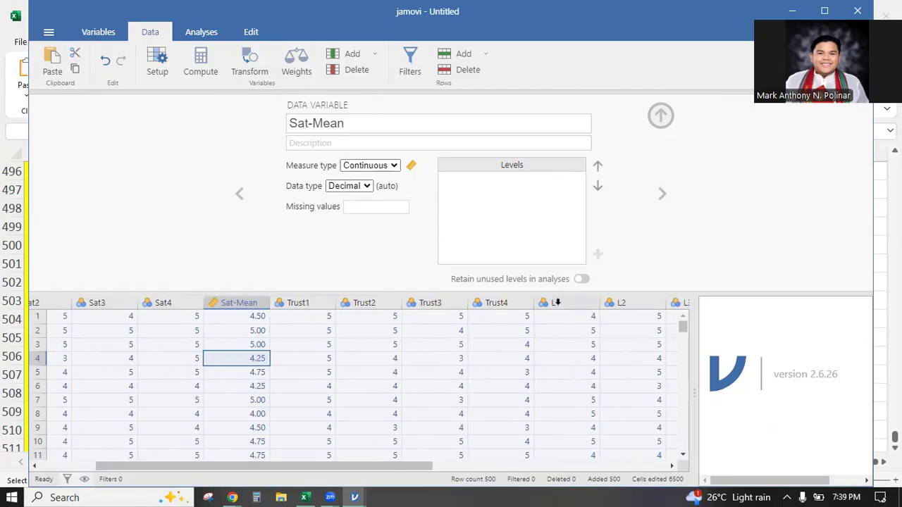
click(556, 303)
right_click(557, 302)
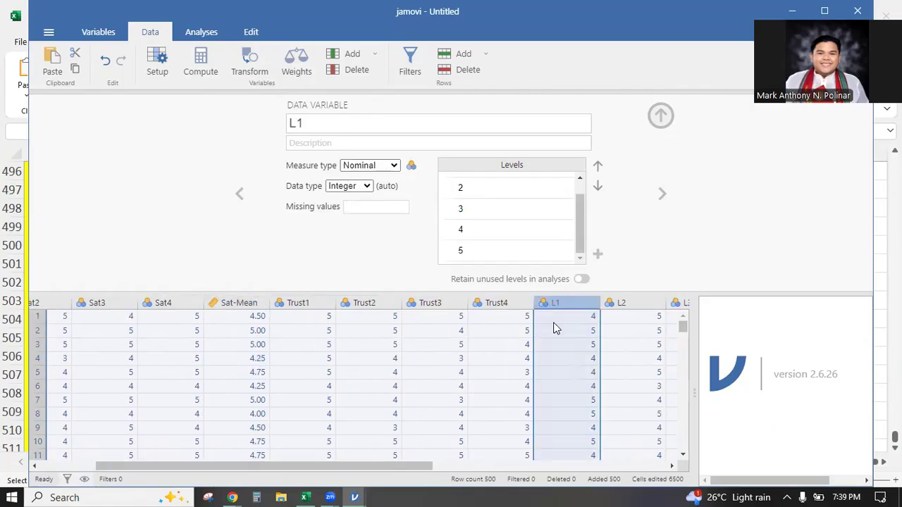
mouse_move(566, 360)
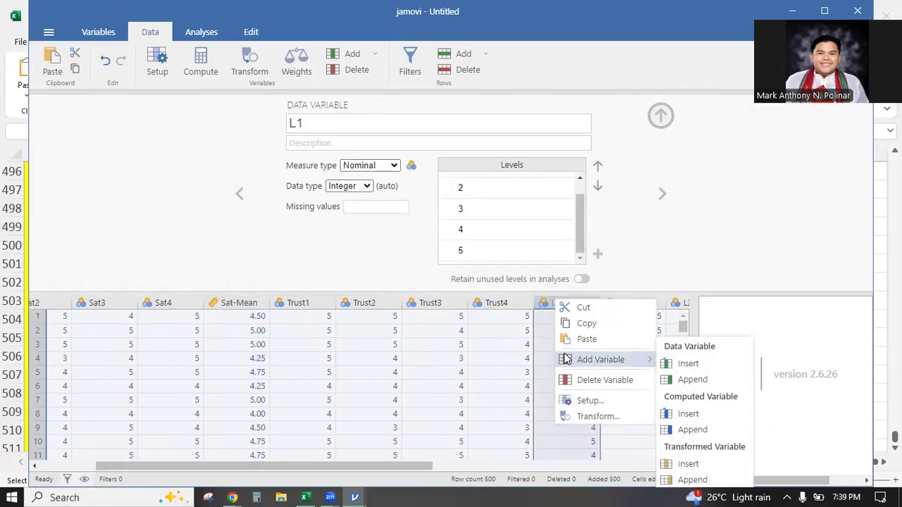
click(681, 366)
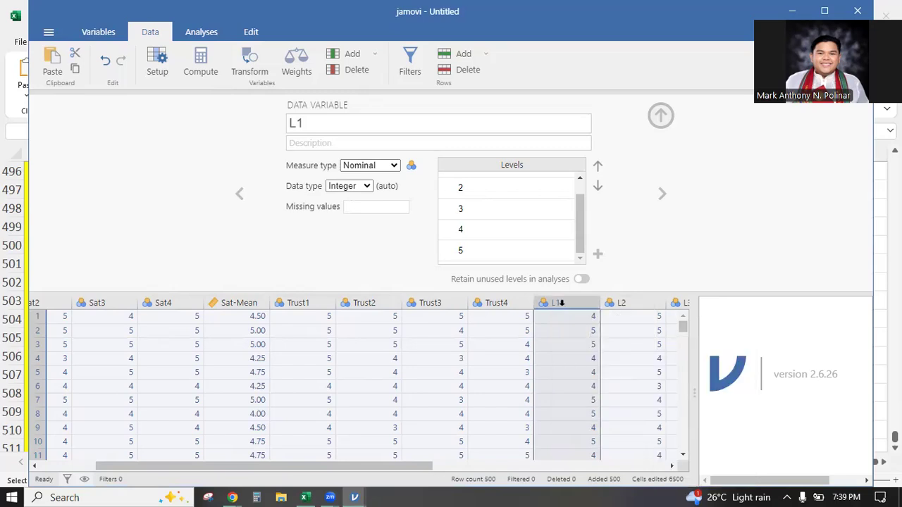
double_click(348, 123)
text(tr)
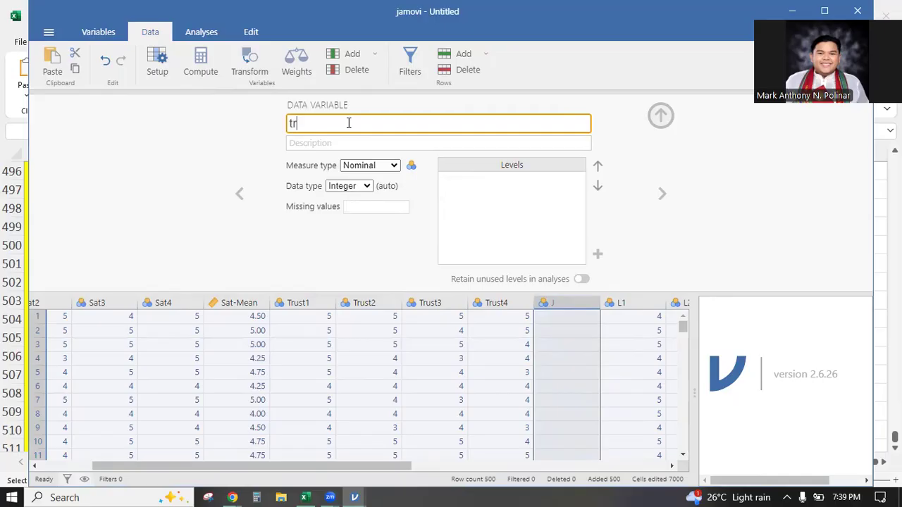
text(ust-mean)
click(569, 345)
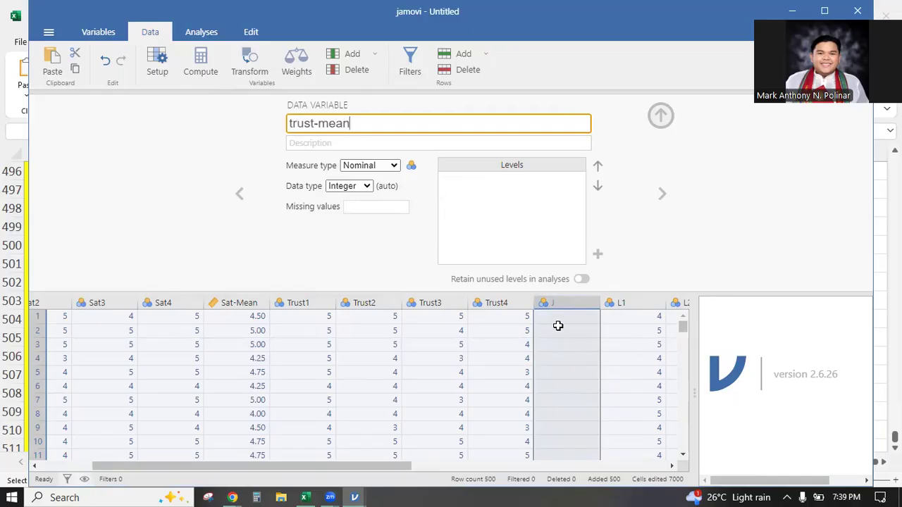
Switch to Excel, copy the trust-mean averages from S2 to S501, and paste them into jamovi's trust-mean variable starting at row 1.
key(alt+Tab)
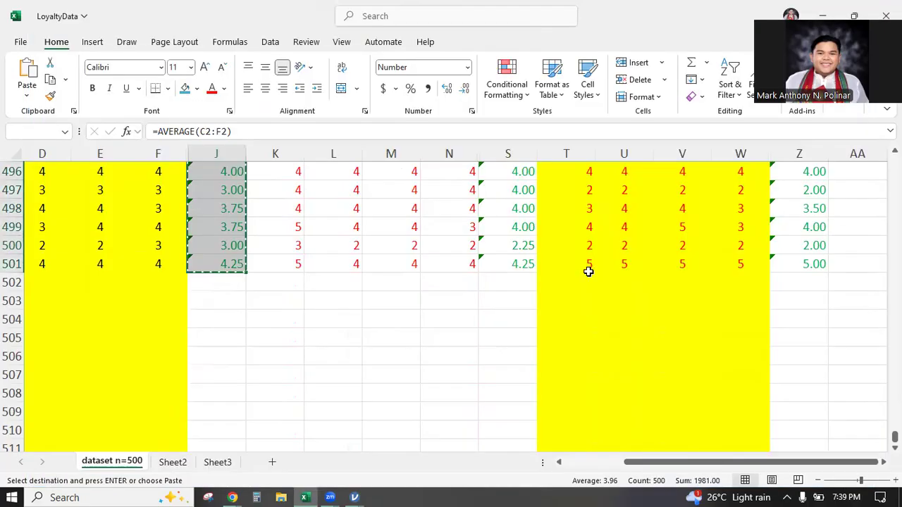
click(511, 263)
scroll(503, 222, up, 20)
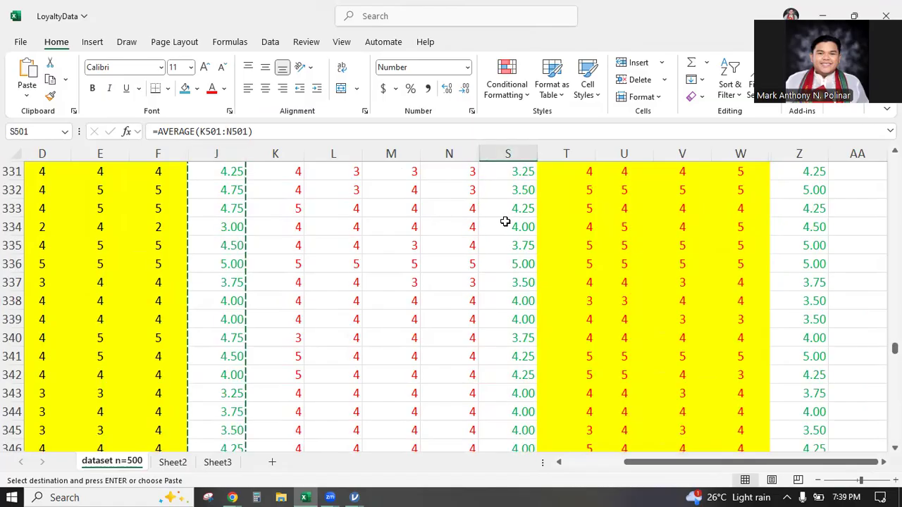
scroll(492, 201, up, 15)
shift+click(499, 191)
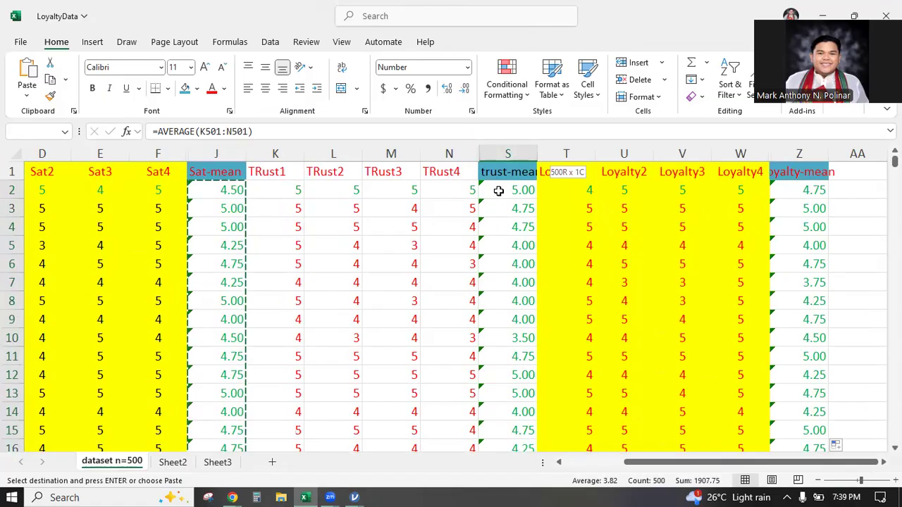
key(ctrl+c)
key(alt+Tab)
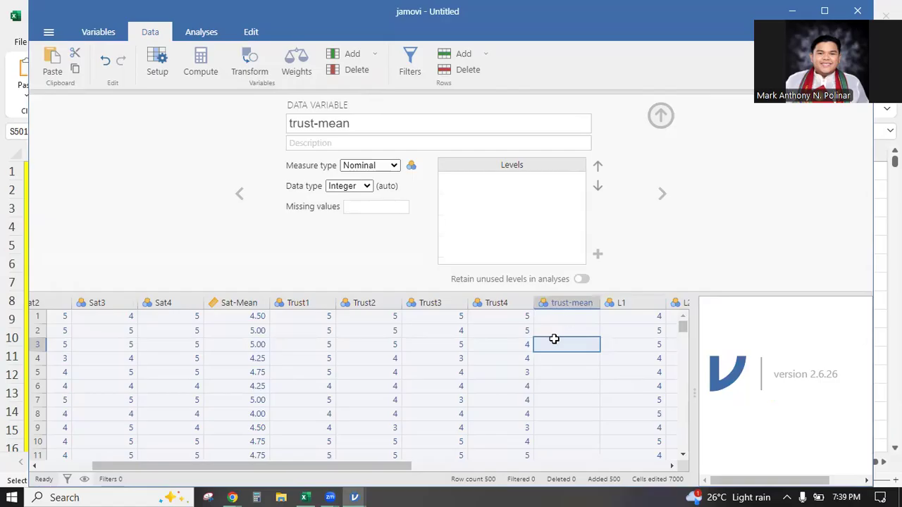
key(ctrl+v)
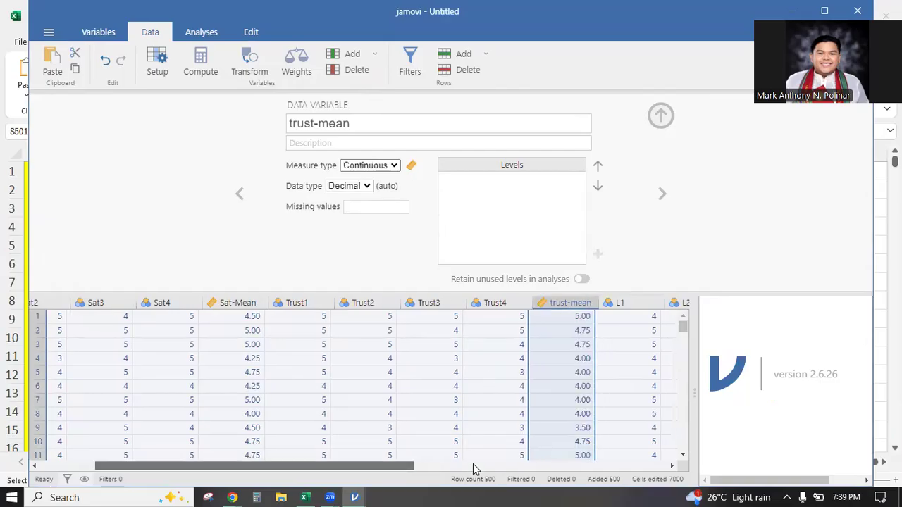
Create a new data variable in the first empty column after L4 and name it loyalty-mean.
scroll(549, 455, right, 3)
scroll(573, 310, right, 3)
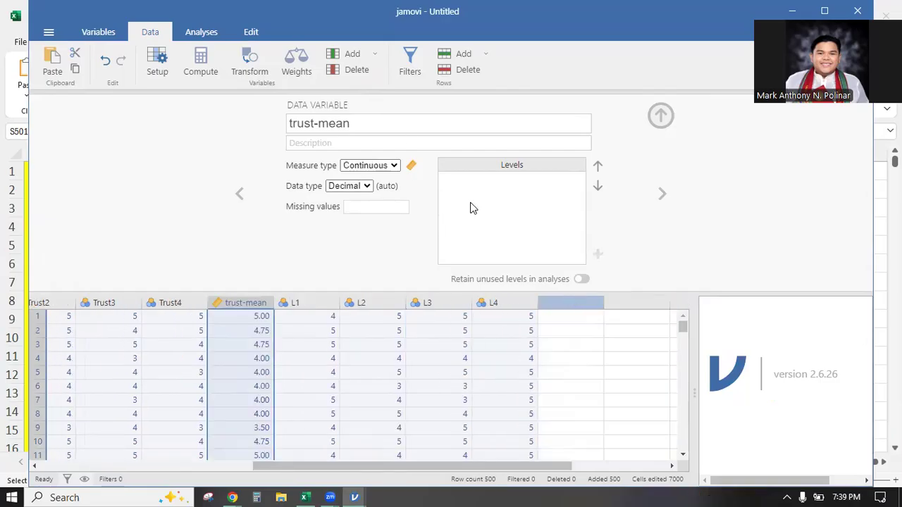
click(452, 149)
click(367, 122)
text(loyalty)
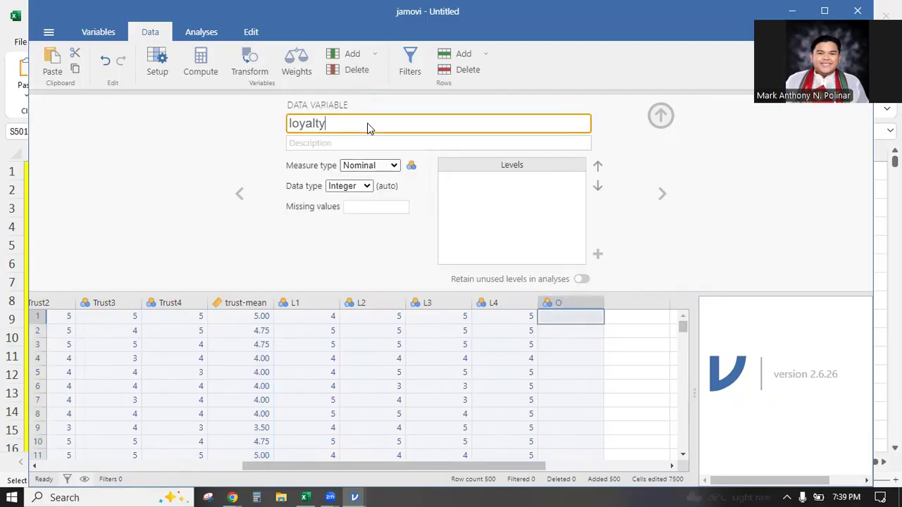
text(-mean)
key(Return)
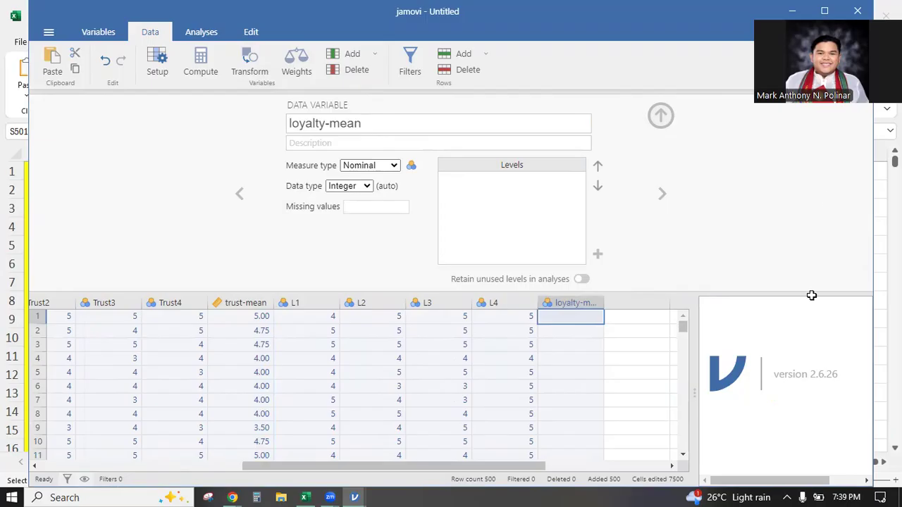
Switch to Excel and copy the loyalty-mean averages from Z2 to Z501.
key(alt+Tab)
click(815, 190)
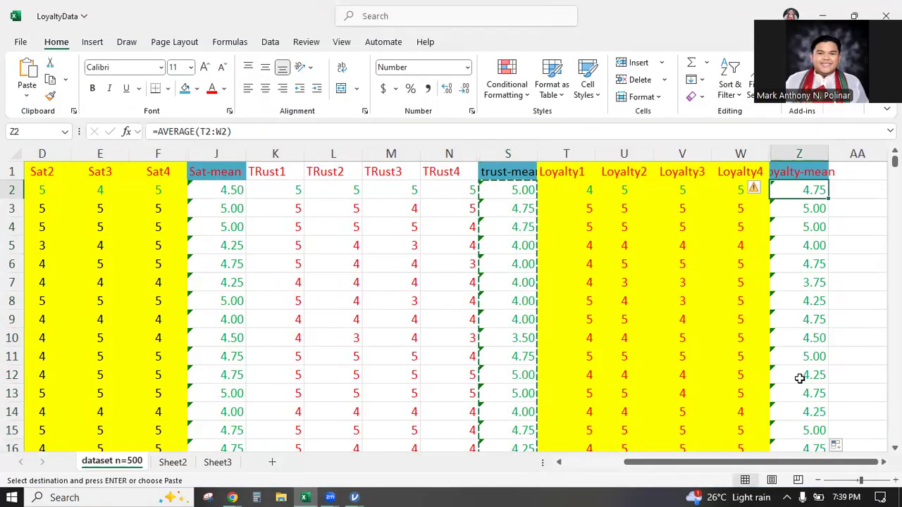
scroll(799, 378, down, 20)
scroll(792, 381, down, 20)
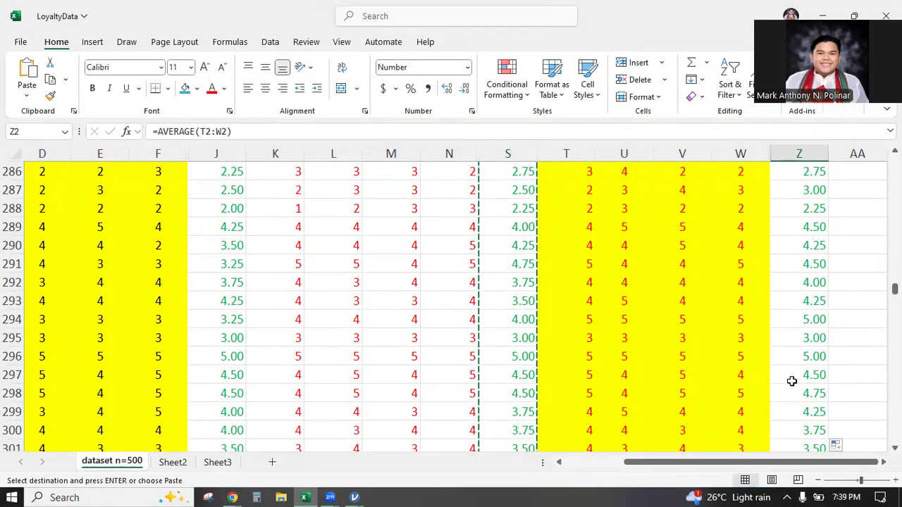
scroll(792, 382, down, 20)
scroll(807, 352, up, 10)
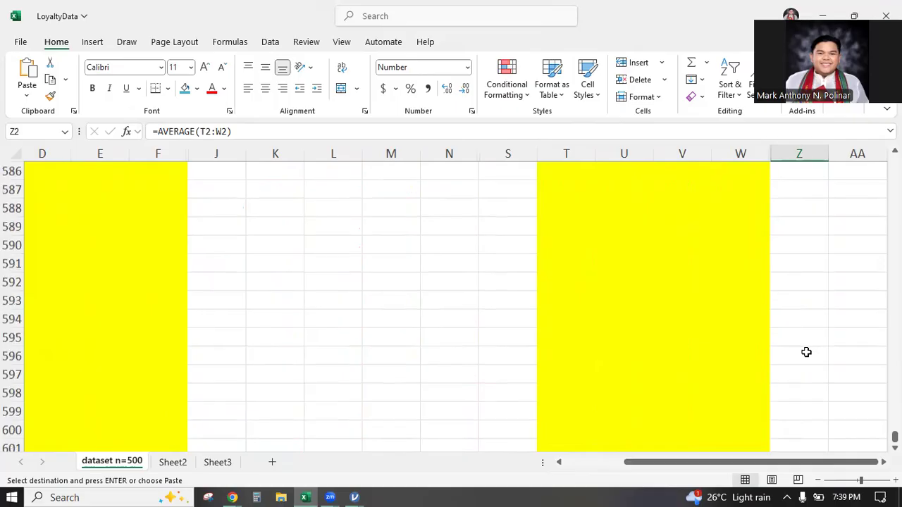
scroll(806, 352, up, 20)
scroll(803, 355, down, 4)
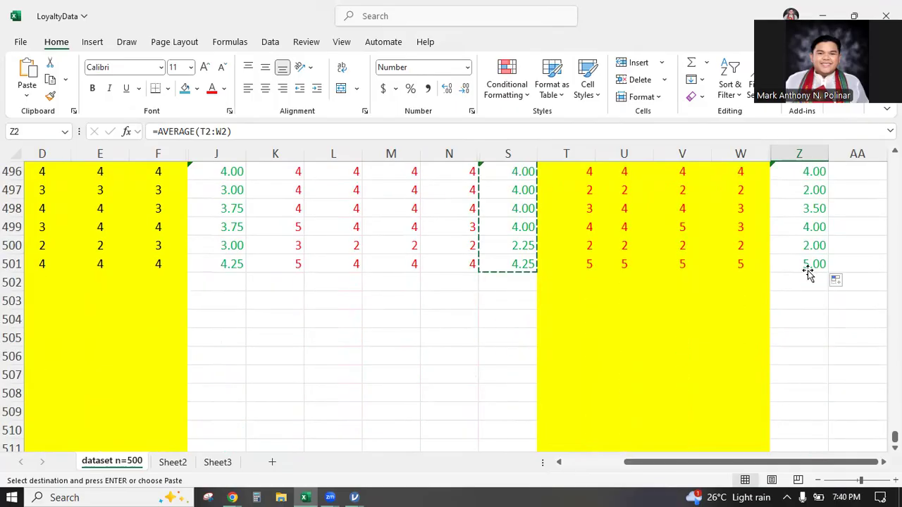
key(ctrl+shift+Down)
key(ctrl+c)
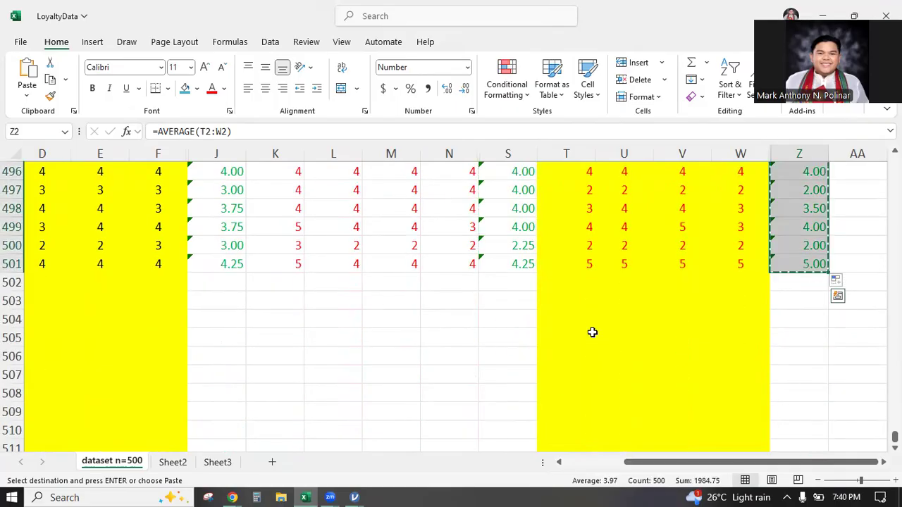
Switch to jamovi and paste the copied averages into the loyalty-mean variable starting at row 1.
key(alt+Tab)
key(ctrl+v)
drag(283, 467, 144, 474)
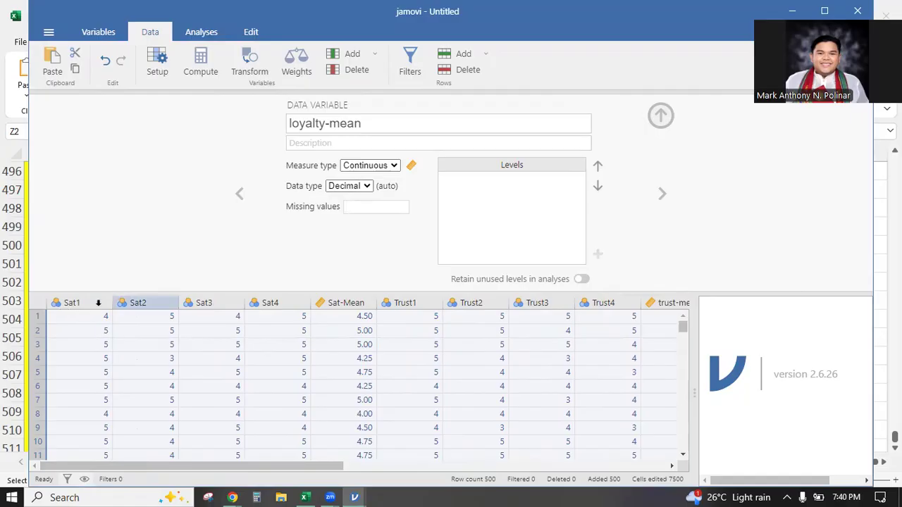
drag(294, 474, 227, 465)
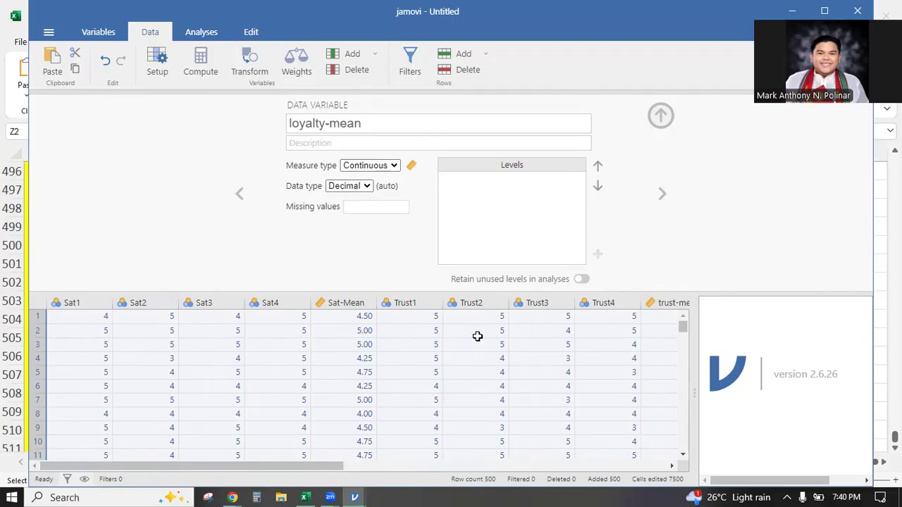
Start a Descriptives analysis on the dataset.
click(200, 36)
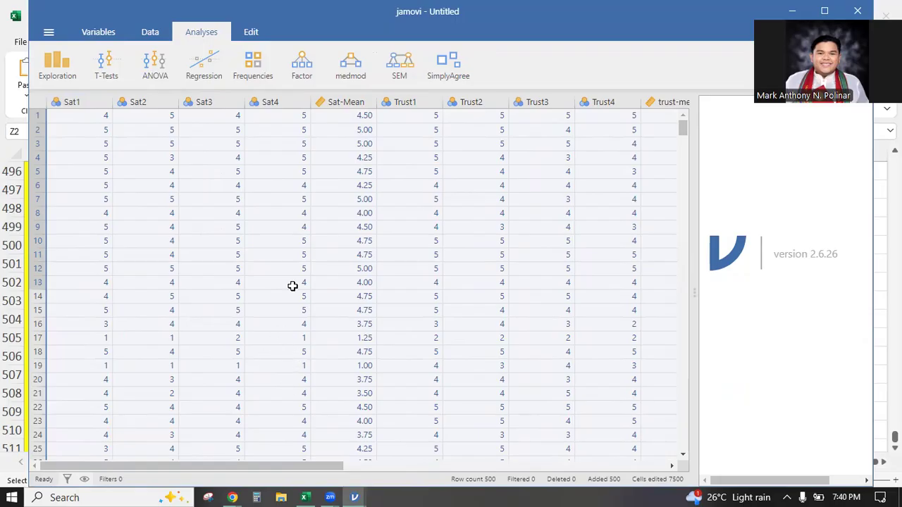
click(71, 81)
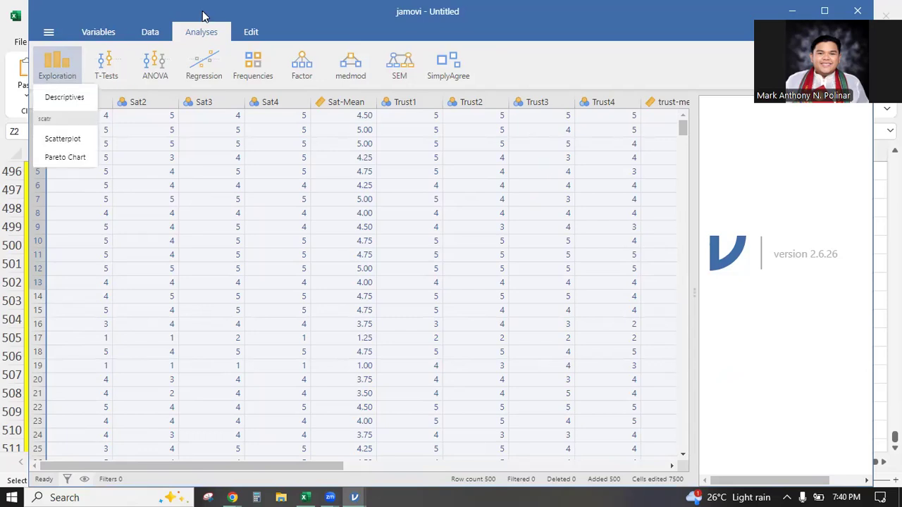
click(195, 34)
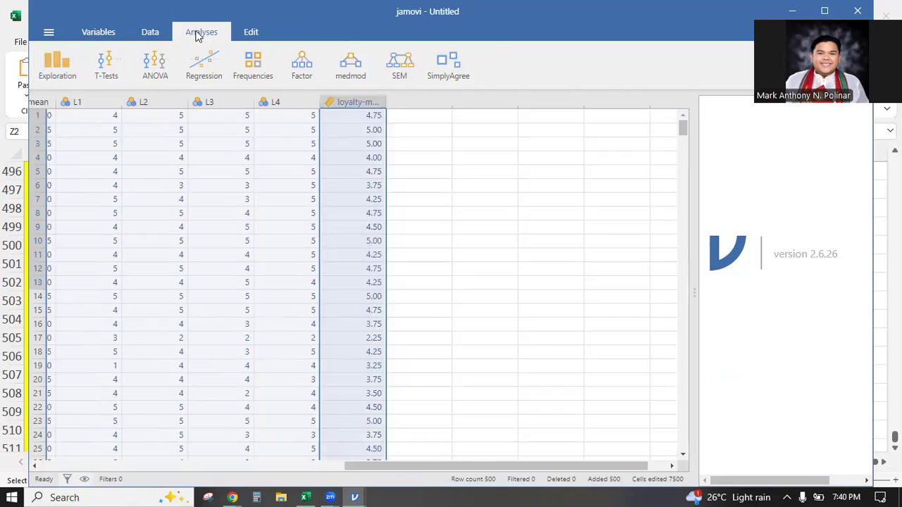
click(71, 79)
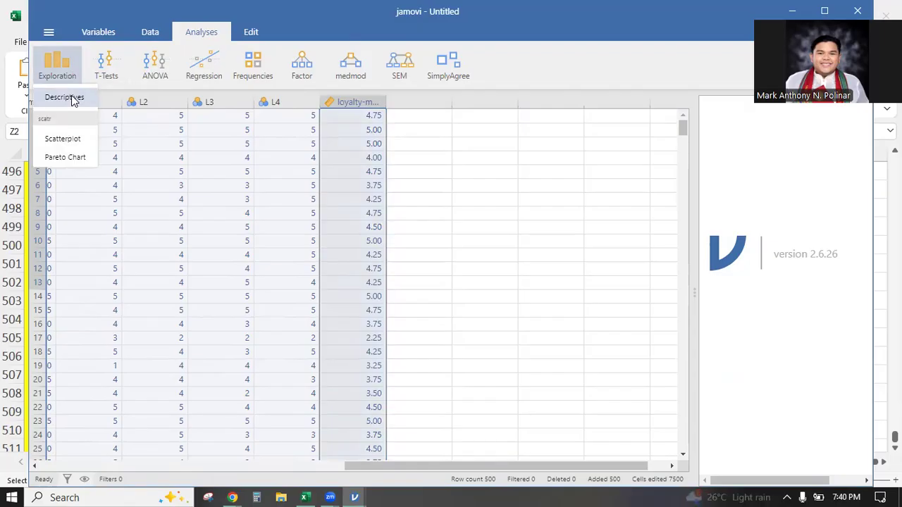
click(68, 97)
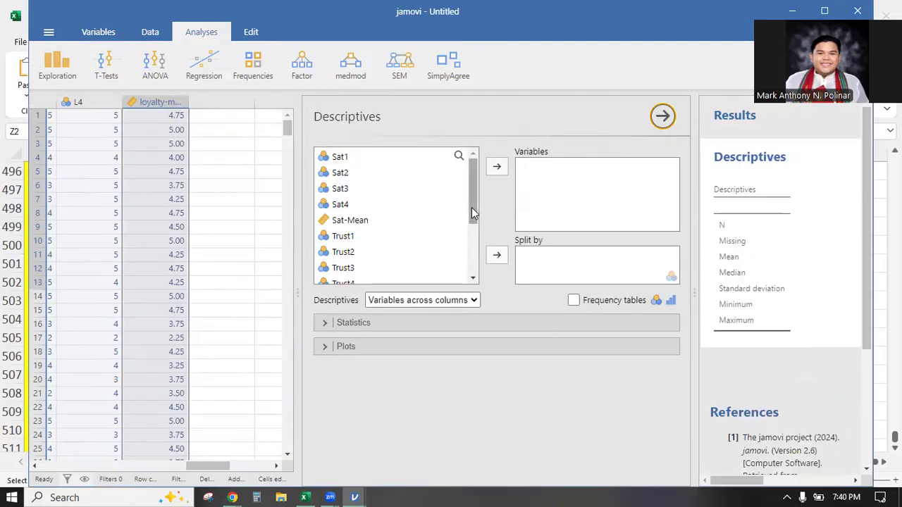
Add Sat1, Sat2, Sat3 and Sat4 as the Descriptives variables and enlarge the results area to fit the whole table.
scroll(471, 216, down, 1)
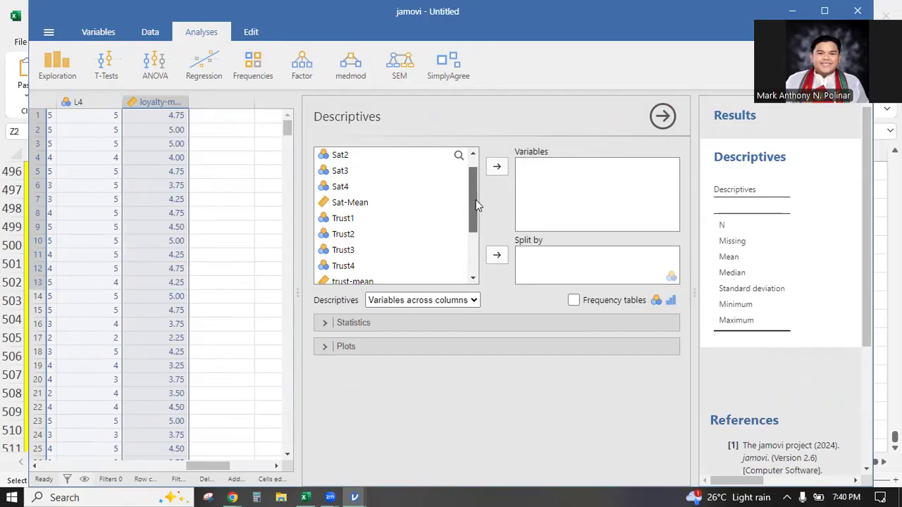
scroll(475, 203, up, 1)
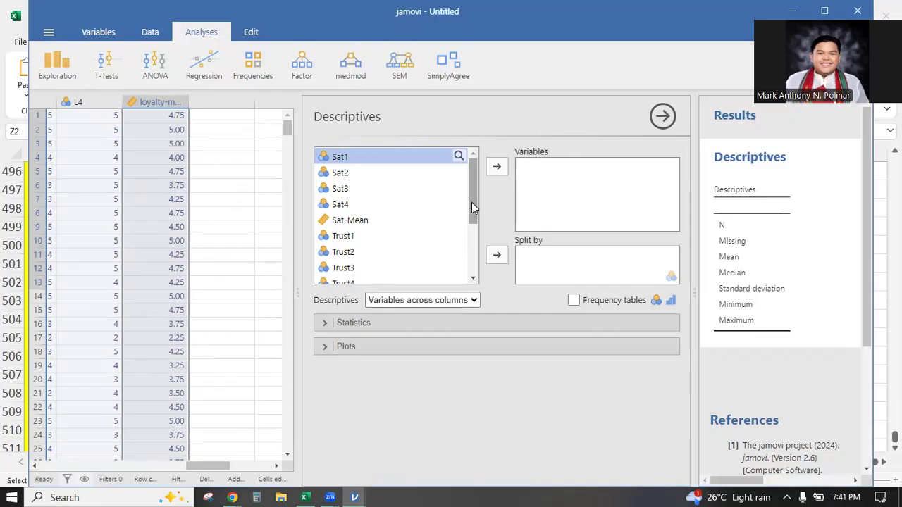
shift+click(352, 176)
shift+click(353, 191)
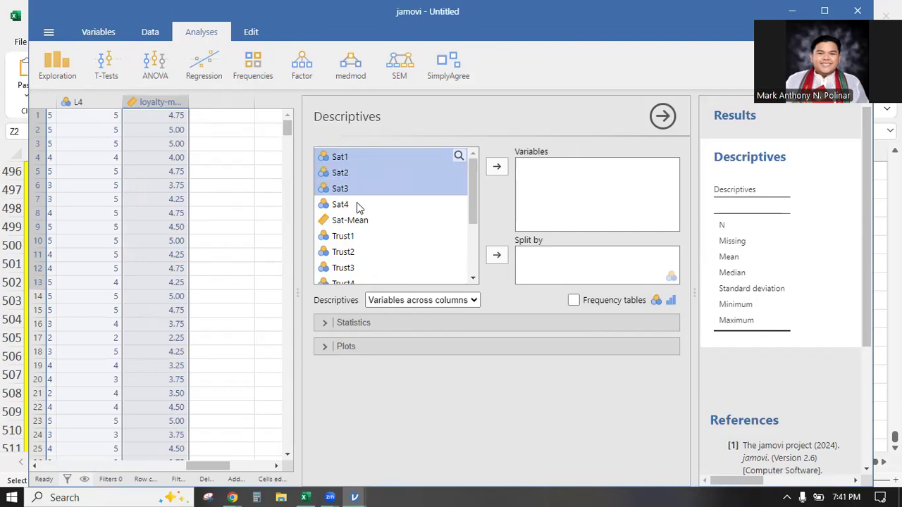
shift+click(356, 204)
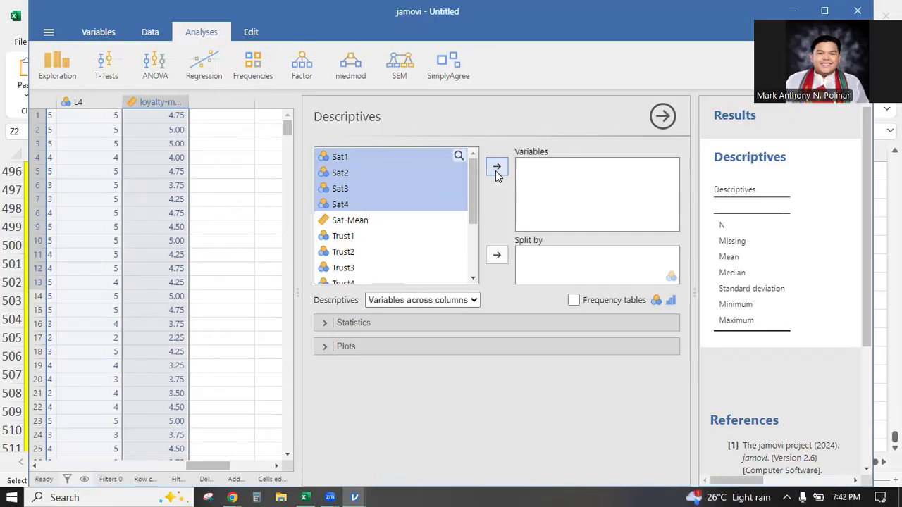
click(497, 169)
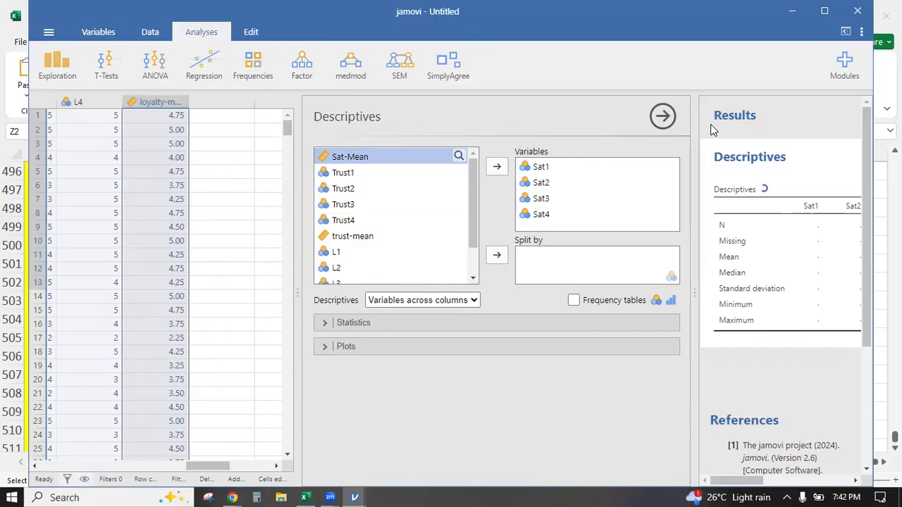
double_click(638, 21)
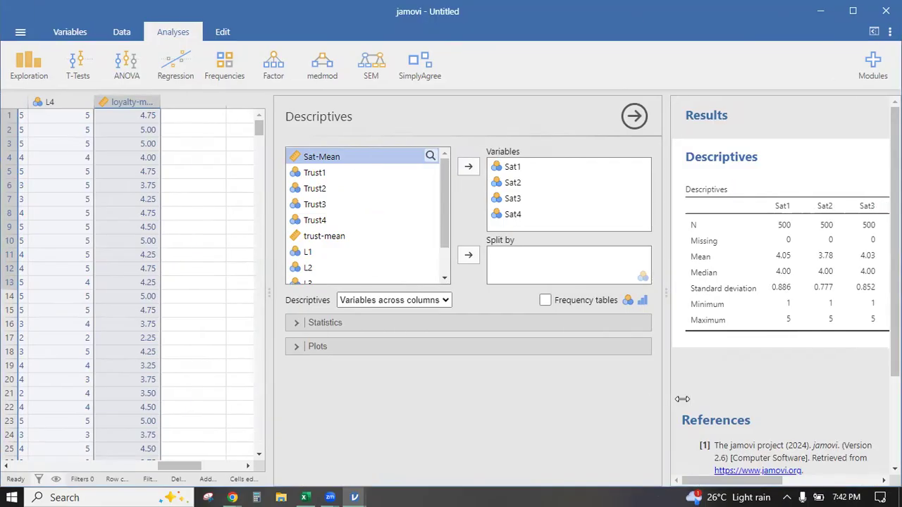
drag(267, 313, 95, 306)
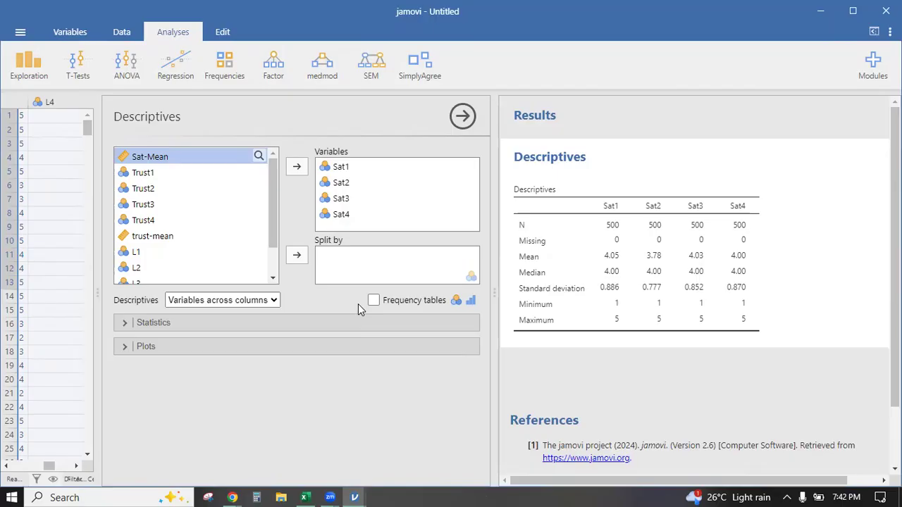
Limit the Descriptives statistics to mean and standard deviation by excluding N, Missing, Median, Minimum and Maximum.
click(332, 330)
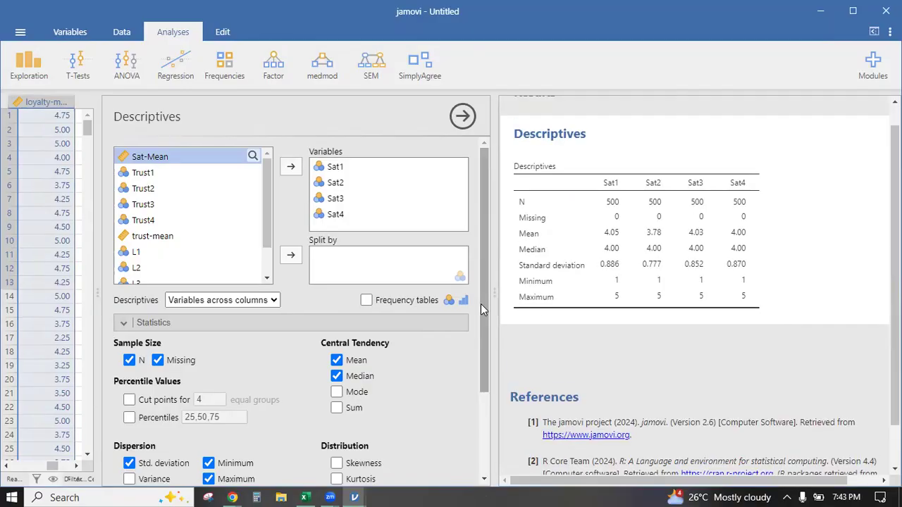
scroll(483, 324, down, 1)
scroll(178, 268, down, 2)
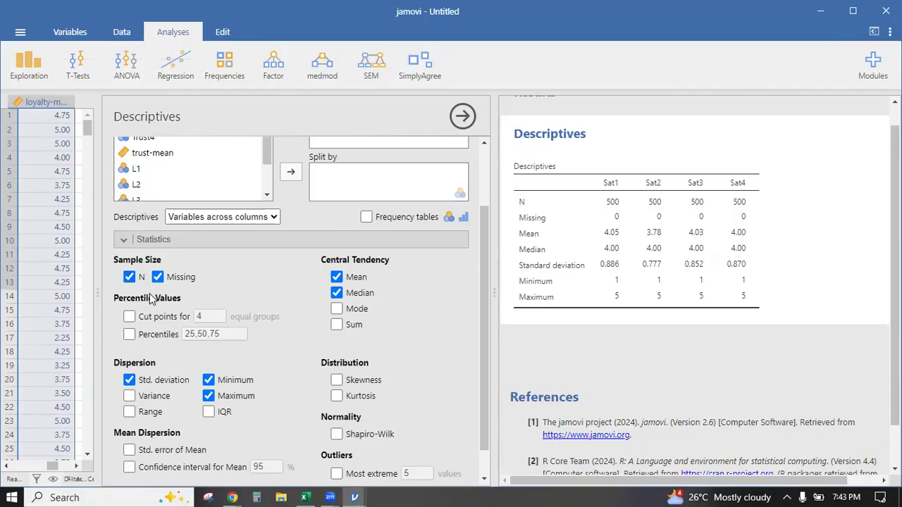
click(130, 279)
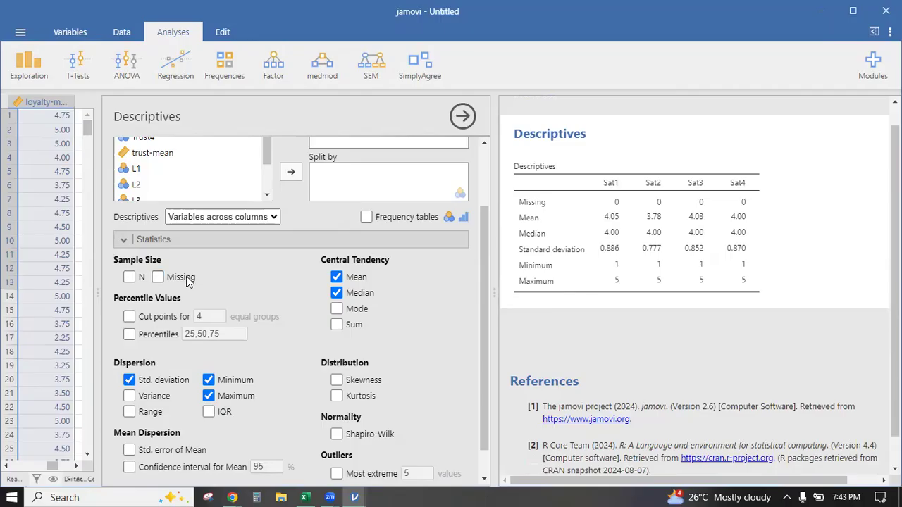
click(336, 291)
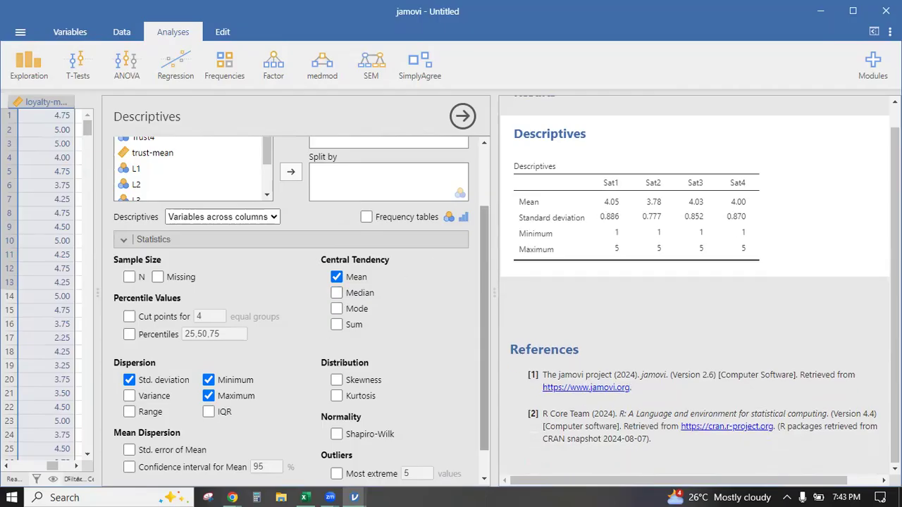
drag(895, 295, 895, 296)
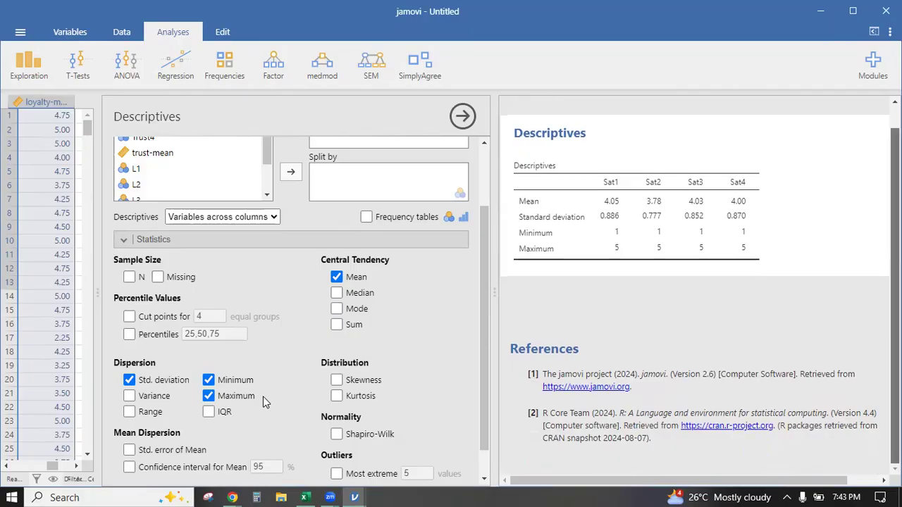
click(208, 396)
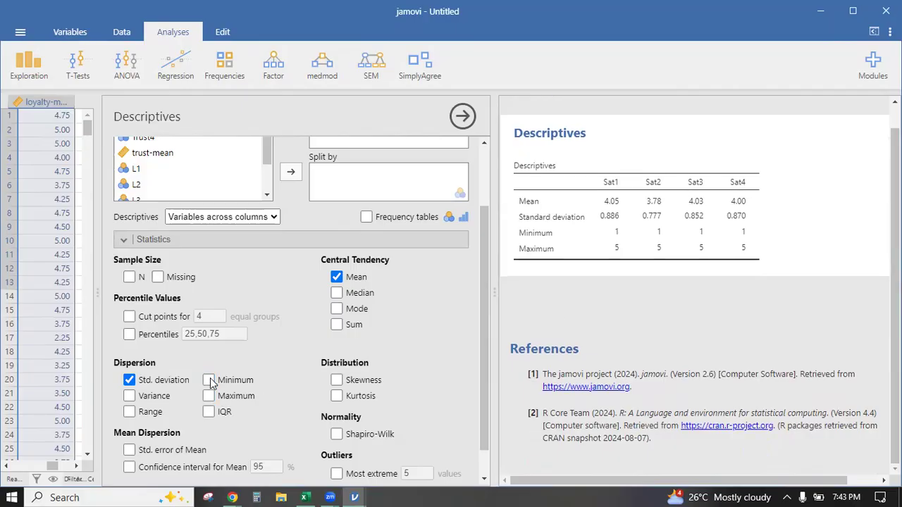
scroll(281, 367, down, 1)
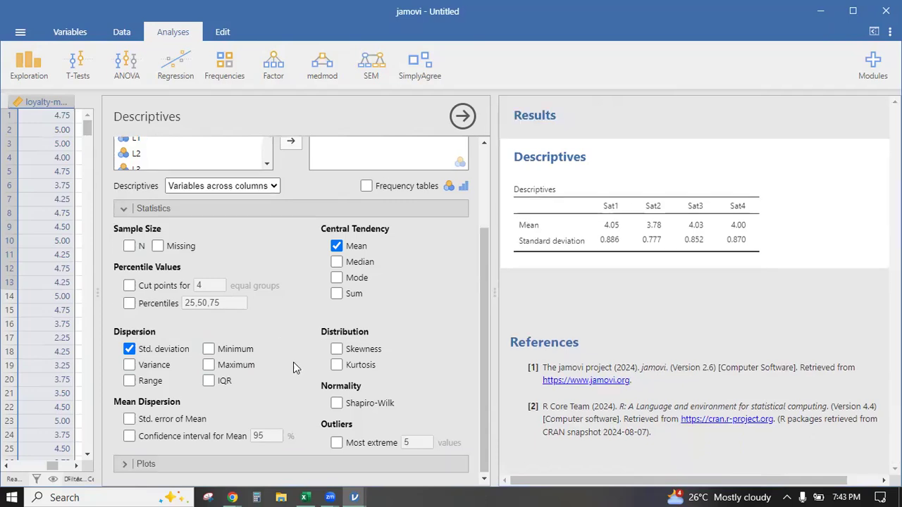
scroll(293, 362, down, 1)
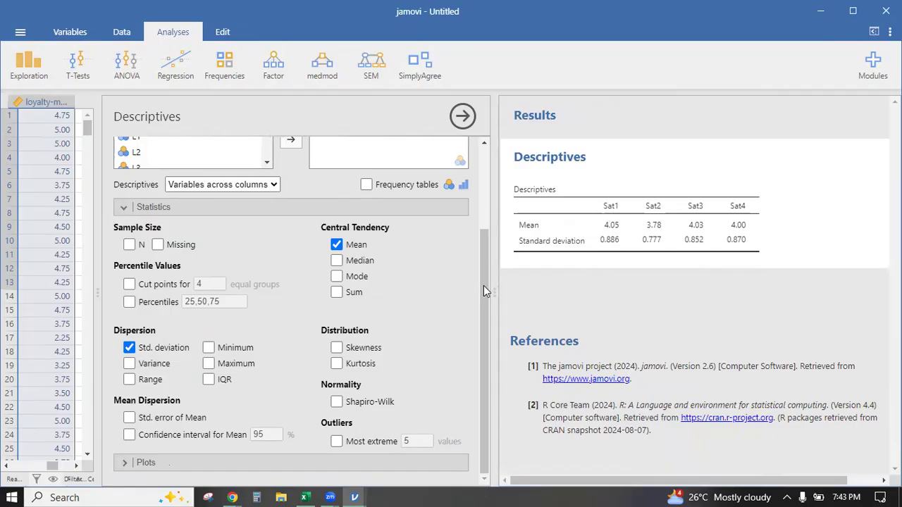
Add Sat-Mean to the Descriptives variables alongside Sat1, Sat2, Sat3 and Sat4.
drag(482, 209, 482, 151)
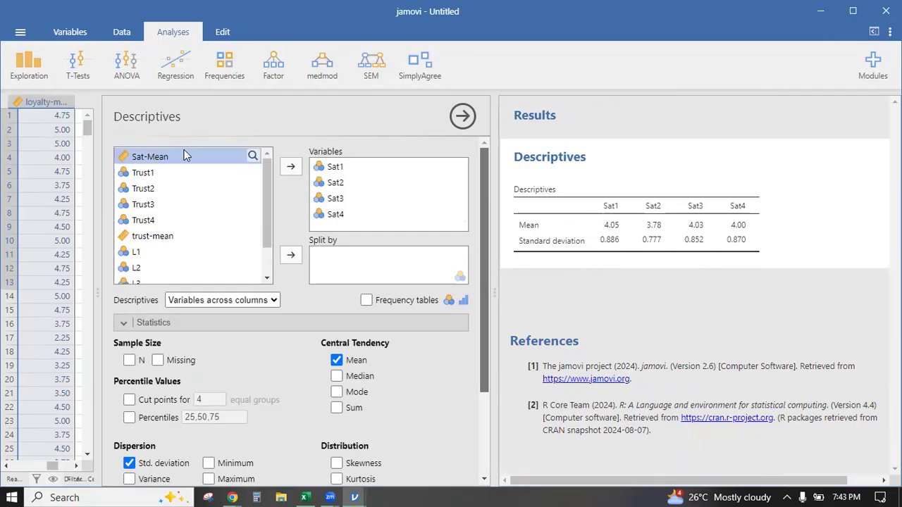
click(291, 167)
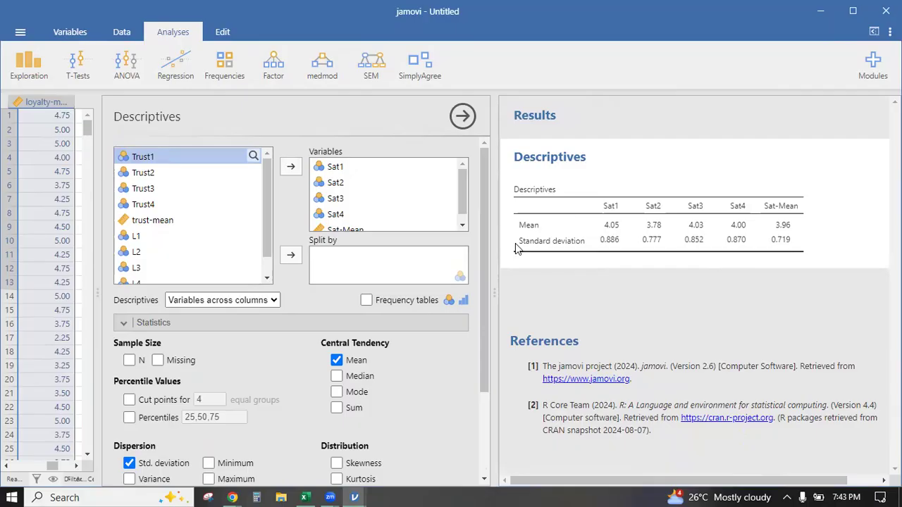
click(291, 167)
click(291, 169)
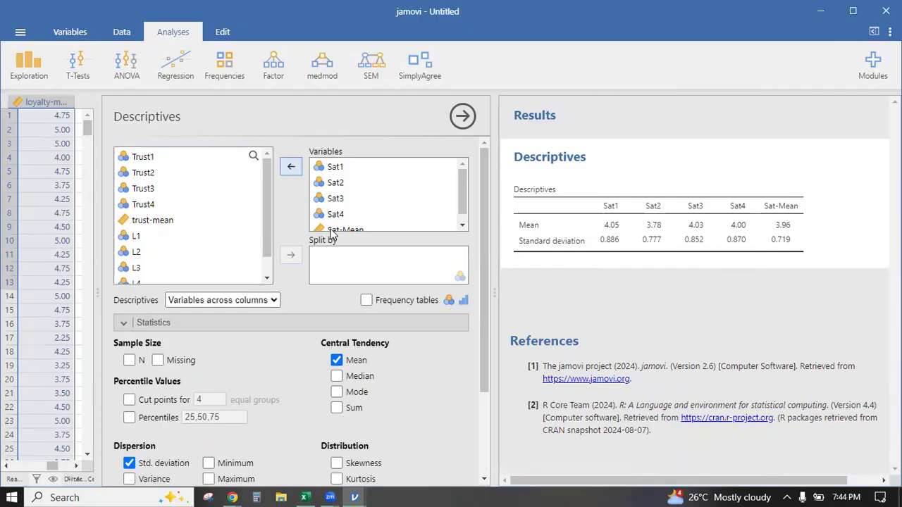
Take Sat1 out of the Descriptives variables, add it back at the end of the list, and remove Sat-Mean.
click(291, 167)
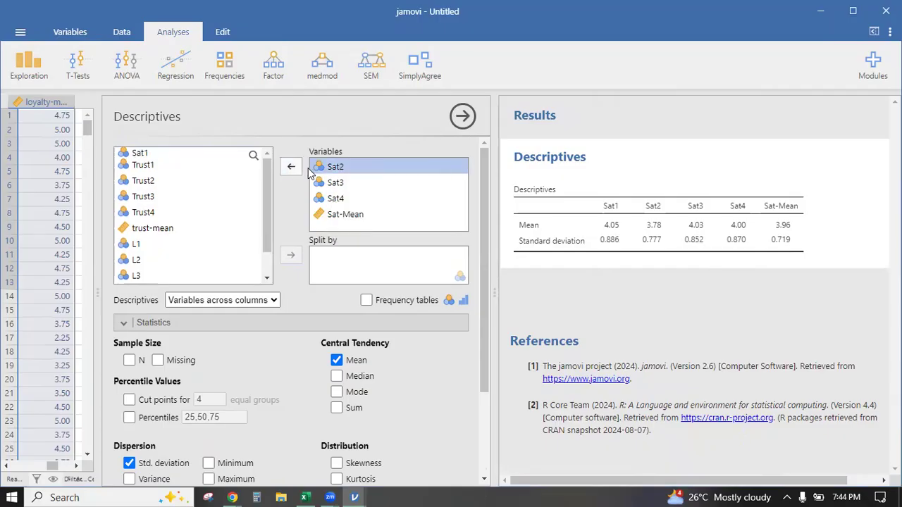
click(176, 161)
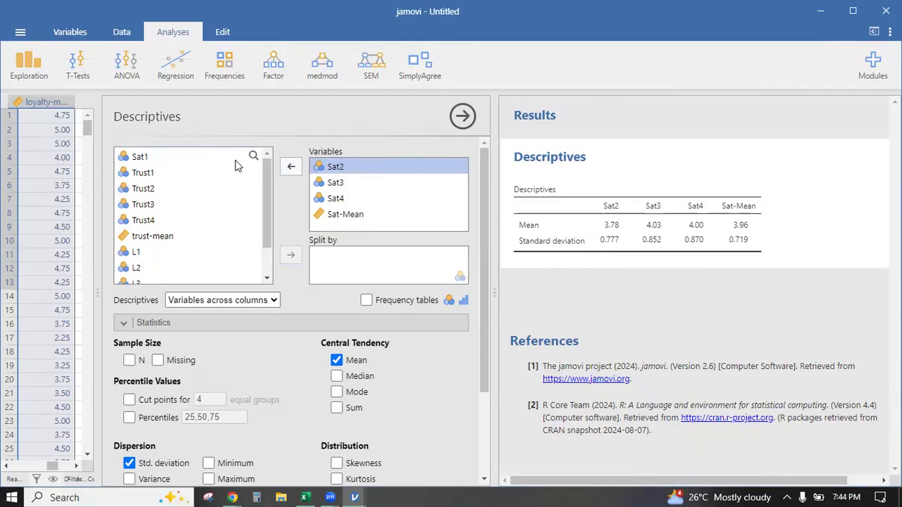
click(291, 168)
click(343, 216)
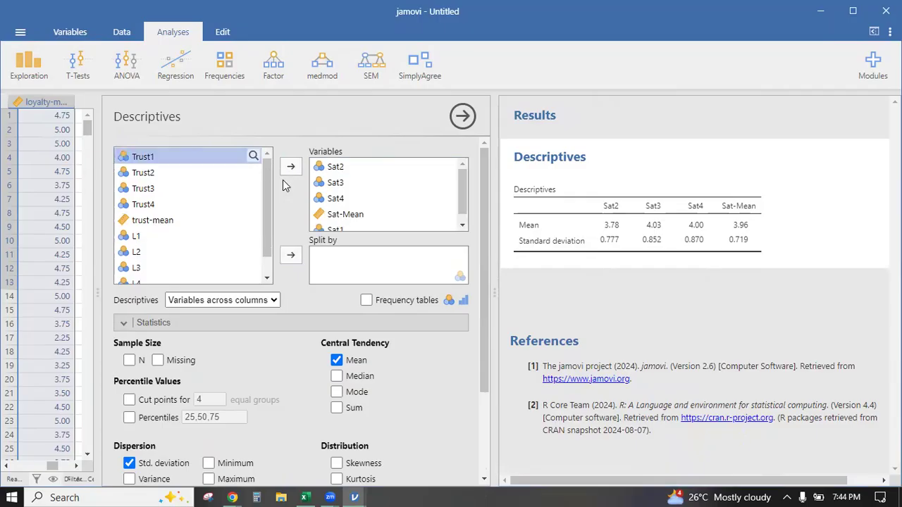
click(287, 168)
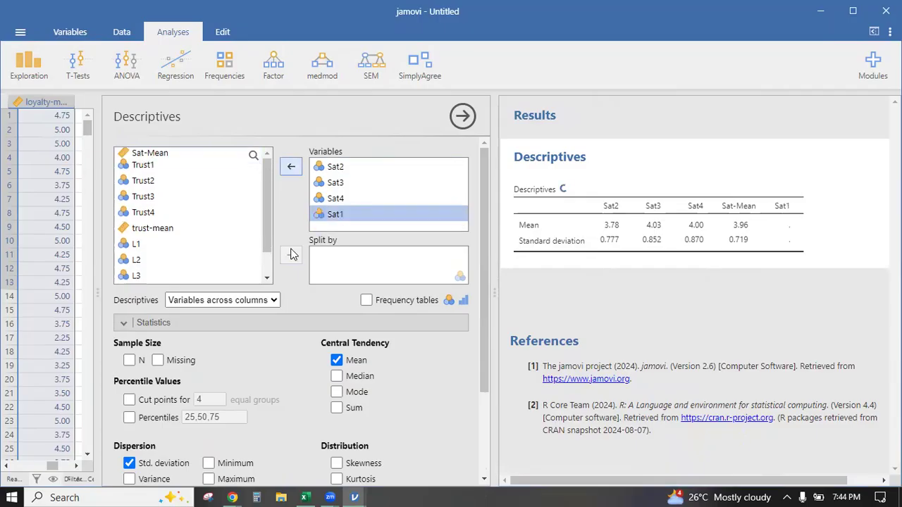
Try to assign Sat-Mean as the split-by variable of the Descriptives analysis.
click(146, 149)
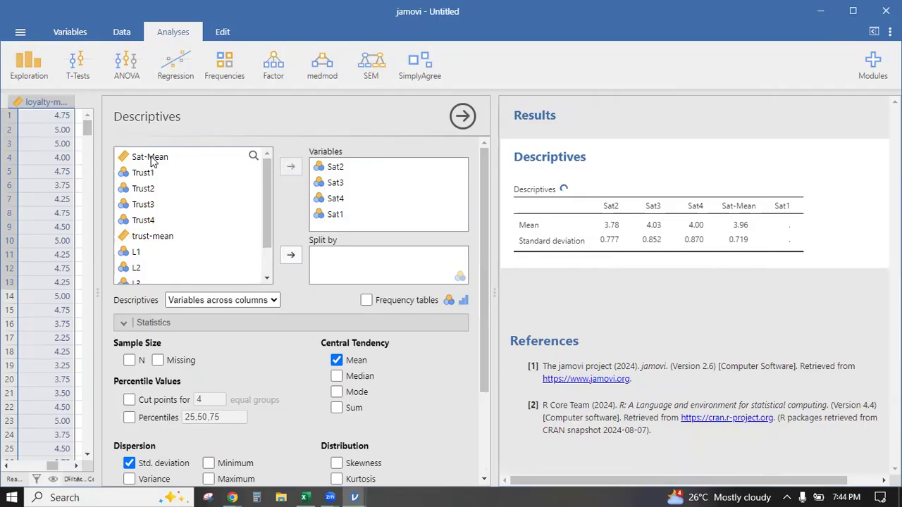
click(291, 256)
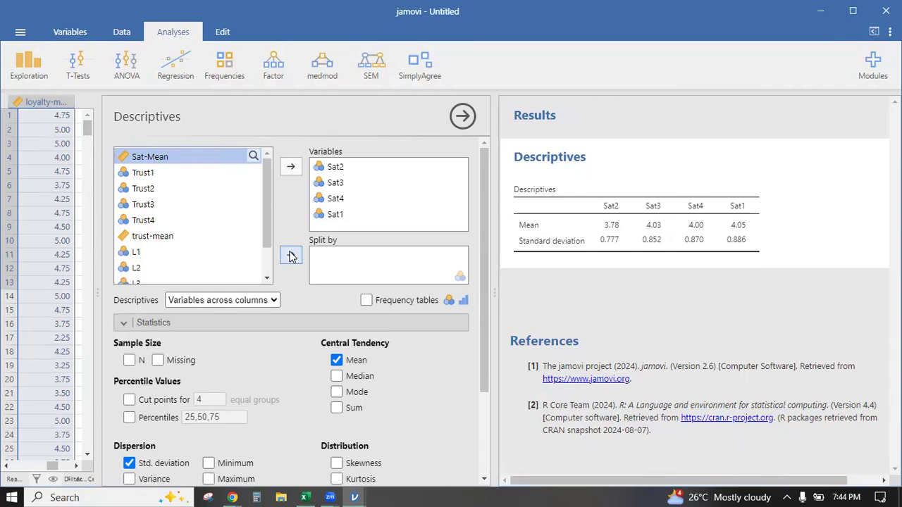
click(219, 169)
click(293, 256)
click(410, 267)
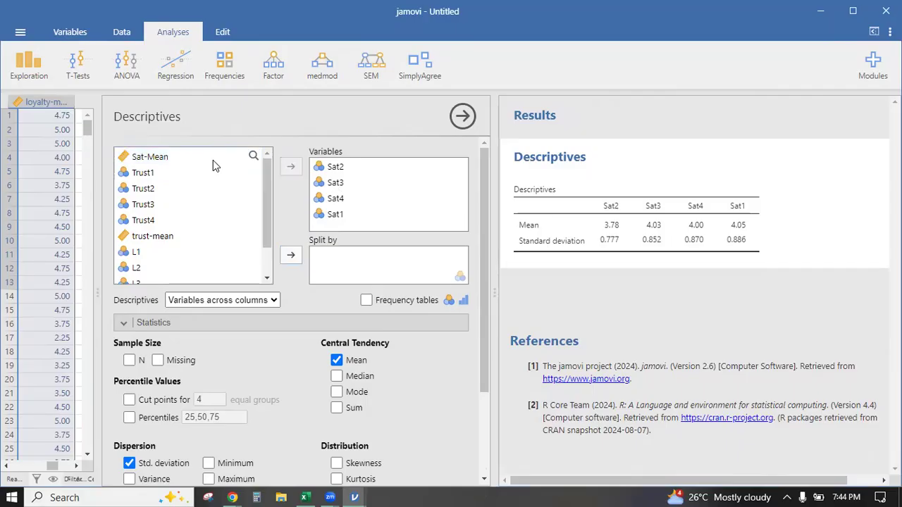
Move Sat2 from the analysed variables to the split-by variable, and remove it from the split again.
click(337, 169)
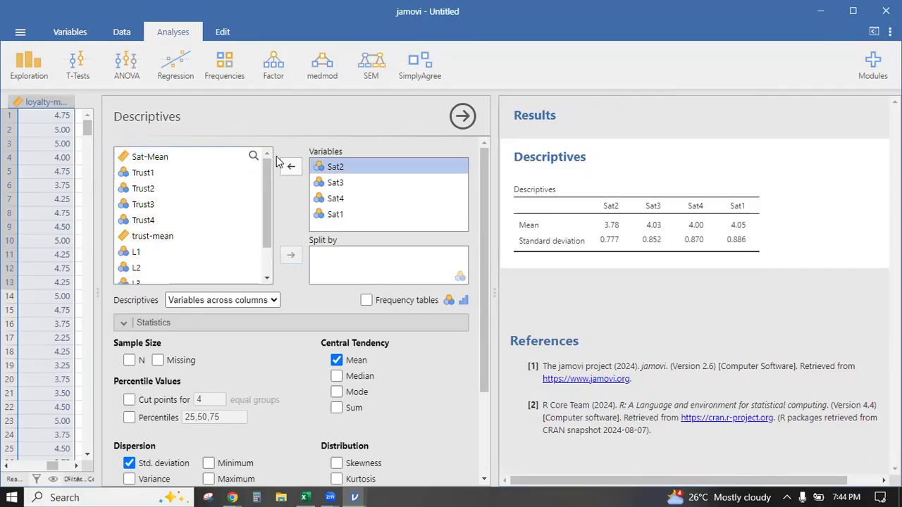
click(292, 167)
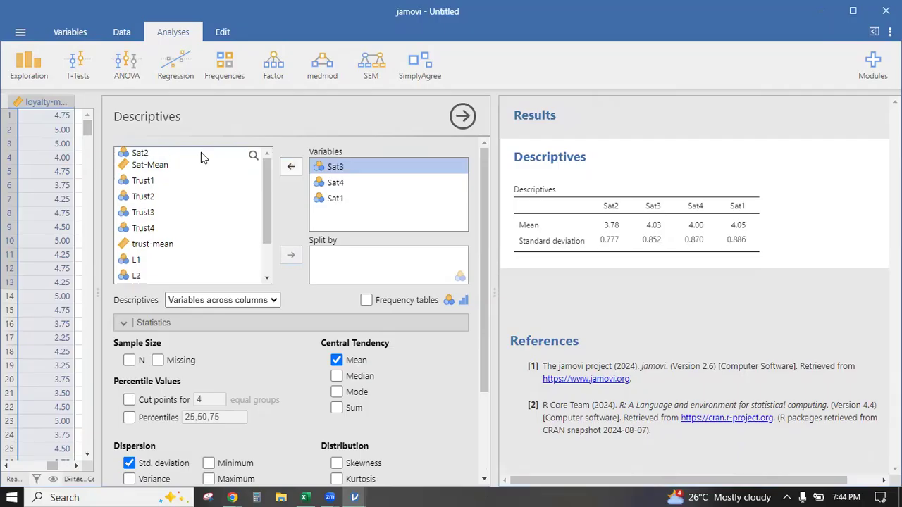
click(203, 156)
click(289, 258)
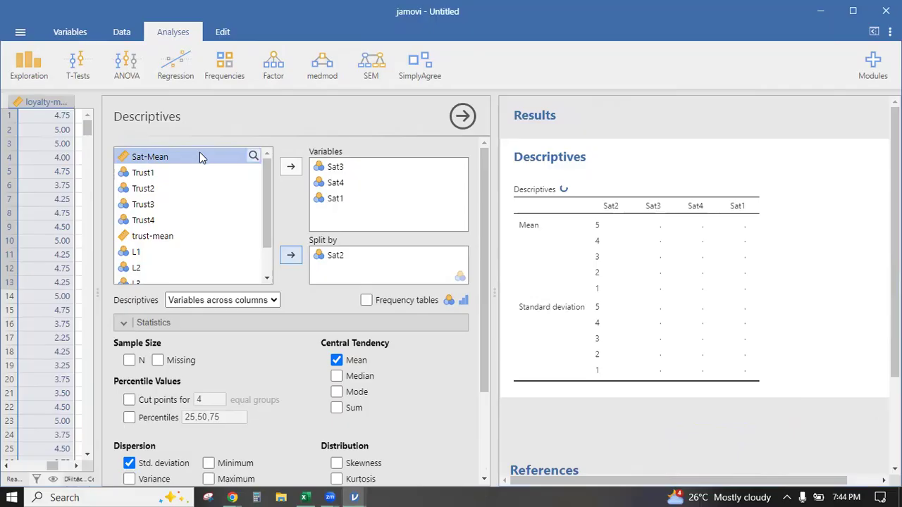
click(324, 257)
click(283, 260)
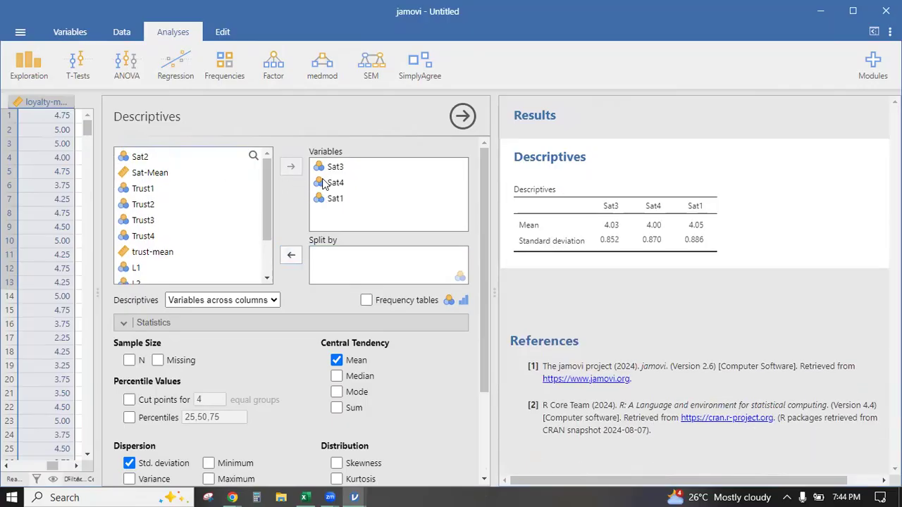
Clear the remaining Descriptives variables and add Sat1 through Sat4 again in their original order.
click(323, 184)
click(291, 166)
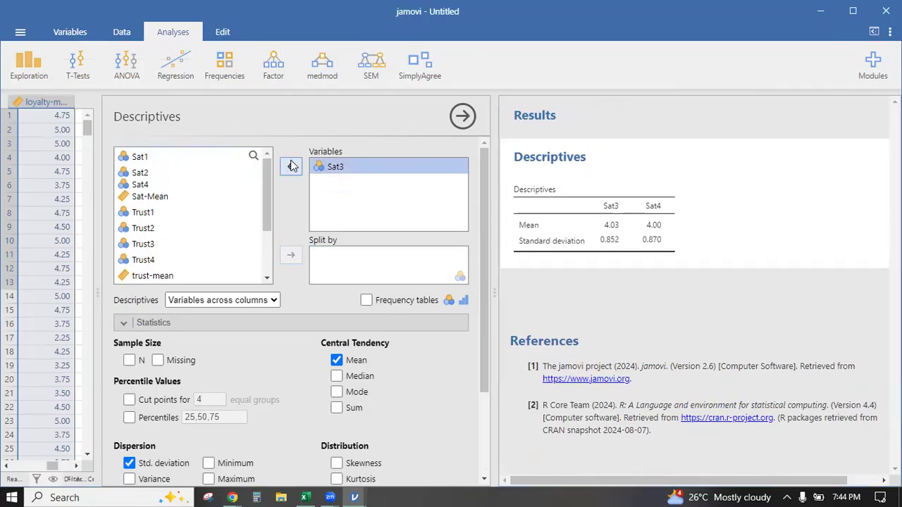
click(187, 161)
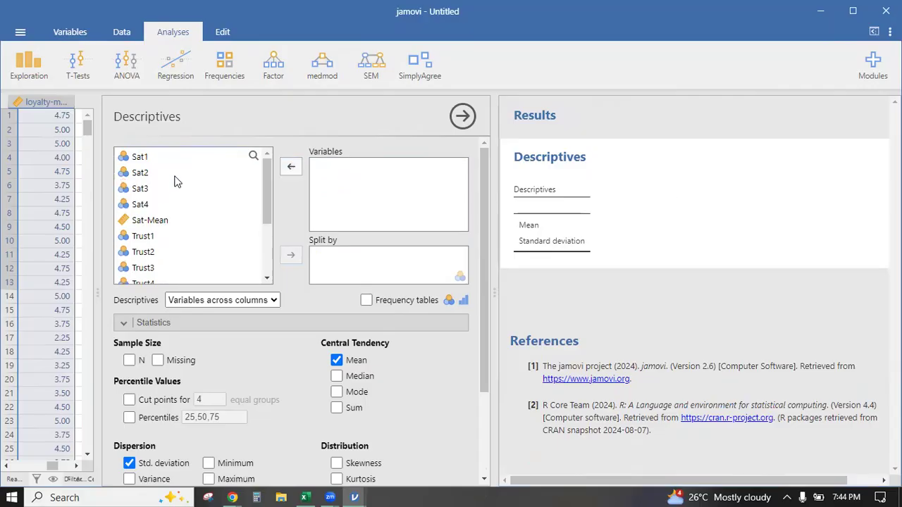
shift+click(153, 208)
click(291, 166)
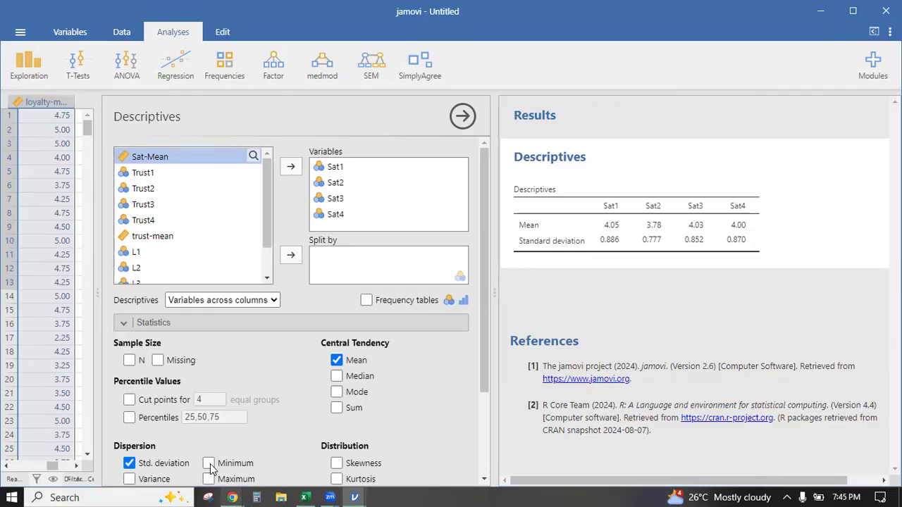
Switch to Chrome, search for google scholar from google.com in a new tab, and open the Google Scholar site.
mouse_move(232, 496)
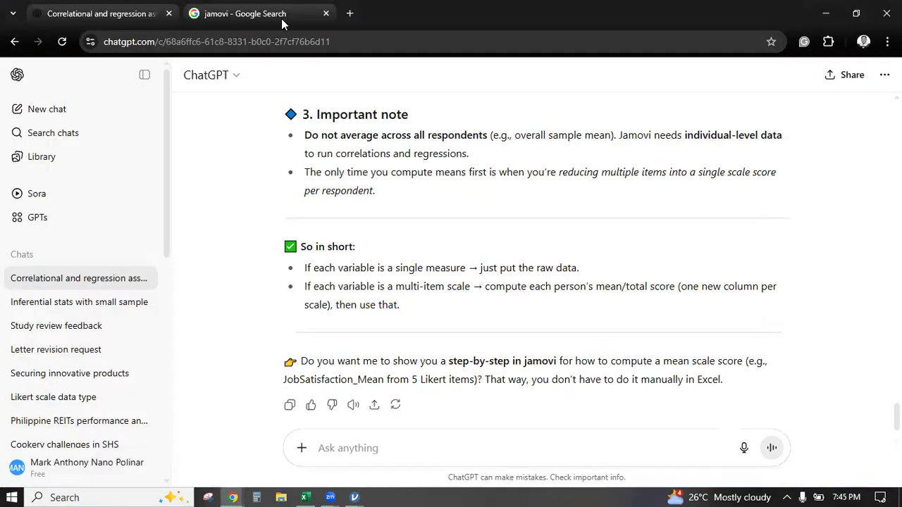
click(351, 14)
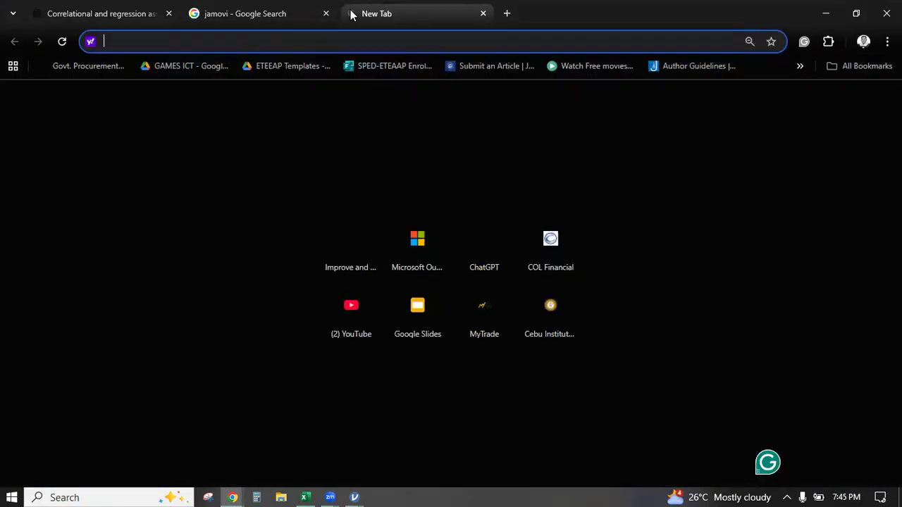
text(google.com)
key(Return)
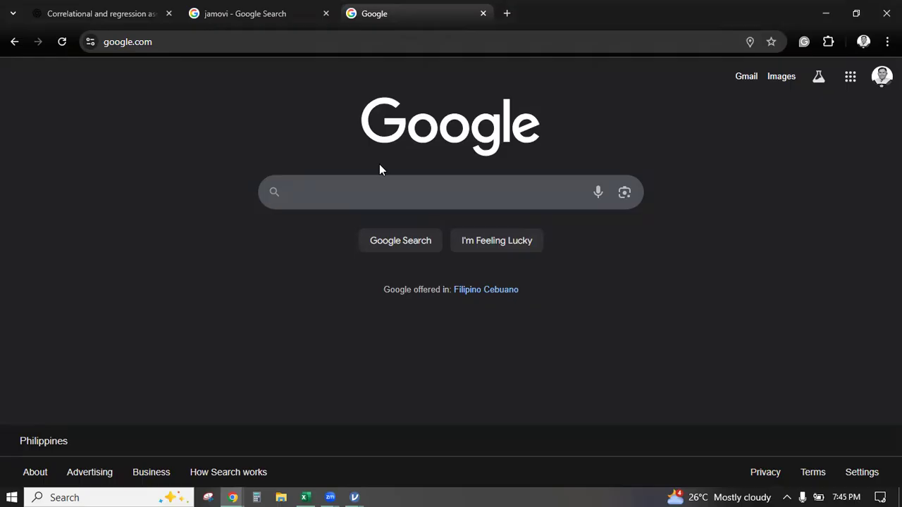
text(googl)
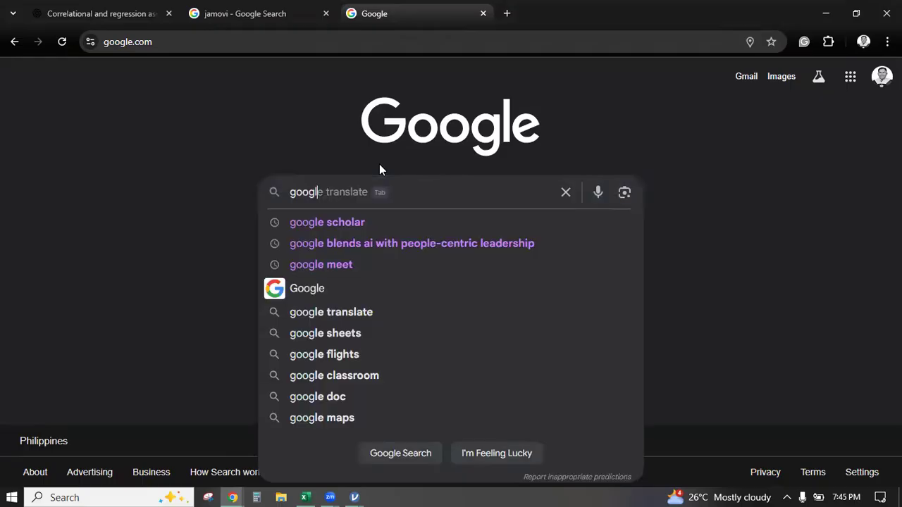
key(Down)
key(Return)
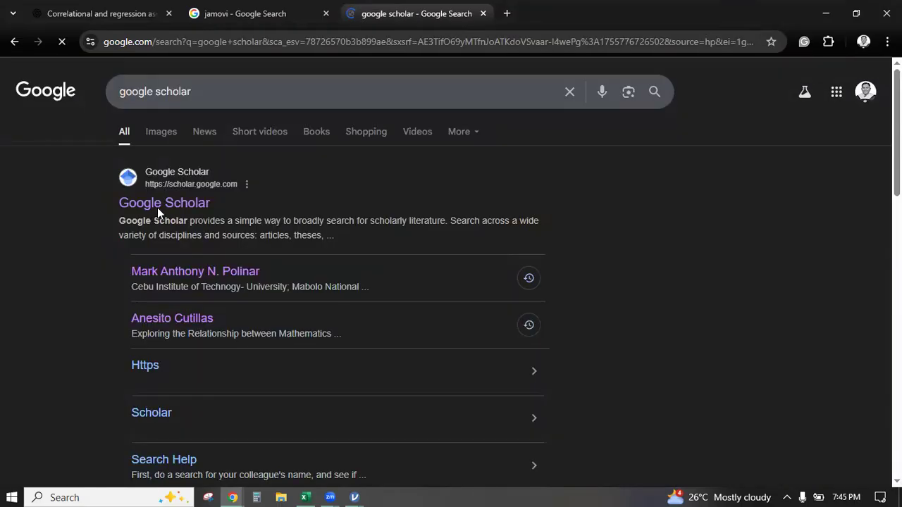
click(158, 213)
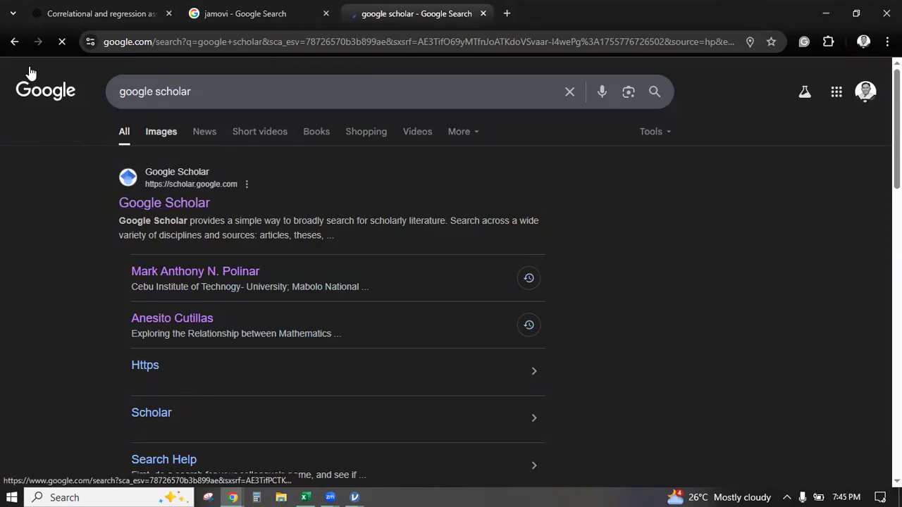
Open the Google Scholar profile, load more publications, and open the 2025 article on Training and Development in Employee Retention and Organizational Effectiveness.
click(83, 90)
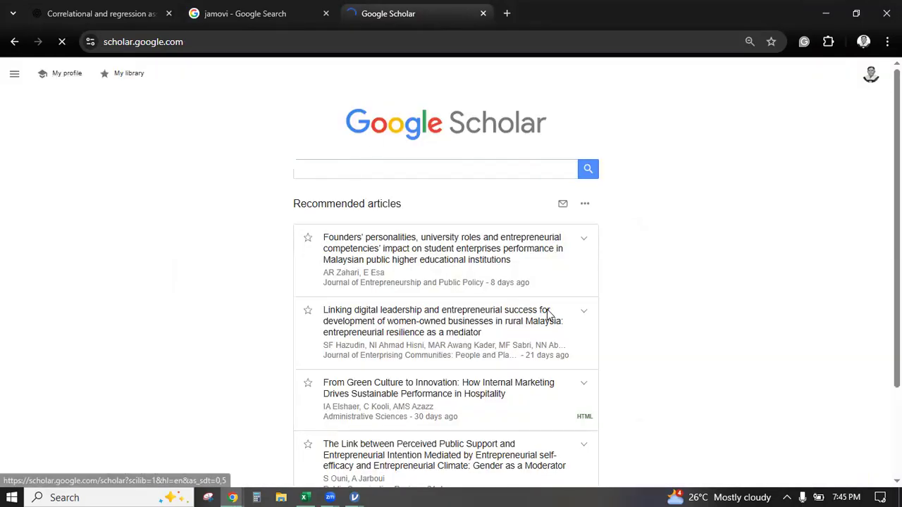
scroll(472, 285, down, 5)
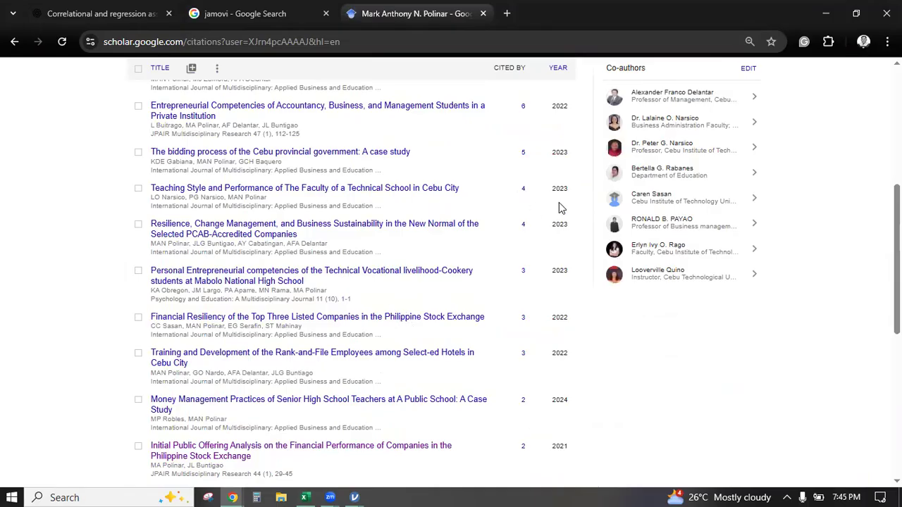
scroll(560, 208, down, 5)
scroll(578, 312, up, 4)
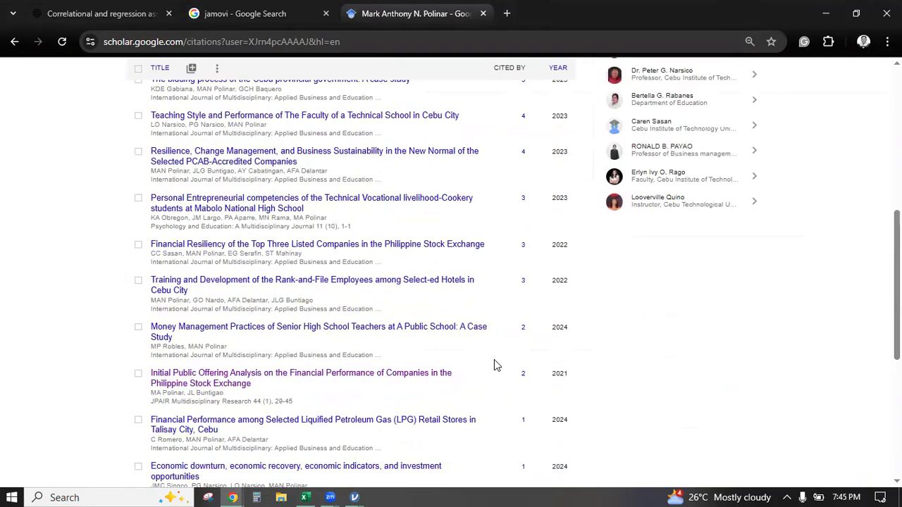
scroll(437, 395, down, 5)
click(377, 431)
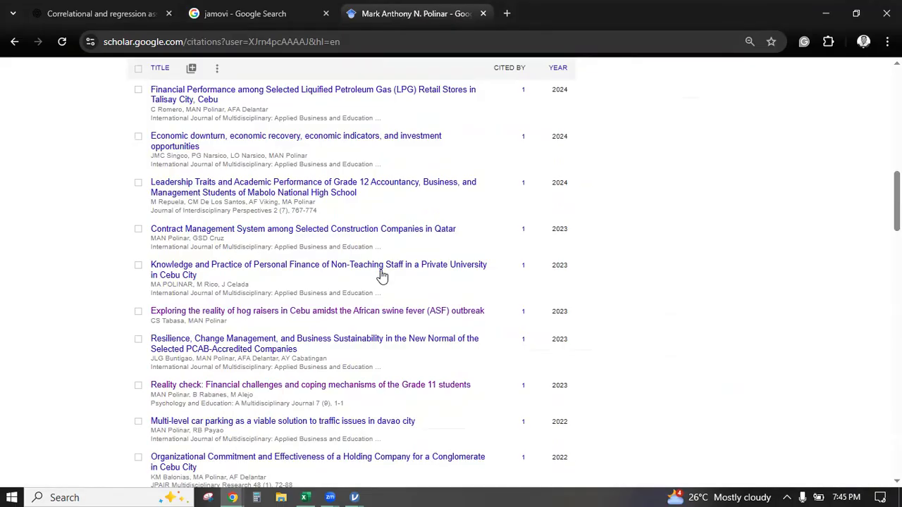
scroll(380, 282, down, 5)
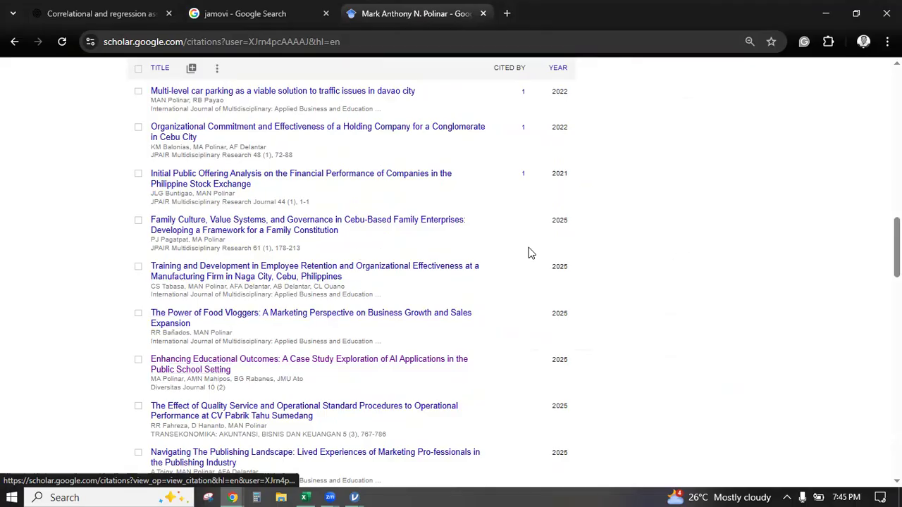
click(441, 276)
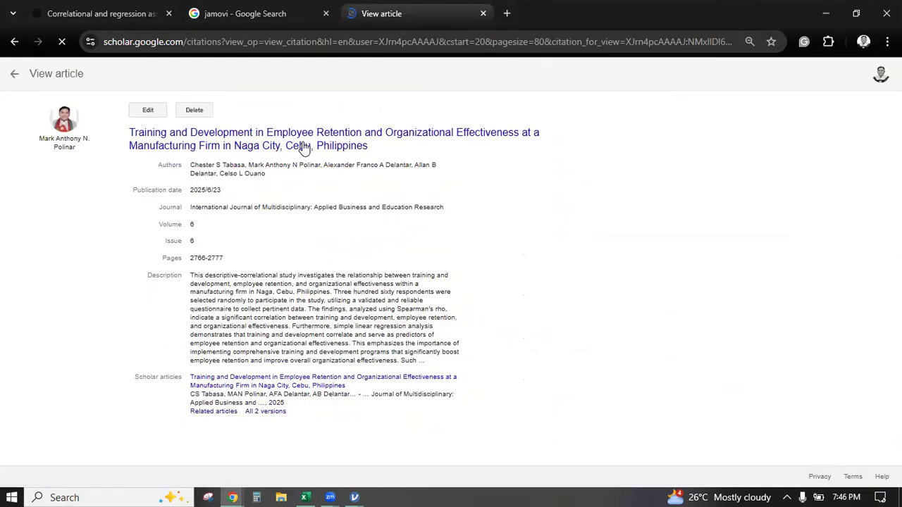
Follow the article's title link and copy the full title of the first listed citation.
click(303, 146)
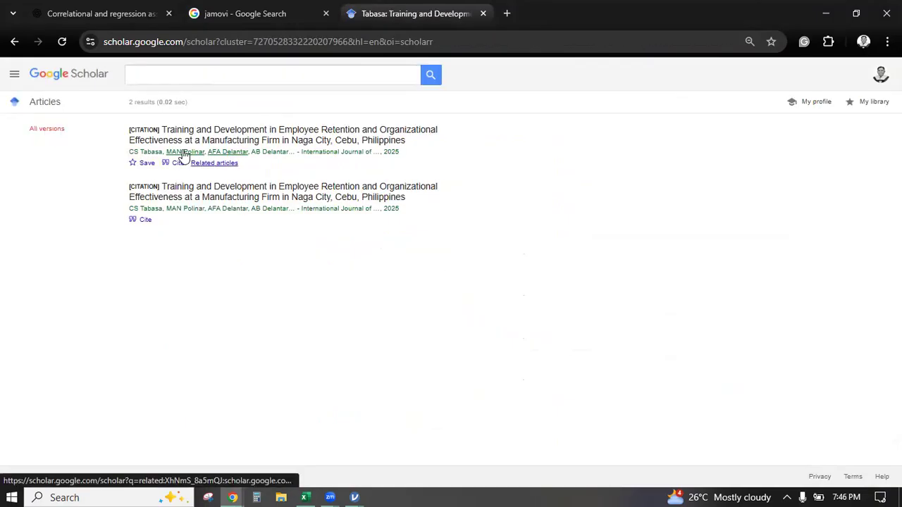
drag(406, 140, 164, 124)
key(ctrl+c)
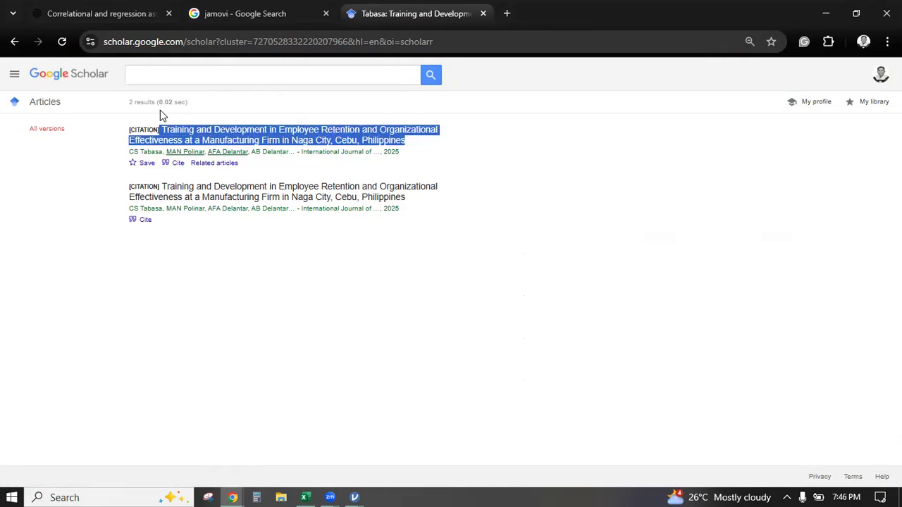
Search Google for the copied article title in the existing jamovi search tab, view the ResearchGate result, and return to the results.
key(ctrl+shift+Tab)
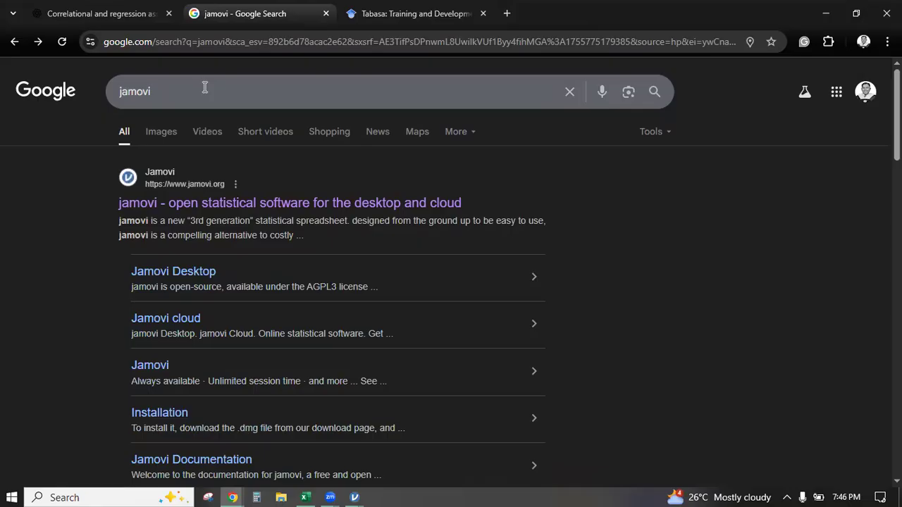
click(204, 87)
key(ctrl+a)
key(ctrl+v)
key(Return)
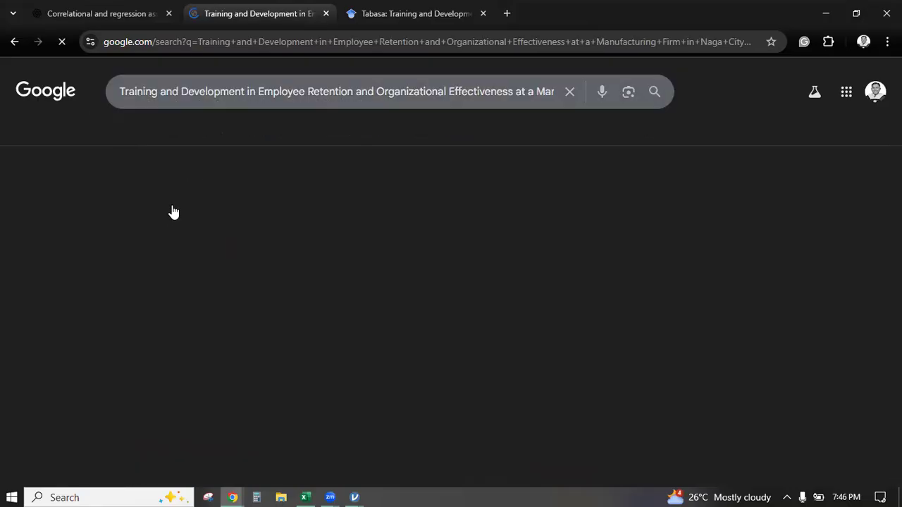
click(177, 203)
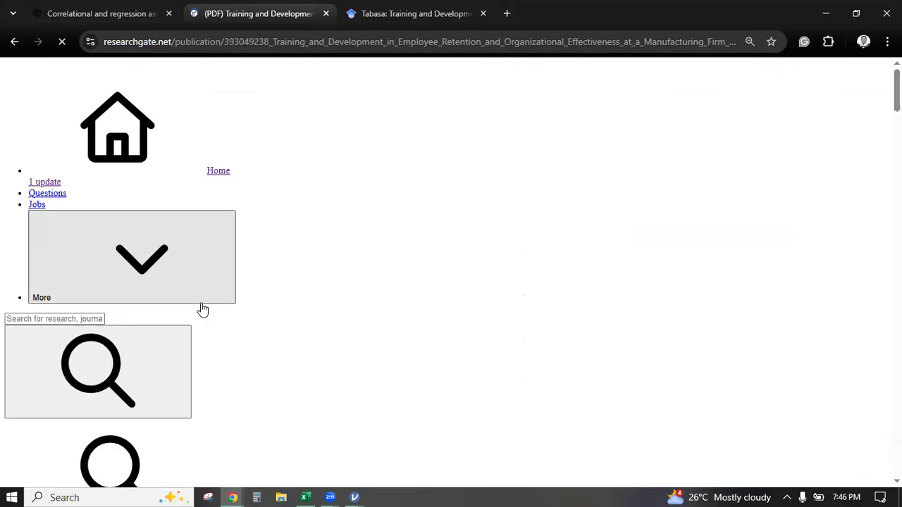
key(alt+Left)
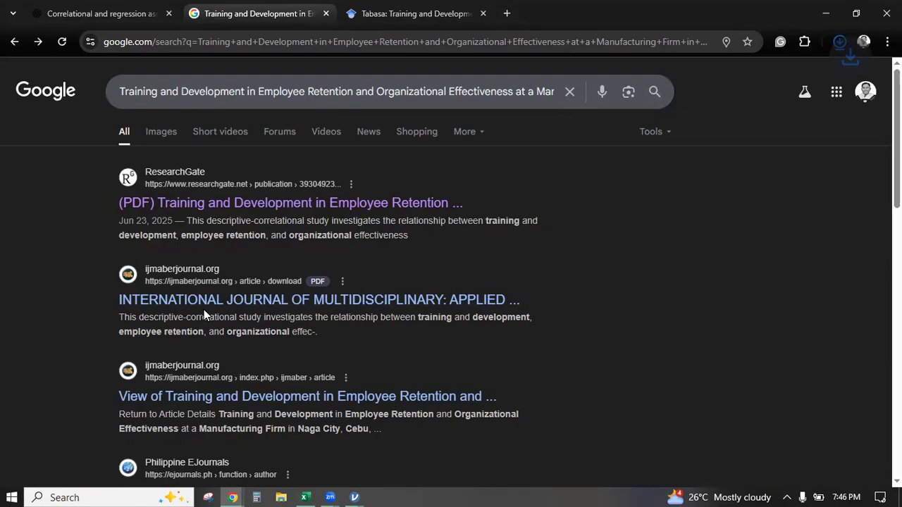
Open the downloaded article PDF and examine Table 1 on training and development practices together with its discussion.
click(683, 96)
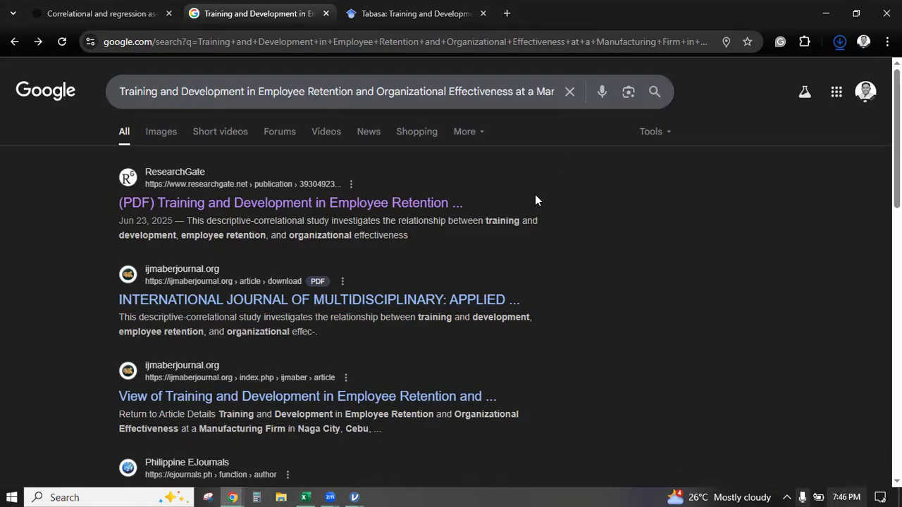
scroll(536, 225, down, 14)
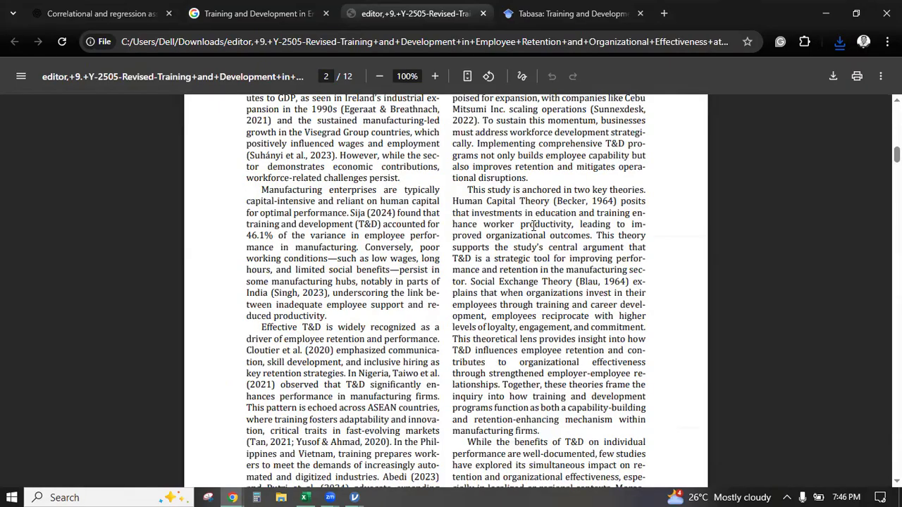
scroll(533, 226, down, 20)
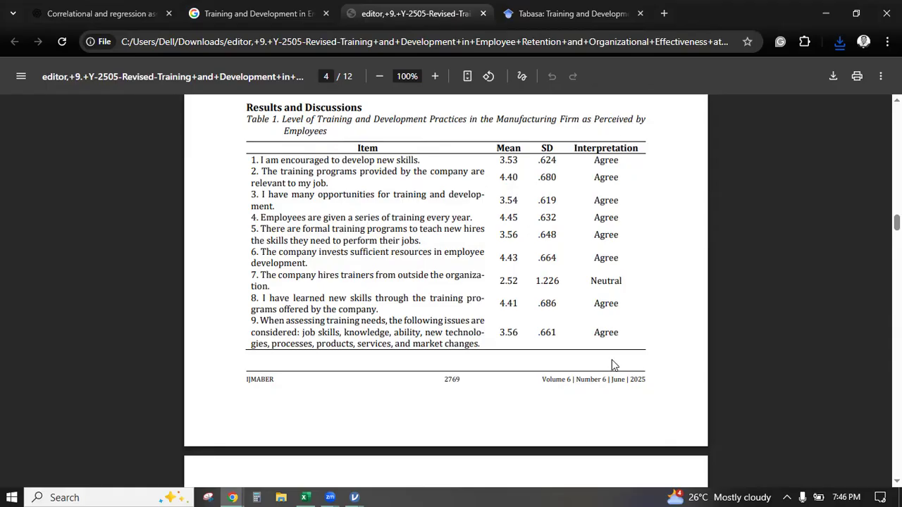
scroll(476, 275, down, 5)
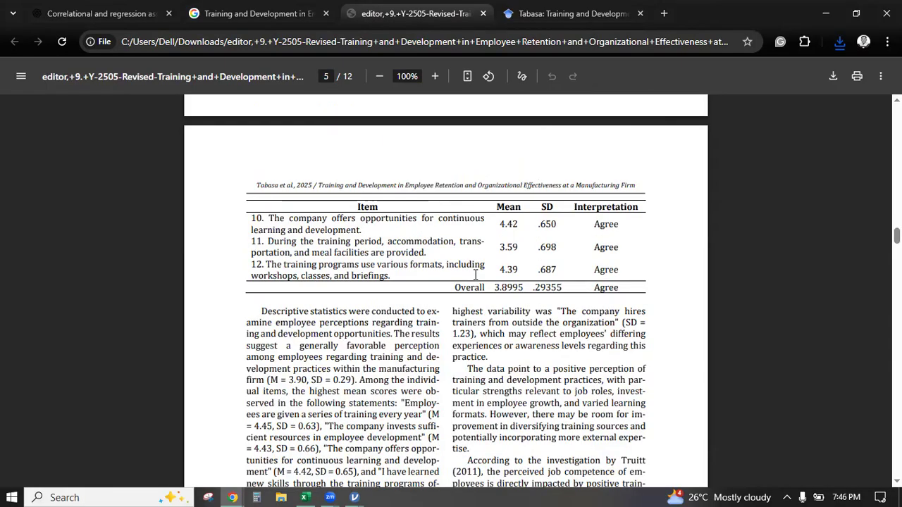
scroll(476, 275, down, 5)
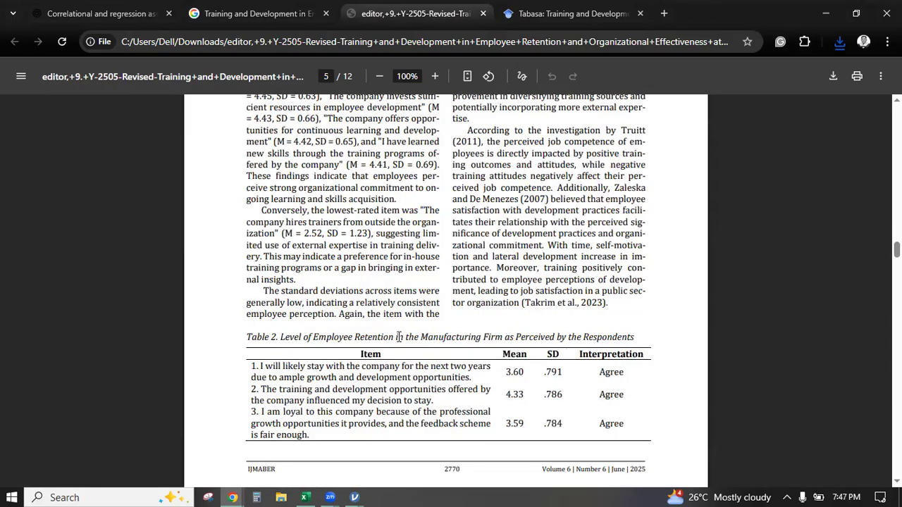
Examine both parts of Table 2 on the level of employee retention, across pages 5 and 6.
scroll(318, 341, down, 6)
scroll(288, 362, up, 6)
scroll(357, 334, down, 5)
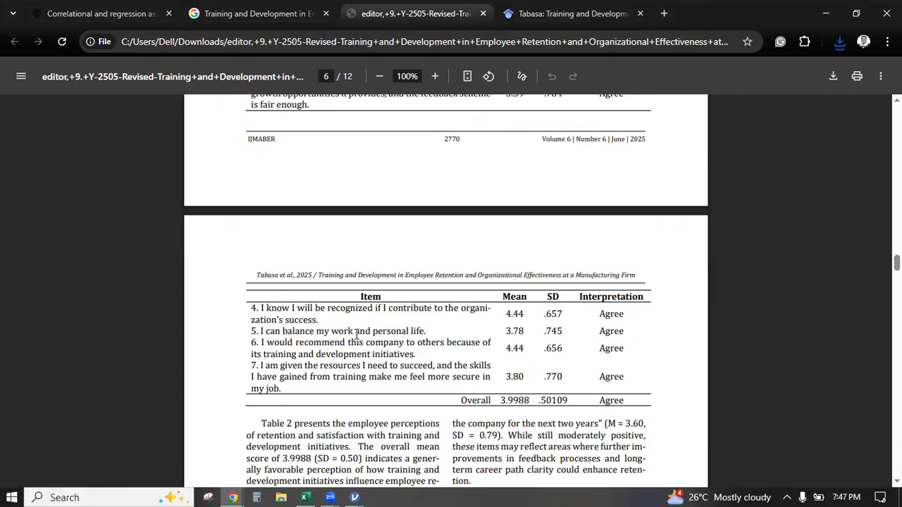
scroll(394, 243, up, 5)
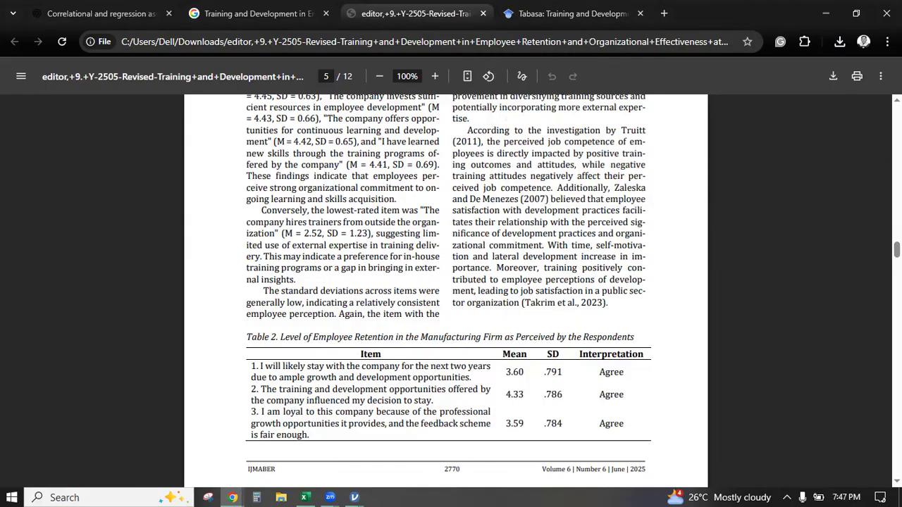
scroll(701, 289, down, 2)
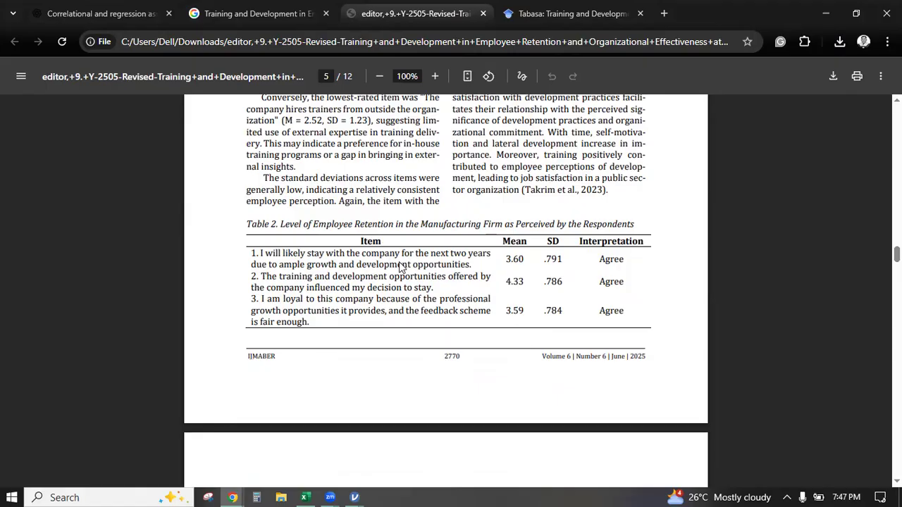
Switch to jamovi and remove Sat1, Sat2, Sat3 and Sat4 from the Descriptives variables, then review the statistics options.
key(alt+Tab)
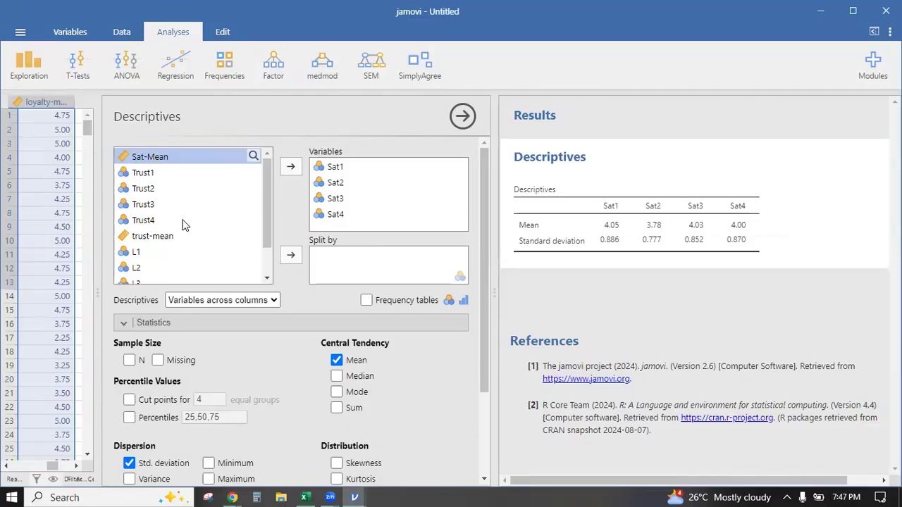
click(321, 203)
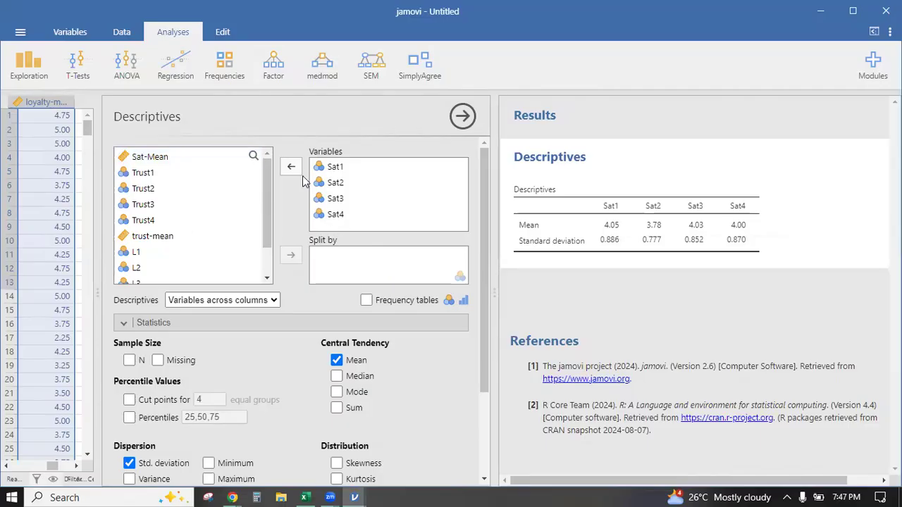
click(331, 211)
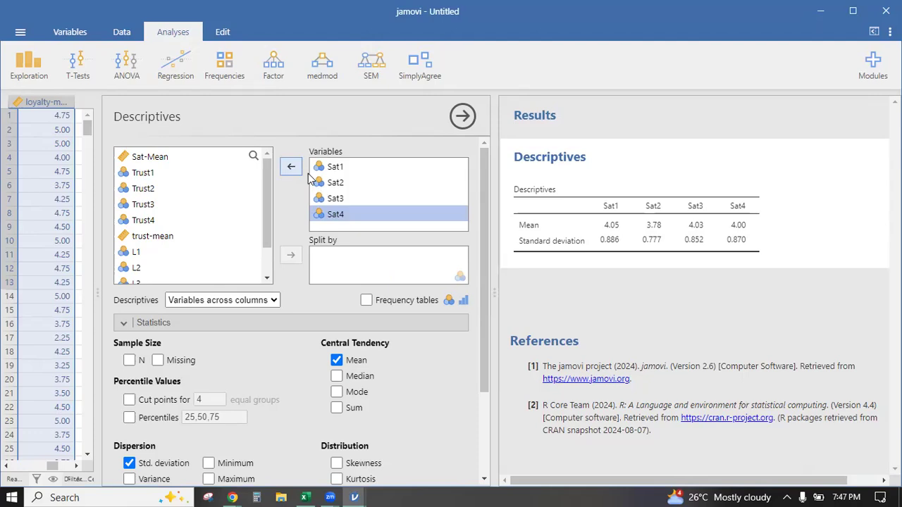
click(296, 173)
click(294, 174)
click(294, 174)
drag(485, 234, 481, 345)
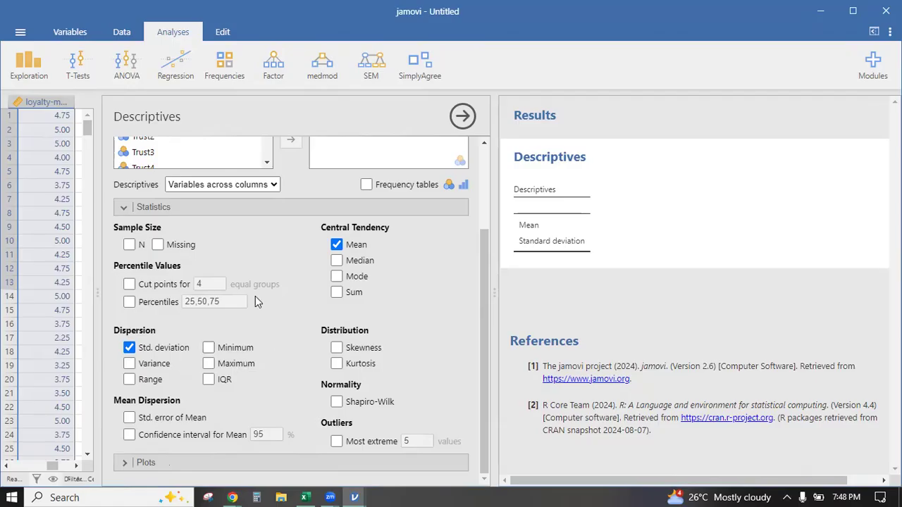
scroll(255, 296, up, 3)
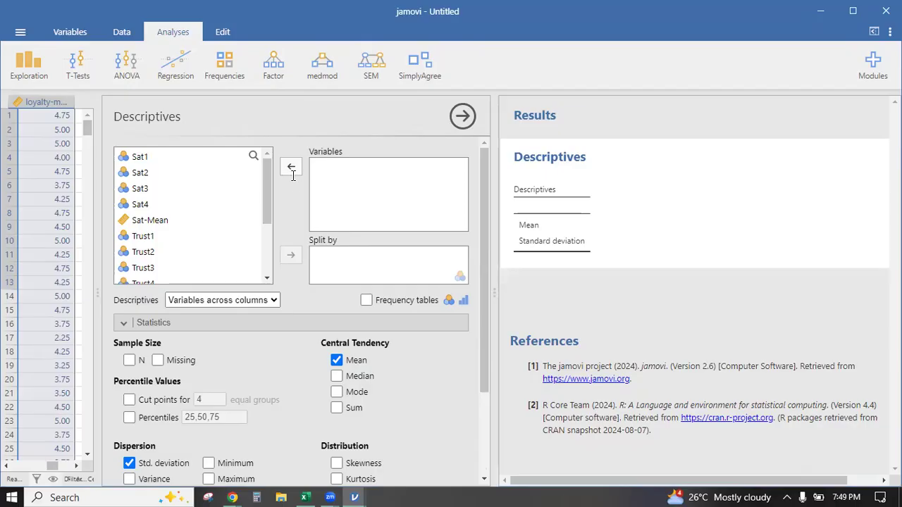
Switch to Chrome, open the ChatGPT conversation on correlational and regression assumptions, and go back to its first question.
key(alt+Tab)
key(alt+Tab)
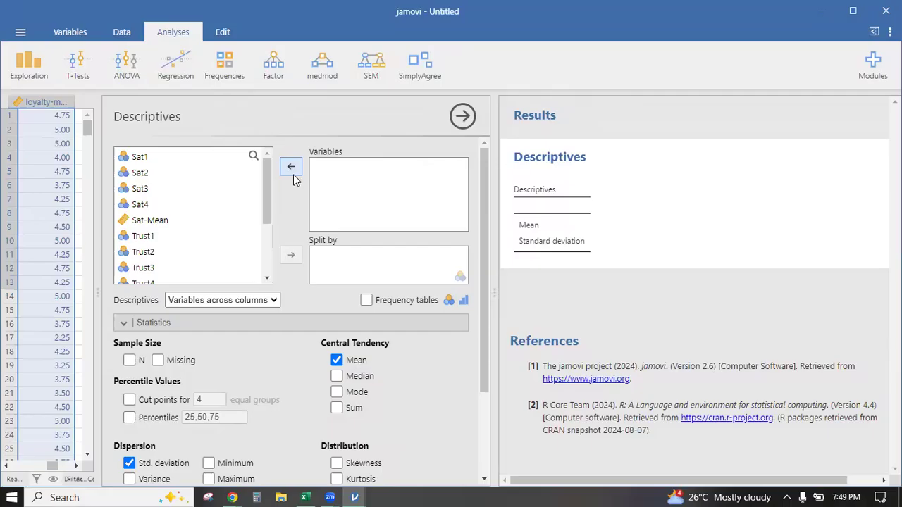
key(alt+Tab)
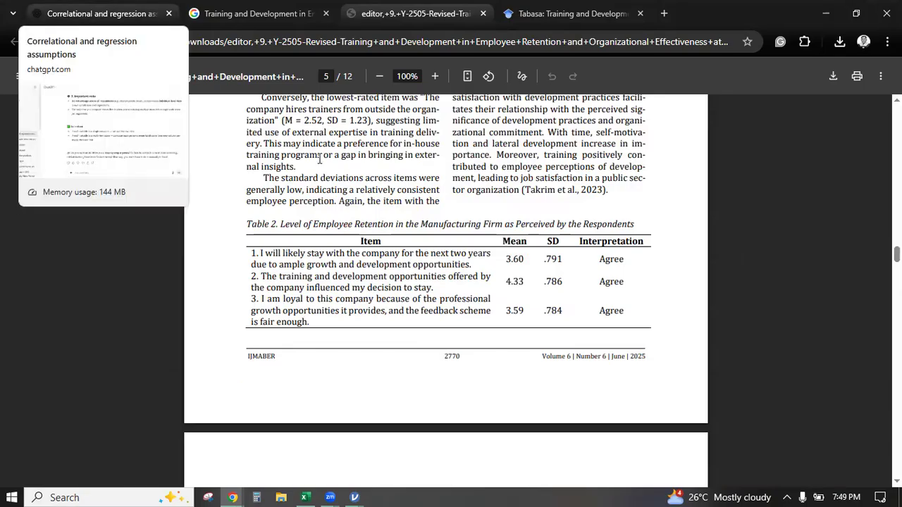
click(99, 9)
scroll(403, 211, up, 5)
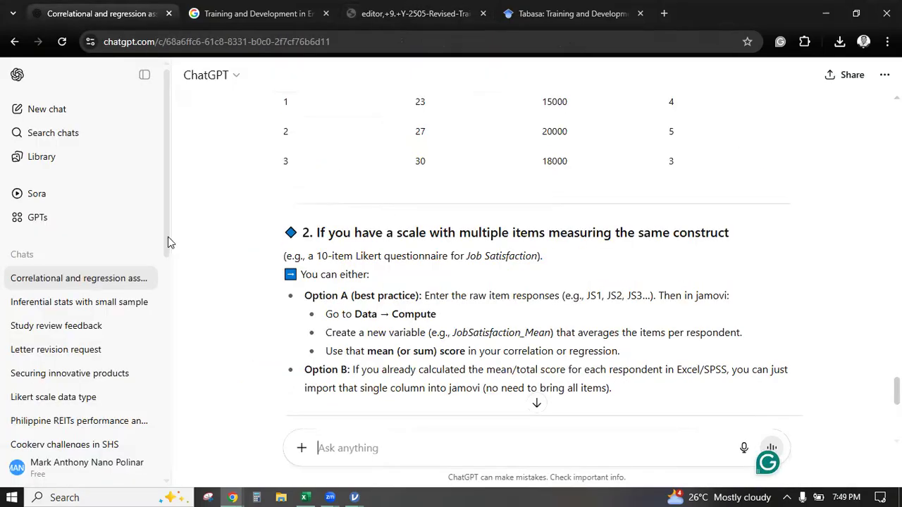
scroll(423, 267, up, 5)
scroll(425, 268, down, 15)
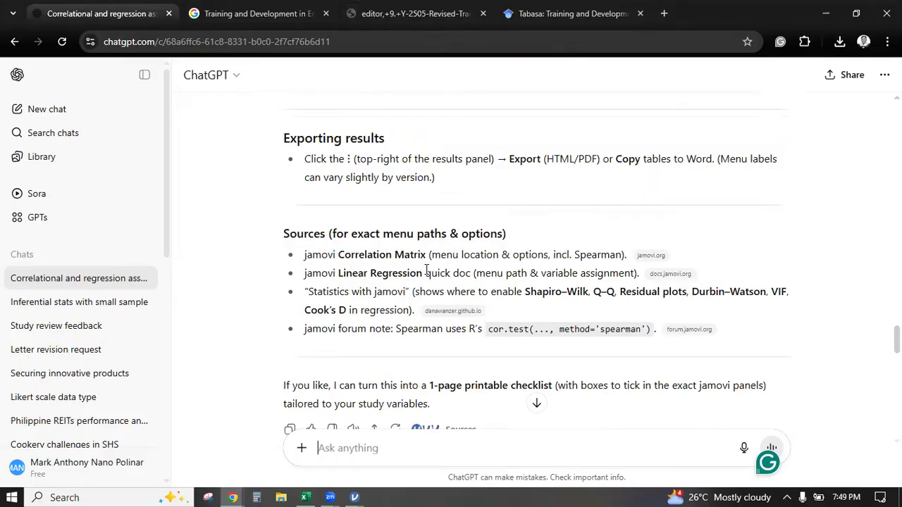
scroll(423, 272, up, 5)
scroll(425, 268, up, 10)
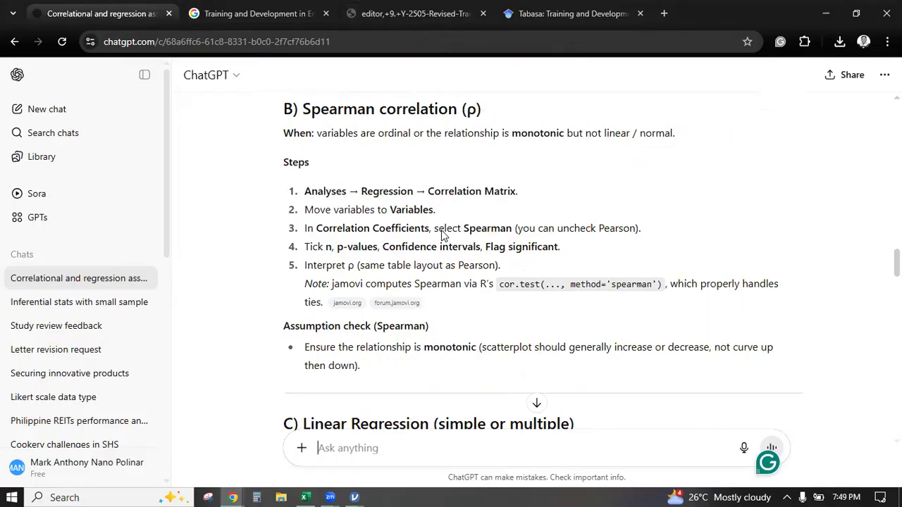
scroll(443, 237, up, 5)
scroll(434, 236, up, 10)
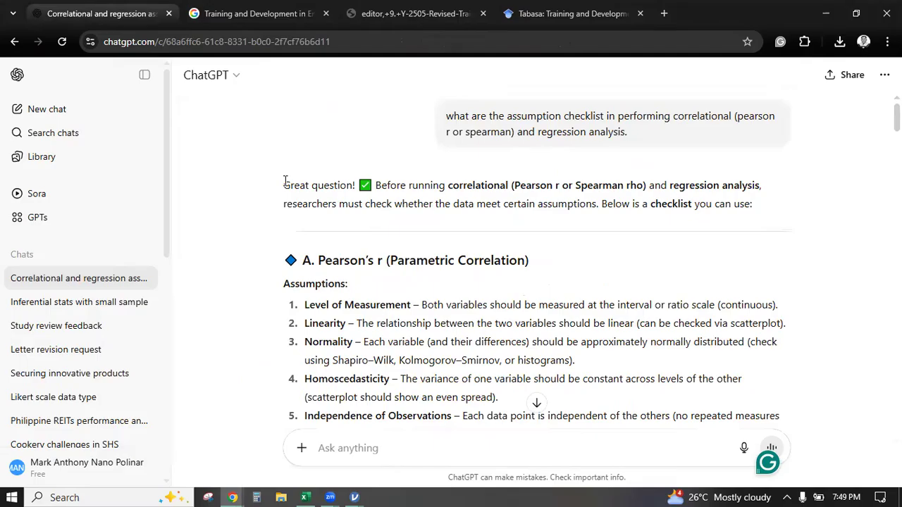
Read the assumption checklists for Pearson's r and Spearman's rho, continuing to the start of the regression analysis section.
scroll(285, 182, down, 1)
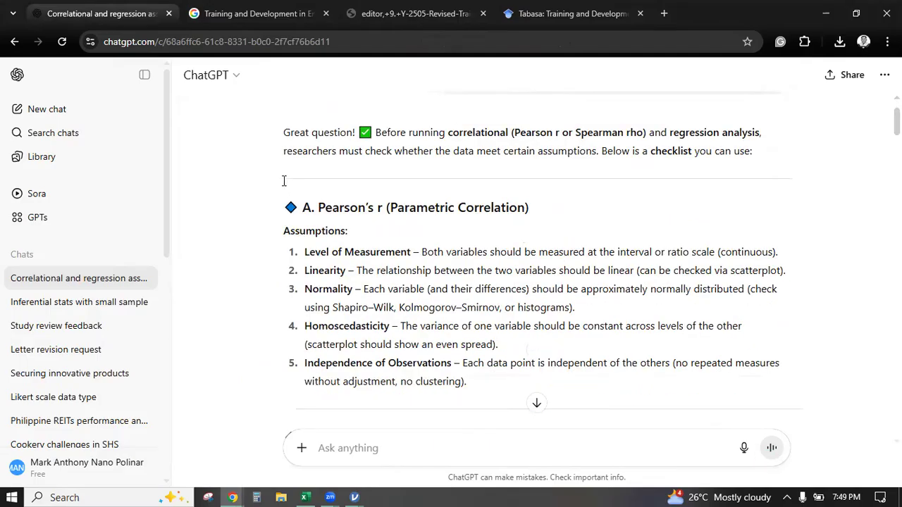
scroll(284, 181, up, 1)
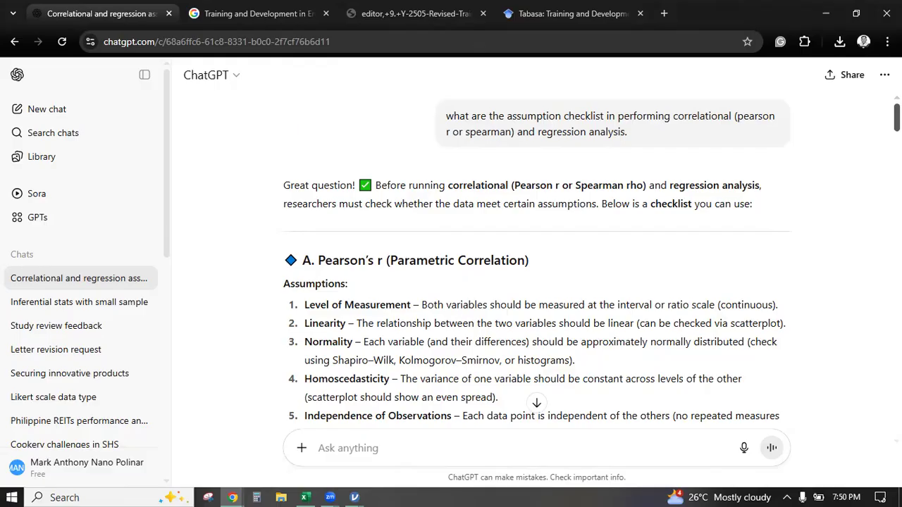
scroll(535, 261, down, 2)
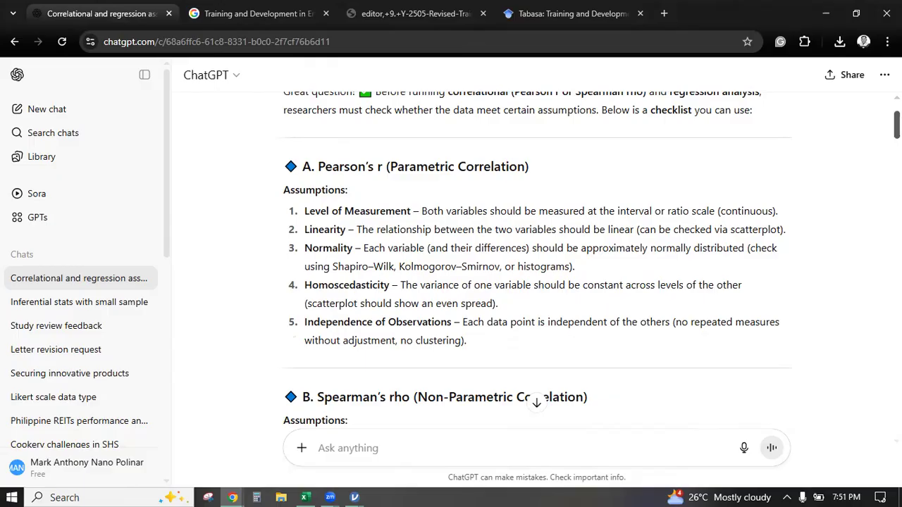
scroll(380, 226, down, 3)
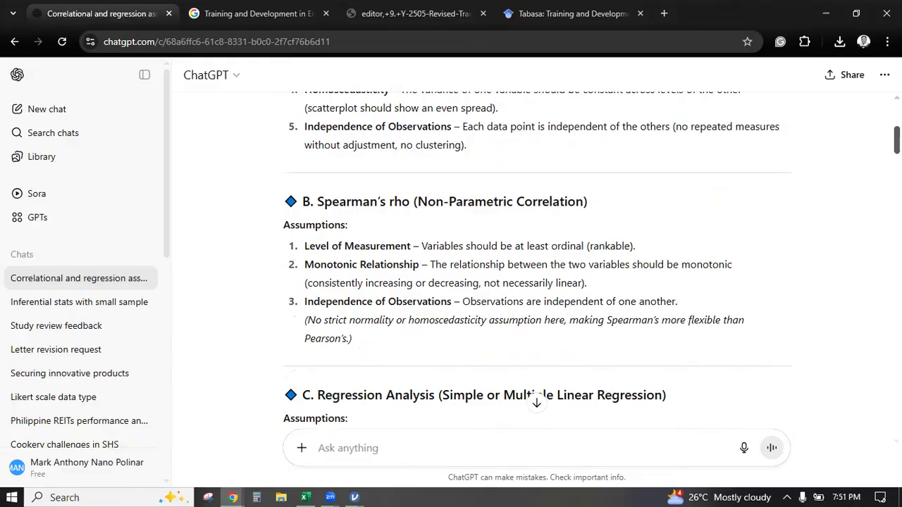
scroll(862, 189, up, 3)
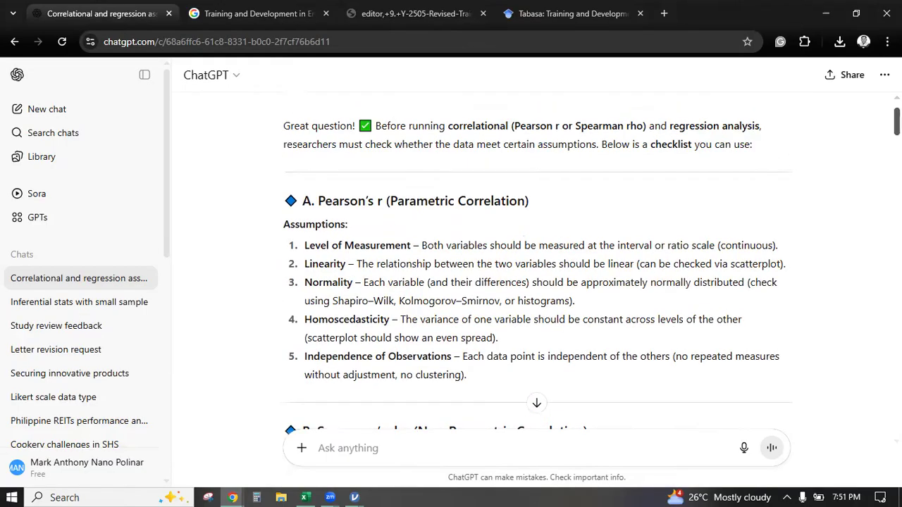
scroll(311, 185, down, 4)
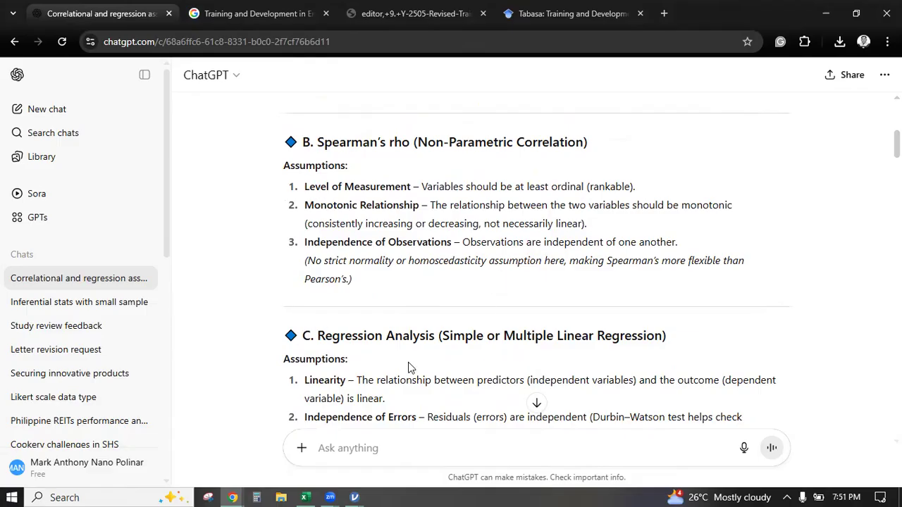
Review the Pearson's r and Spearman's rho assumptions in the ChatGPT checklist.
scroll(897, 144, up, 1)
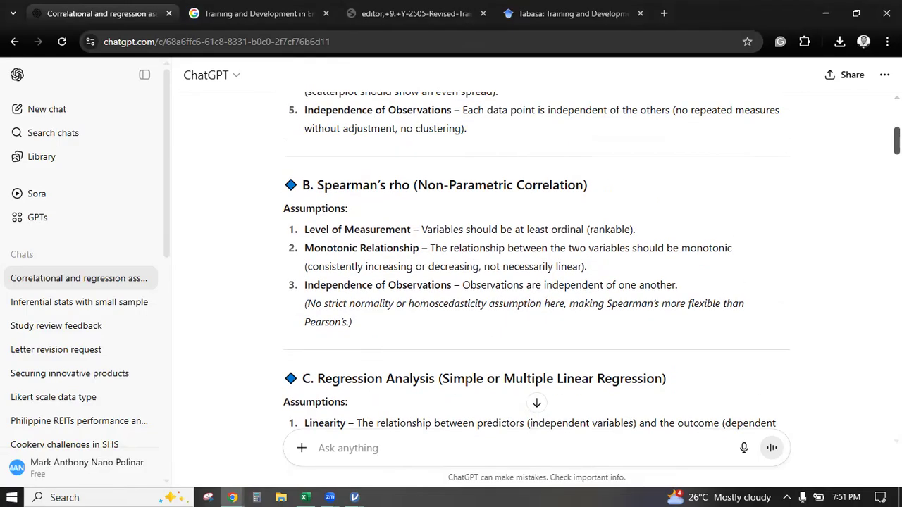
scroll(536, 268, up, 4)
scroll(536, 268, down, 1)
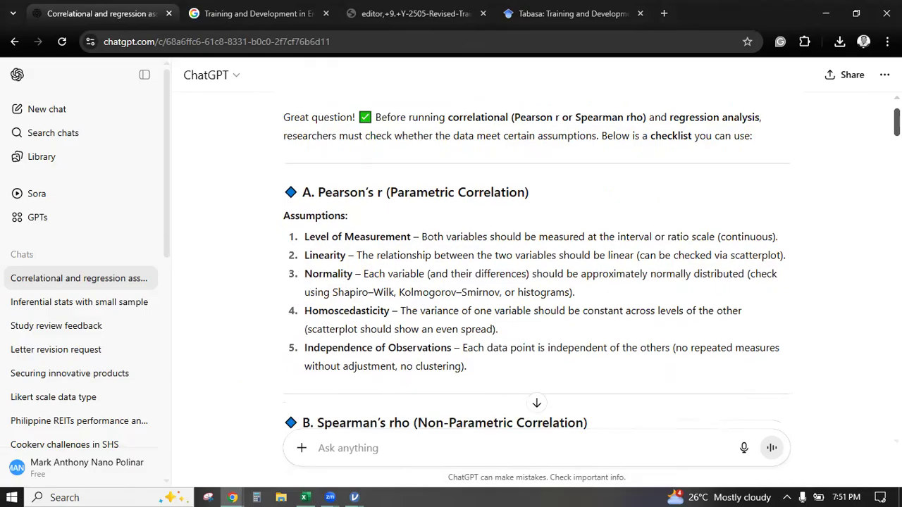
scroll(592, 272, down, 1)
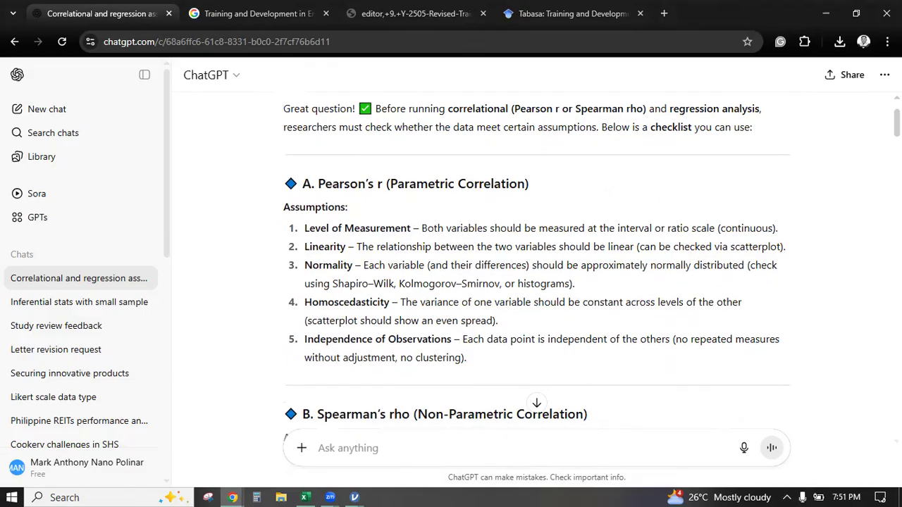
scroll(537, 268, down, 2)
scroll(536, 261, up, 1)
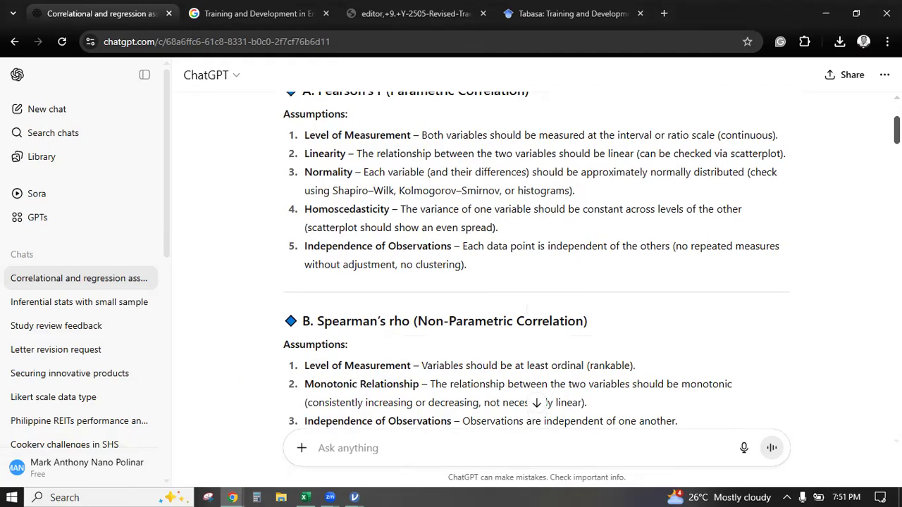
scroll(536, 268, up, 3)
scroll(246, 195, down, 1)
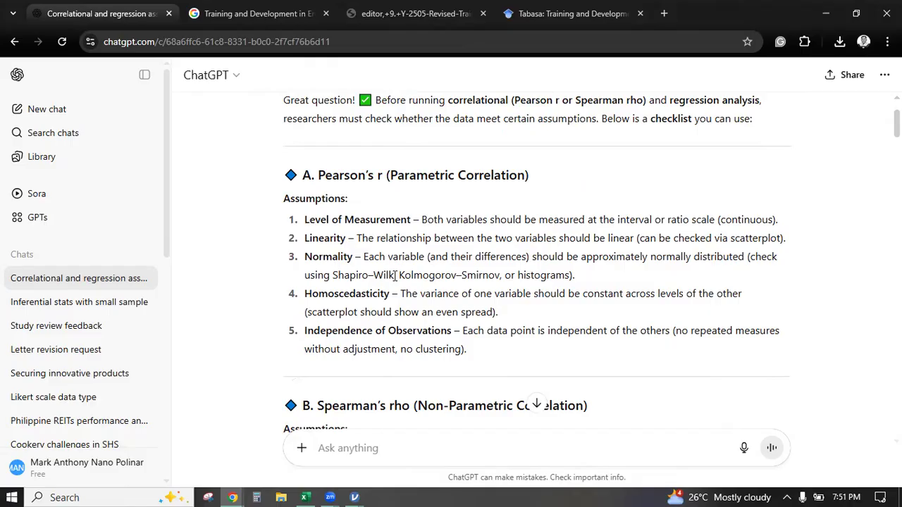
scroll(861, 114, down, 2)
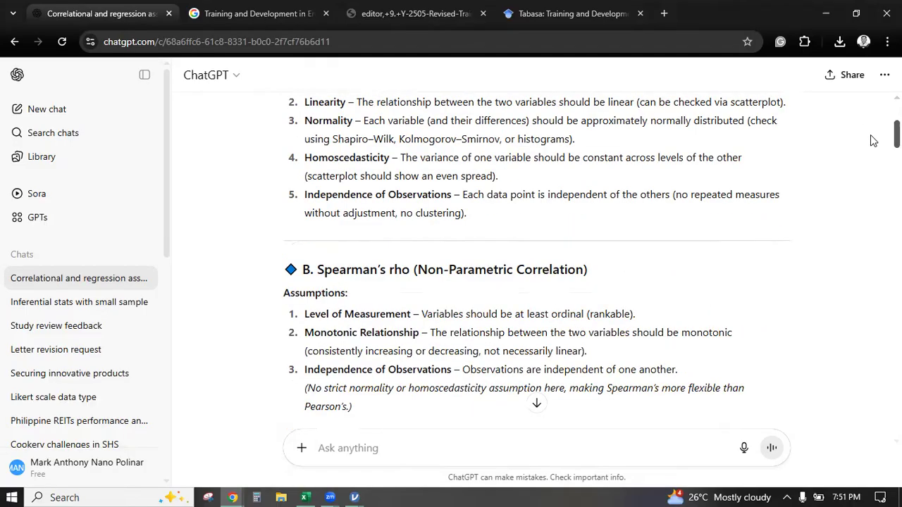
scroll(850, 145, down, 1)
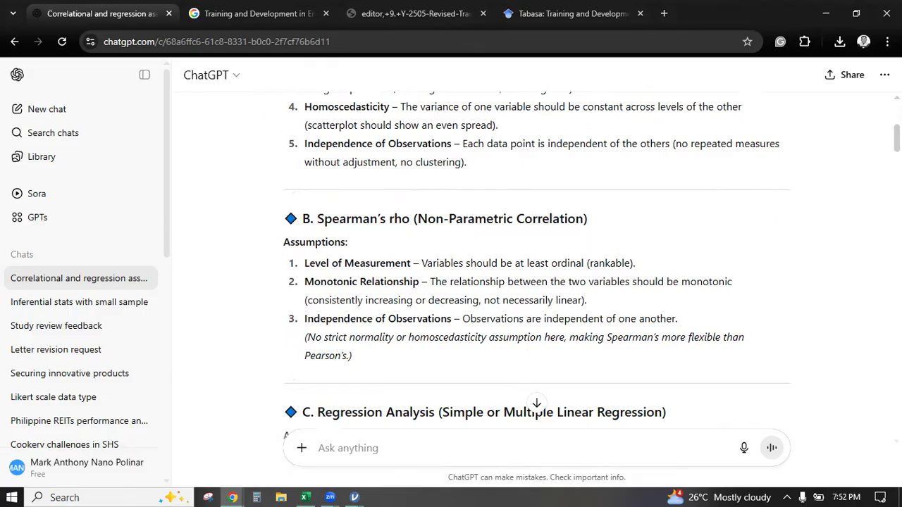
scroll(592, 268, up, 1)
scroll(535, 254, up, 2)
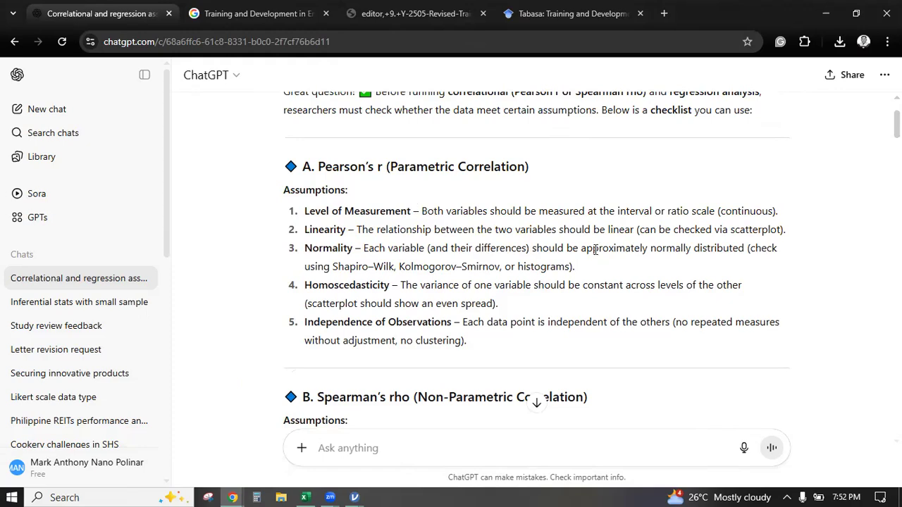
Highlight the Level of Measurement assumption under Pearson's r, from "variables should be measured" through "(continuous)".
click(445, 205)
shift+click(719, 204)
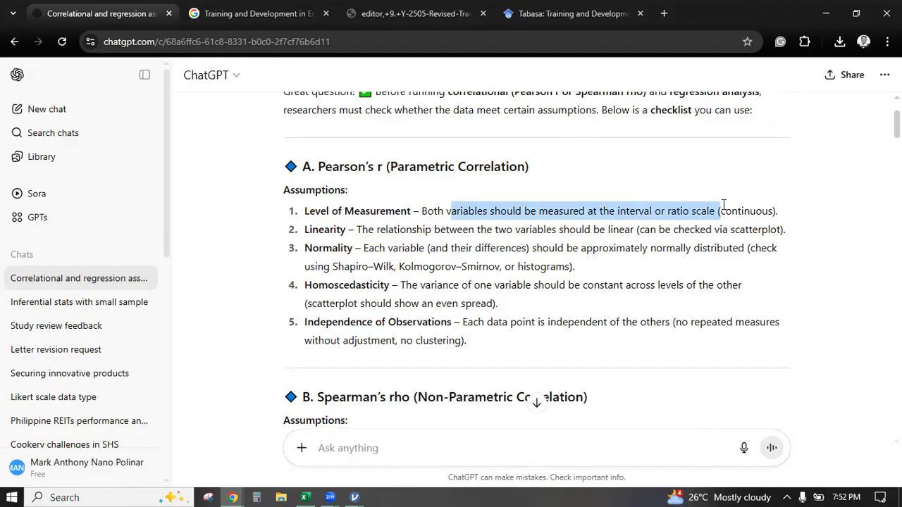
shift+click(768, 226)
drag(775, 212, 759, 217)
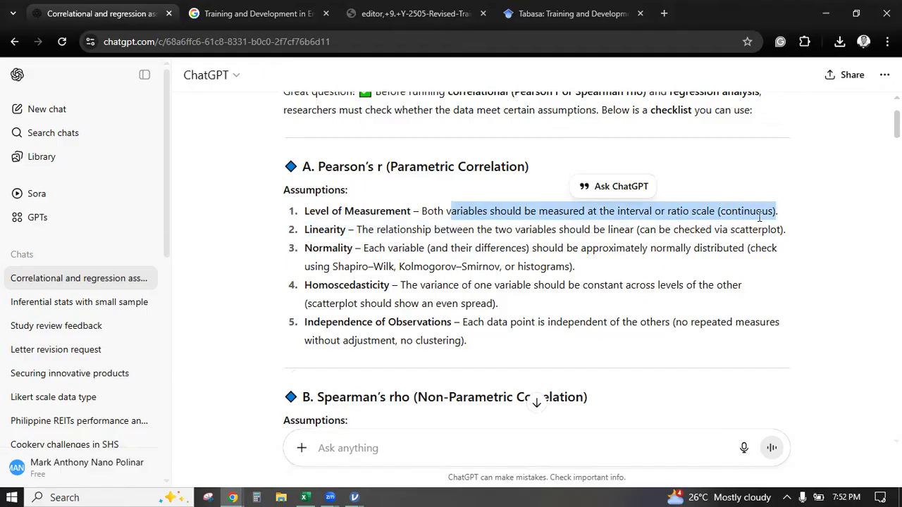
Switch to the jamovi dataset, open the setup of the Sat1 variable and show its available measure types.
key(alt+Tab)
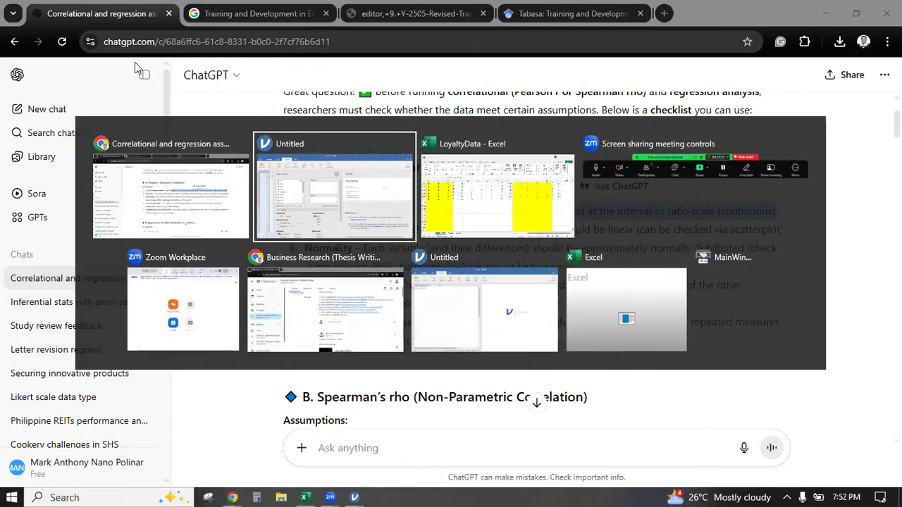
click(122, 30)
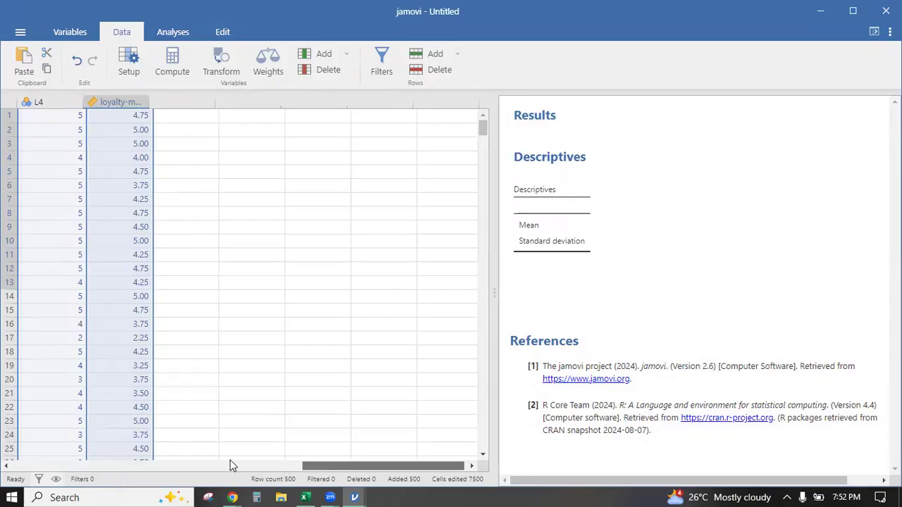
scroll(99, 446, left, 5)
scroll(74, 445, left, 5)
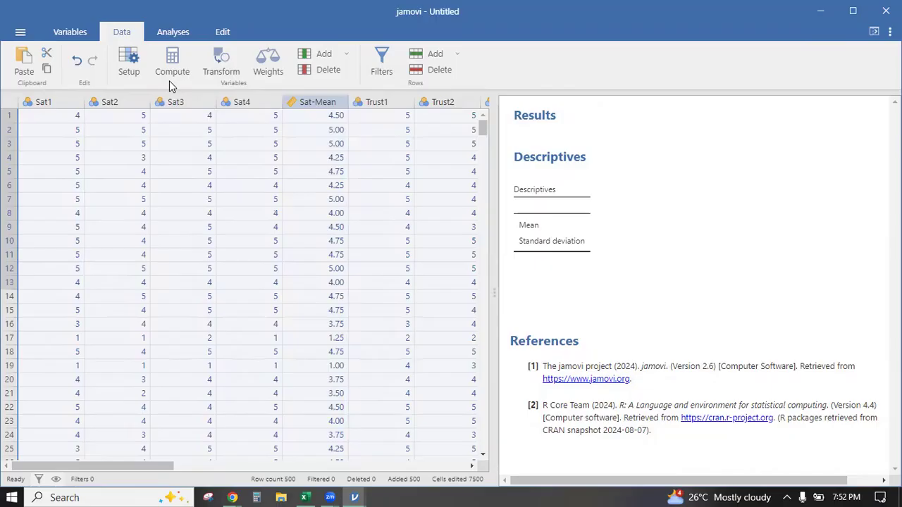
click(42, 102)
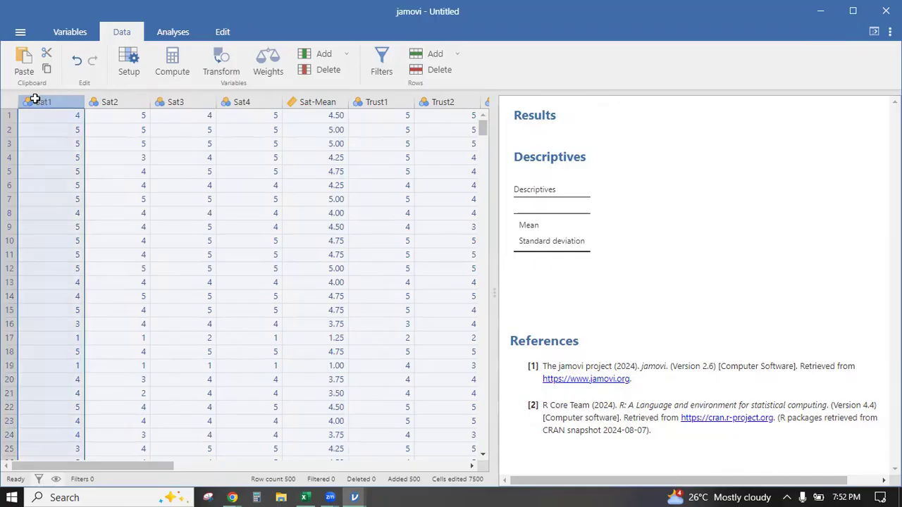
double_click(35, 99)
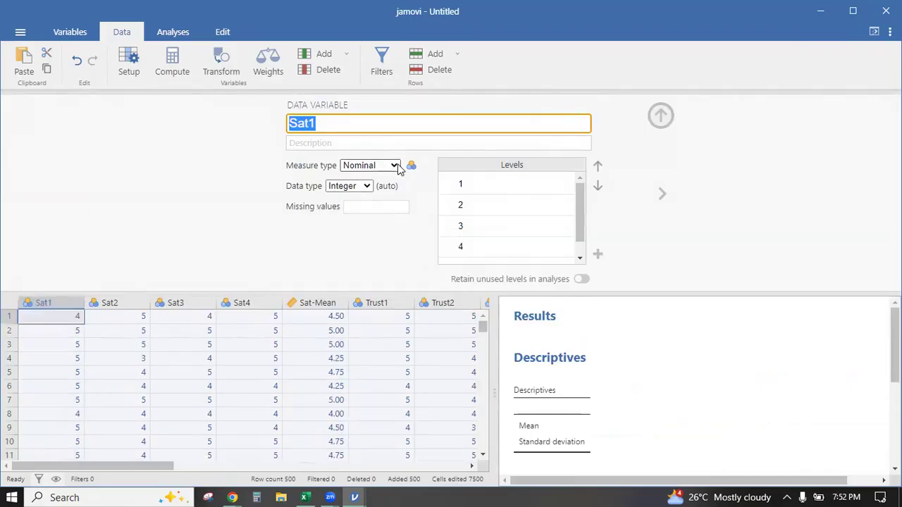
click(396, 166)
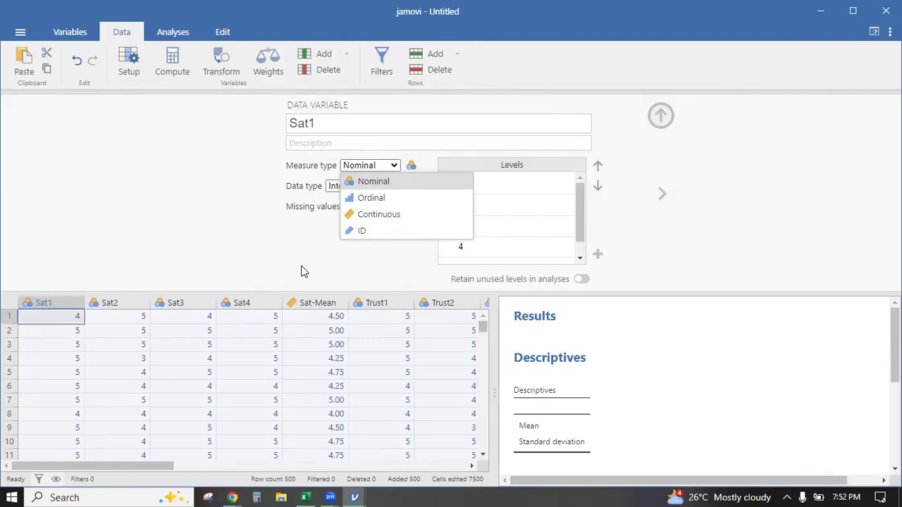
Compare jamovi's measure type options for Sat1 with the Level of Measurement assumption in the ChatGPT checklist, ending in jamovi.
key(alt+Tab)
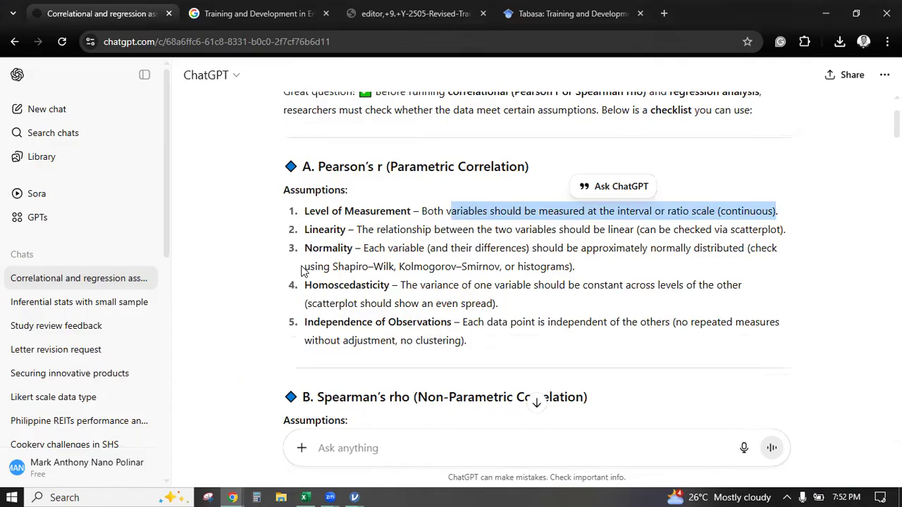
key(alt+Tab)
key(alt+Tab)
key(alt+Tab)
key(alt+Tab)
key(alt+Tab)
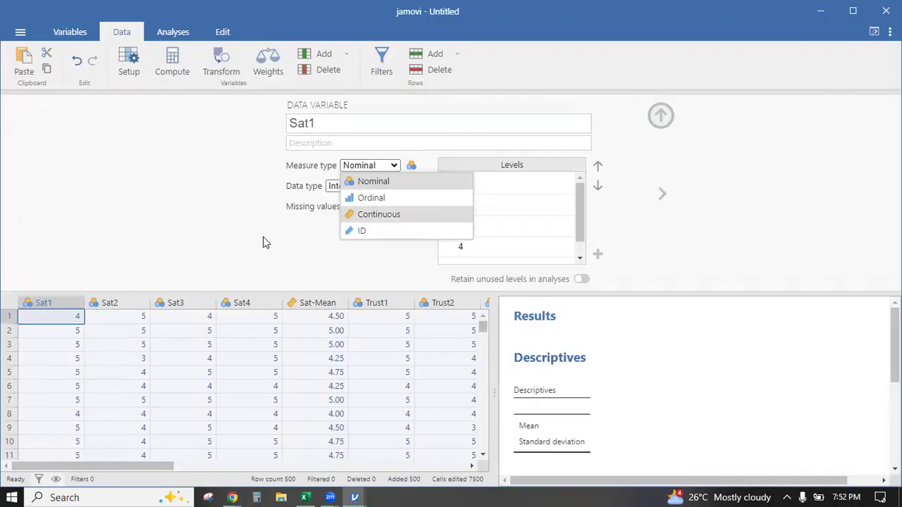
key(alt+Tab)
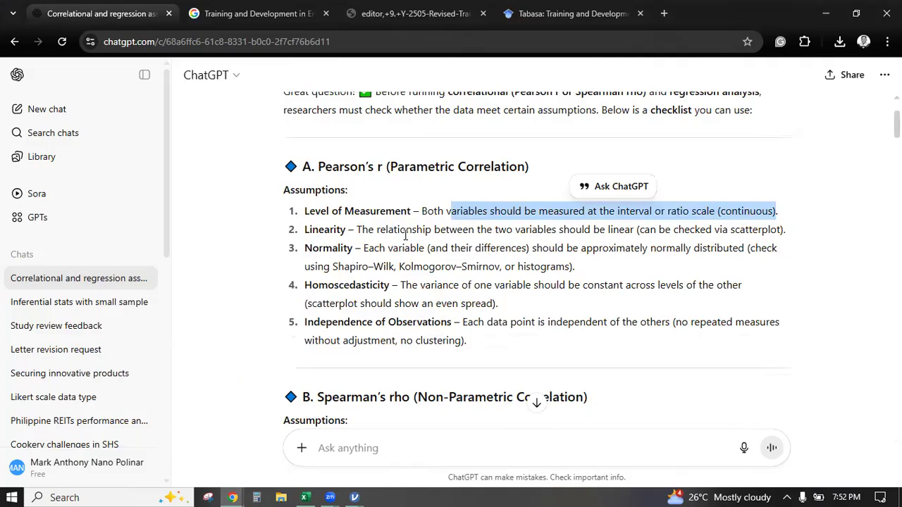
key(alt+Tab)
key(alt+Tab)
key(alt+Tab)
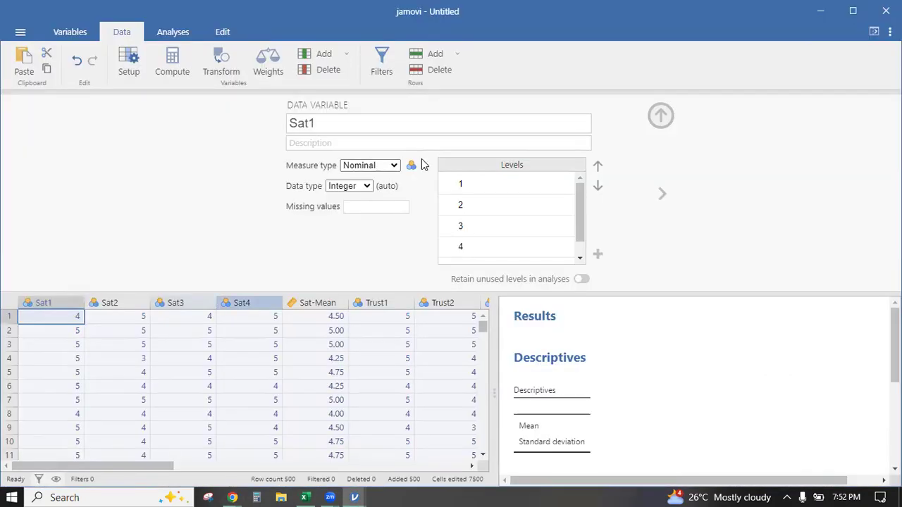
Inspect the measure type and data type of the Sat-Mean variable, followed by those of Sat1.
click(326, 301)
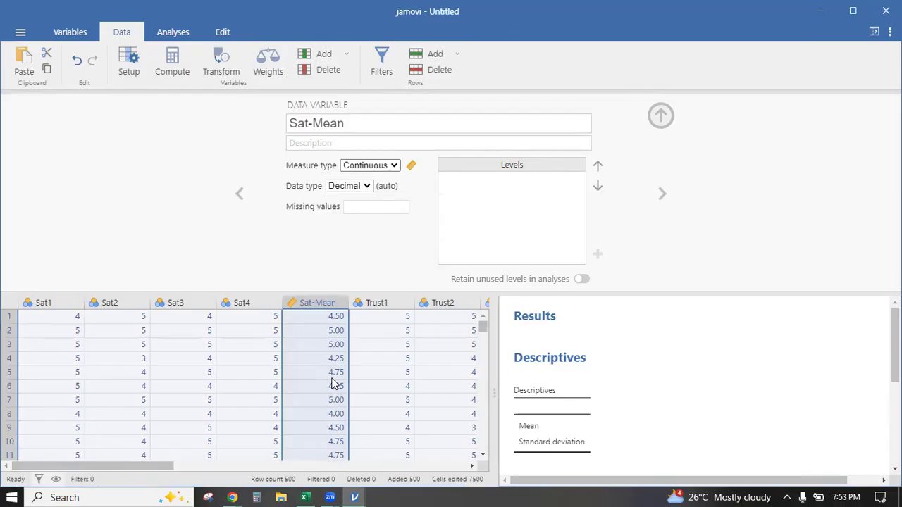
click(309, 304)
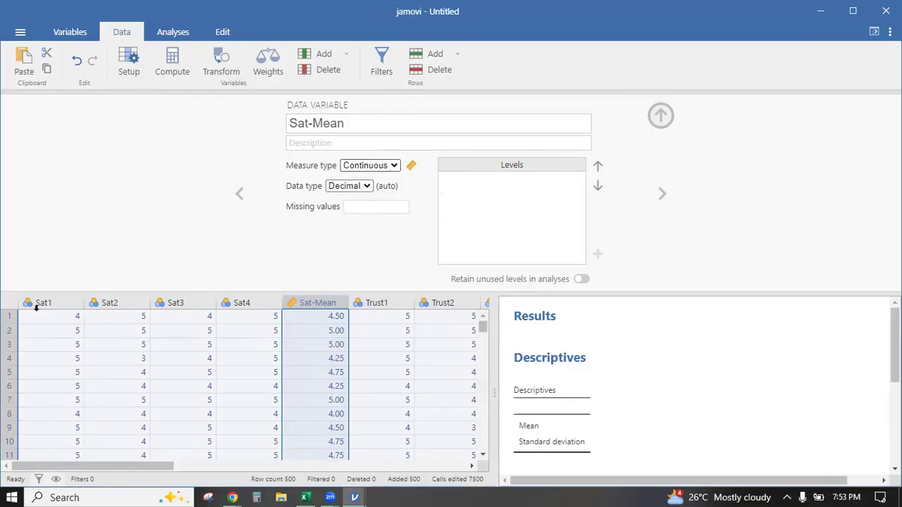
drag(34, 304, 159, 310)
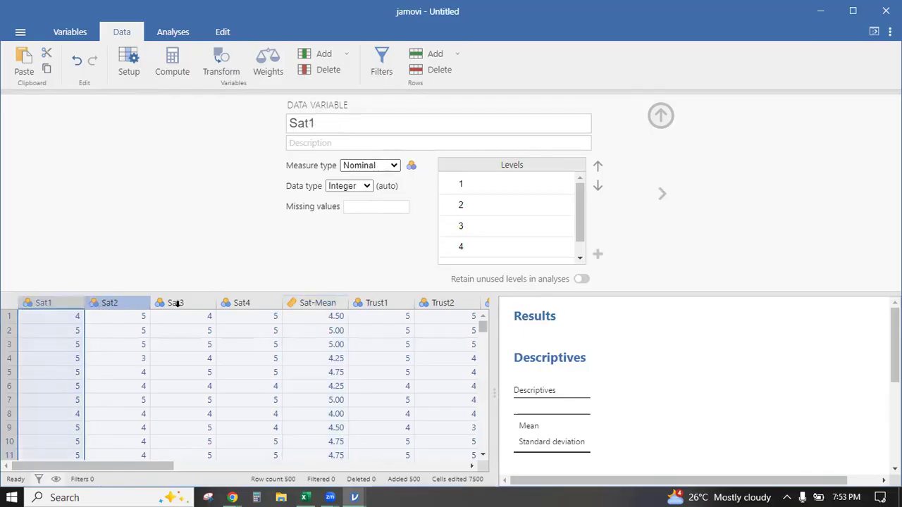
Check the Sat1 variable setup in jamovi against Pearson's interval or ratio scale requirement in ChatGPT.
key(alt+Tab)
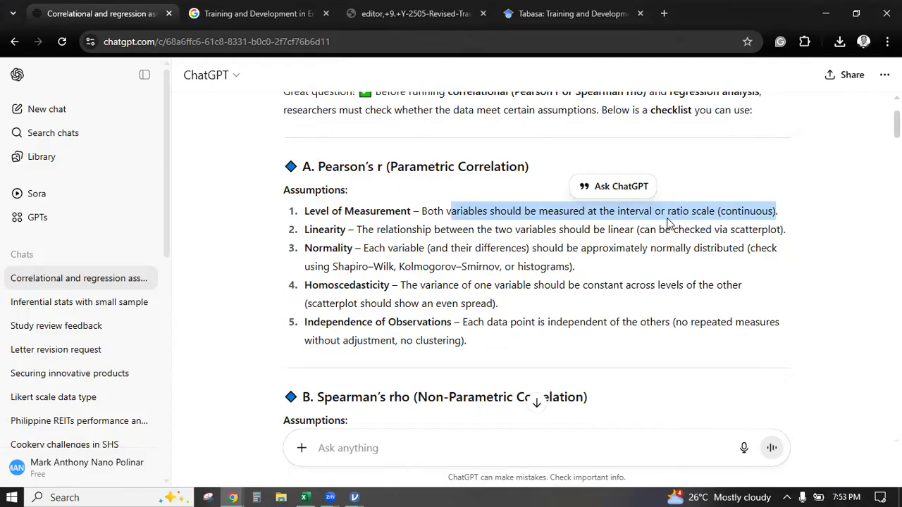
key(alt+Tab)
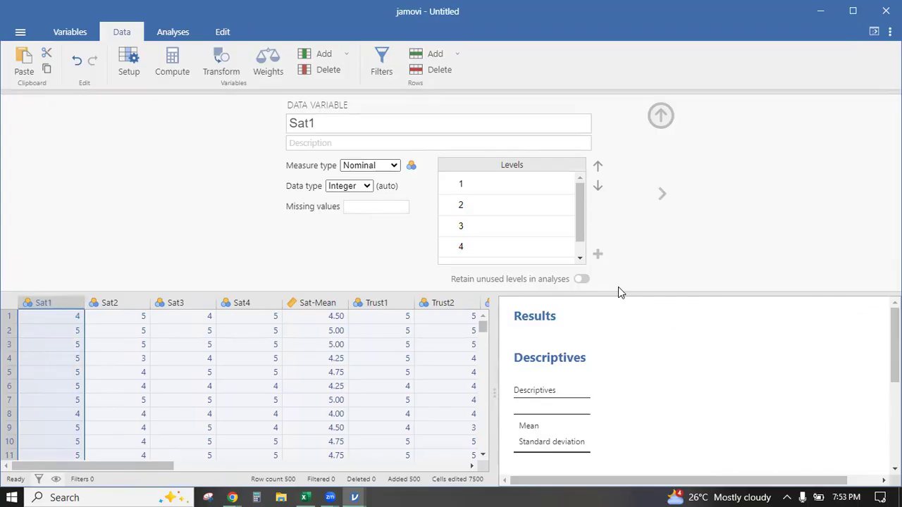
key(alt+Tab)
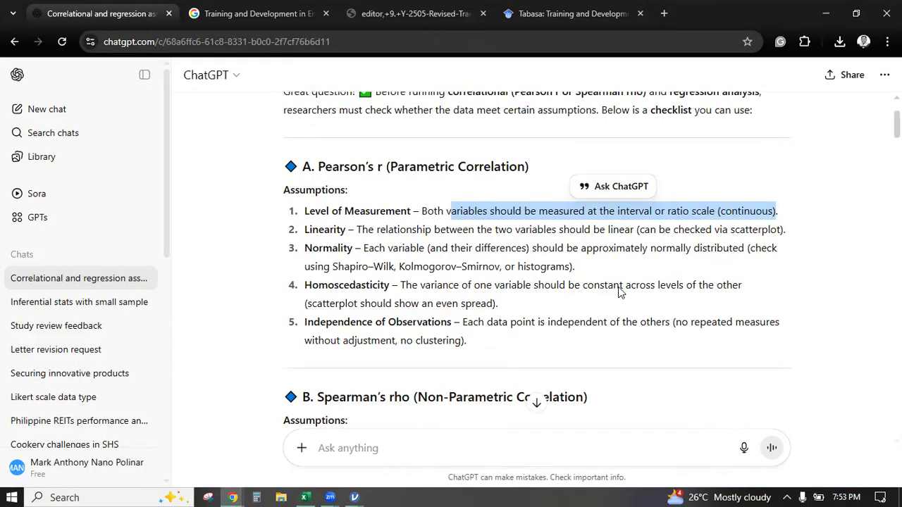
key(alt+Tab)
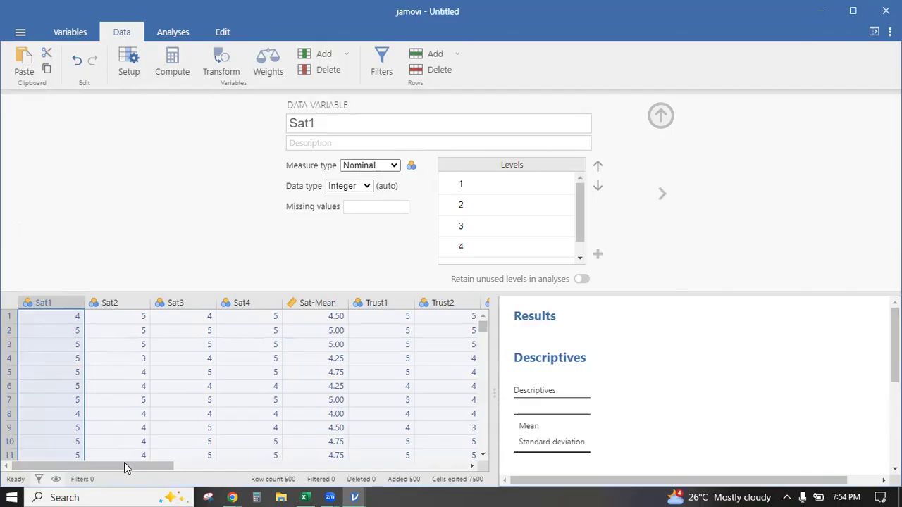
drag(124, 462, 110, 443)
Return to the ChatGPT checklist and highlight the Linearity assumption's description under Pearson's r, including the scatterplot note.
key(alt+Tab)
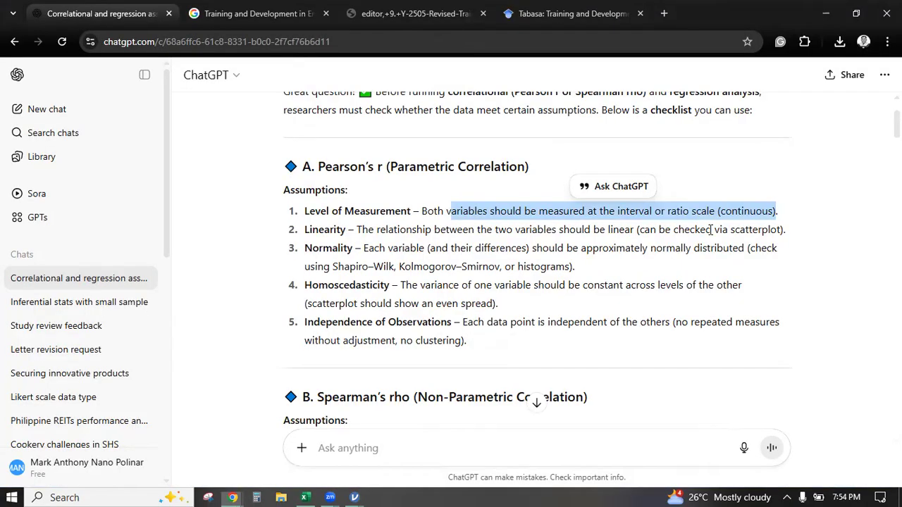
click(352, 228)
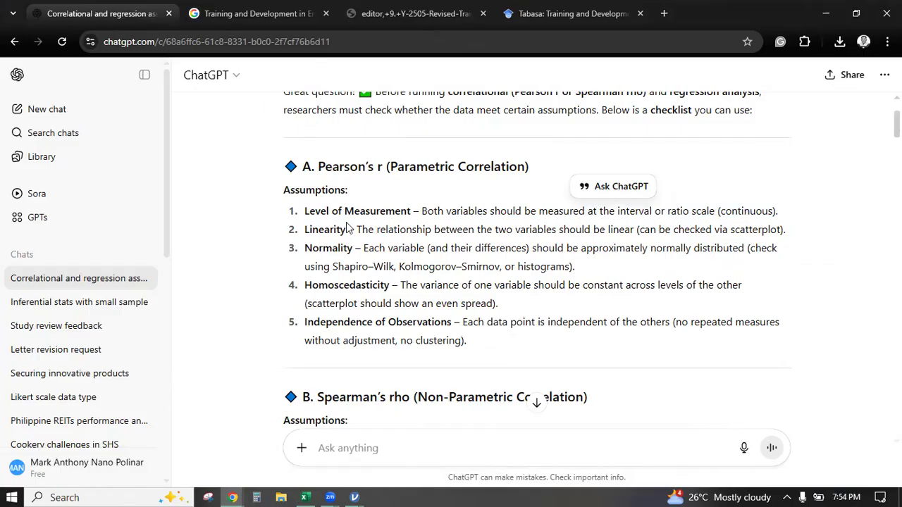
drag(359, 229, 645, 231)
drag(736, 229, 785, 239)
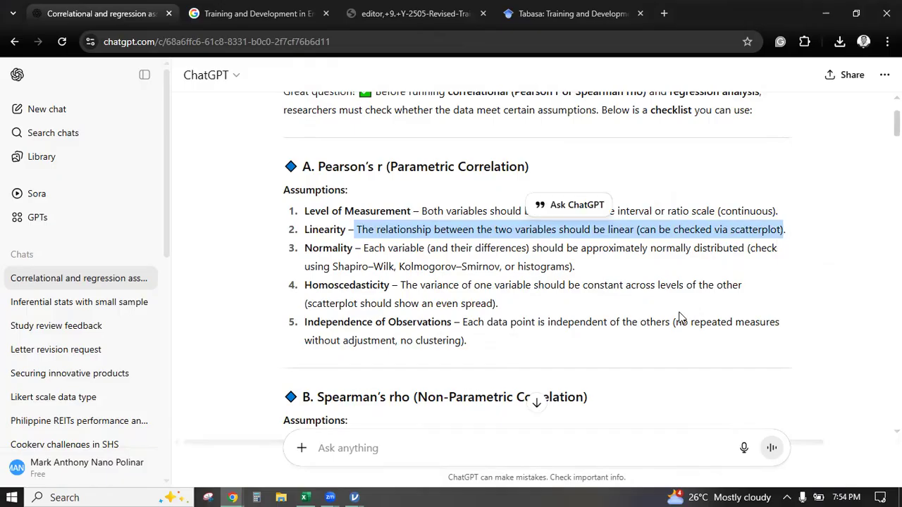
key(alt+Tab)
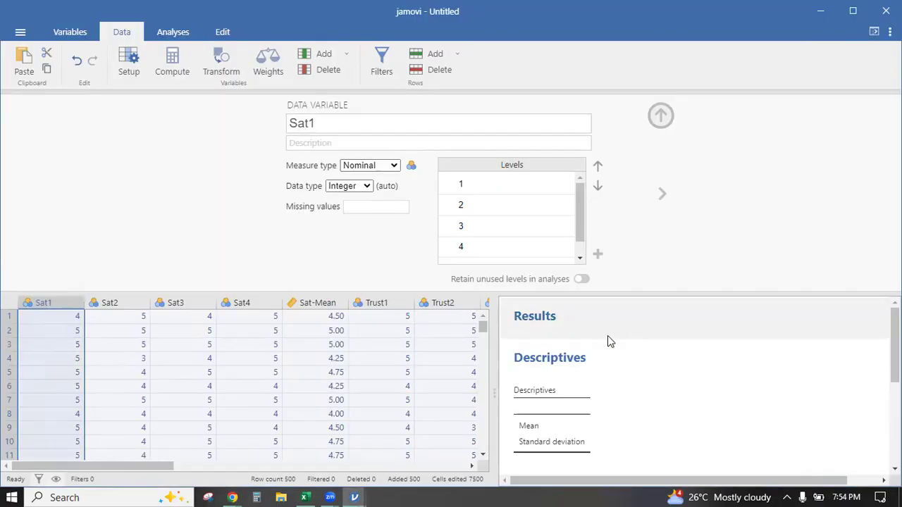
key(alt+Tab)
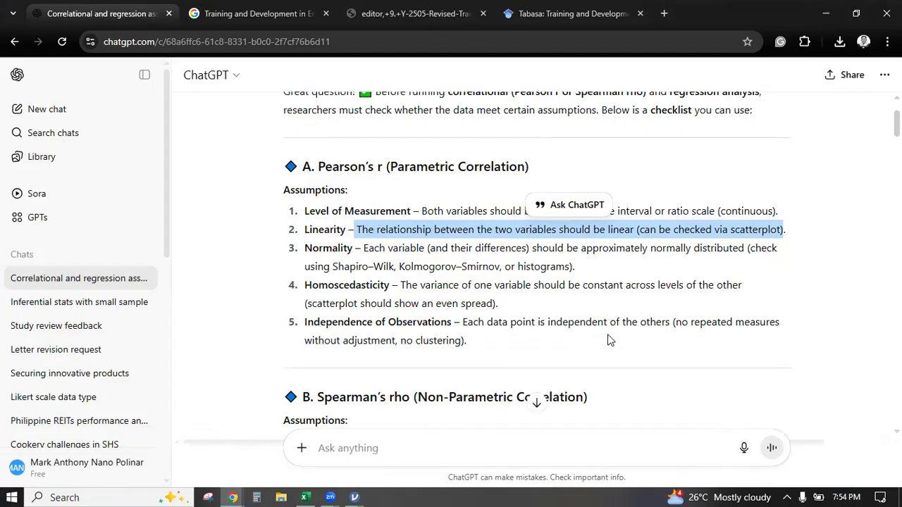
Switch to the Google results page and search for "scatter plot" in place of the existing query.
click(294, 11)
triple_click(256, 88)
text(a)
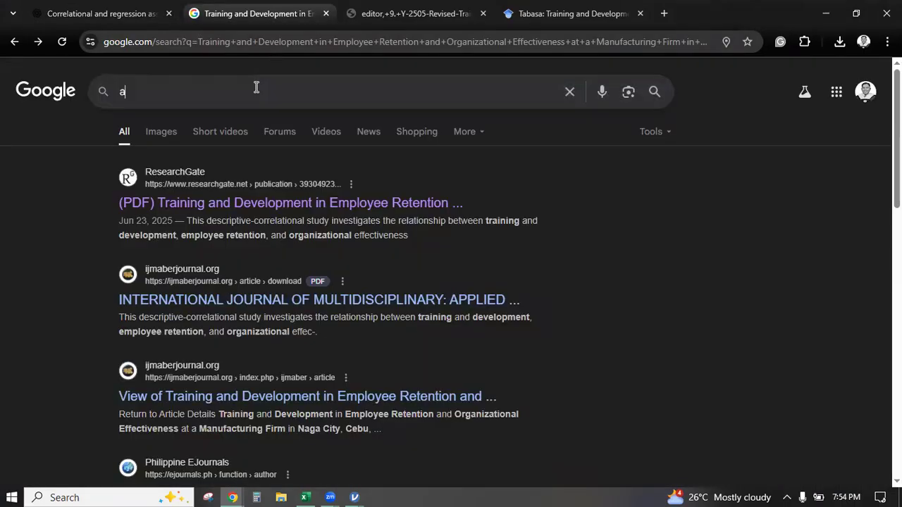
key(BackSpace)
text(scatter)
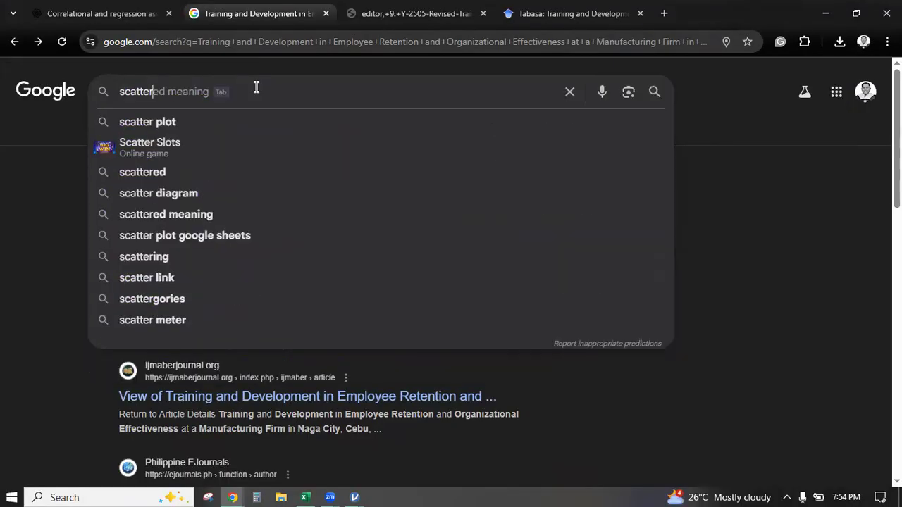
text( plot)
key(Return)
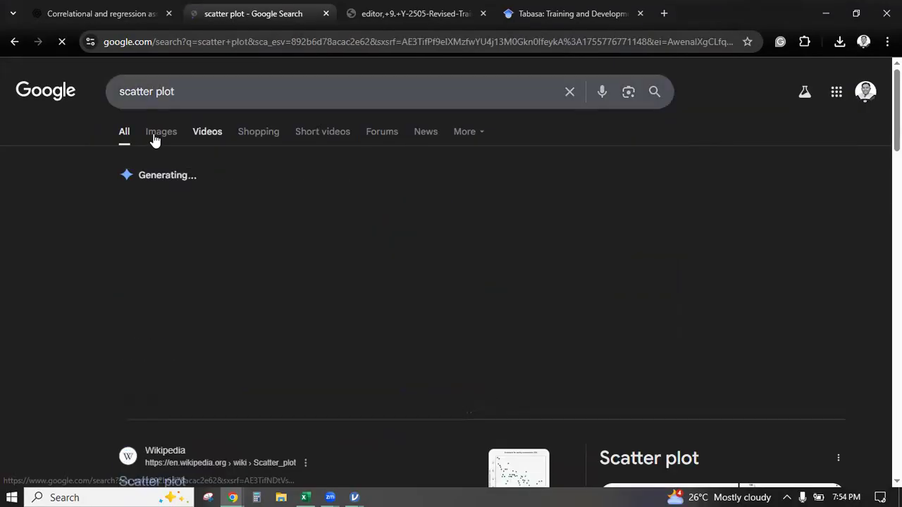
Show the image results for the "scatter plot" search and look over the example plots.
click(157, 136)
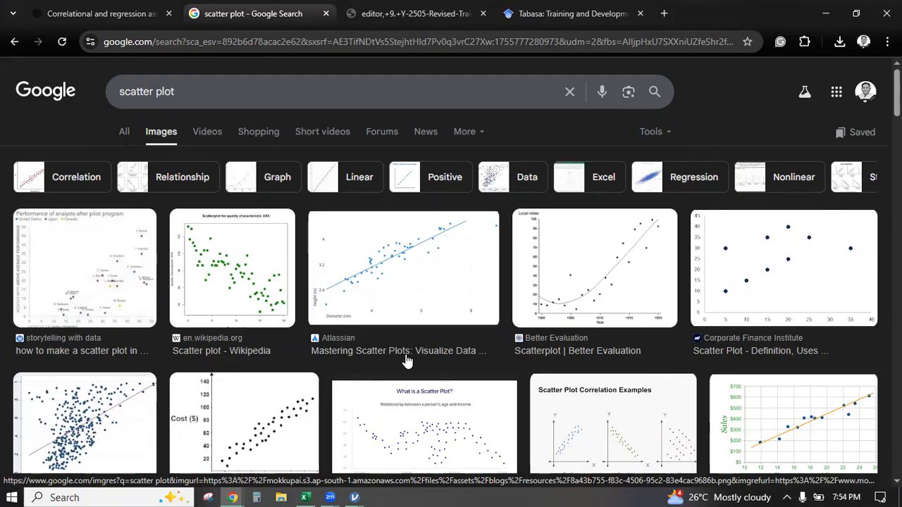
scroll(407, 360, down, 1)
scroll(408, 356, up, 1)
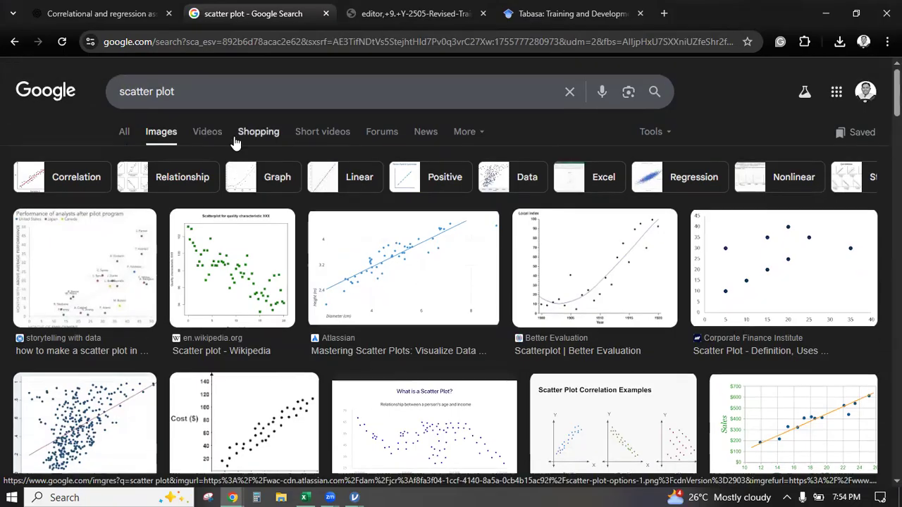
Search images for "scatter plot outliers" and open the Khan Academy outliers plot enlarged in a visual search.
click(176, 92)
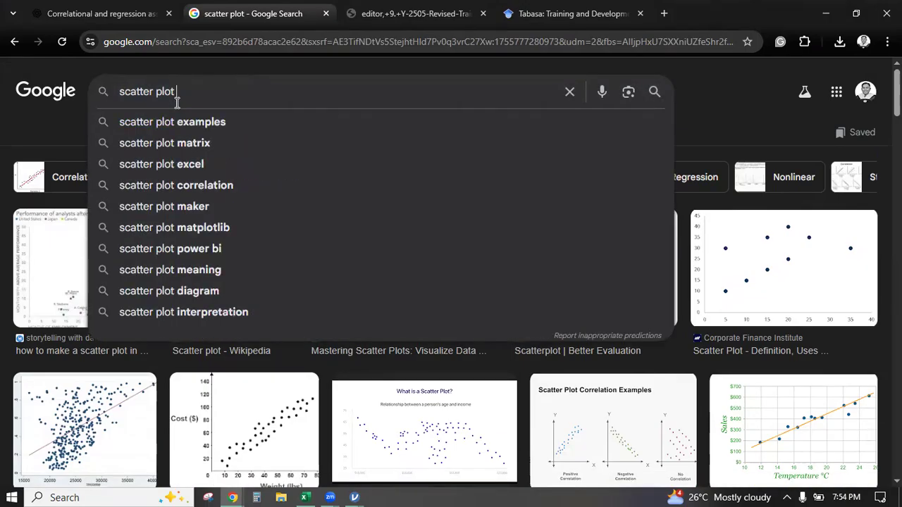
text(outlier)
click(177, 121)
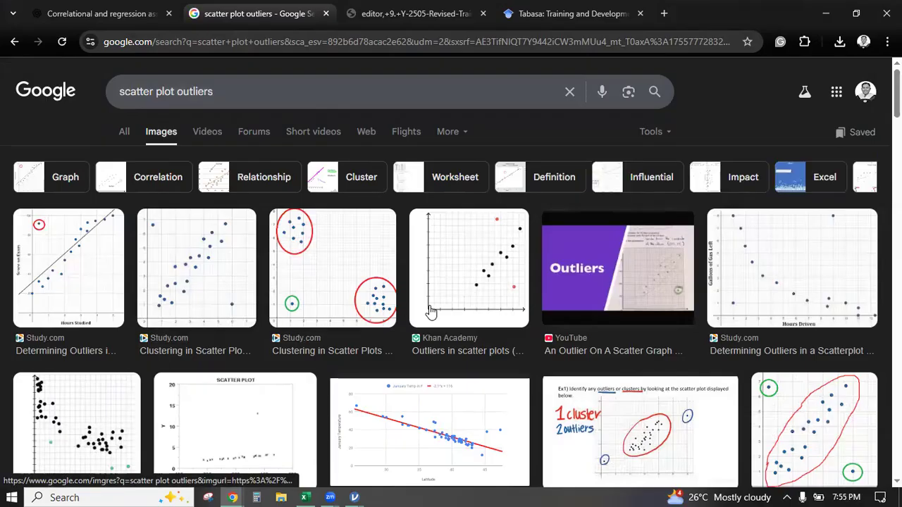
click(459, 289)
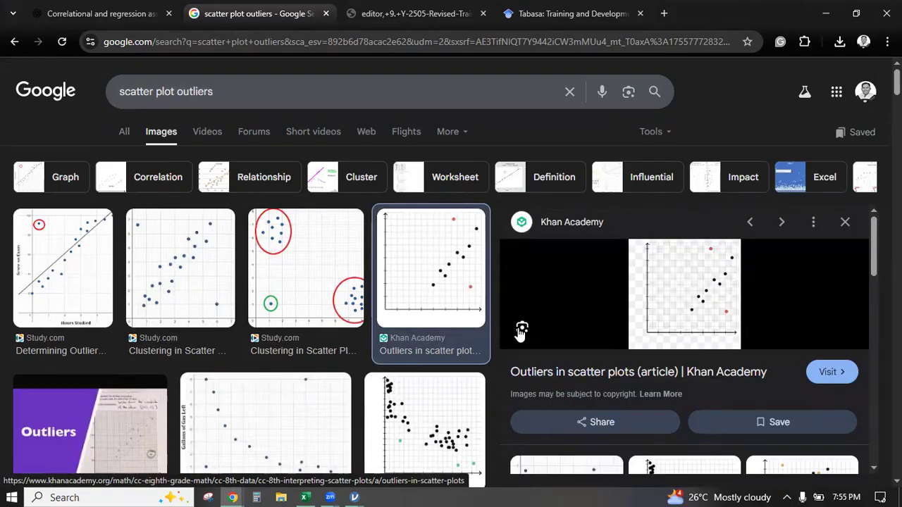
click(522, 329)
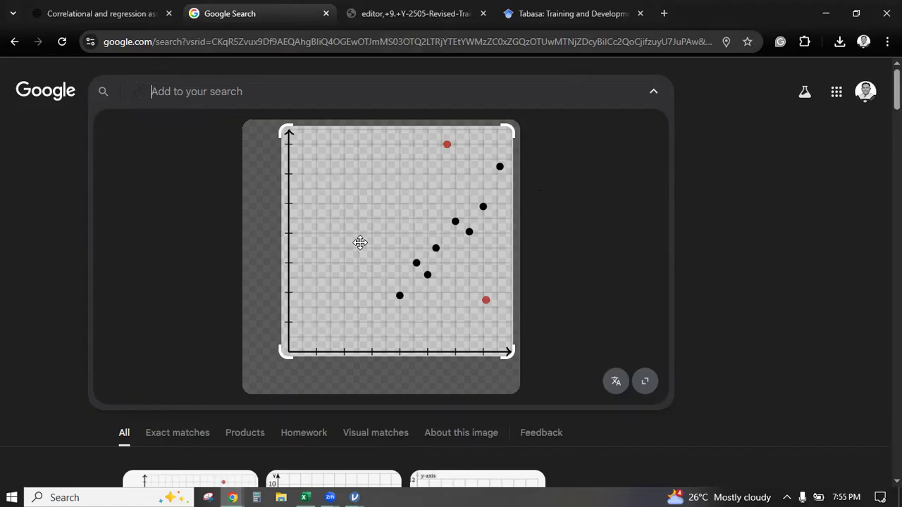
Return to the ChatGPT checklist and highlight "Shapiro–Wilk" in the Normality assumption under Pearson's r.
click(97, 14)
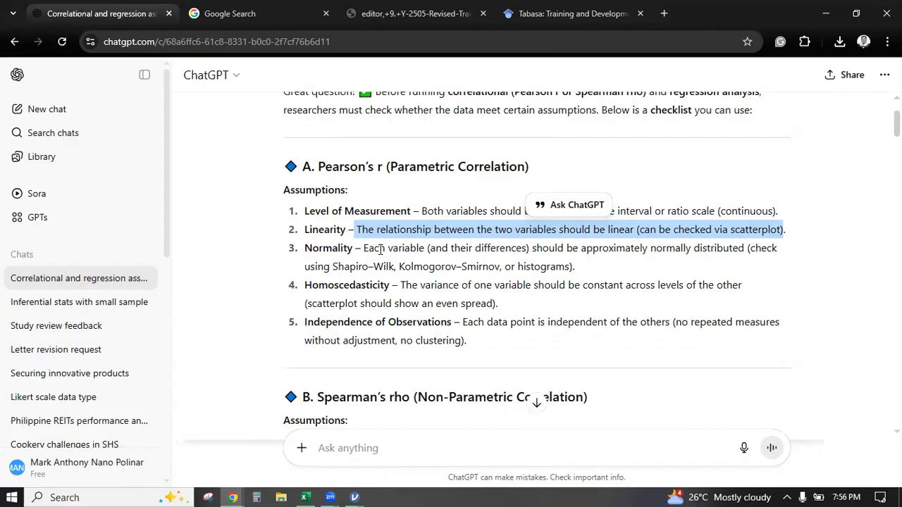
drag(393, 267, 333, 268)
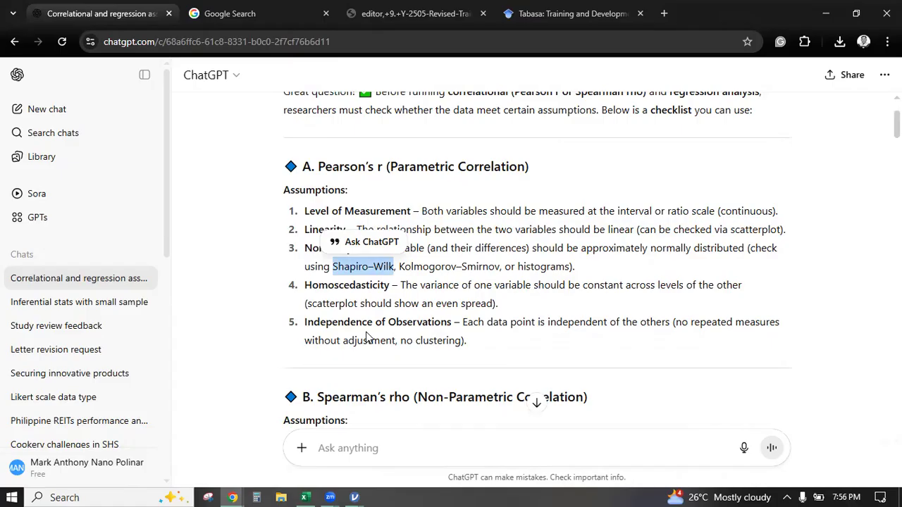
Switch back to the Google visual search and add the query "normal distribution" to the scatter plot image.
click(232, 9)
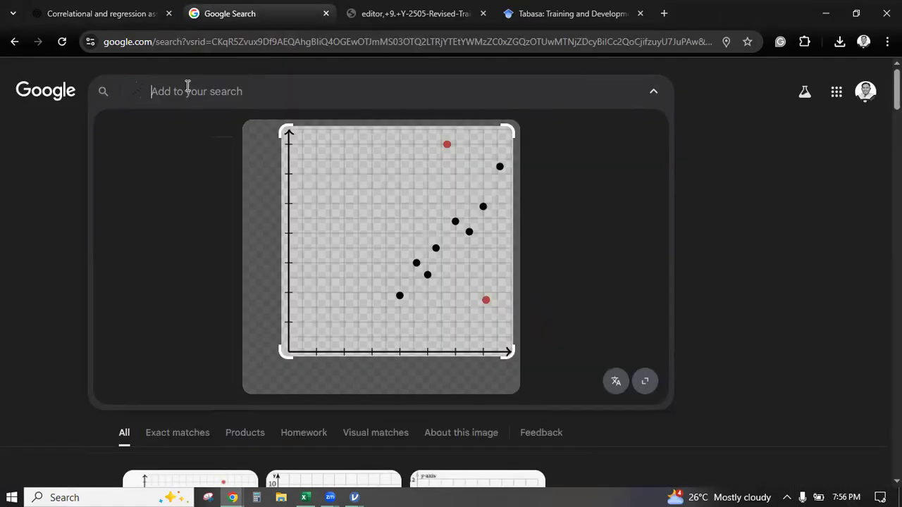
text(nor)
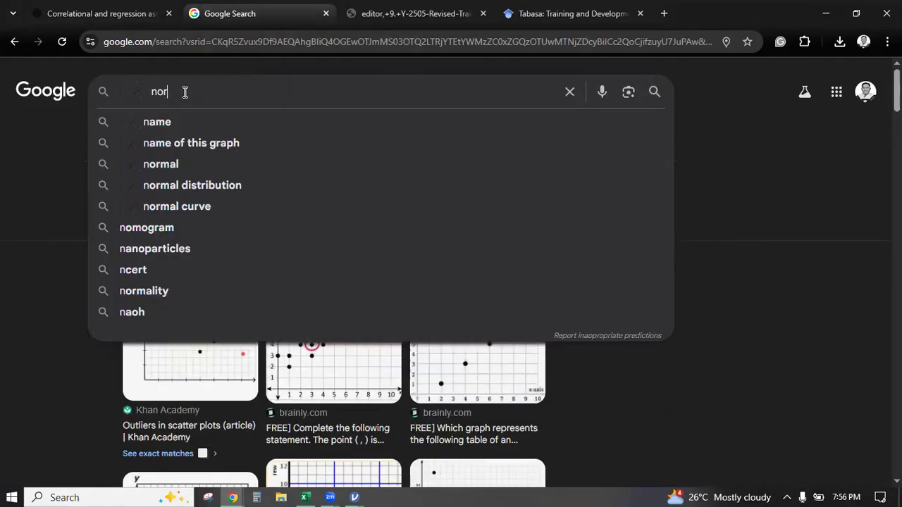
text(mality)
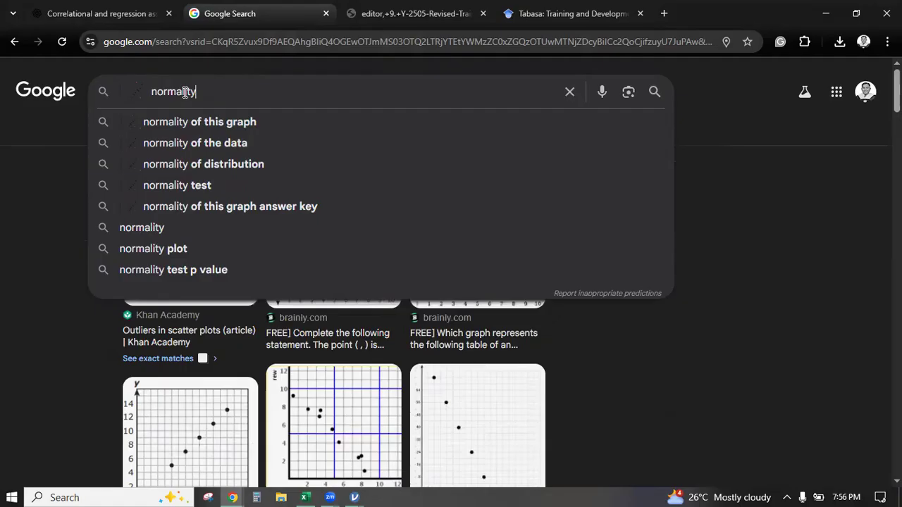
text( dis)
key(BackSpace)
key(BackSpace)
key(BackSpace)
key(BackSpace)
key(BackSpace)
key(BackSpace)
key(BackSpace)
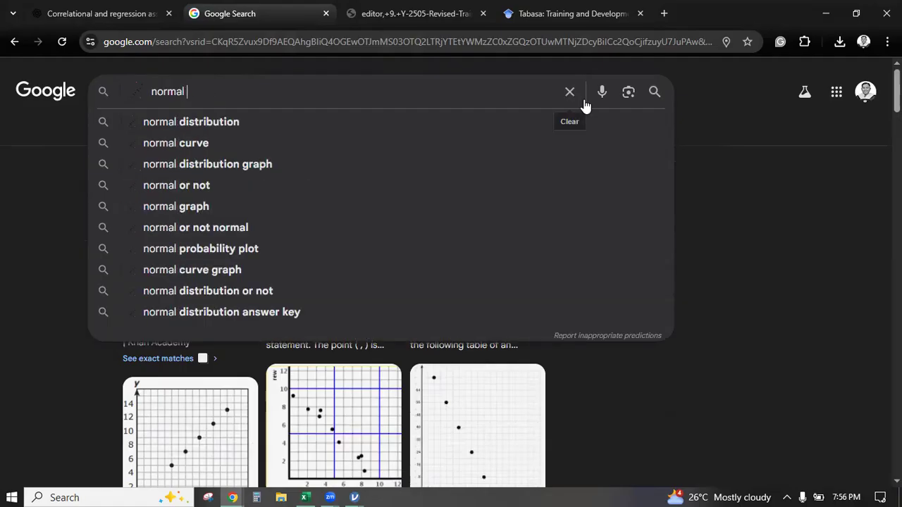
text(s)
key(BackSpace)
text(distribution)
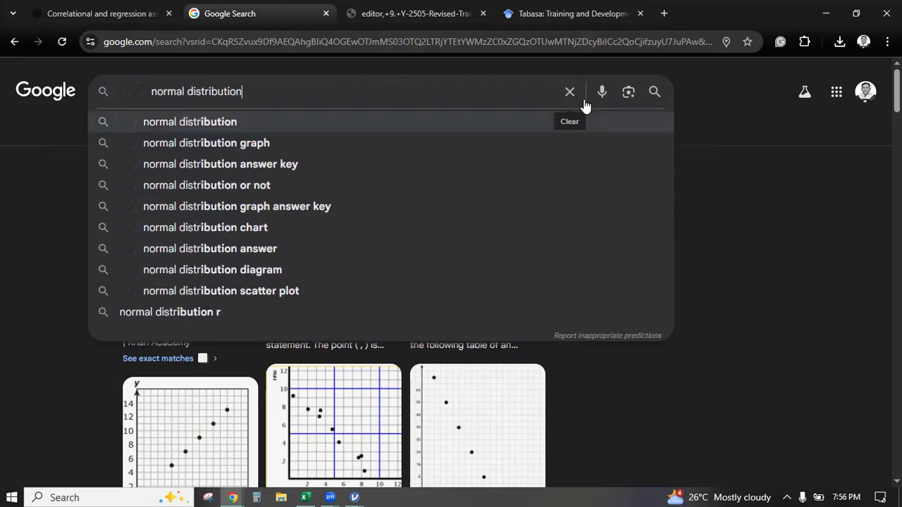
key(Return)
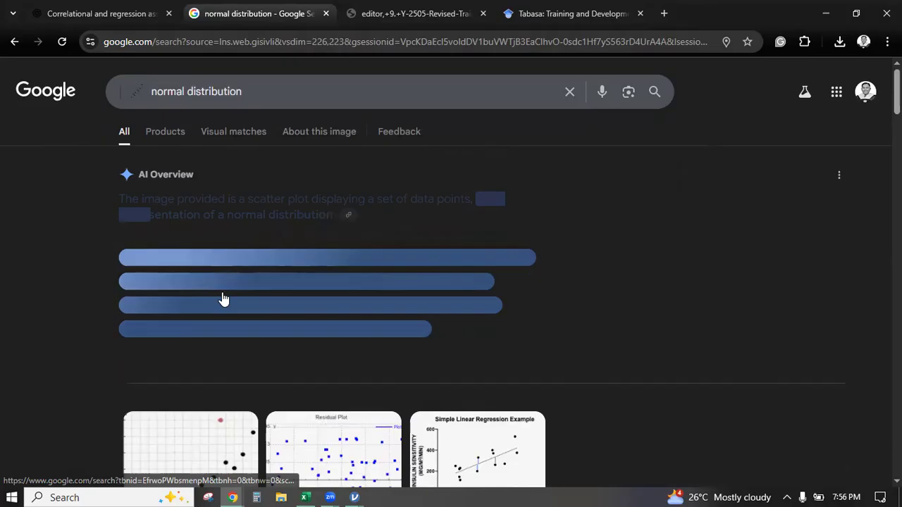
scroll(372, 287, down, 5)
scroll(220, 220, up, 5)
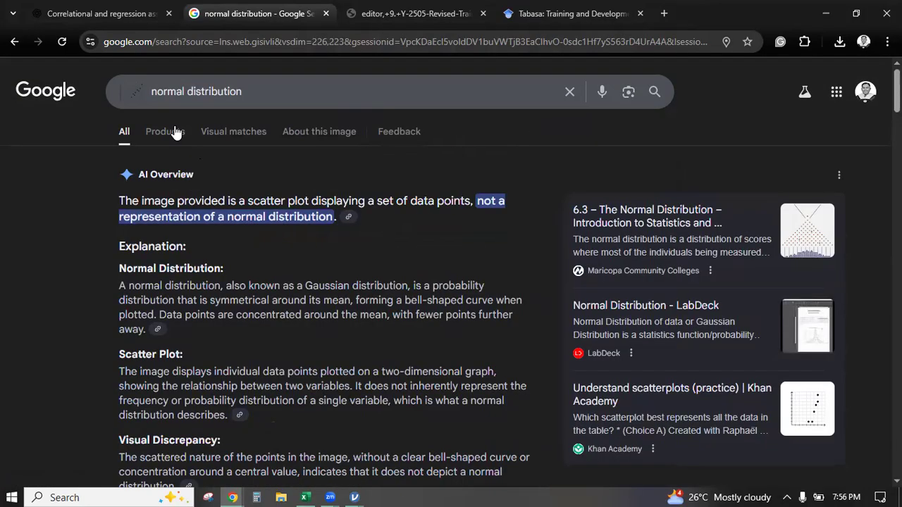
Clear the visual search query and go back to the "scatter plot outliers" image results.
click(134, 109)
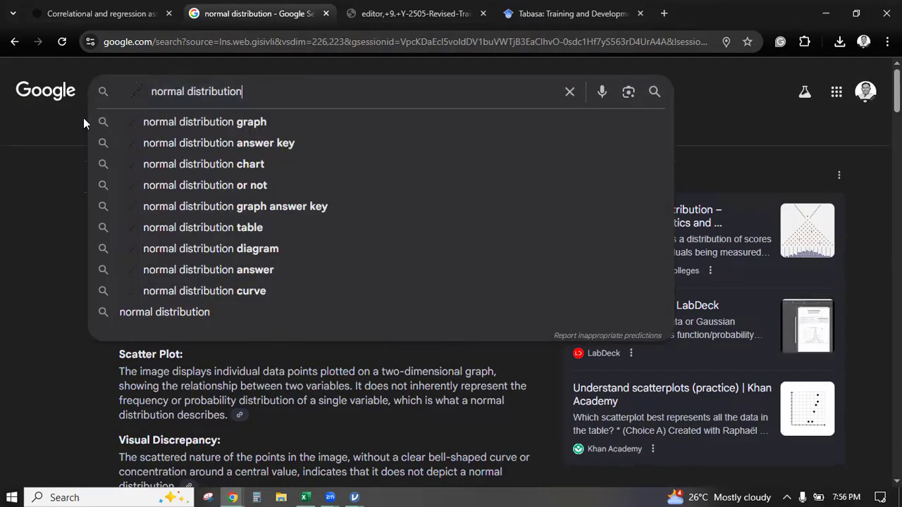
click(142, 93)
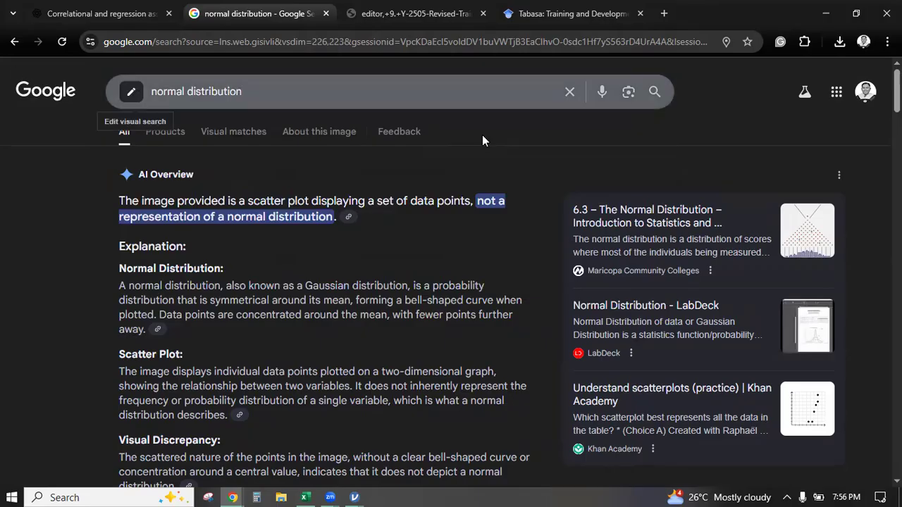
click(568, 91)
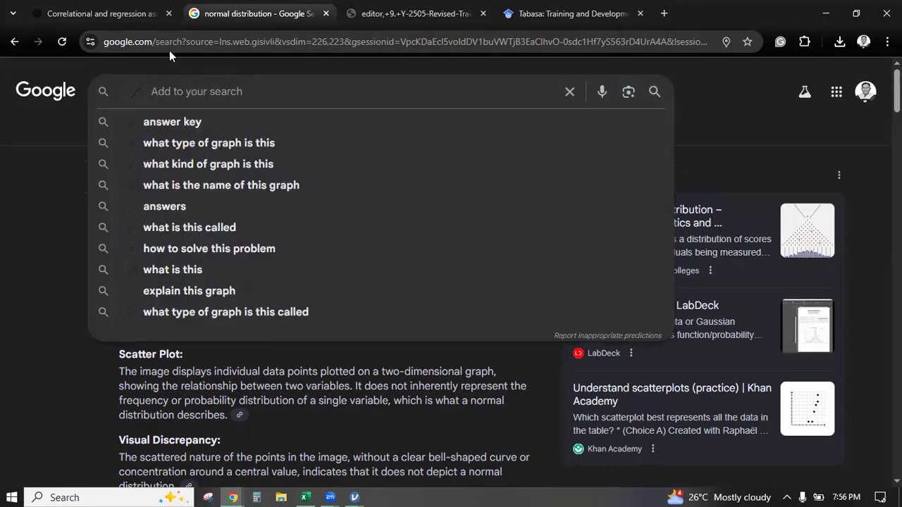
click(15, 42)
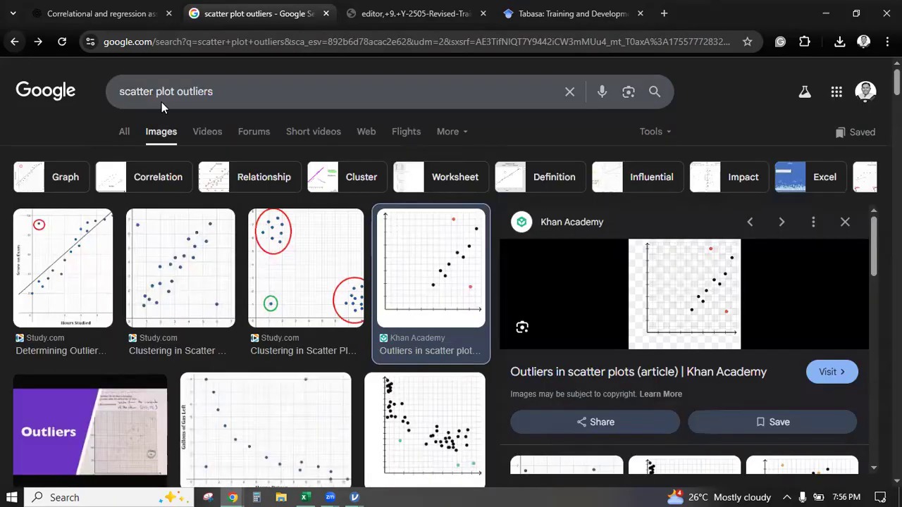
Replace the query with the suggested search "normal probability plot" and show all results instead of images only.
click(162, 102)
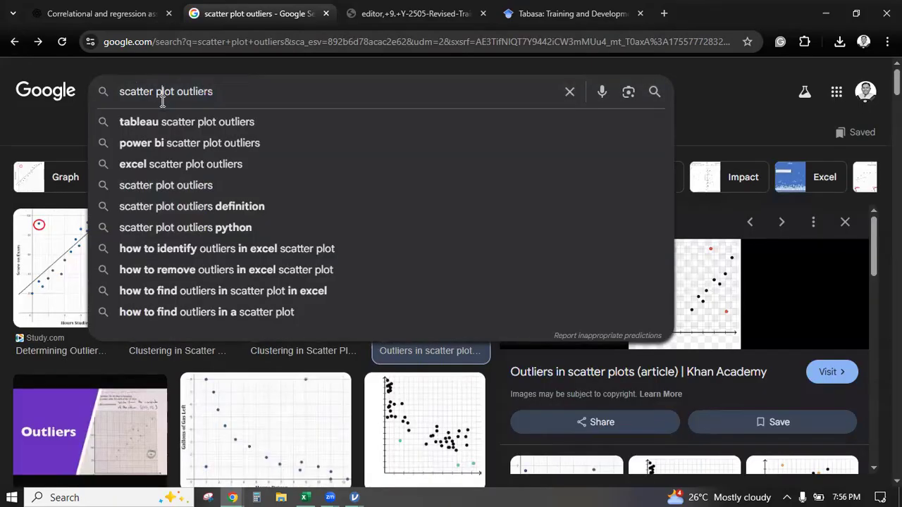
key(ctrl+a)
text(norma)
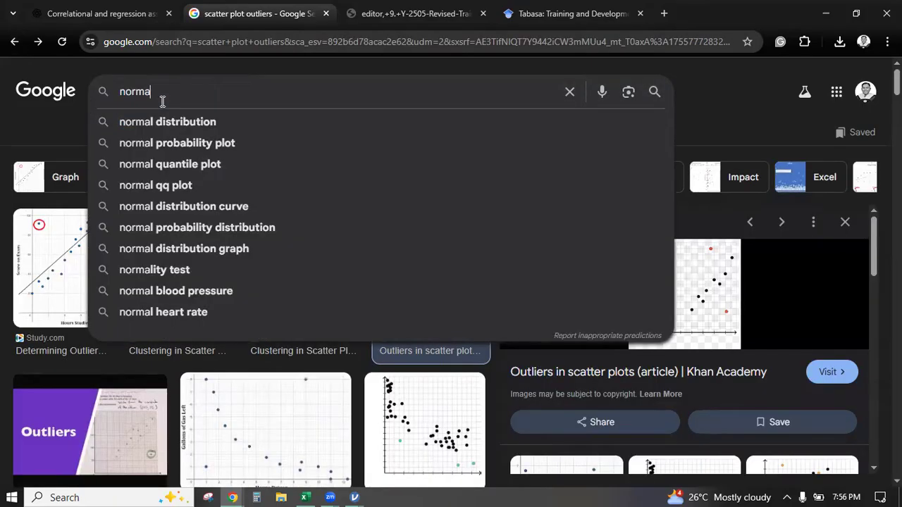
click(177, 142)
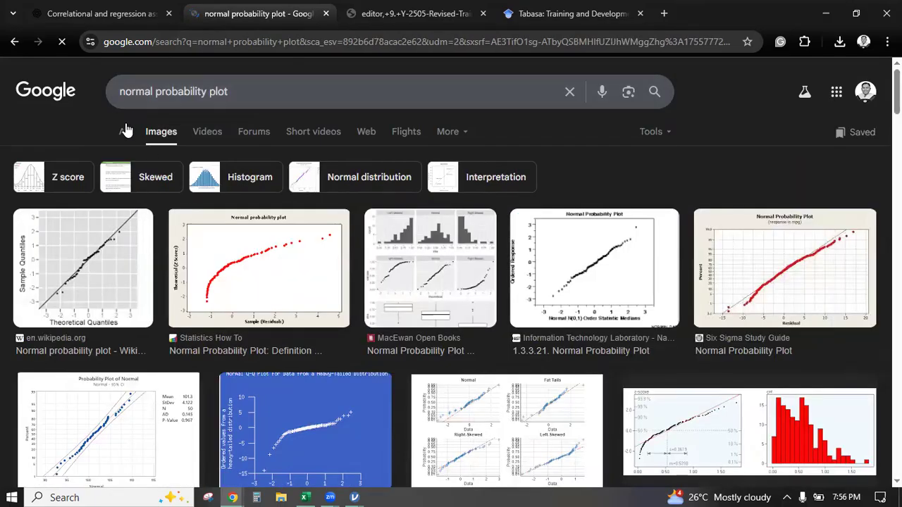
click(119, 134)
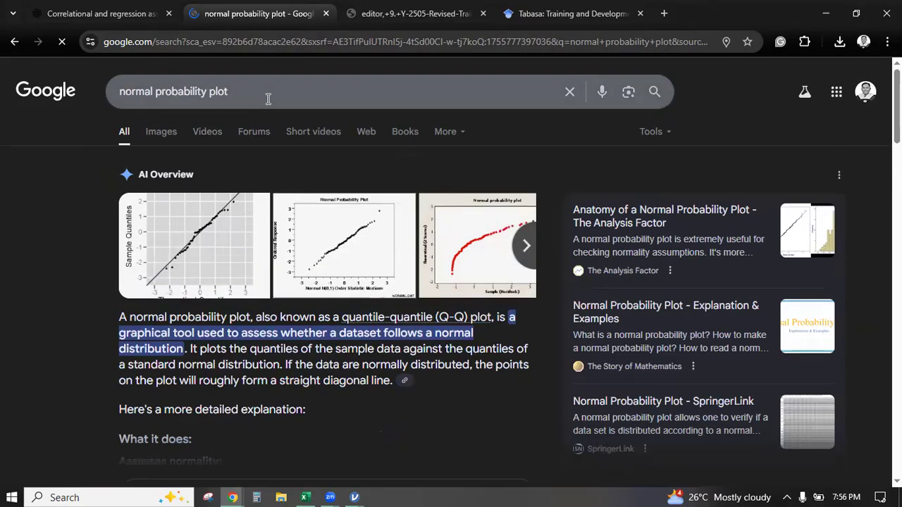
Change the Google query to the suggested search "normal distribution curve" and open its results.
click(268, 98)
key(BackSpace)
key(BackSpace)
key(BackSpace)
key(BackSpace)
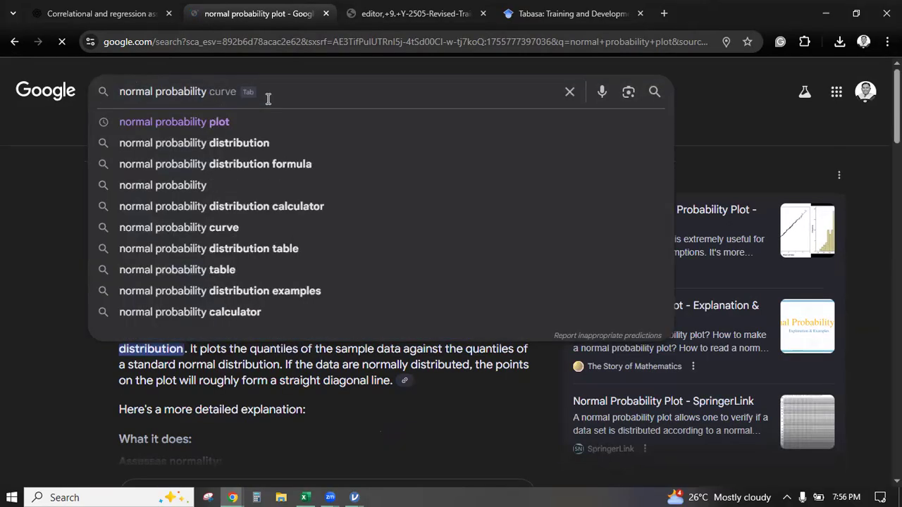
key(BackSpace)
key(BackSpace)
key(BackSpace)
key(BackSpace)
key(BackSpace)
key(BackSpace)
key(BackSpace)
key(BackSpace)
key(BackSpace)
key(BackSpace)
key(BackSpace)
key(BackSpace)
text(distri)
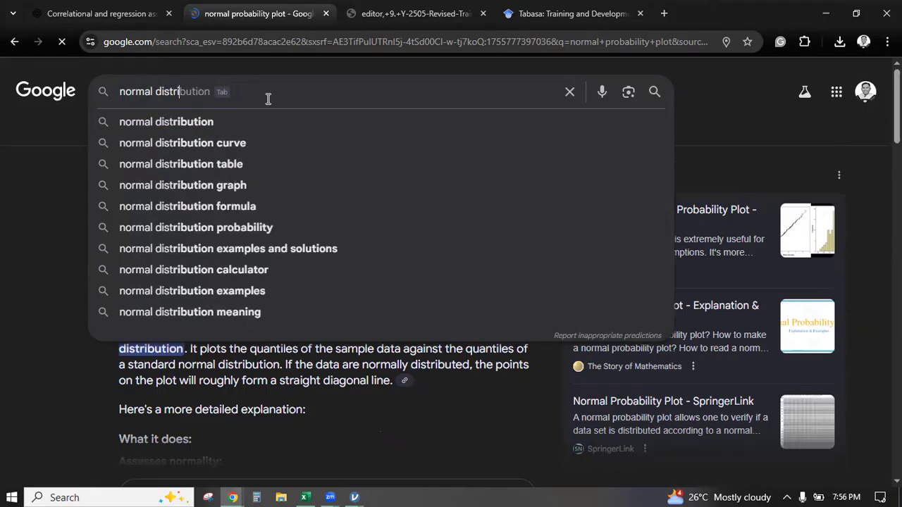
key(Down)
key(Down)
key(Return)
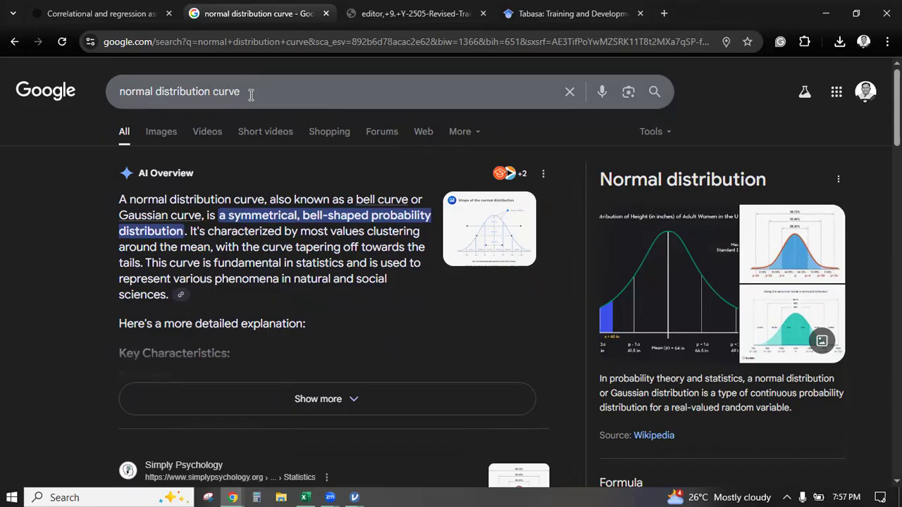
Return to the ChatGPT checklist and review the remaining Pearson's r assumptions and the Spearman's rho assumptions.
click(118, 9)
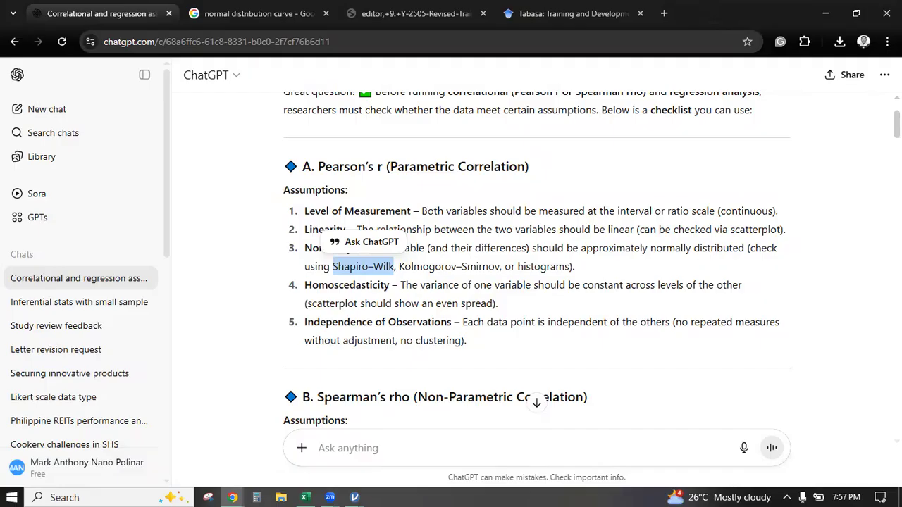
scroll(592, 261, down, 1)
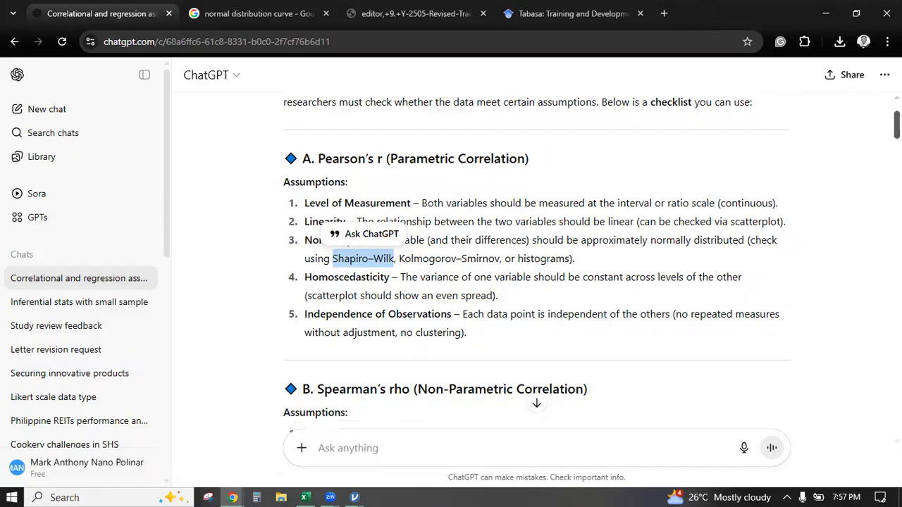
scroll(501, 346, down, 2)
scroll(501, 346, up, 1)
scroll(457, 171, down, 1)
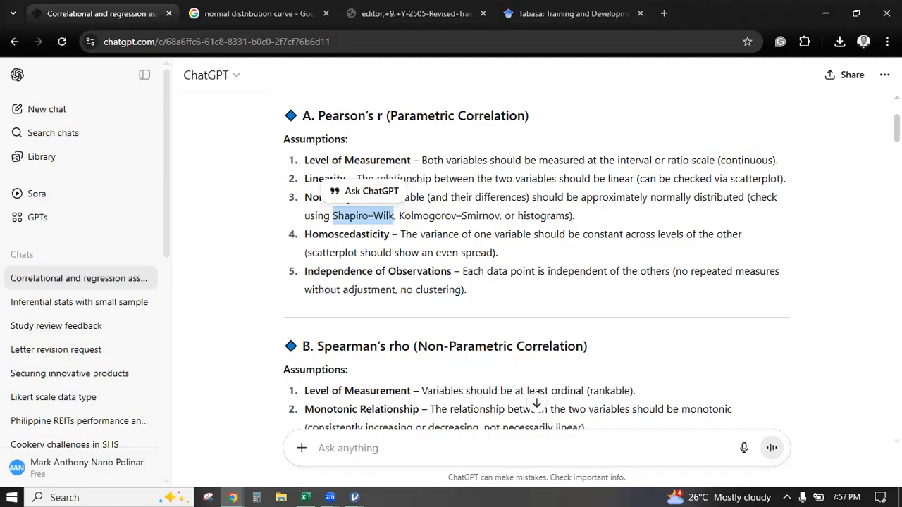
scroll(536, 261, down, 2)
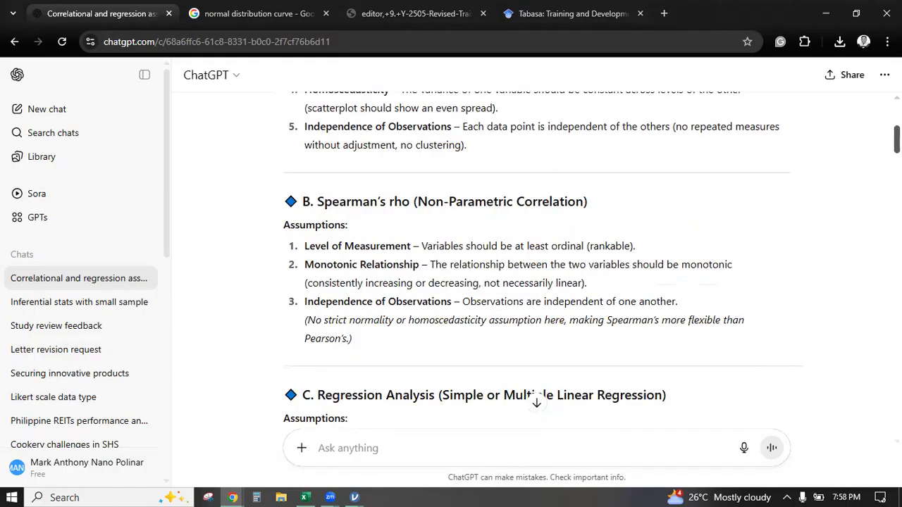
scroll(535, 261, down, 1)
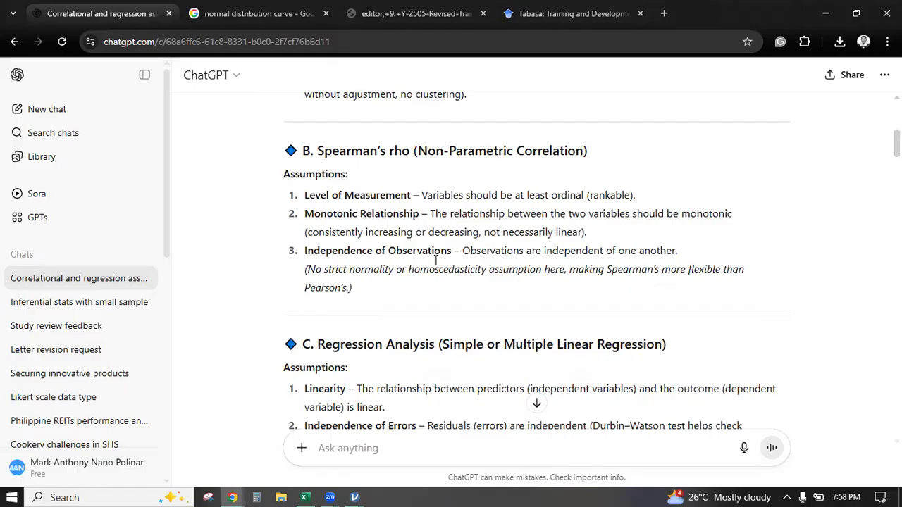
Switch to jamovi and start a Correlation Matrix analysis on the open dataset.
key(alt+Tab)
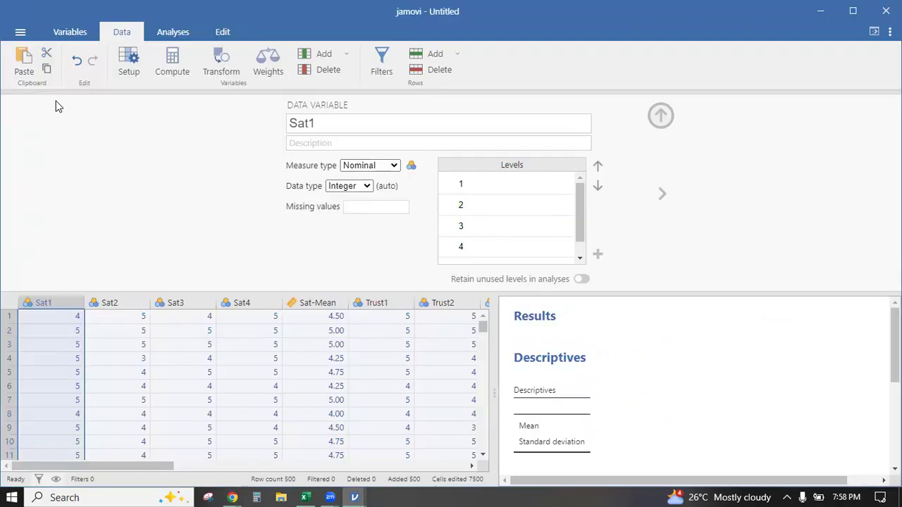
click(172, 37)
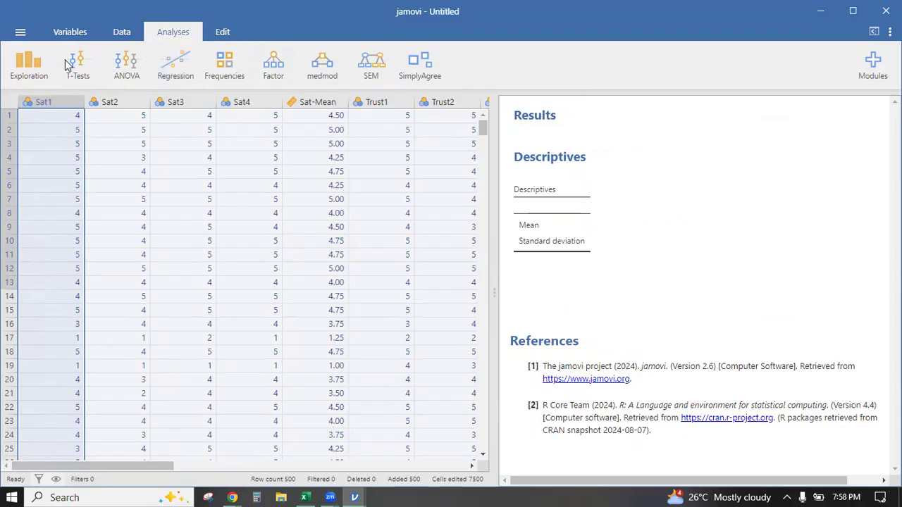
click(179, 79)
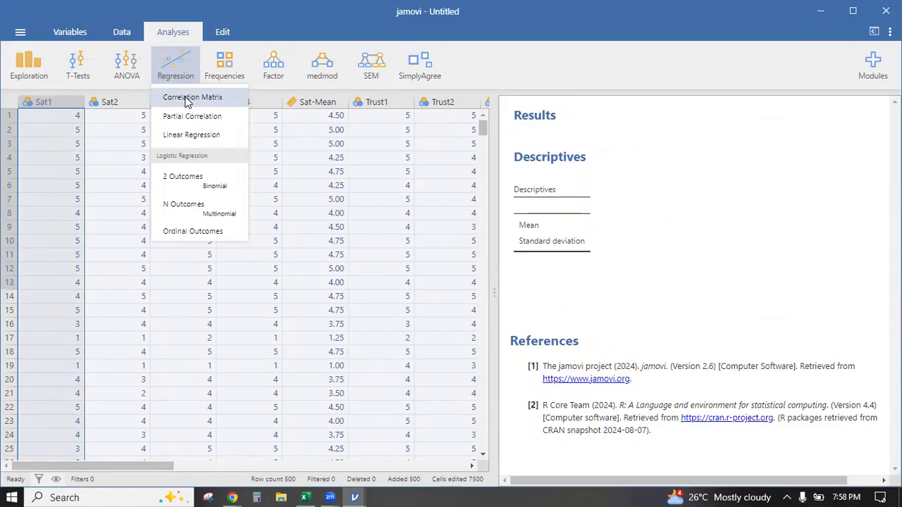
click(188, 103)
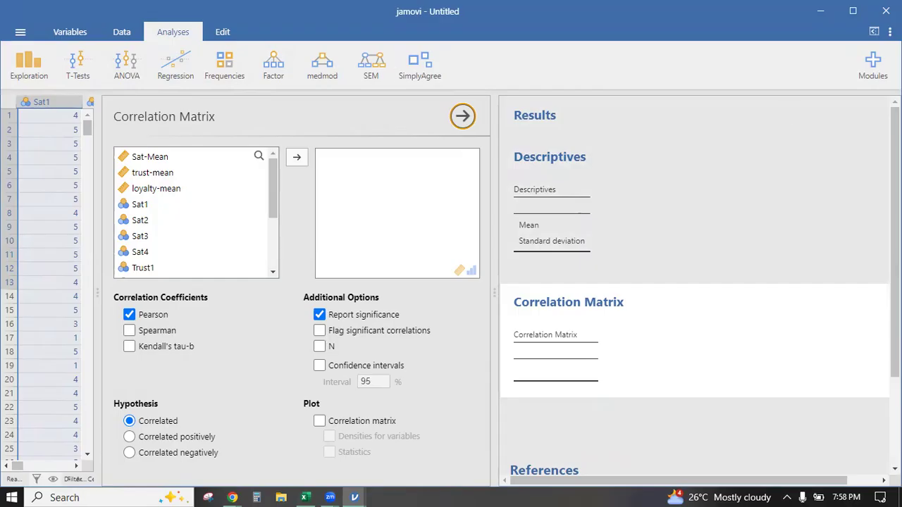
Start a Descriptives analysis and turn on box plots in its plot options.
scroll(865, 123, down, 1)
scroll(865, 123, up, 1)
click(35, 83)
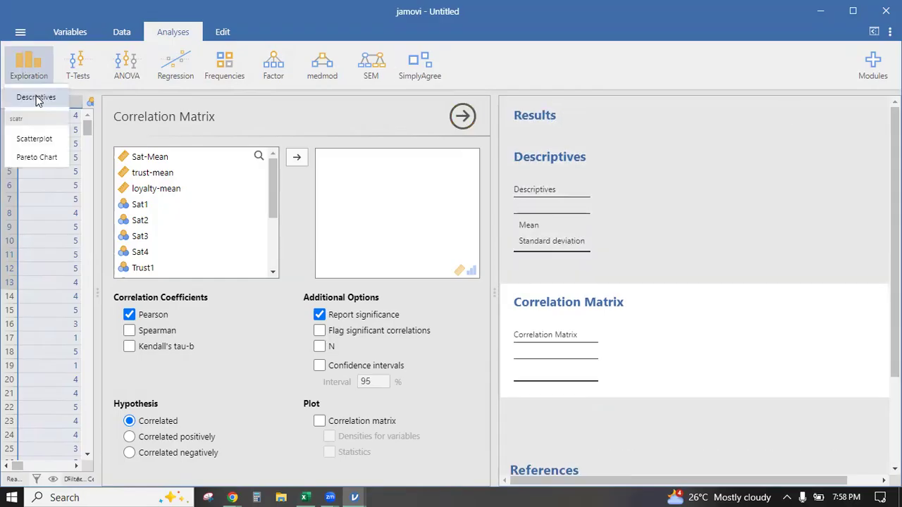
click(36, 97)
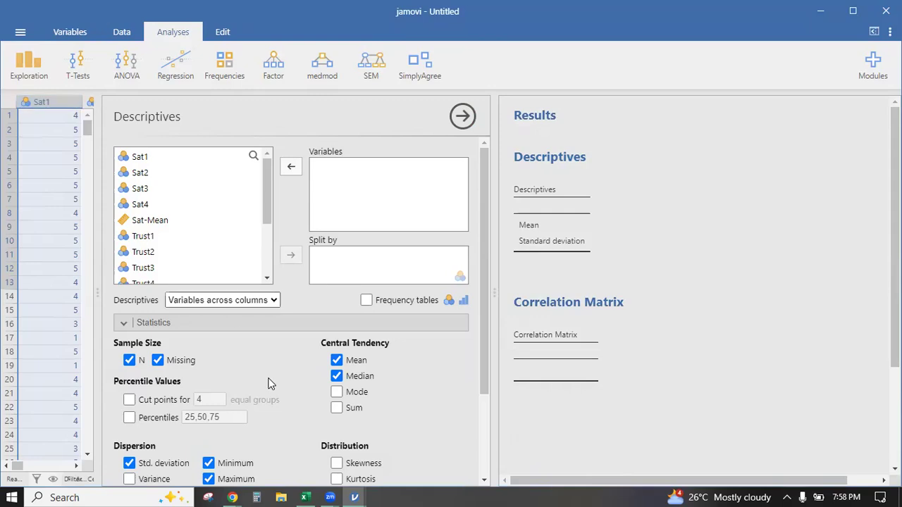
scroll(281, 348, down, 2)
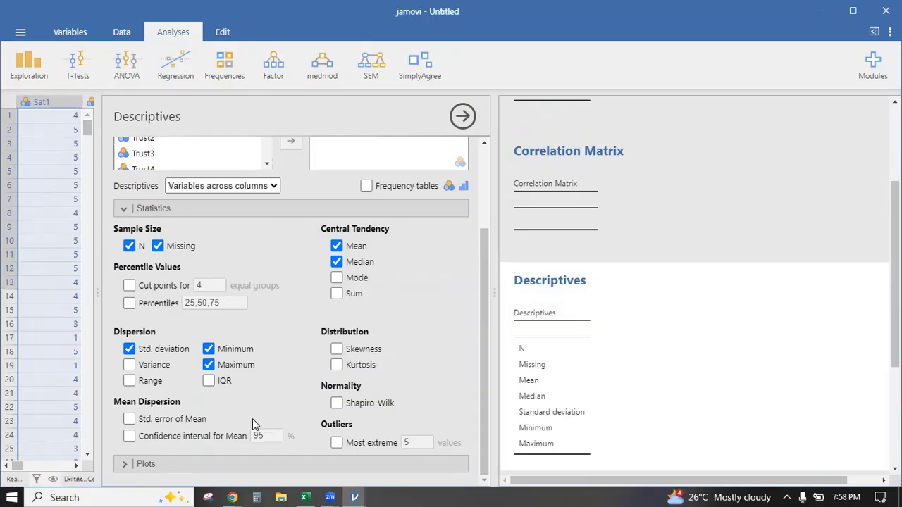
click(167, 462)
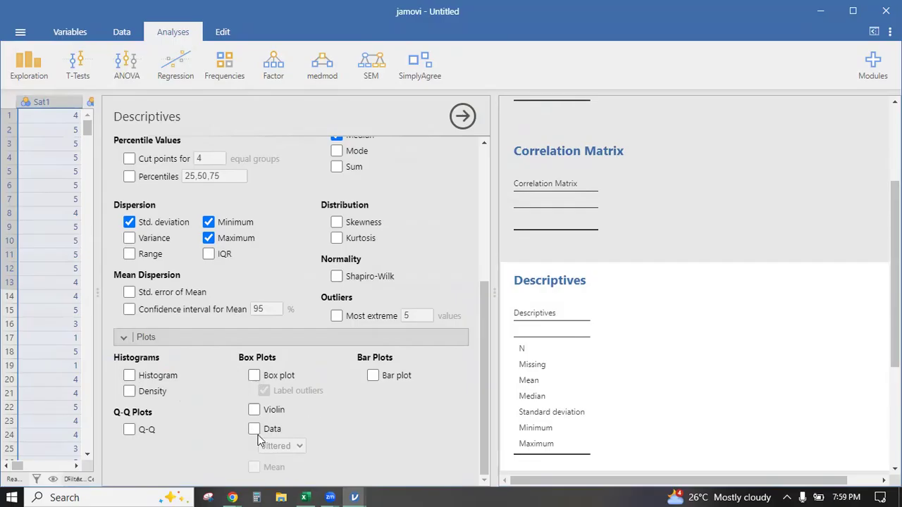
click(254, 375)
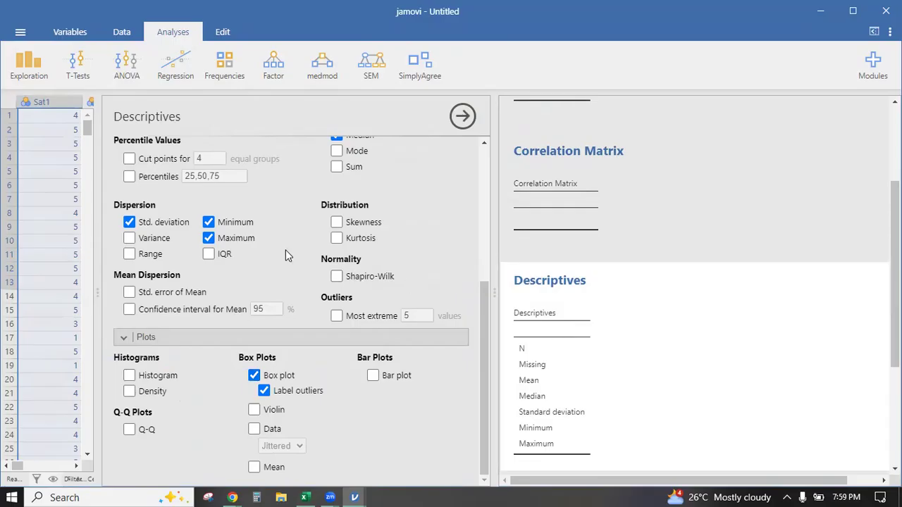
Add the items Sat1 to Sat4, Trust1 to Trust4 and L1 to L4 as the variables of the Descriptives analysis.
scroll(285, 250, up, 4)
click(163, 159)
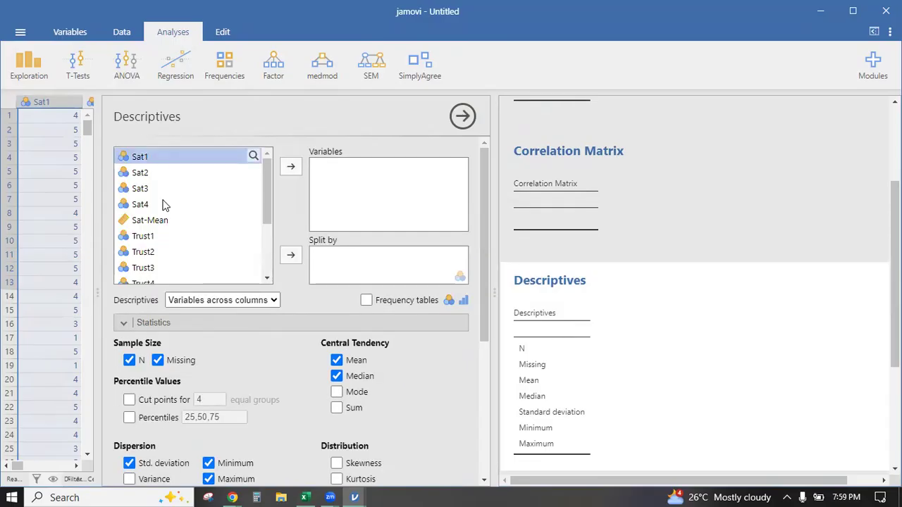
shift+click(162, 204)
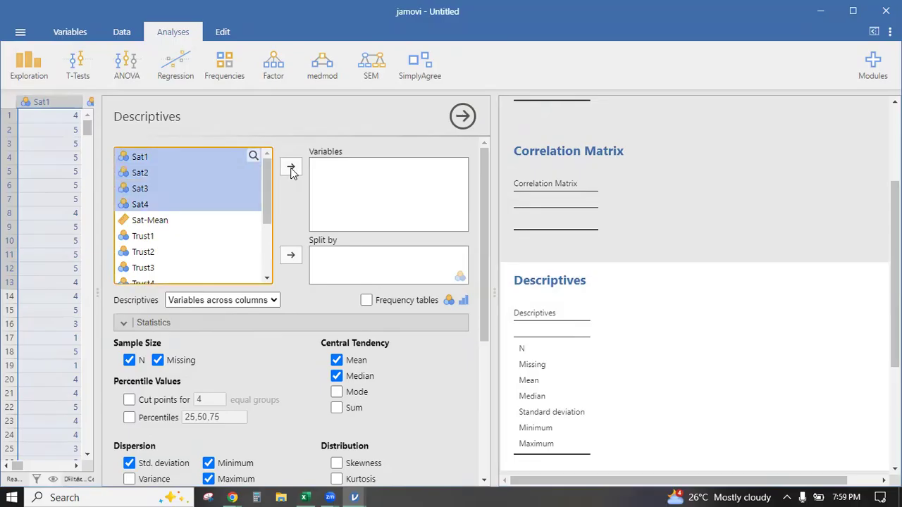
click(163, 173)
shift+click(174, 220)
click(290, 172)
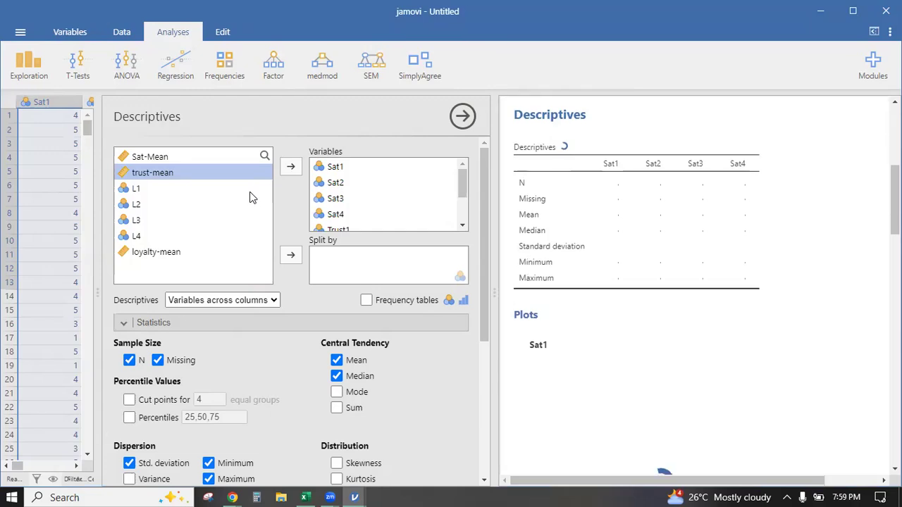
click(203, 189)
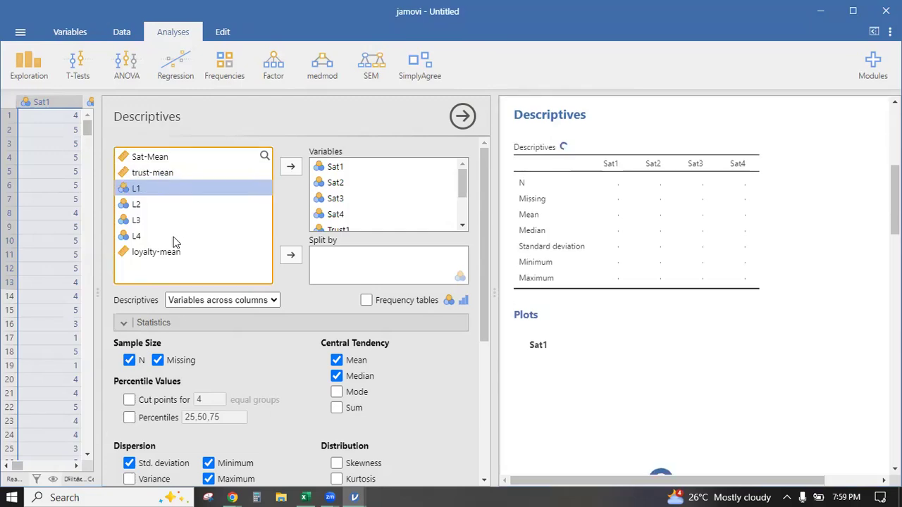
shift+click(175, 239)
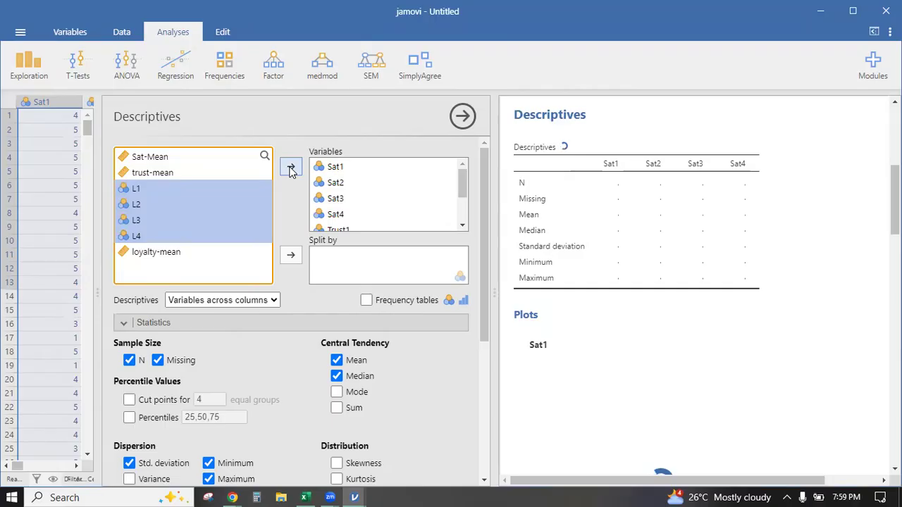
click(292, 172)
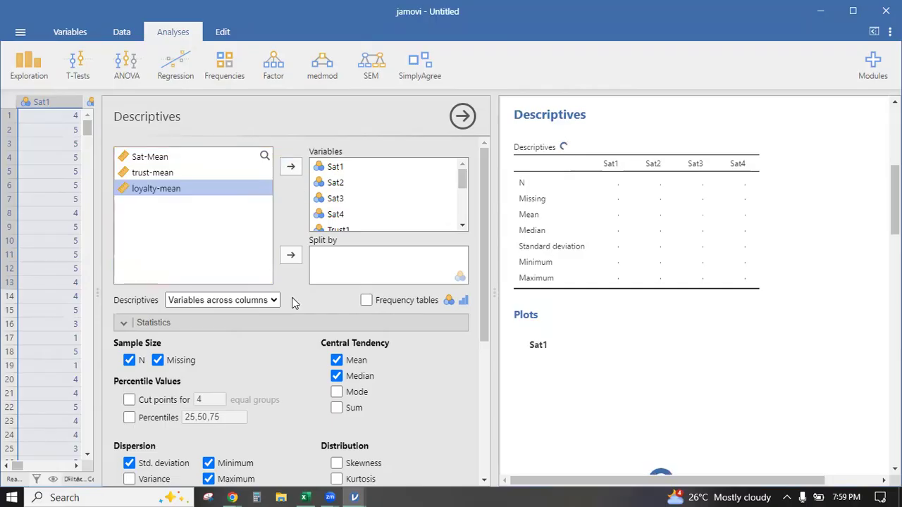
Examine the box plots of the satisfaction, trust and loyalty items for outliers.
scroll(270, 282, down, 3)
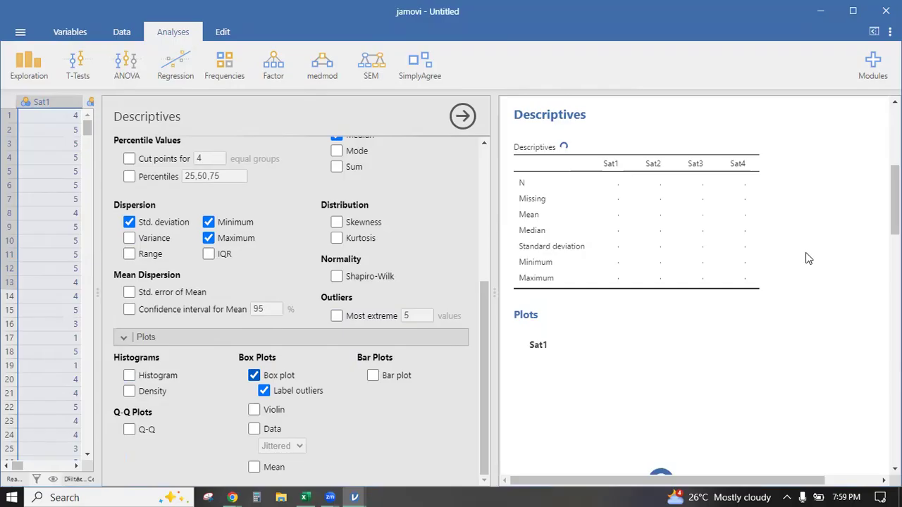
scroll(808, 258, down, 5)
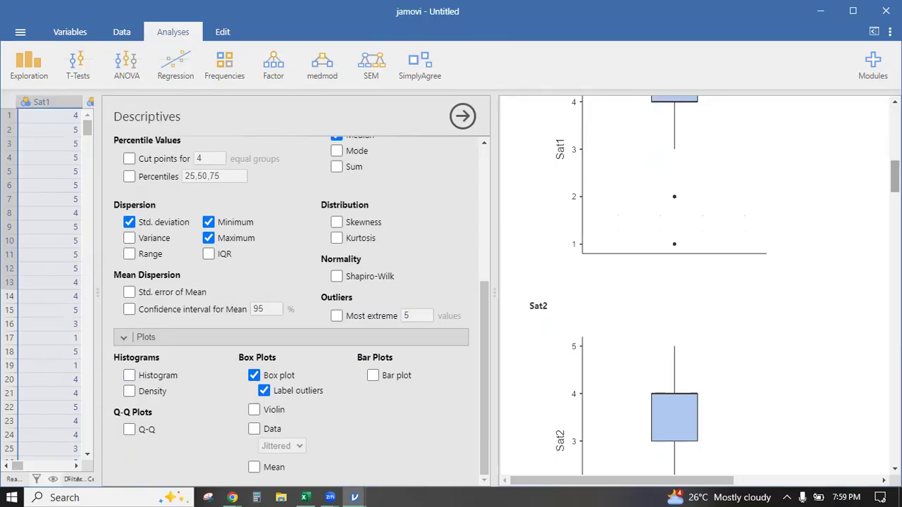
drag(894, 176, 894, 170)
scroll(694, 289, up, 1)
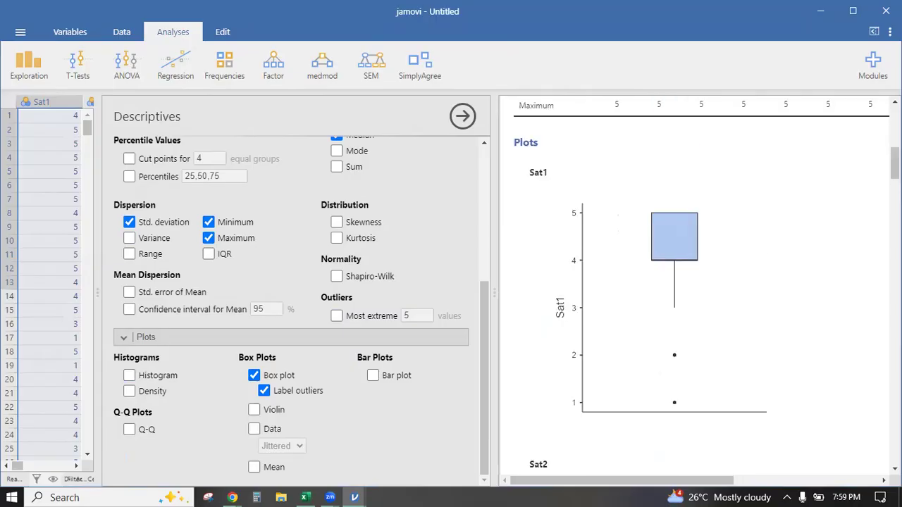
scroll(694, 289, down, 1)
scroll(694, 289, down, 2)
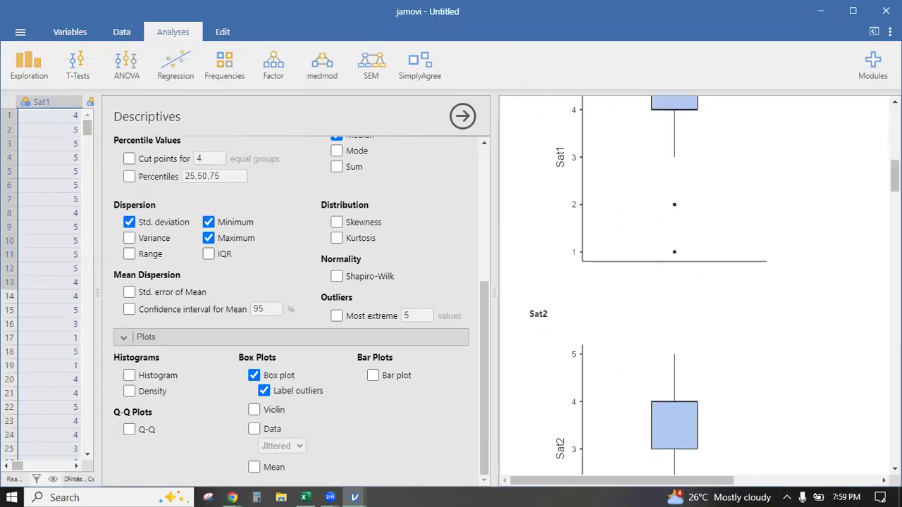
scroll(694, 288, up, 1)
scroll(694, 289, down, 4)
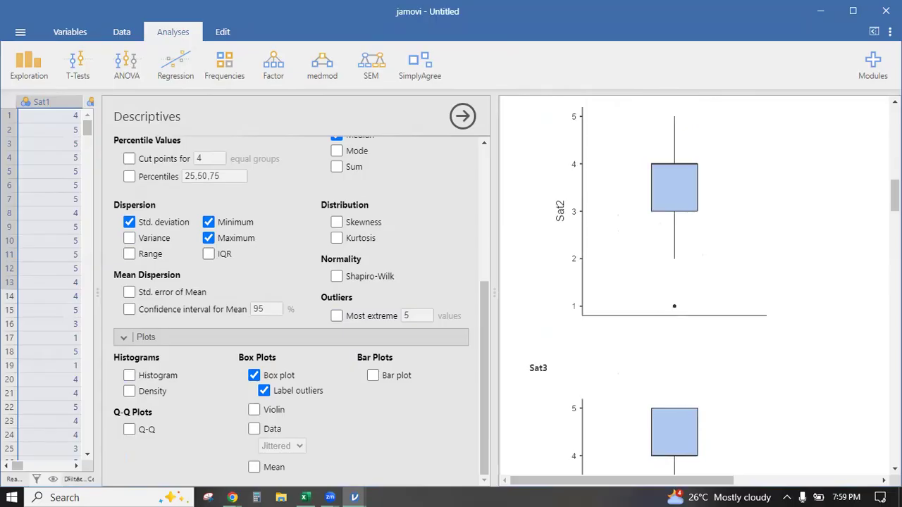
scroll(807, 282, down, 8)
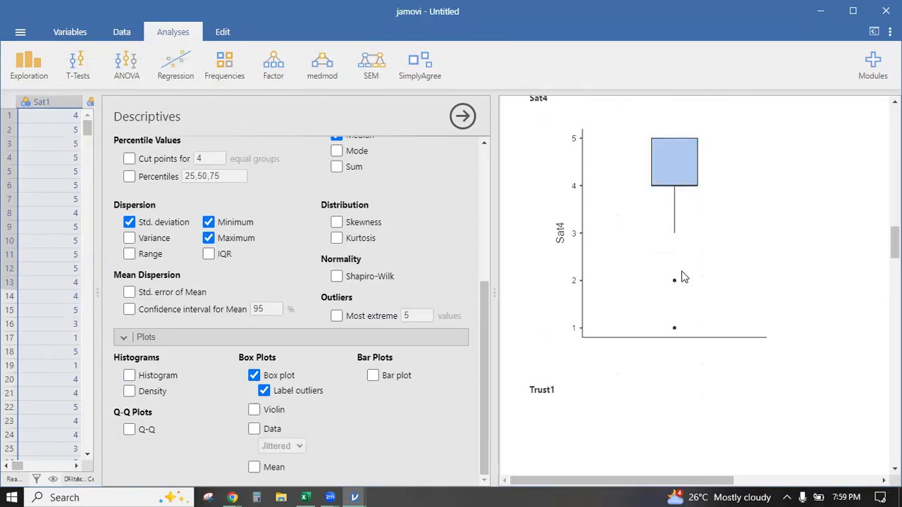
scroll(663, 263, down, 1)
drag(895, 243, 879, 381)
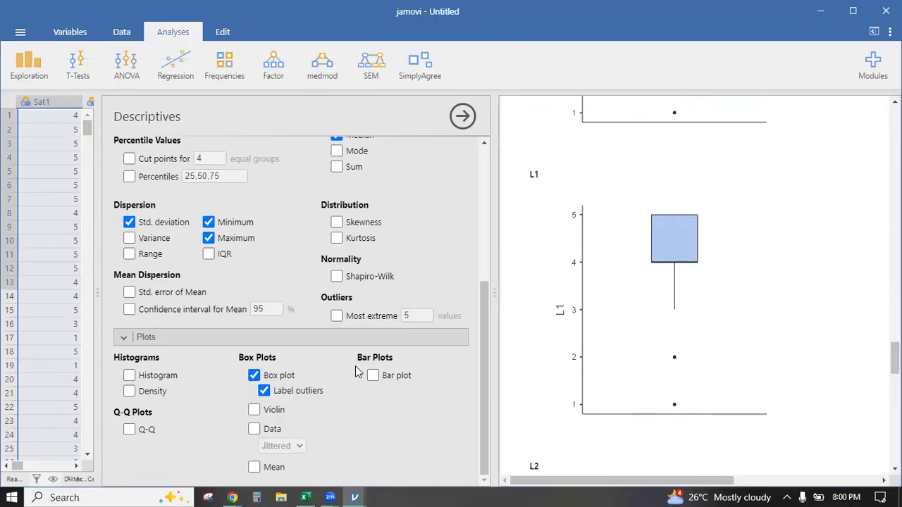
Replace the box plots with histograms in the Descriptives analysis.
click(129, 375)
click(254, 376)
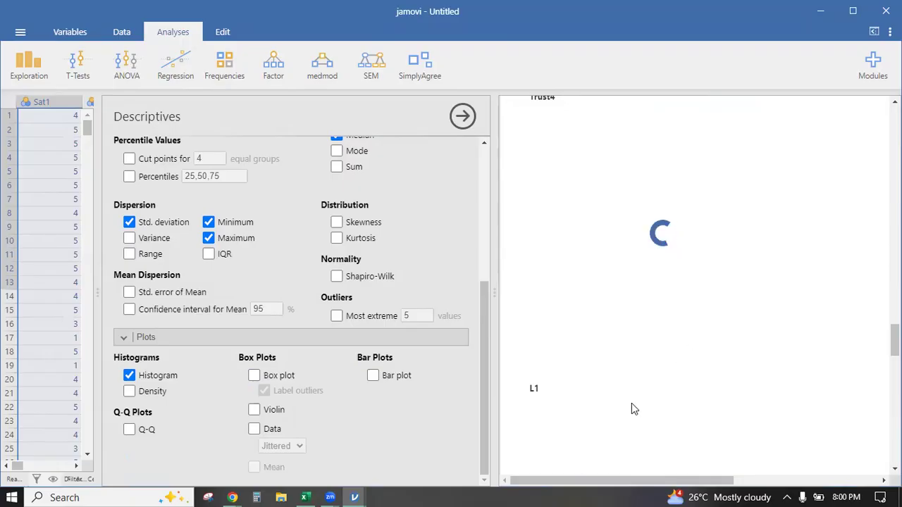
Switch to the ChatGPT checklist in Chrome and review the normality assumption for Pearson's r.
key(alt+Tab)
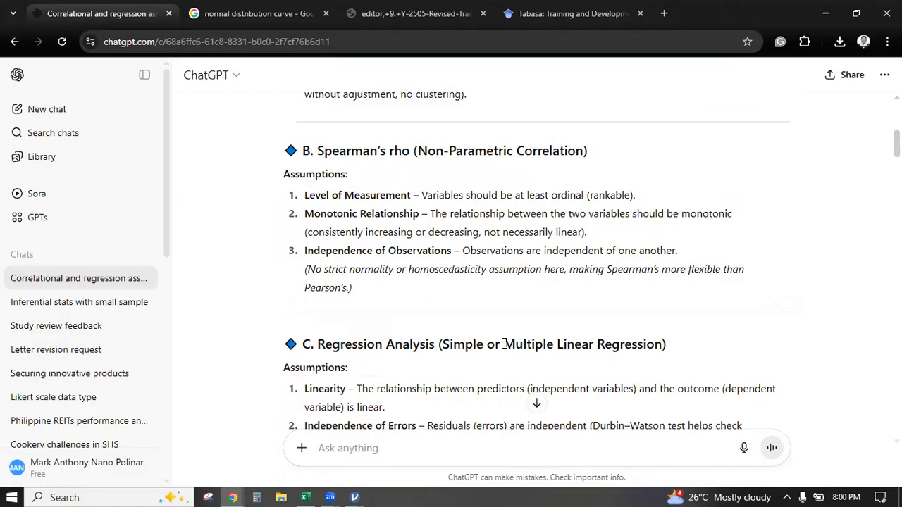
scroll(287, 320, up, 5)
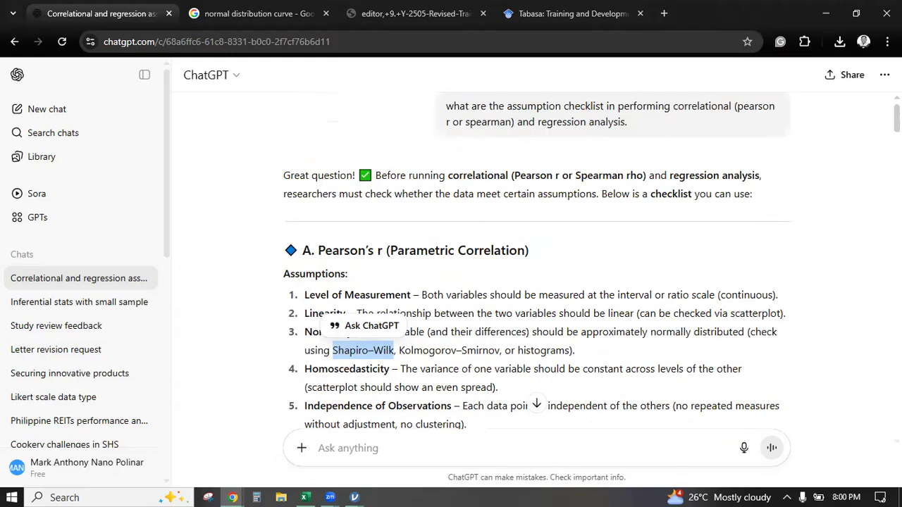
scroll(634, 275, down, 1)
click(325, 287)
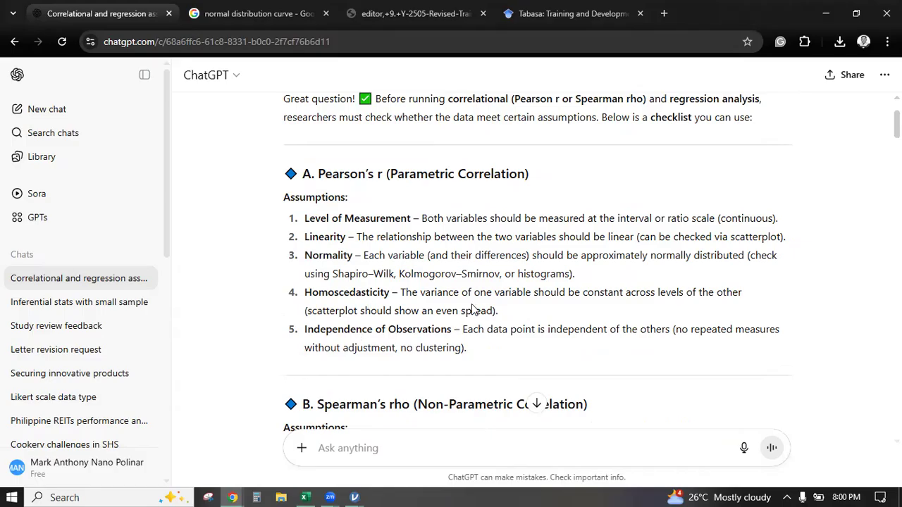
Return to jamovi and examine the shape of the histograms for the loyalty, trust and satisfaction items.
key(alt+Tab)
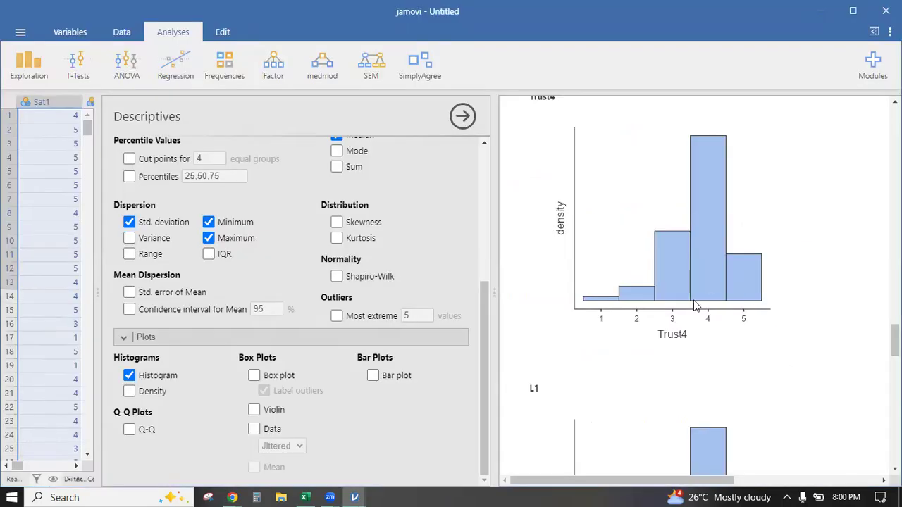
scroll(696, 305, down, 4)
scroll(695, 305, down, 6)
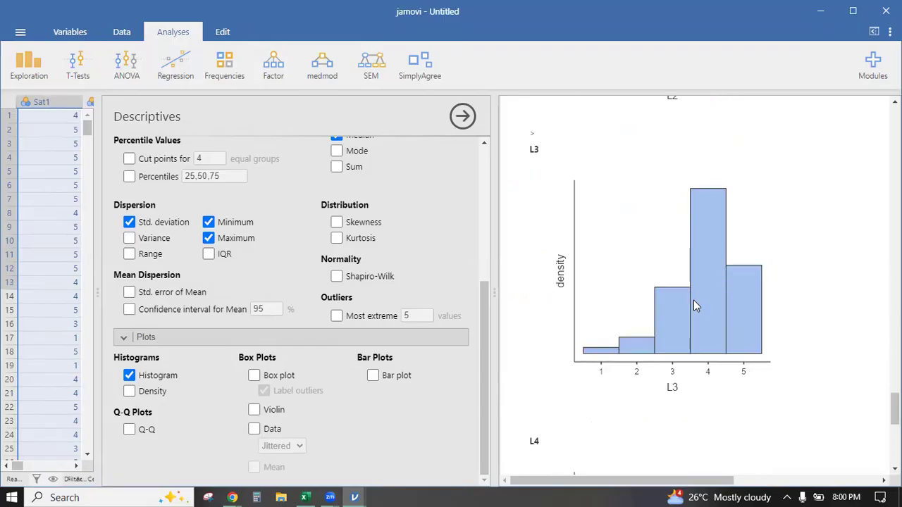
scroll(694, 305, down, 2)
scroll(693, 305, down, 4)
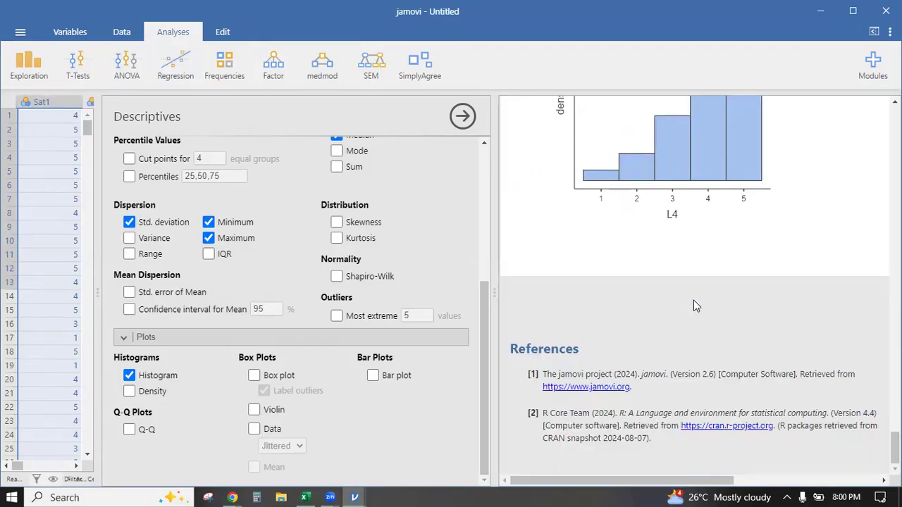
scroll(696, 303, up, 1)
scroll(696, 298, up, 12)
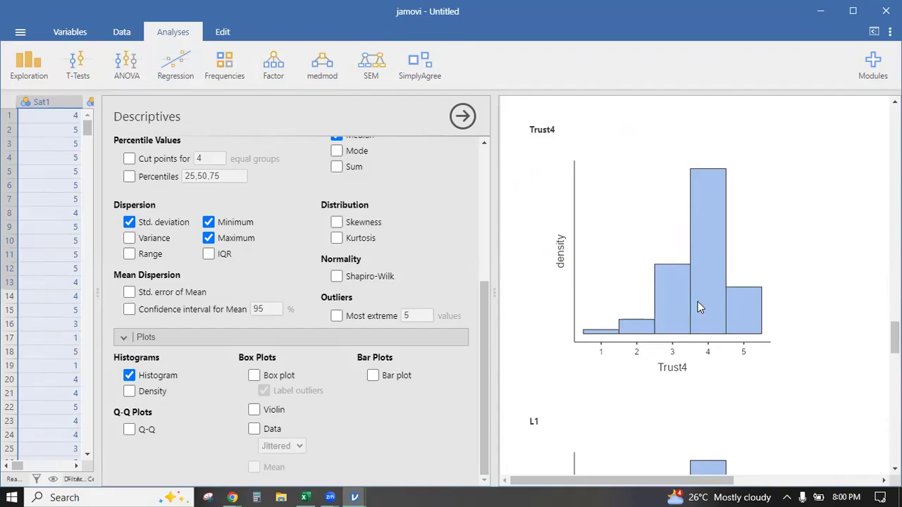
scroll(733, 314, up, 6)
scroll(747, 315, up, 11)
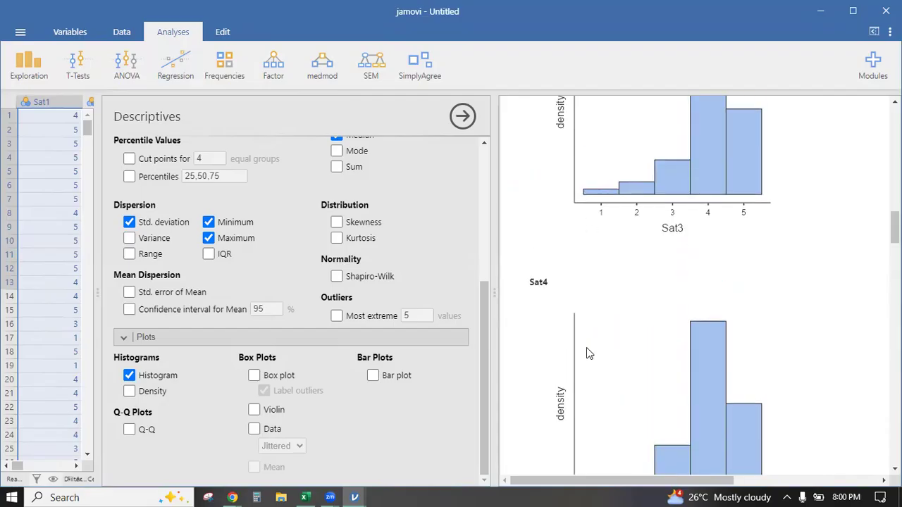
scroll(607, 257, up, 1)
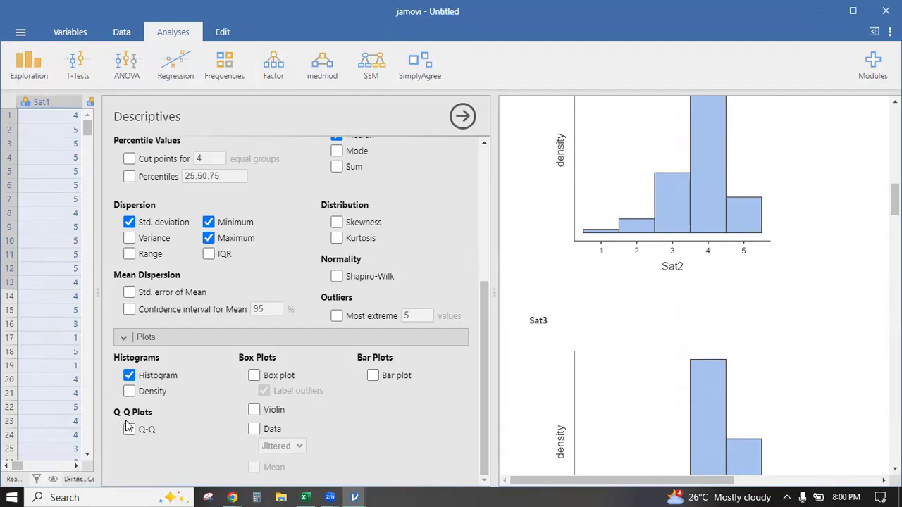
Try bar plots alongside the histograms, compare both across the items, and turn the bar plots off again.
click(376, 377)
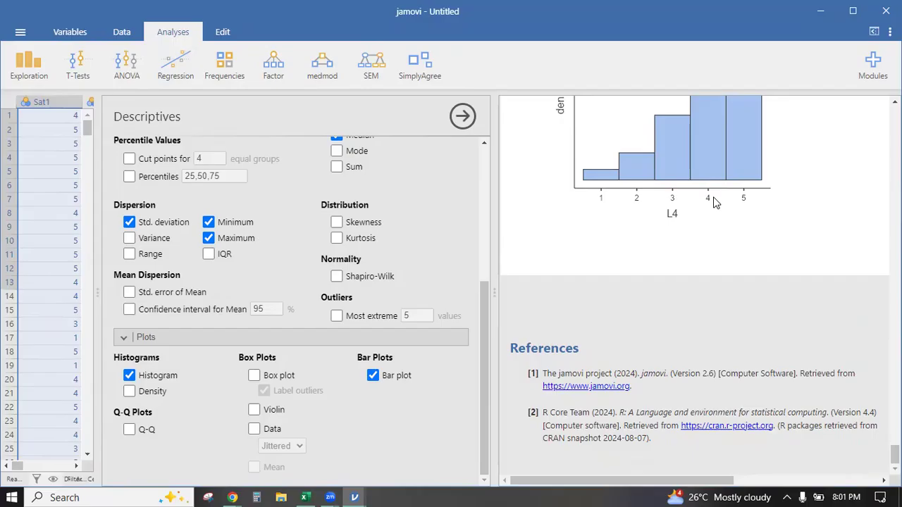
scroll(717, 203, up, 10)
scroll(714, 202, down, 10)
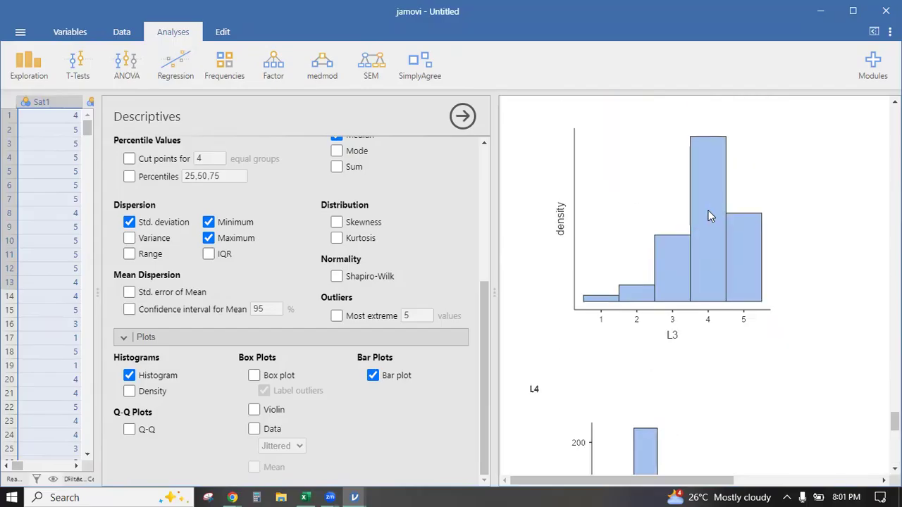
scroll(698, 233, up, 15)
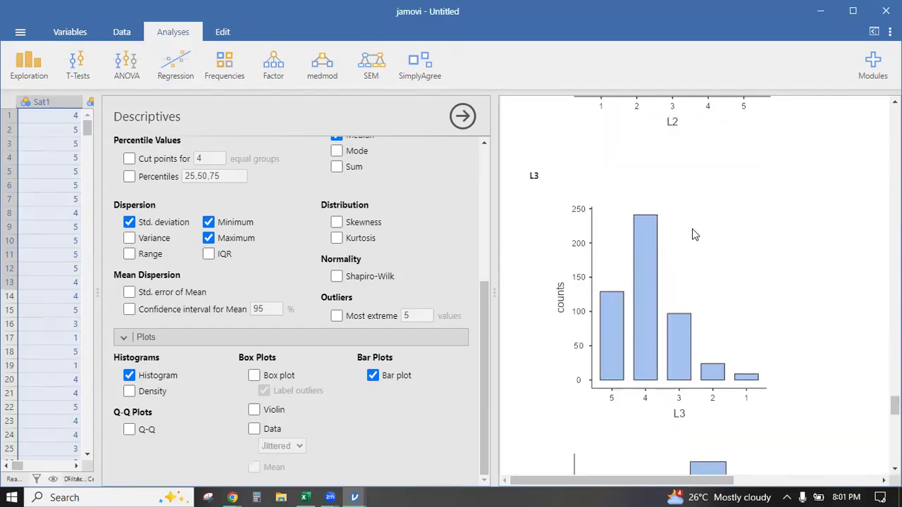
scroll(692, 235, up, 10)
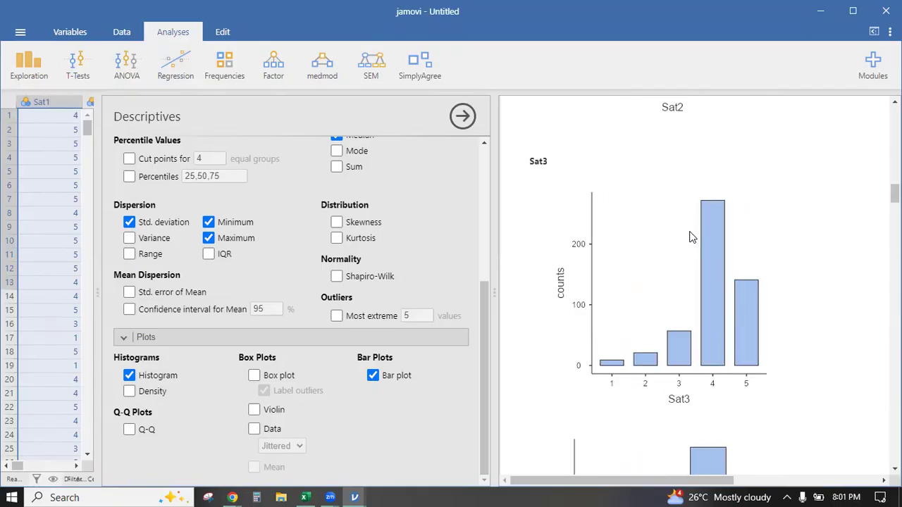
scroll(690, 238, up, 5)
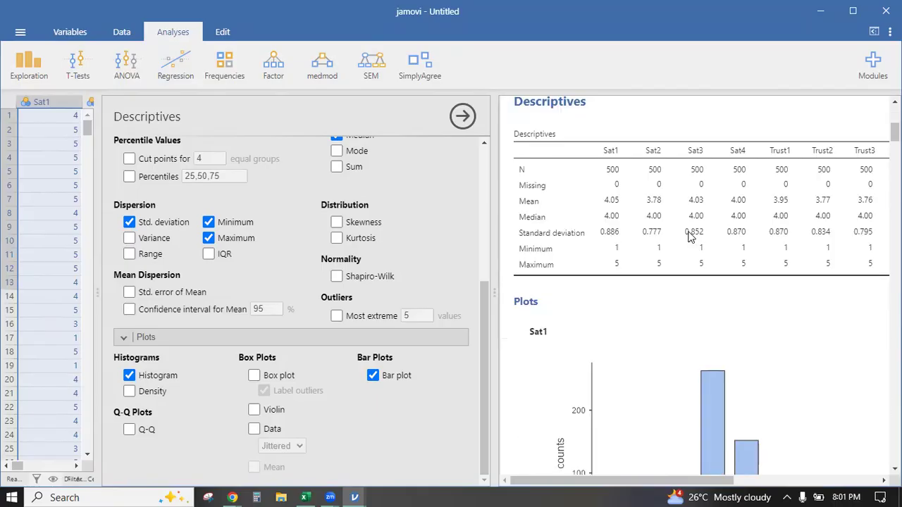
scroll(689, 236, down, 4)
scroll(682, 236, down, 12)
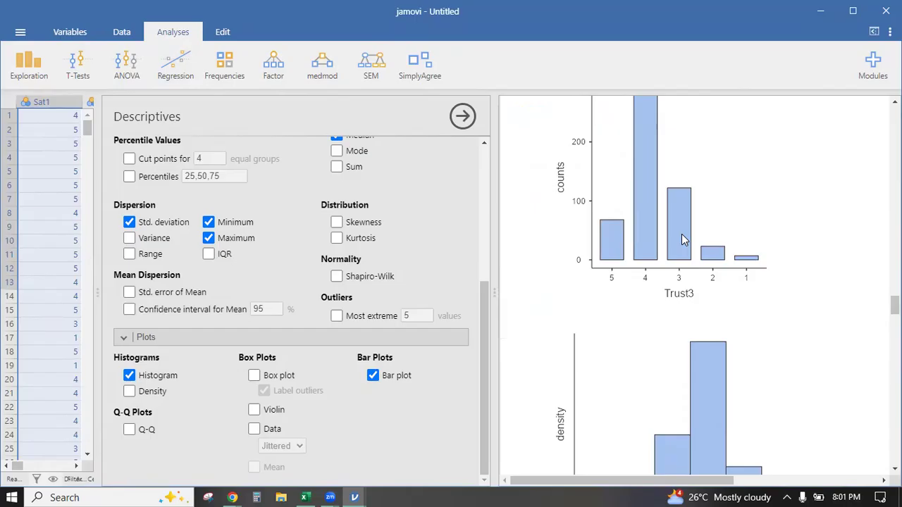
scroll(678, 238, down, 15)
click(372, 377)
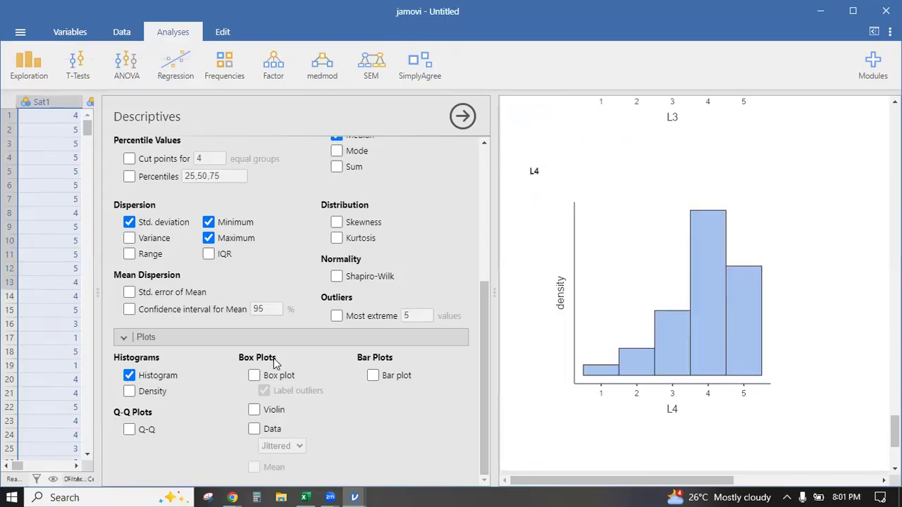
Replace the histograms with Q-Q plots in the Descriptives analysis.
click(130, 378)
click(131, 433)
scroll(612, 255, down, 3)
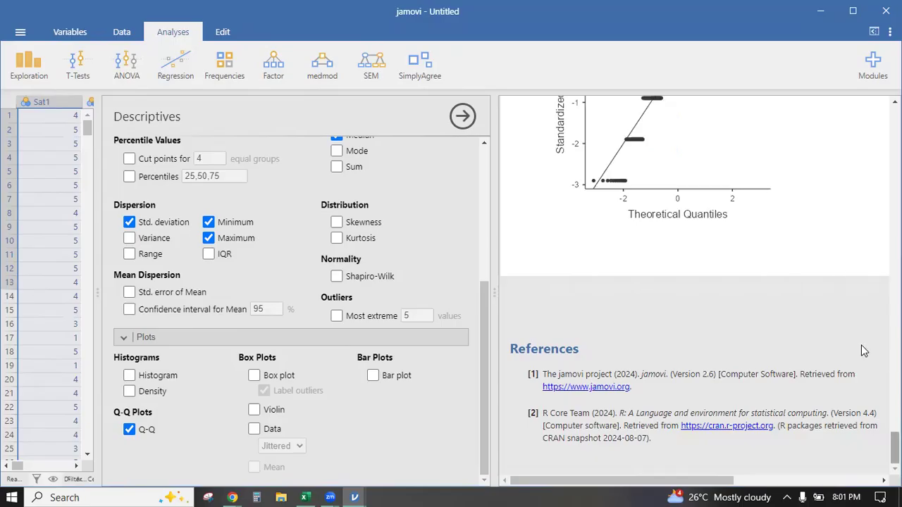
Examine how closely the points follow the reference line in the Q-Q plots of the loyalty, trust and satisfaction items.
scroll(694, 286, up, 5)
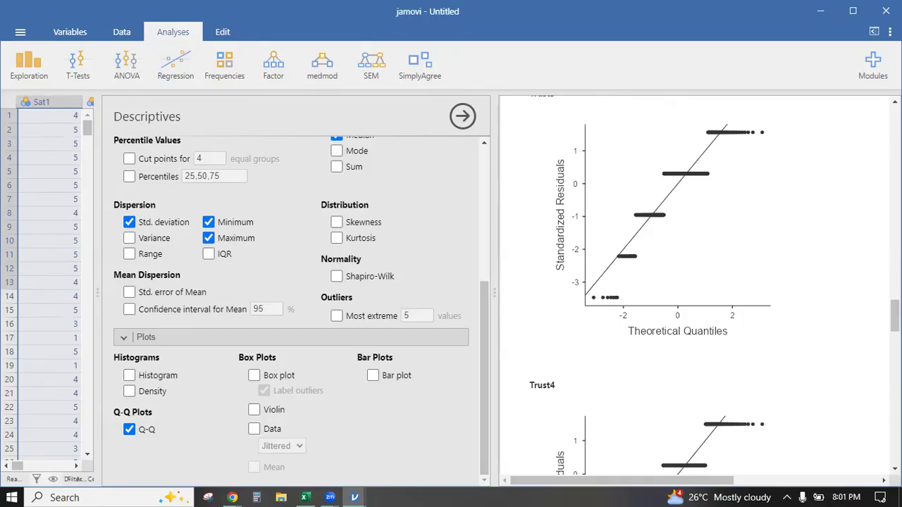
scroll(694, 285, up, 4)
scroll(694, 286, up, 4)
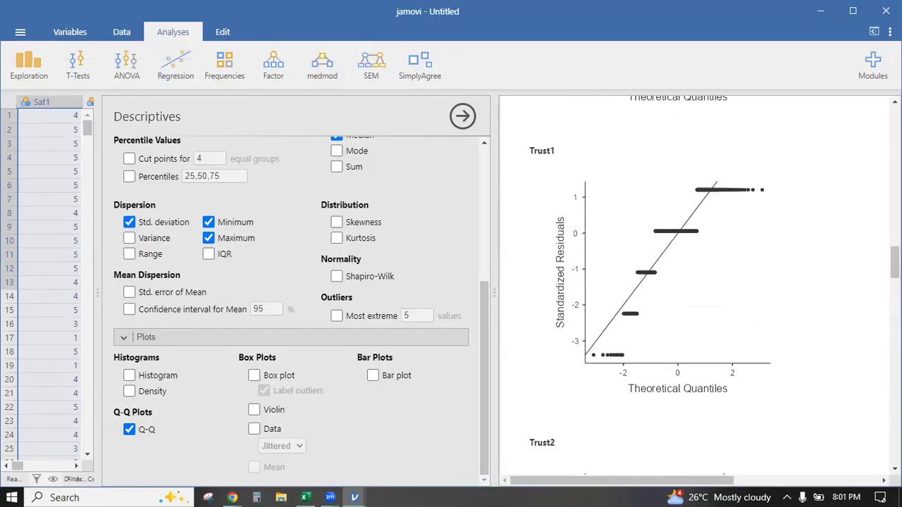
scroll(694, 286, up, 7)
scroll(694, 285, up, 3)
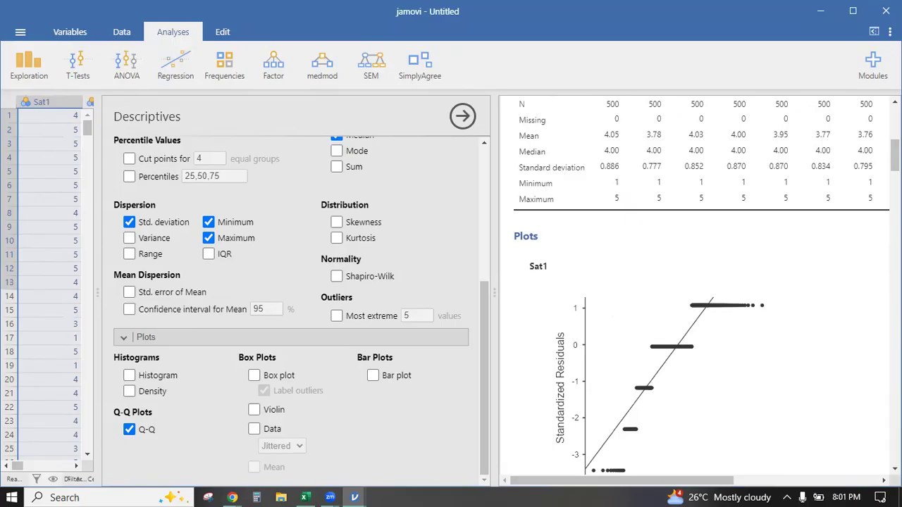
scroll(694, 285, down, 1)
scroll(694, 285, down, 3)
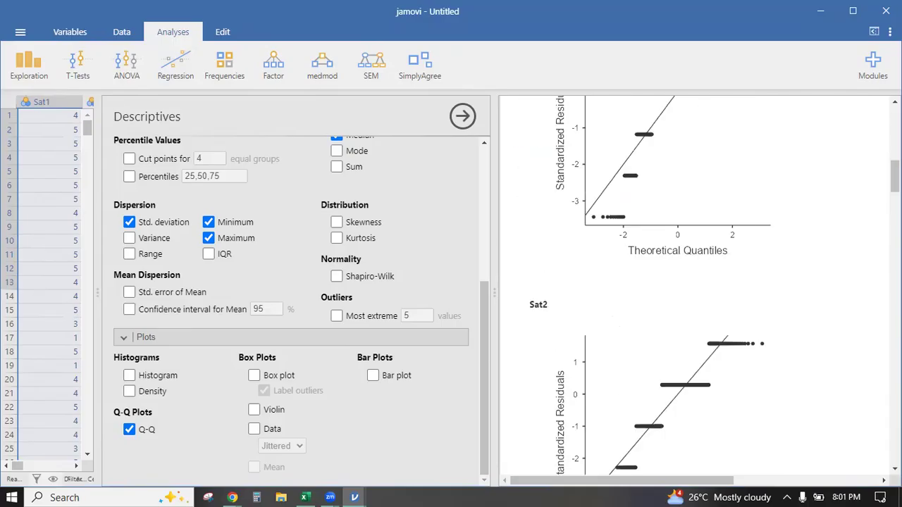
scroll(694, 285, down, 3)
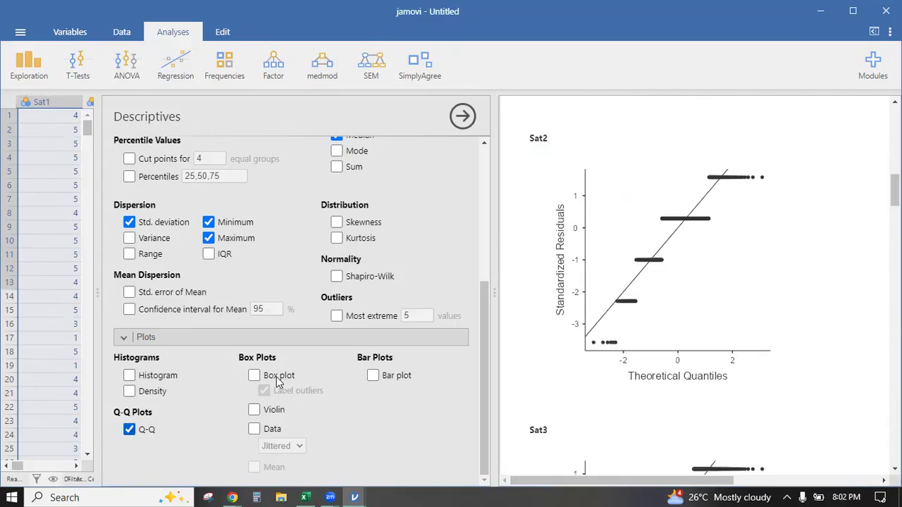
Replace the Q-Q plots with box plots and turn off the outlier labels.
click(255, 377)
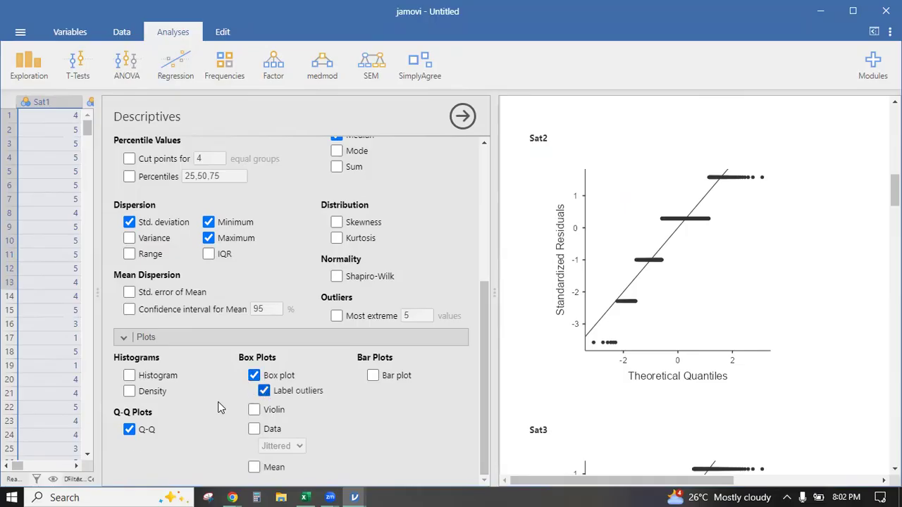
click(131, 431)
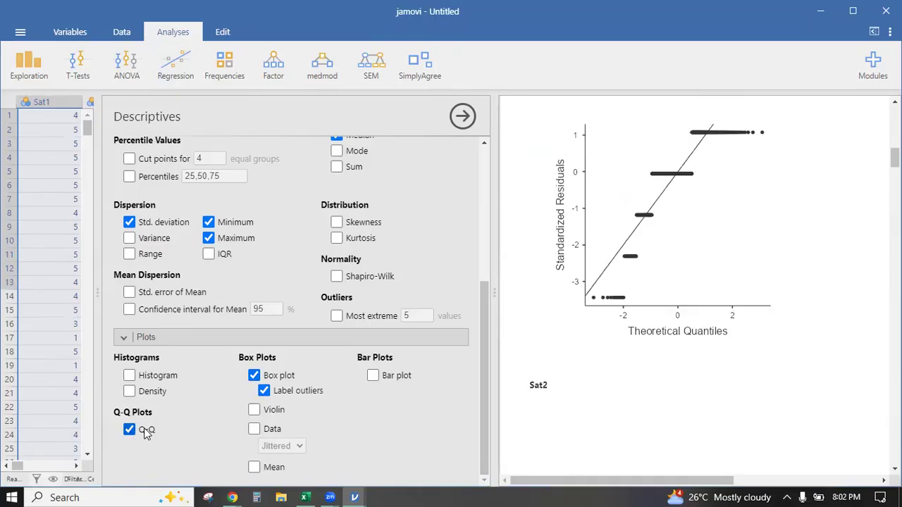
click(264, 392)
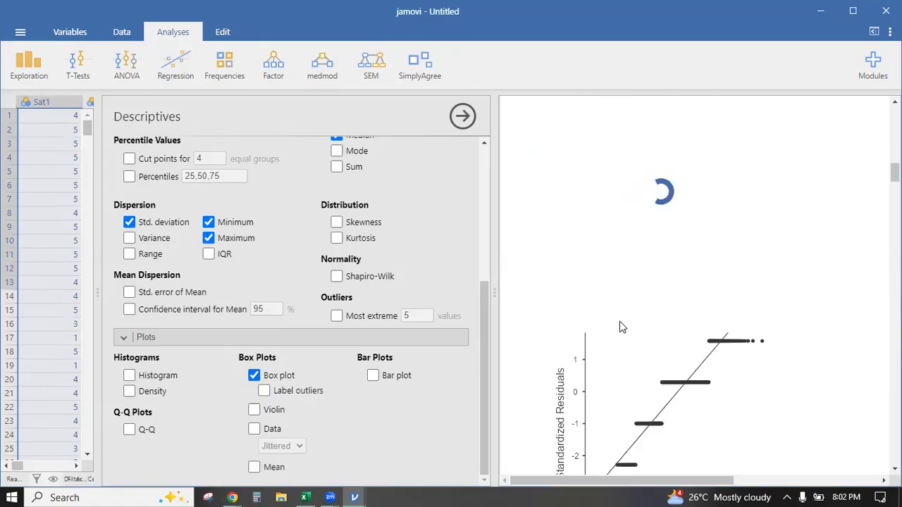
Examine the unlabelled box plots of the satisfaction and trust items for outliers.
scroll(622, 361, down, 5)
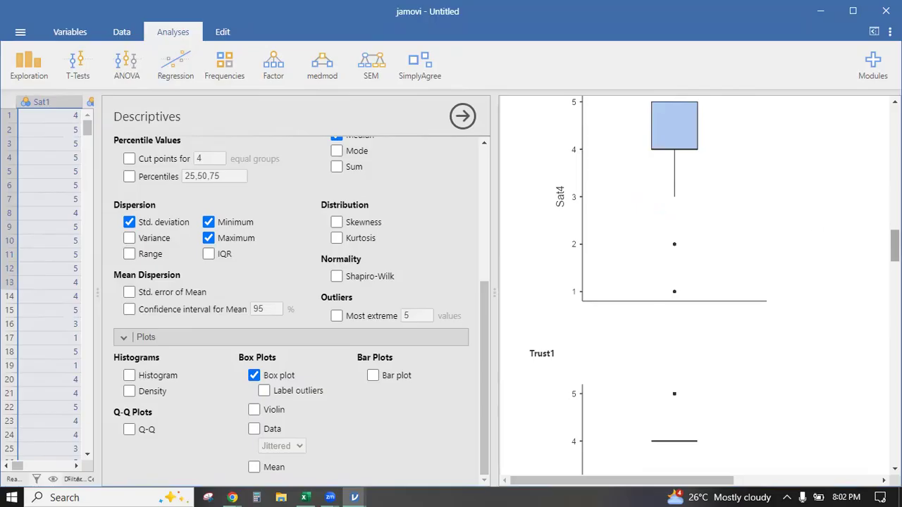
scroll(759, 228, down, 4)
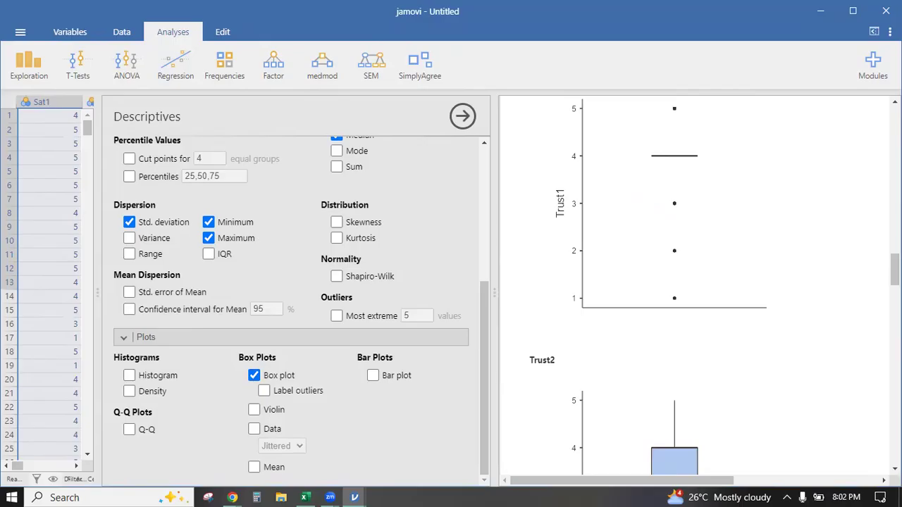
scroll(698, 282, up, 10)
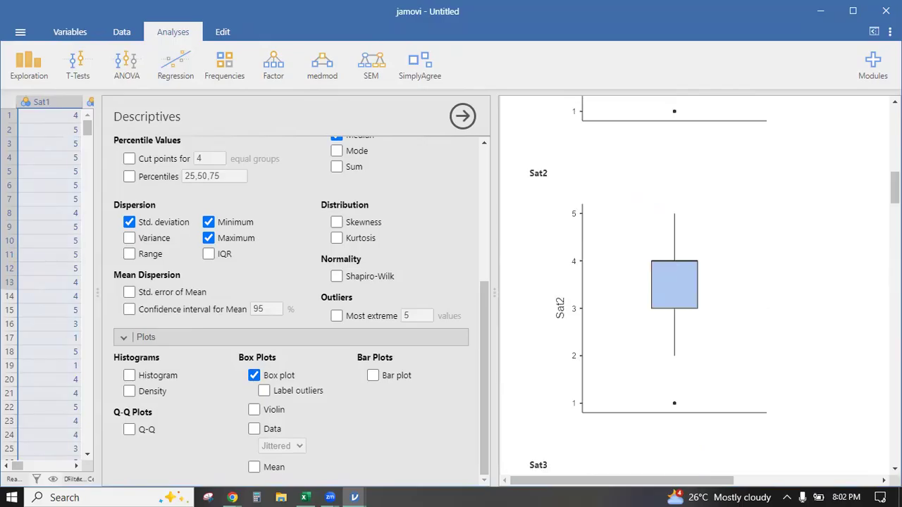
scroll(697, 282, down, 5)
scroll(698, 282, up, 6)
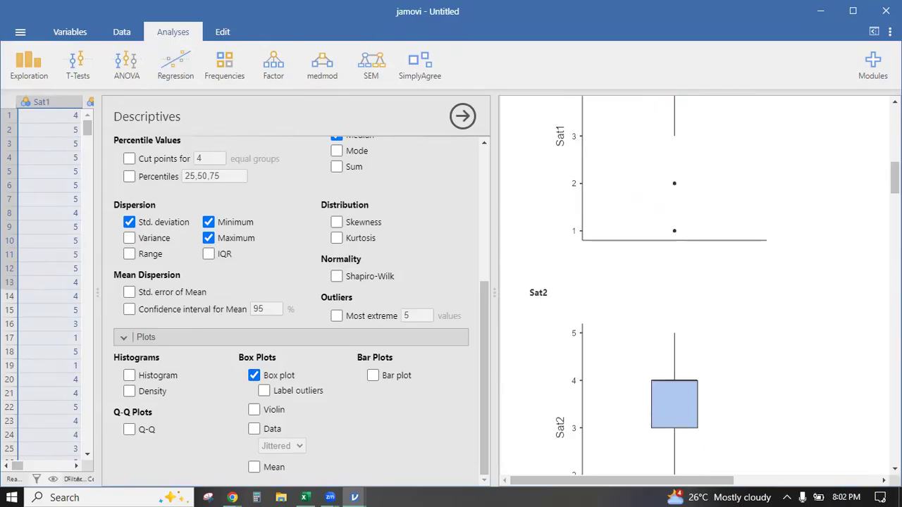
scroll(697, 282, up, 3)
scroll(697, 282, down, 1)
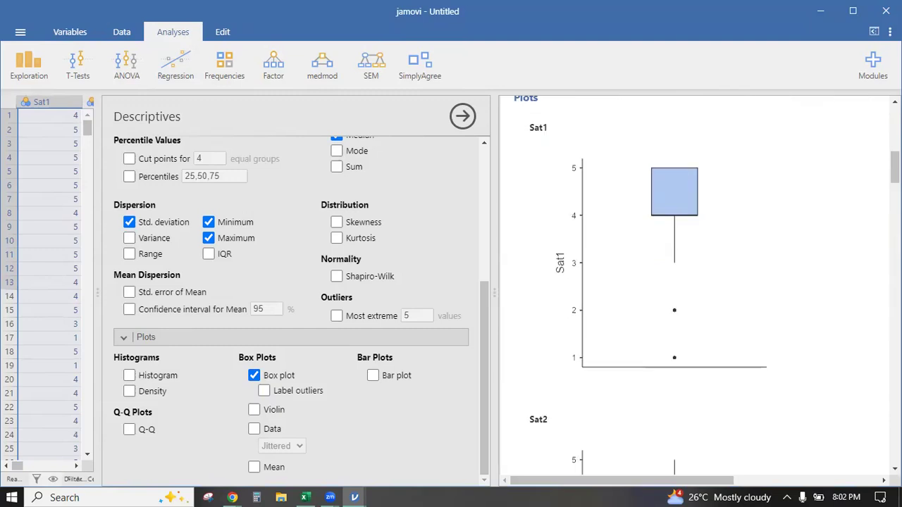
Copy the entire Descriptives analysis from the results, not just the Sat1 box plot image.
right_click(659, 194)
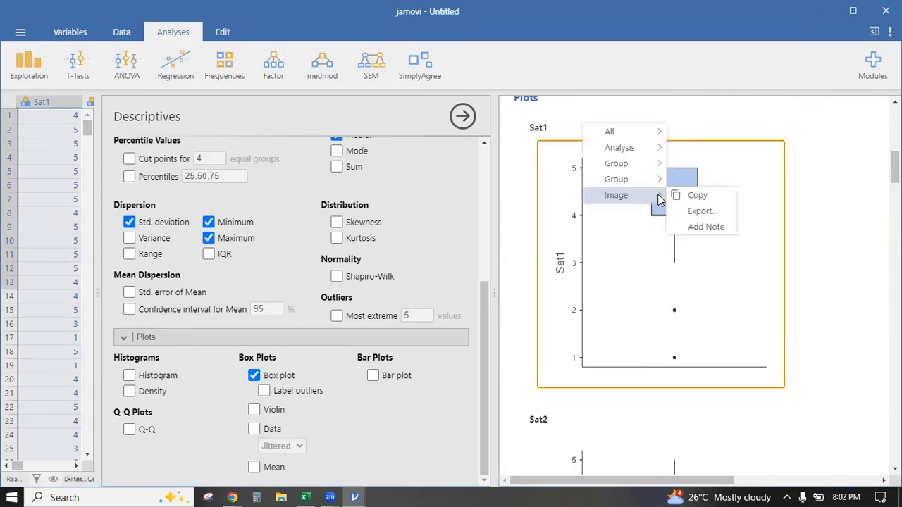
right_click(633, 270)
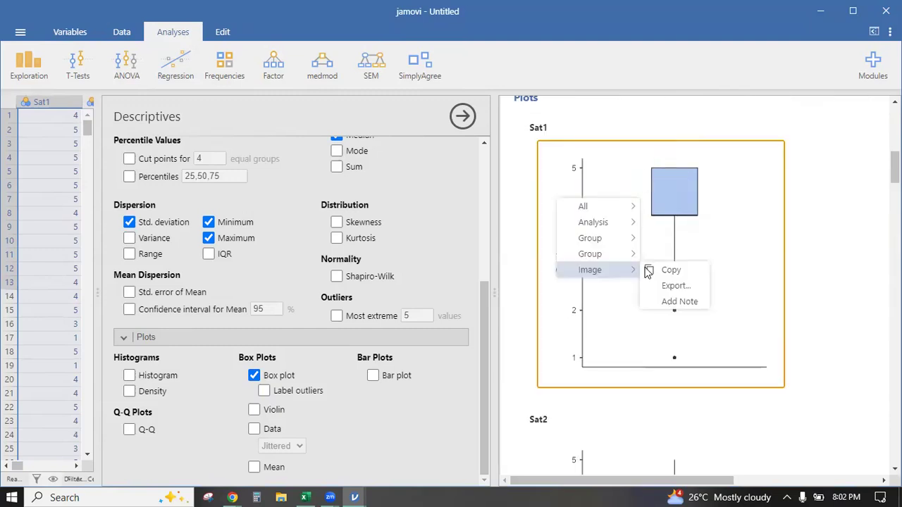
right_click(737, 194)
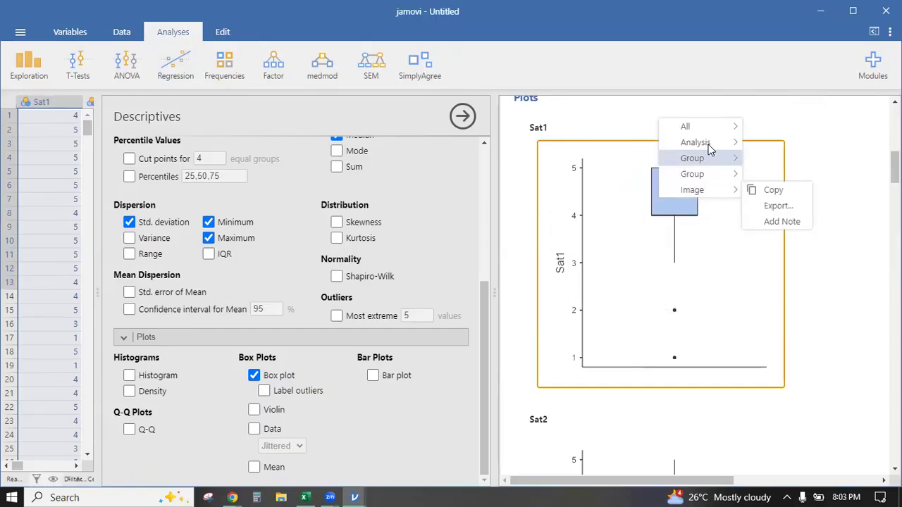
mouse_move(710, 144)
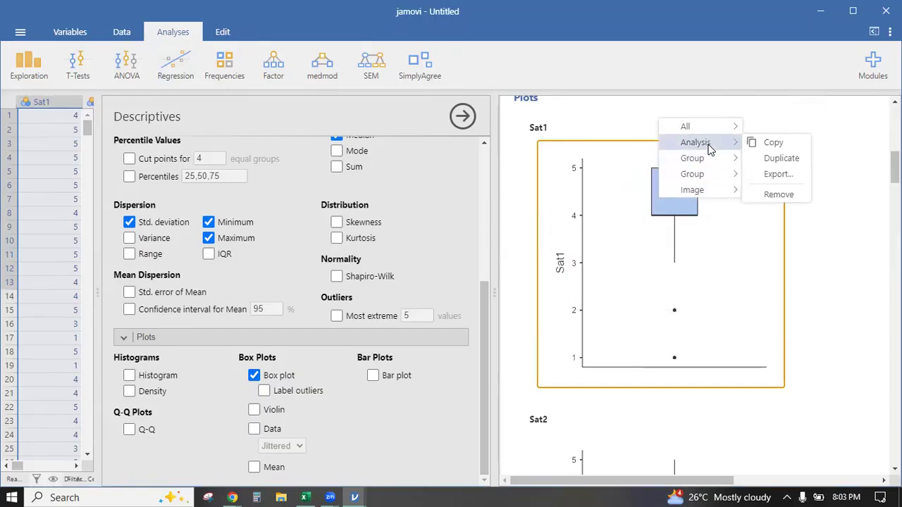
click(773, 143)
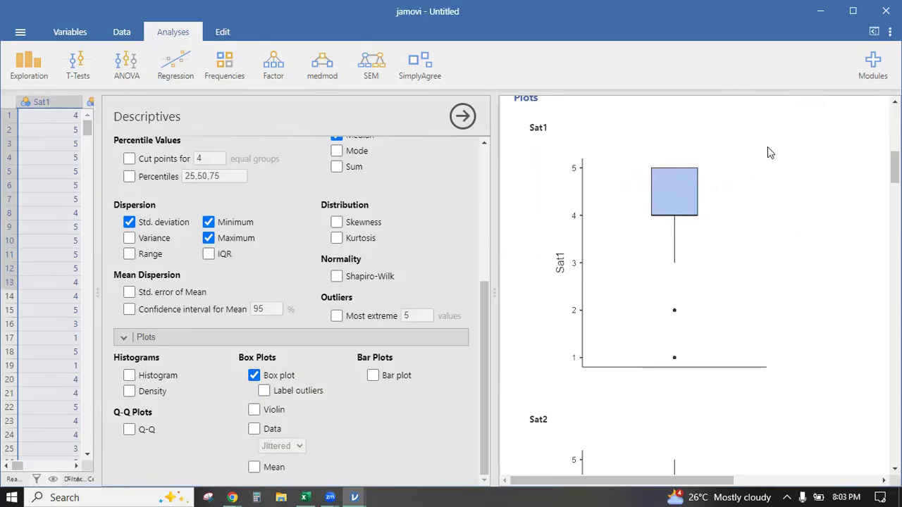
Switch to ChatGPT in Chrome, start a new chat and paste the copied Descriptives results in quotation marks.
key(alt+Tab)
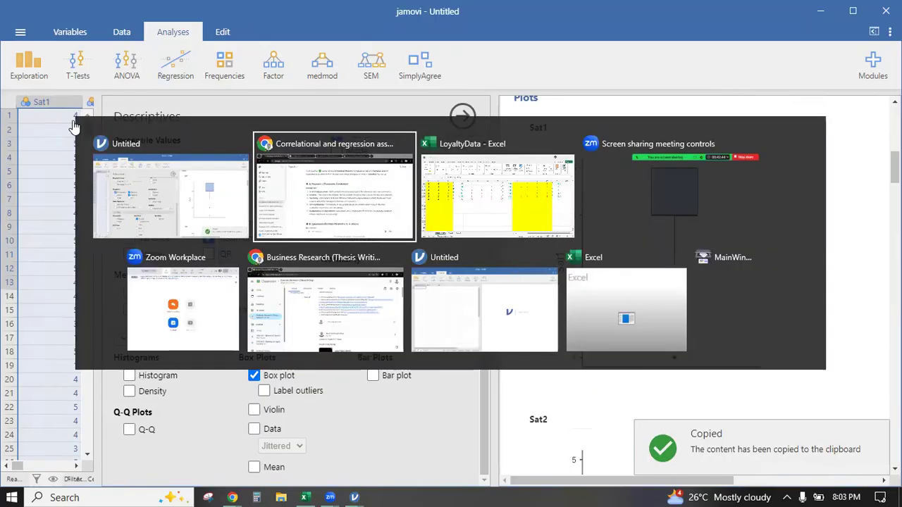
click(68, 115)
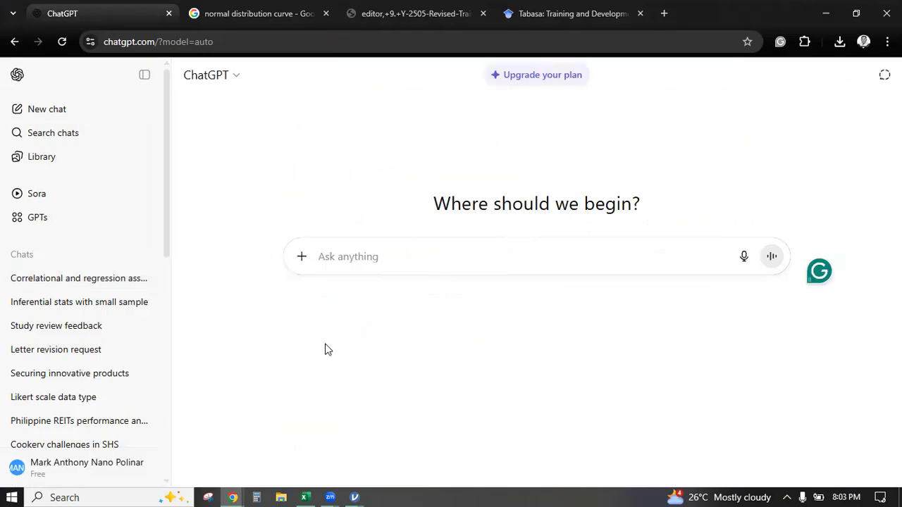
key(ctrl+v)
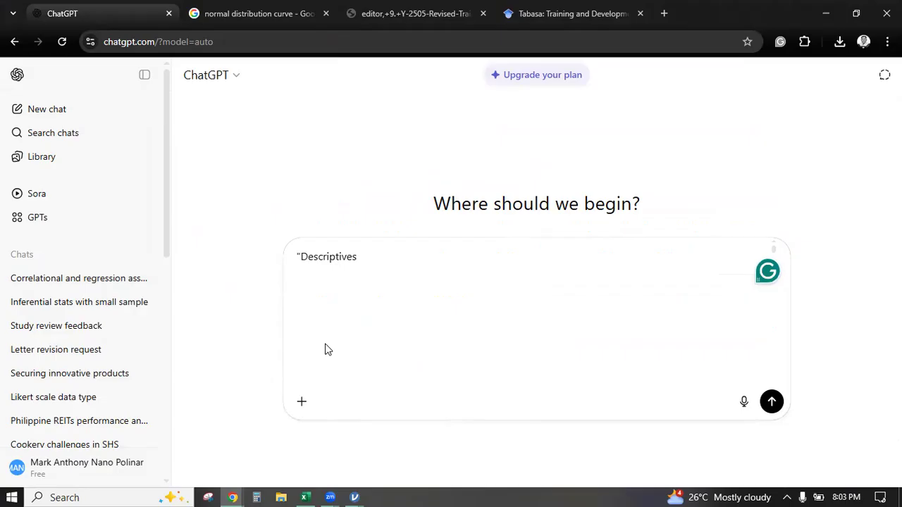
text(")
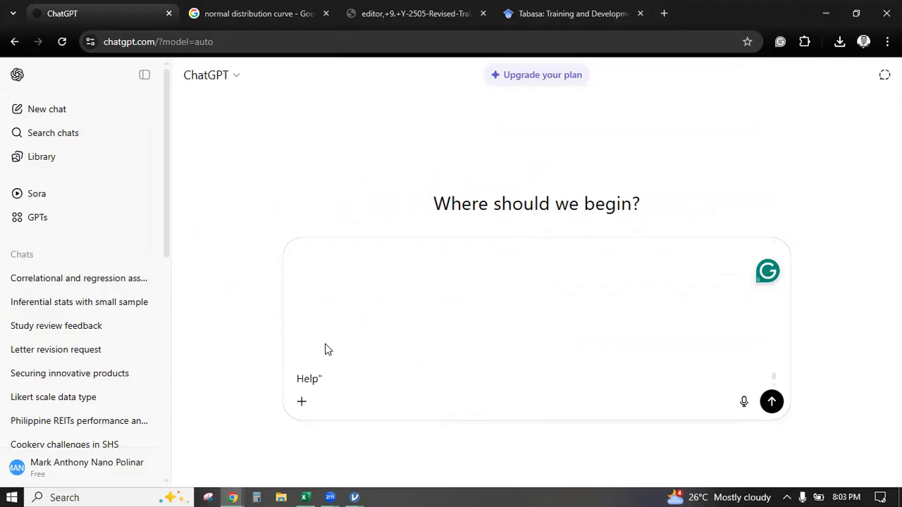
Add the request "Please make me an interpretation of this data", send it and read through the reply.
text( Please make me )
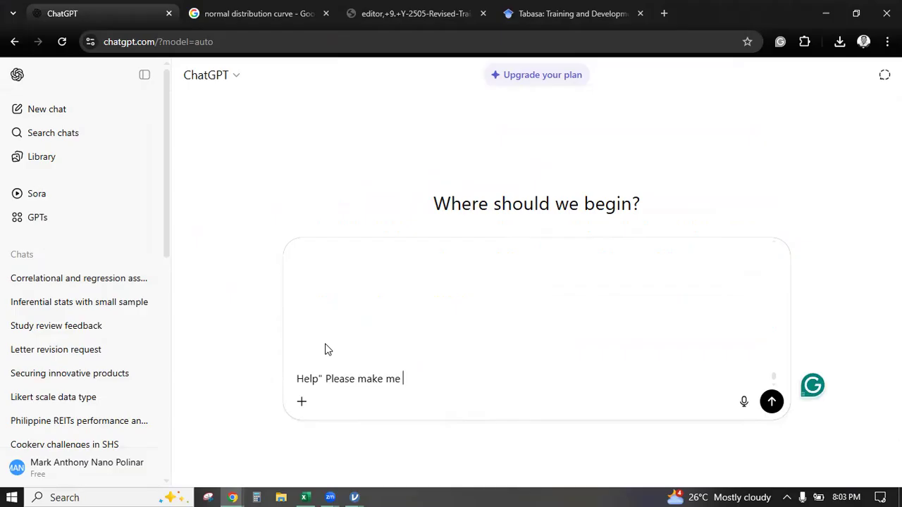
text(an interpretation of this dat)
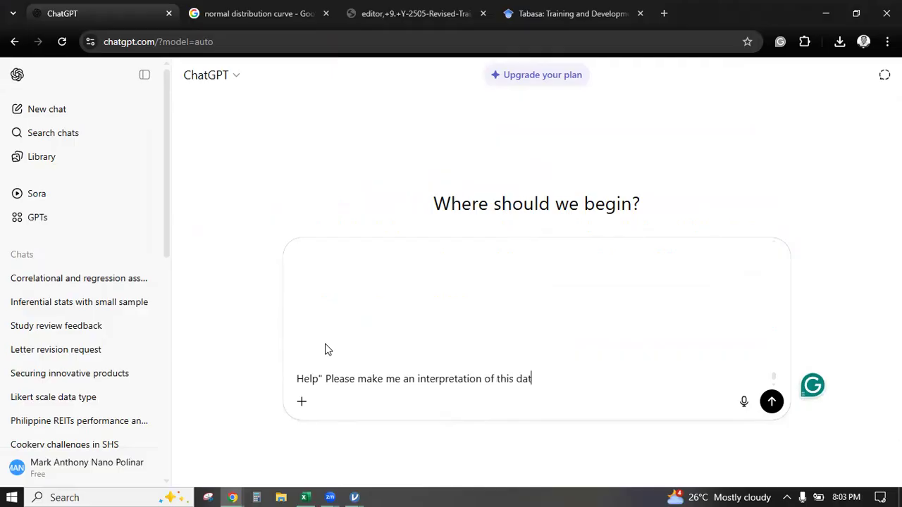
text(a)
key(Return)
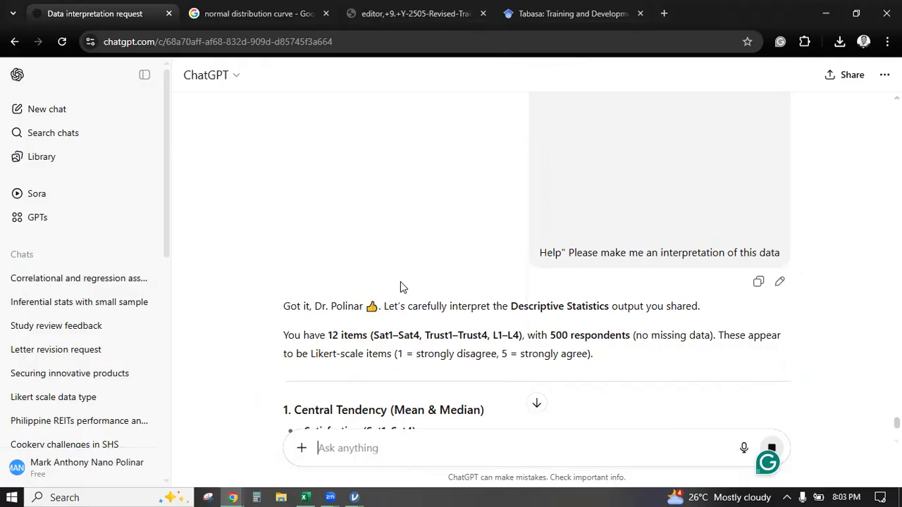
scroll(400, 288, down, 4)
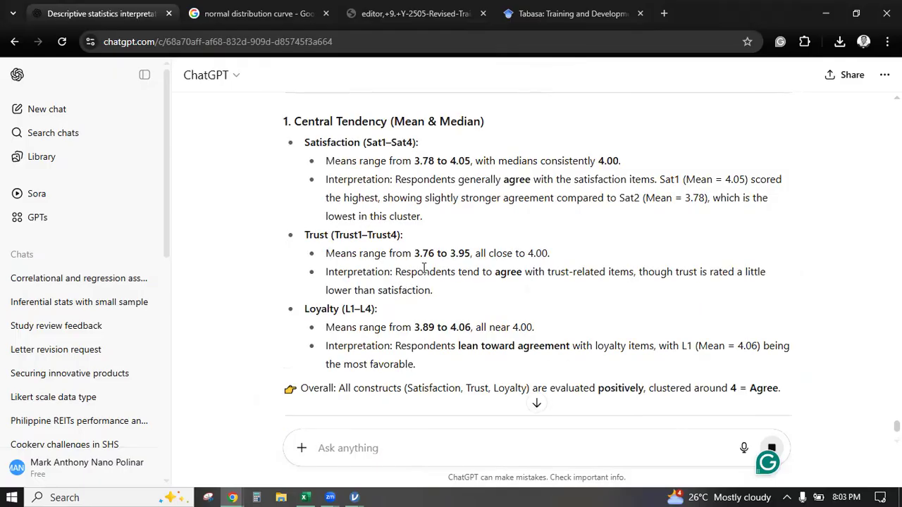
scroll(493, 282, down, 3)
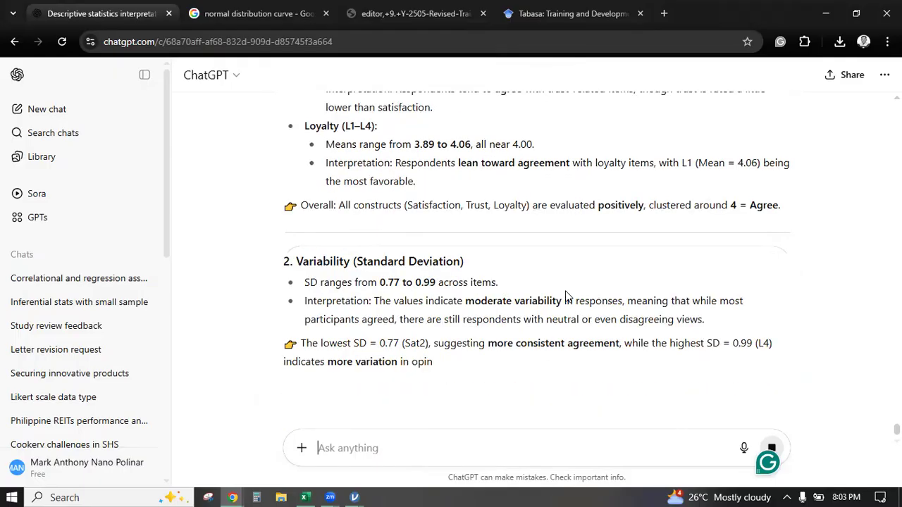
scroll(560, 296, down, 3)
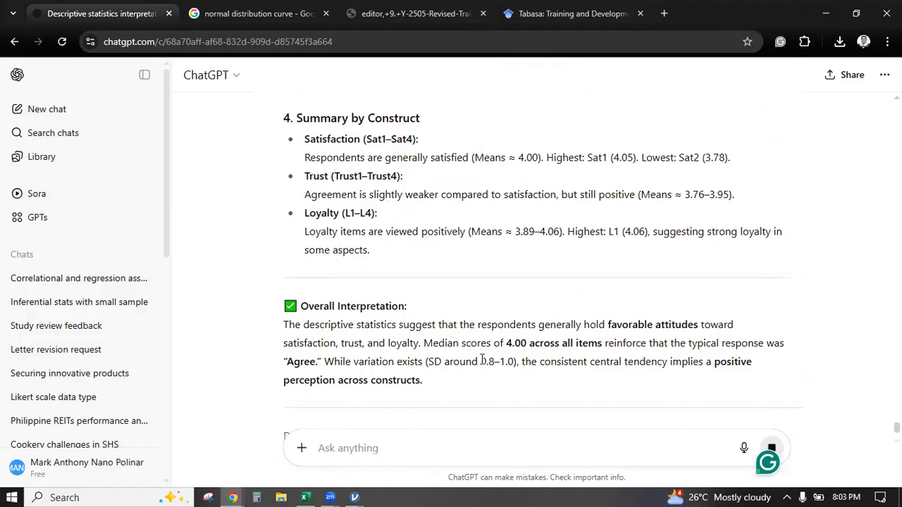
Return to jamovi and copy the entire Descriptives analysis again from the Sat1 box plot.
key(alt+Tab)
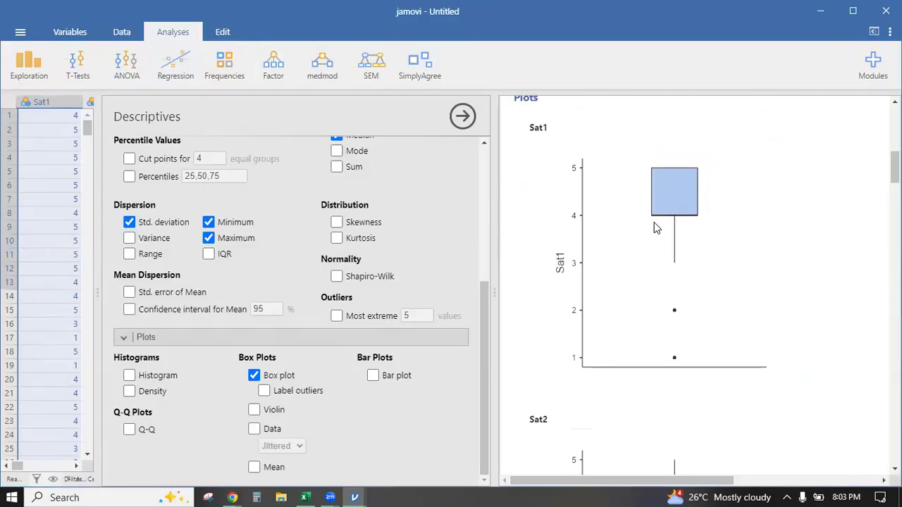
right_click(653, 224)
mouse_move(636, 178)
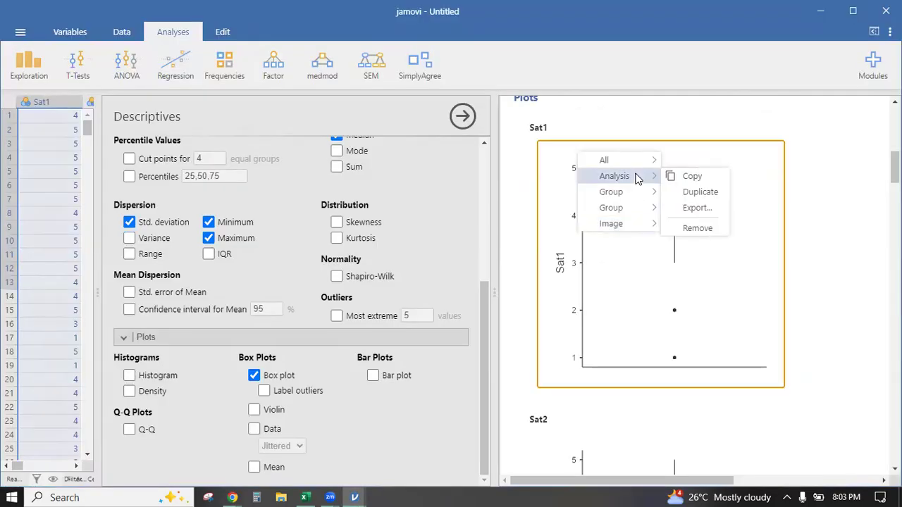
click(672, 181)
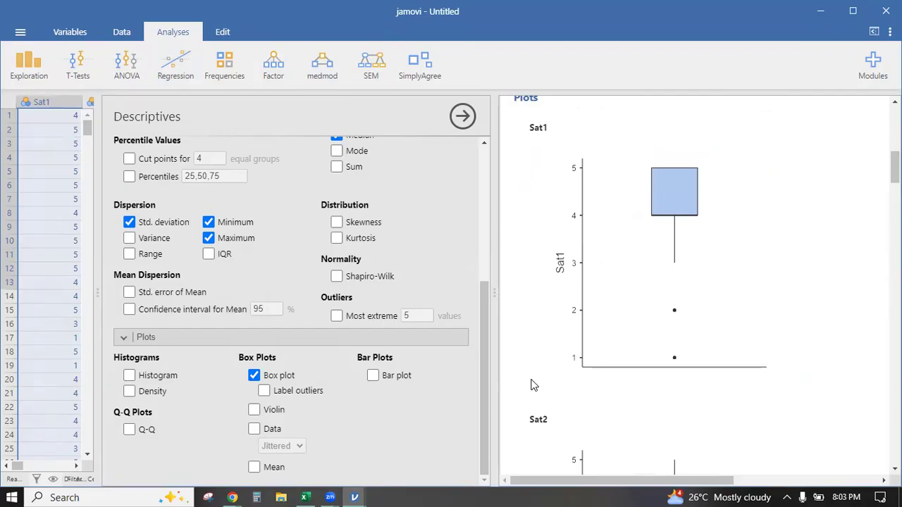
key(alt+Tab)
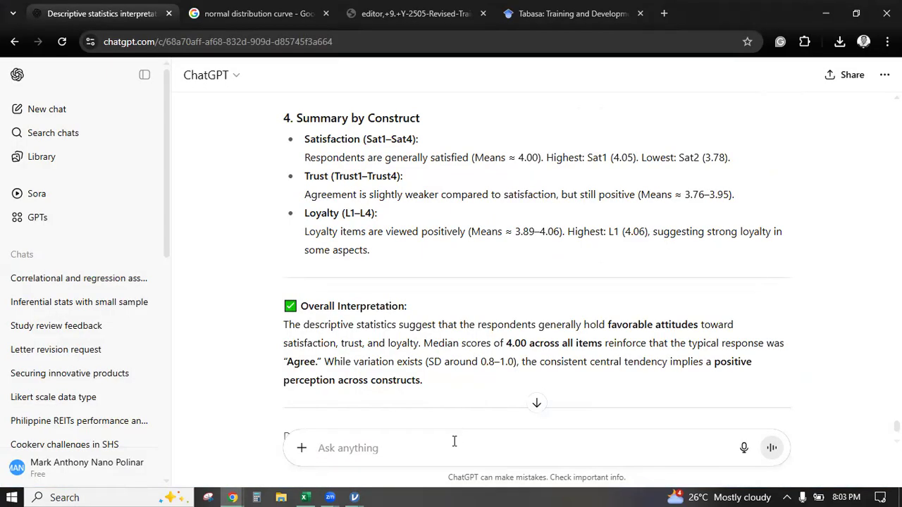
text(")
key(ctrl+v)
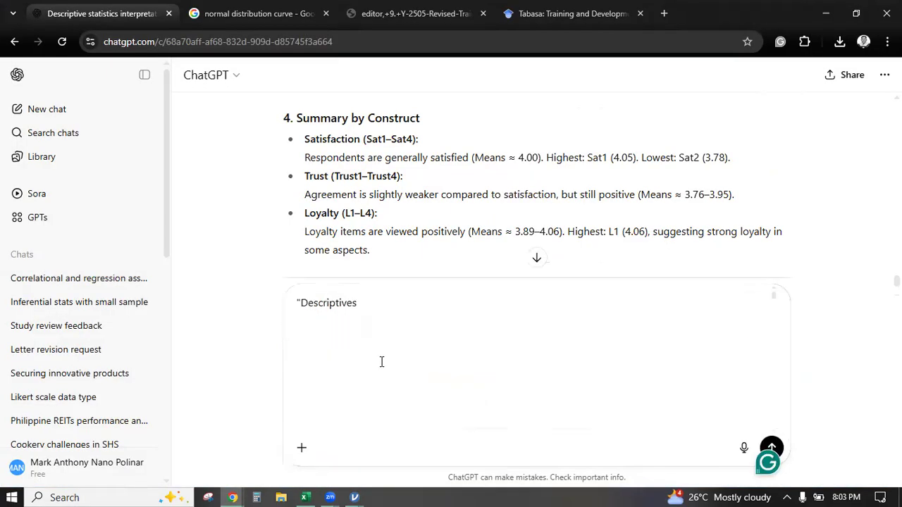
scroll(374, 371, down, 1)
scroll(374, 372, down, 3)
scroll(372, 374, down, 2)
key(ctrl+a)
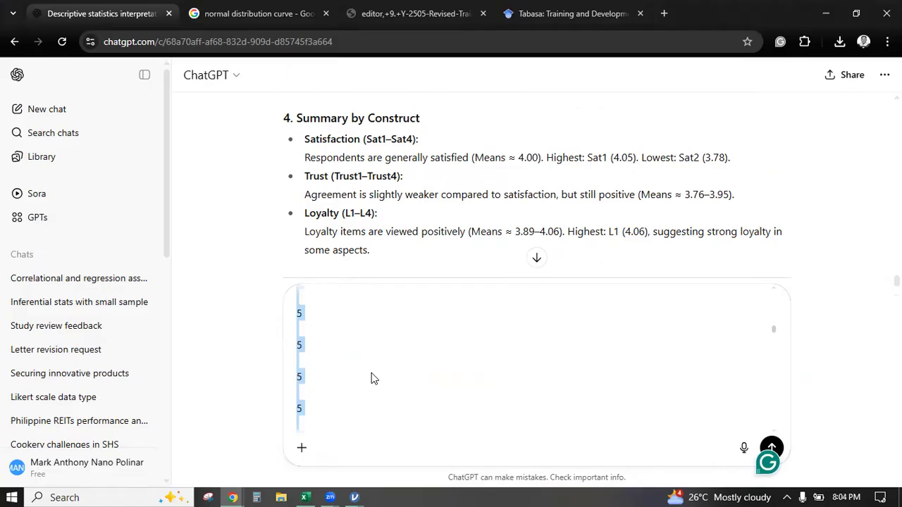
Return to jamovi and copy only the image of the Sat1 box plot.
key(alt+Tab)
right_click(694, 226)
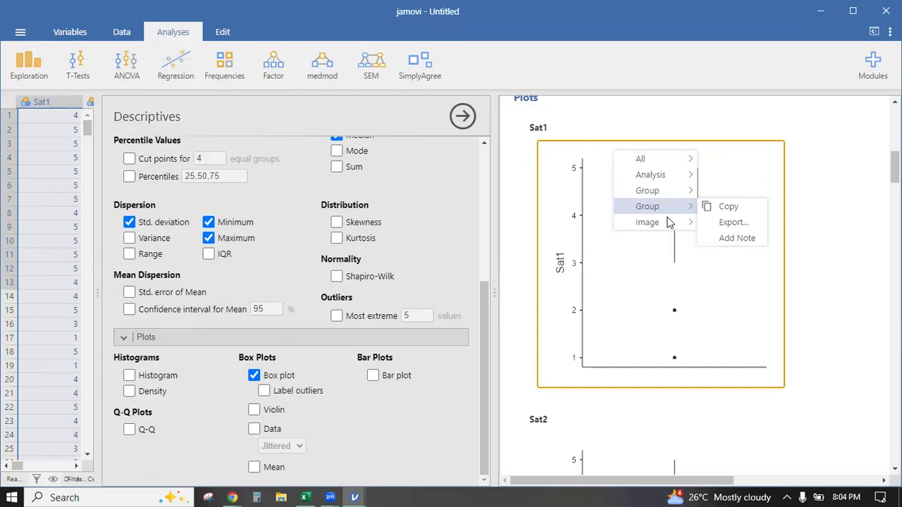
mouse_move(662, 222)
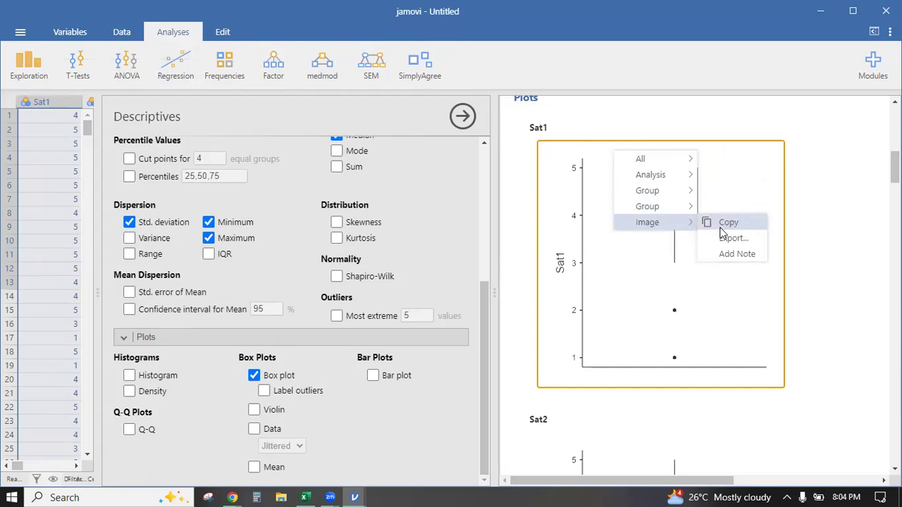
Switch to ChatGPT, paste the Sat1 box plot image and send it with the question "how about this one?".
key(alt+Tab)
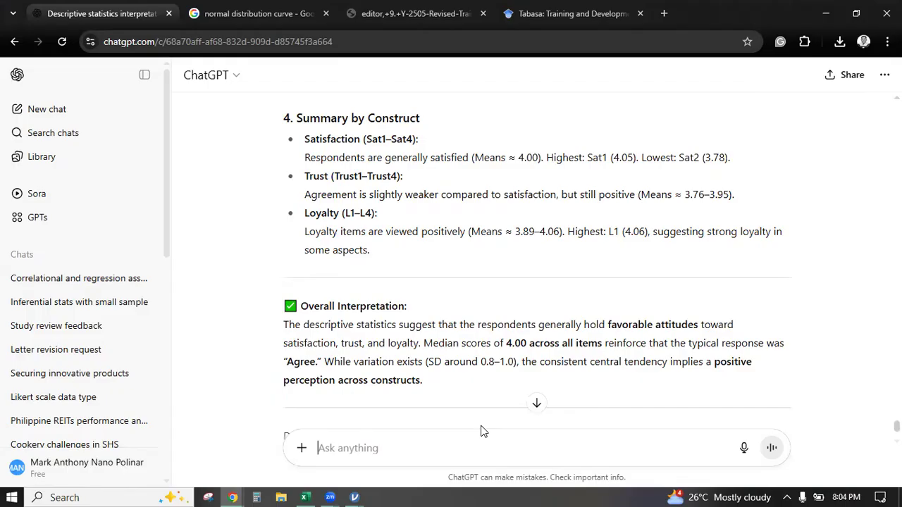
key(ctrl+v)
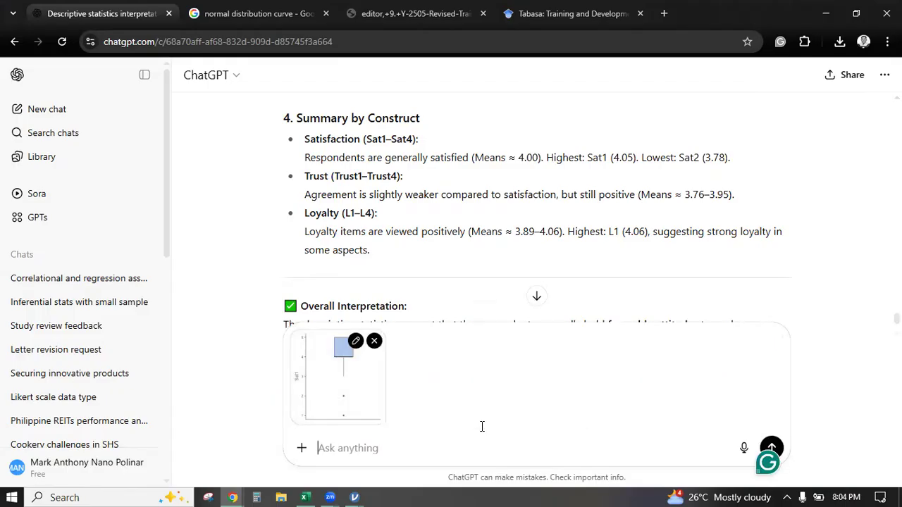
text(how about this one?)
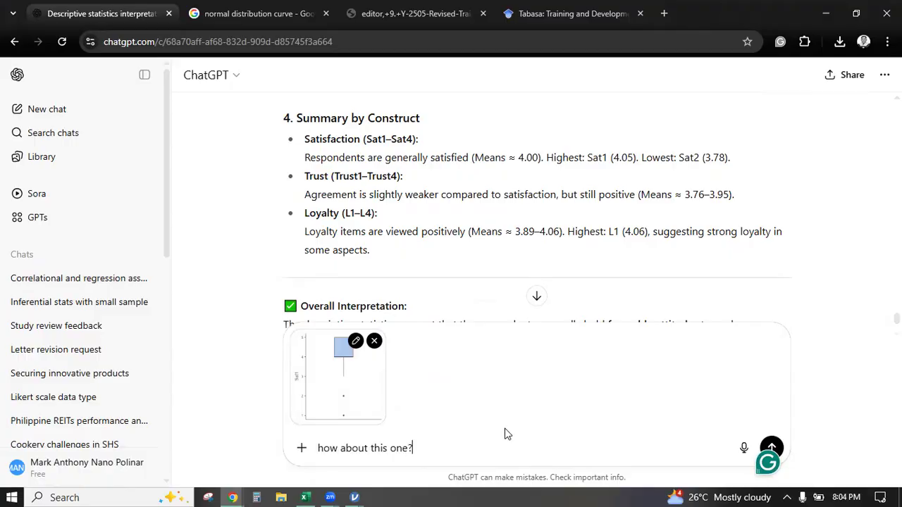
key(Return)
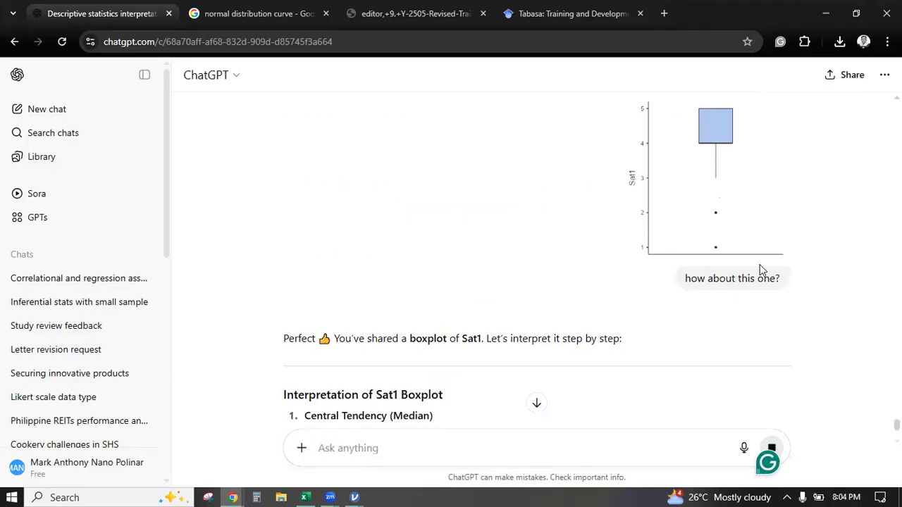
Read through the Sat1 boxplot interpretation, covering the median, spread, whiskers, outliers and summary.
scroll(599, 264, down, 3)
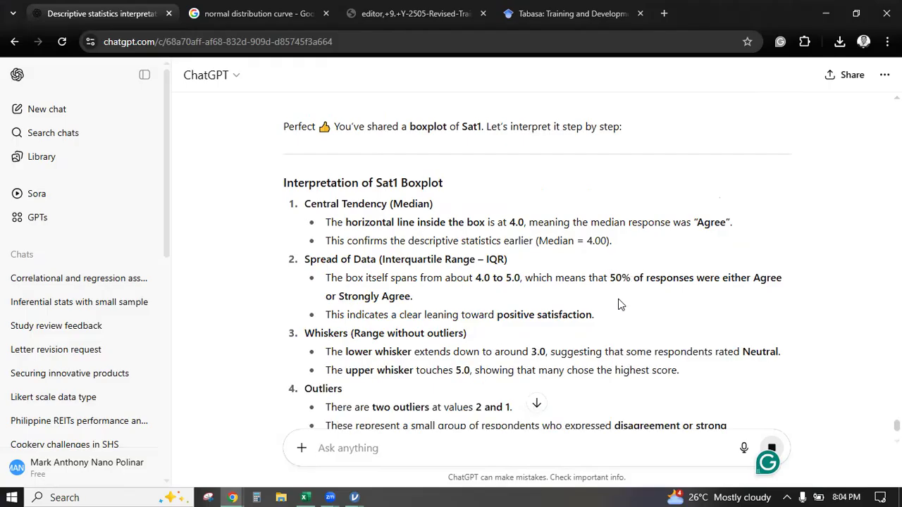
scroll(619, 304, down, 3)
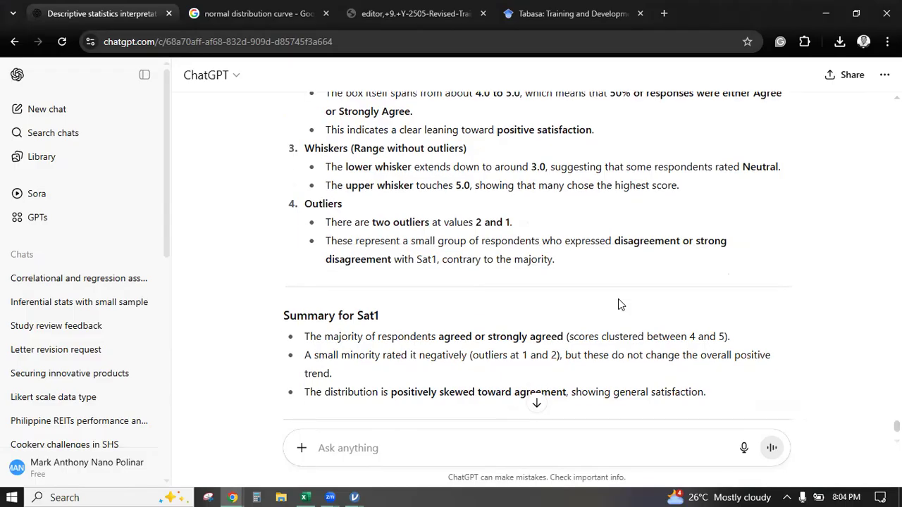
scroll(619, 304, down, 1)
scroll(619, 304, down, 1)
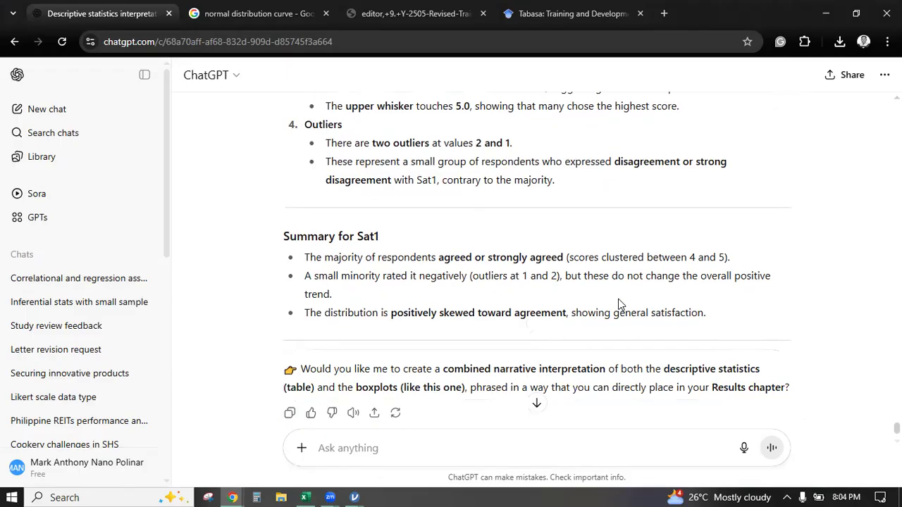
scroll(619, 304, down, 1)
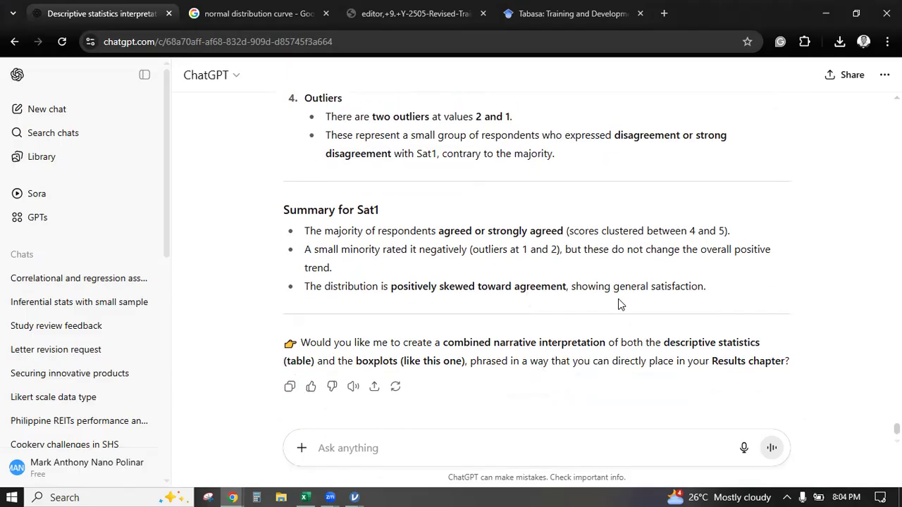
scroll(619, 304, down, 1)
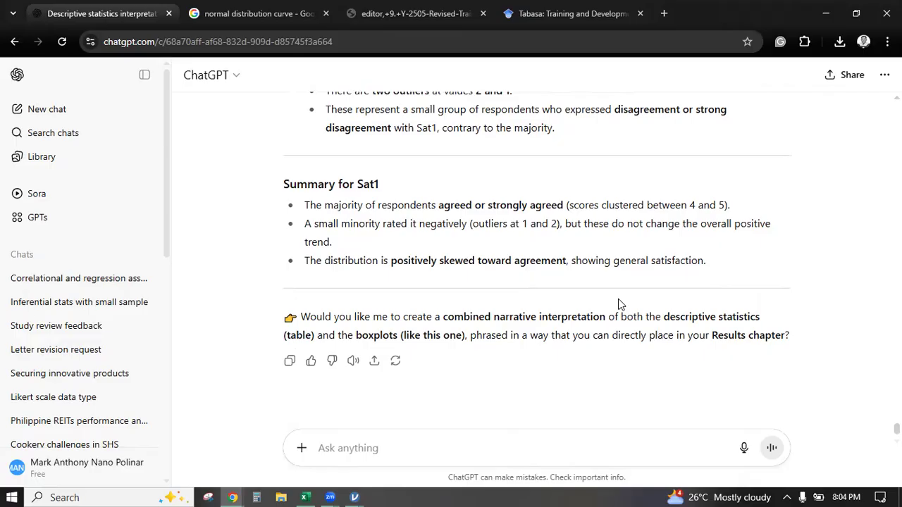
scroll(619, 304, up, 4)
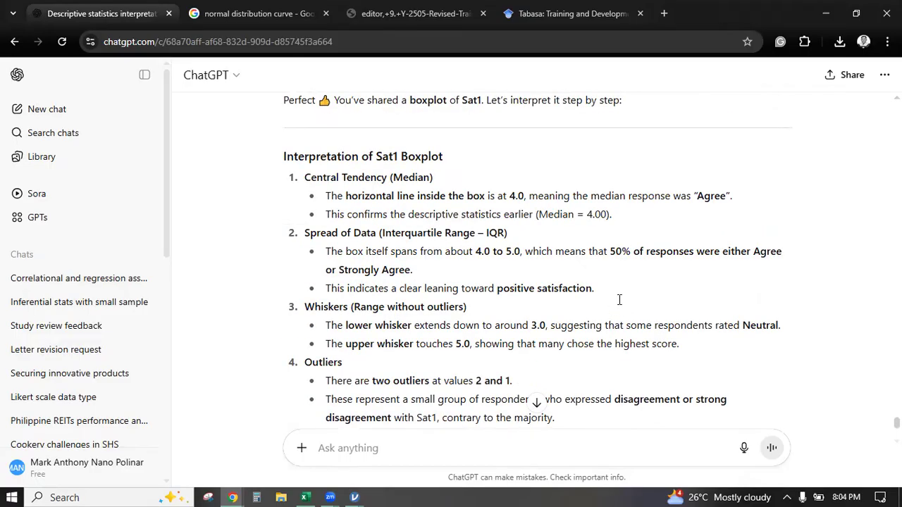
scroll(619, 299, down, 1)
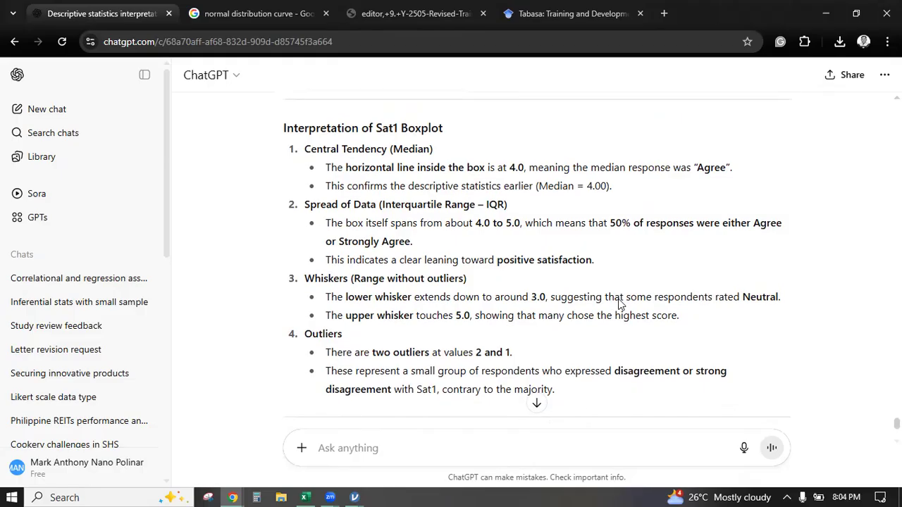
scroll(620, 303, down, 1)
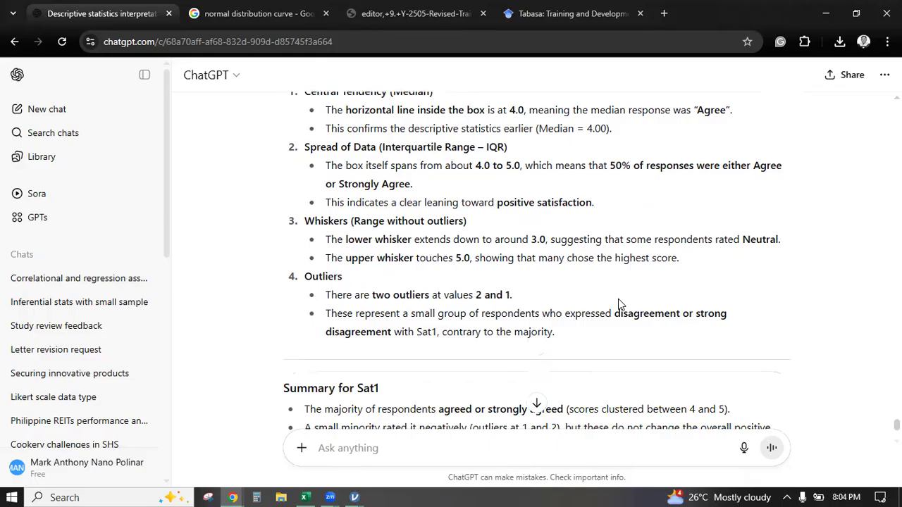
scroll(619, 304, down, 1)
Check the Sat1 box plot in jamovi, then ask ChatGPT "how man outliers should we consider in every item using boxplot?".
key(alt+Tab)
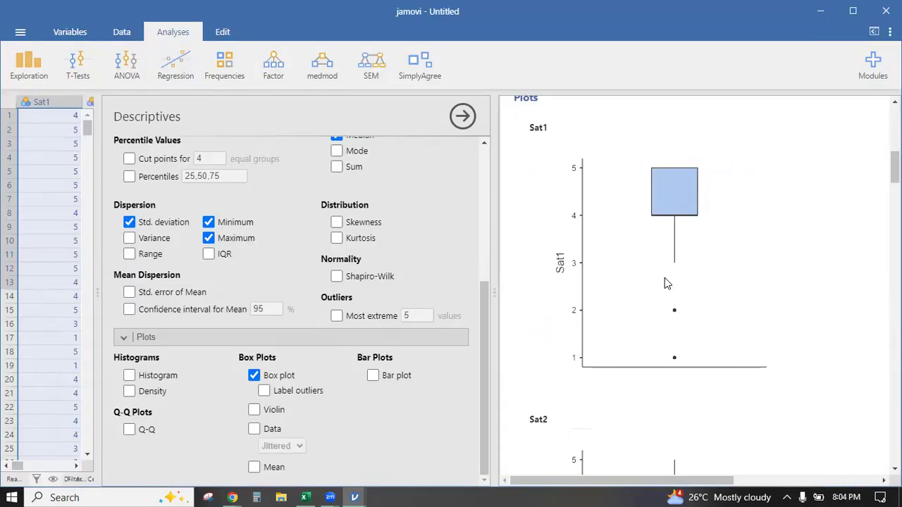
key(alt+Tab)
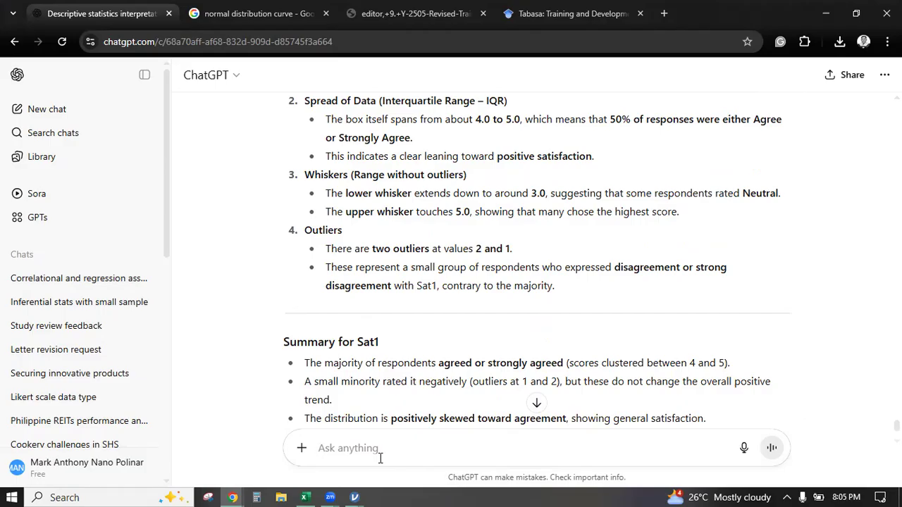
text(how man outliers should we consider in every item)
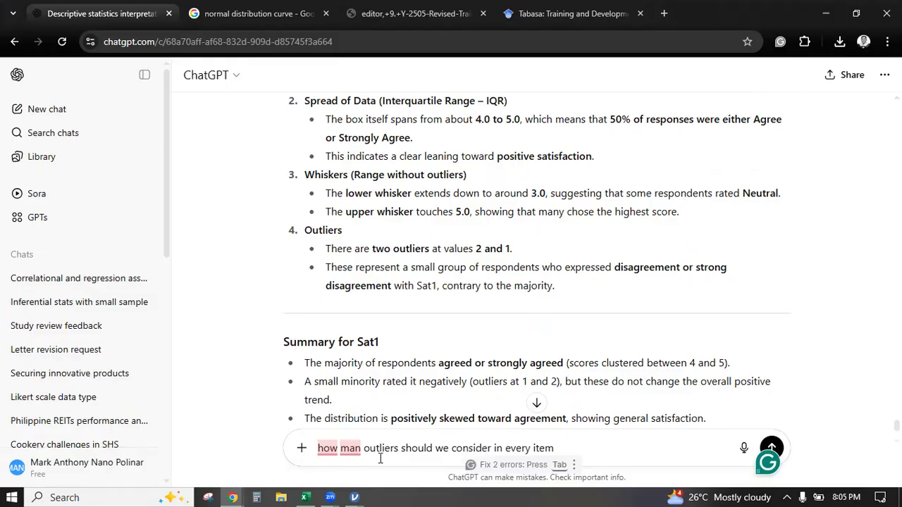
text( using)
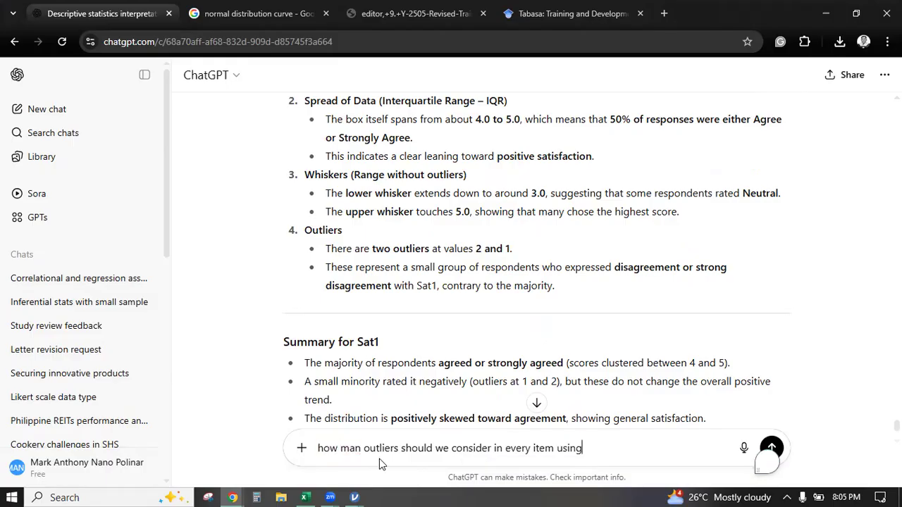
key(alt+Tab)
key(alt+Tab)
text(b)
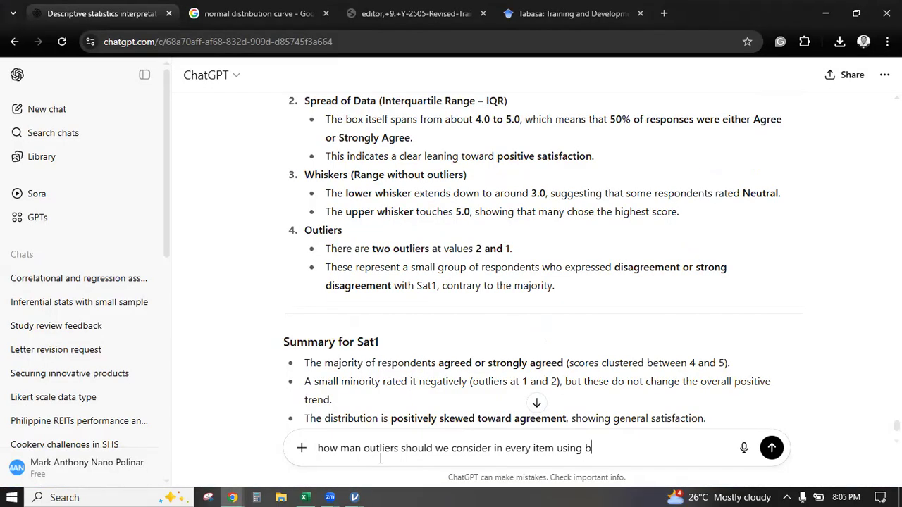
text(oxplot?)
key(Return)
Read through the reply on how boxplot outliers are detected, how many to consider per item and how to handle them.
key(alt+Tab)
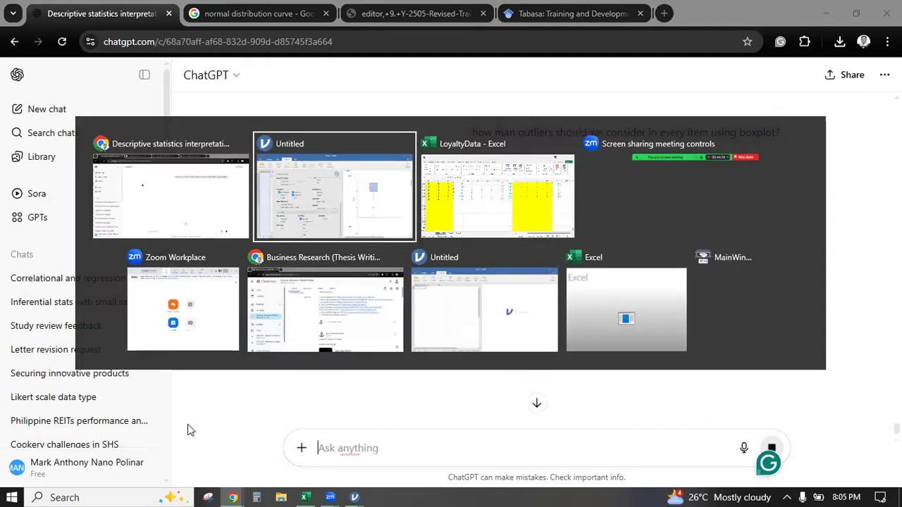
key(alt+Tab)
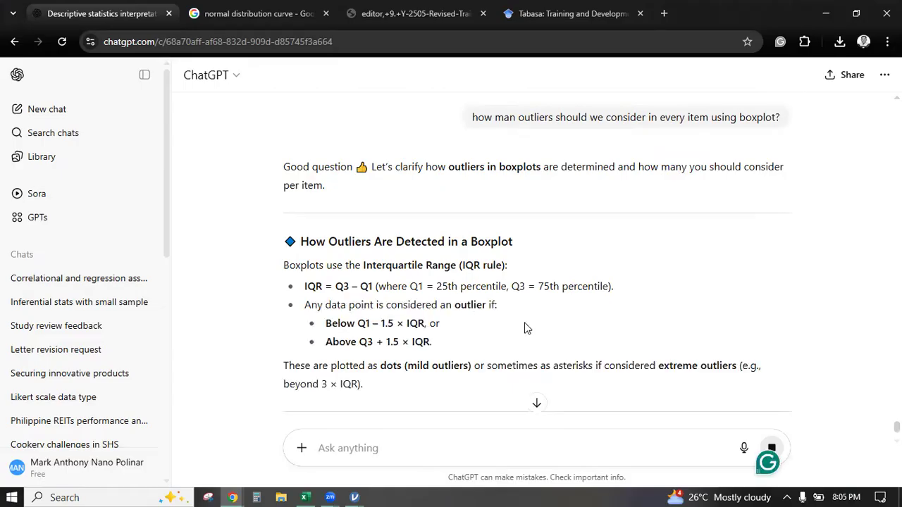
scroll(524, 327, down, 5)
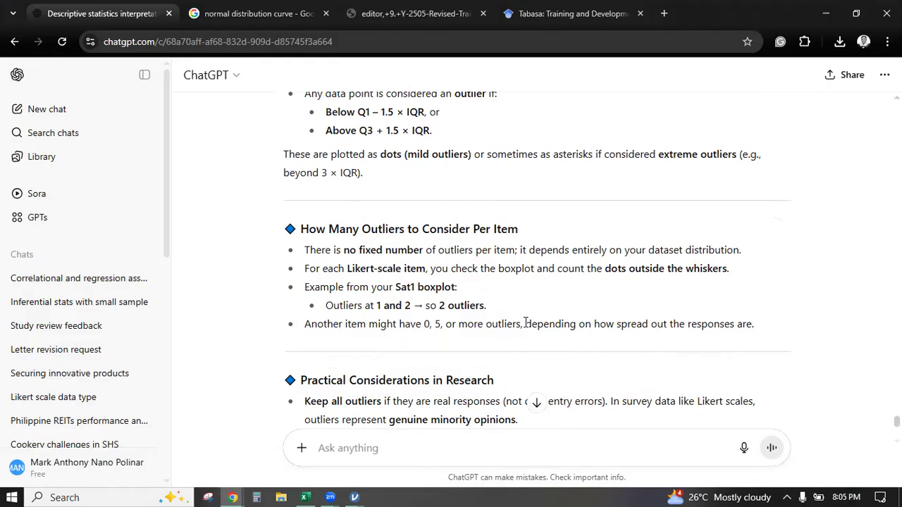
scroll(524, 328, down, 1)
scroll(524, 327, down, 1)
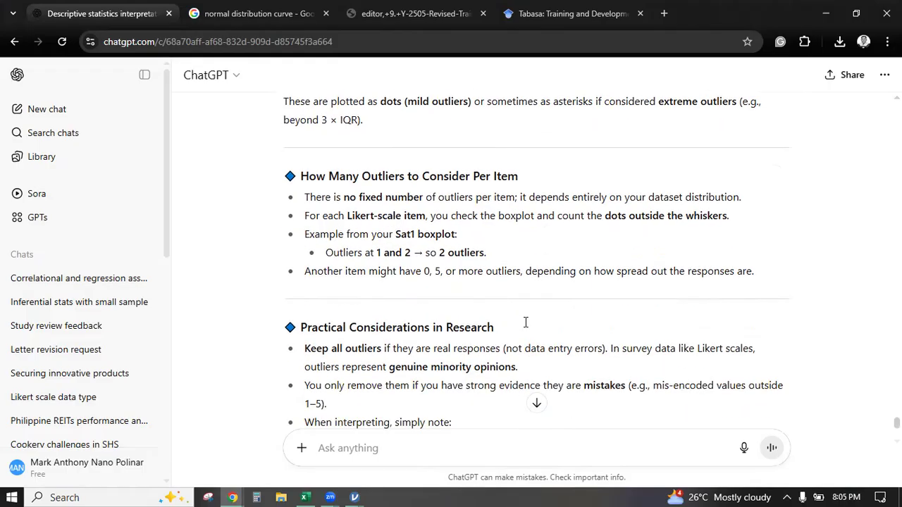
scroll(524, 328, down, 2)
scroll(524, 328, down, 2)
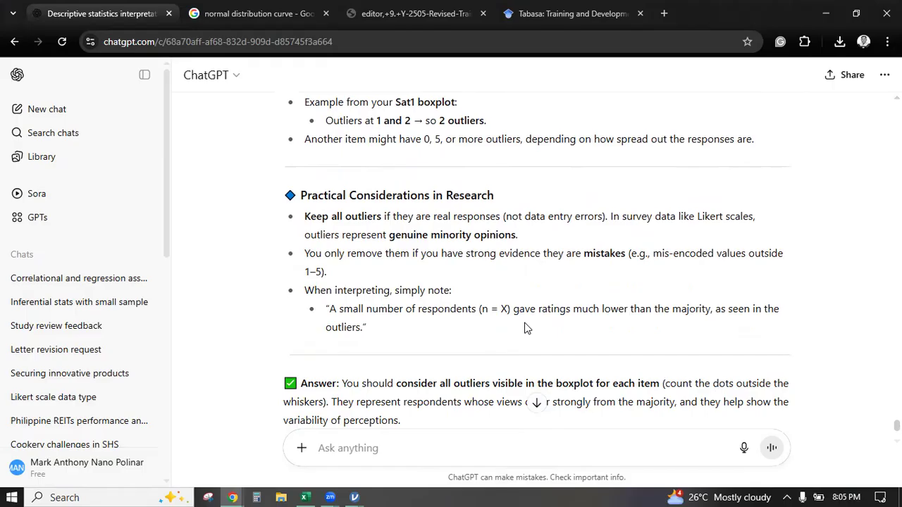
scroll(524, 328, down, 2)
scroll(525, 327, down, 3)
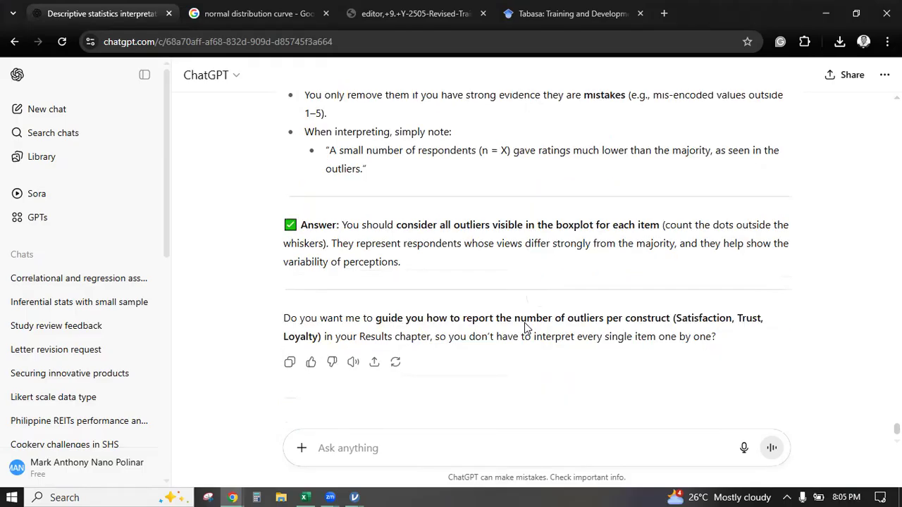
Switch to jamovi, enable outlier labels for the box plots and review the plots of the satisfaction, trust and loyalty items.
key(alt+Tab)
scroll(725, 305, down, 2)
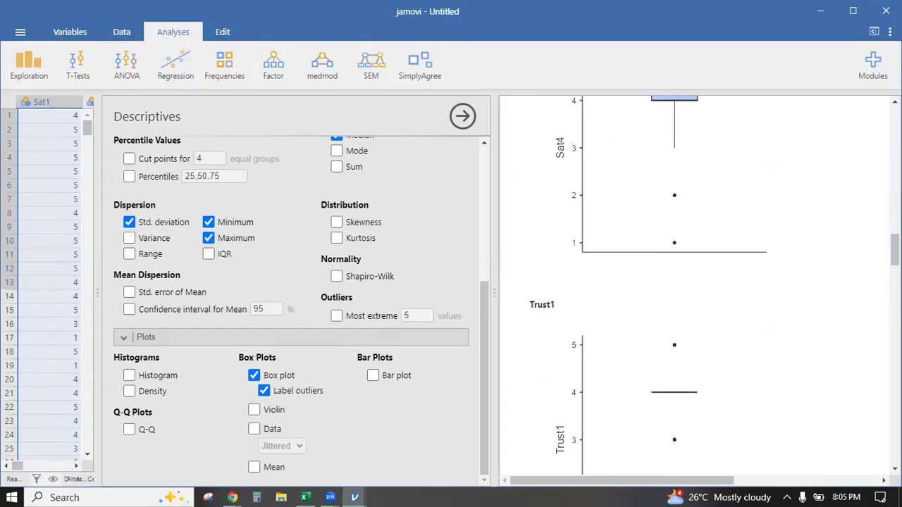
scroll(698, 289, down, 2)
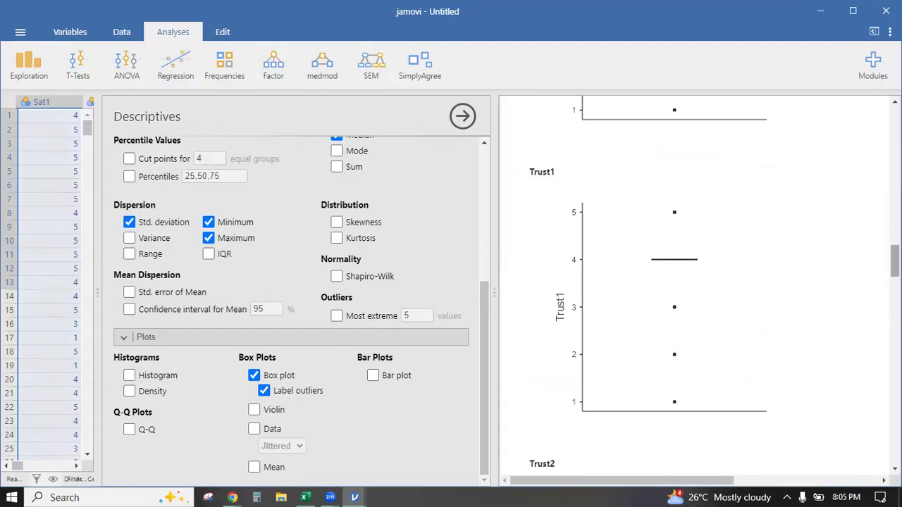
scroll(697, 289, down, 1)
scroll(697, 288, down, 1)
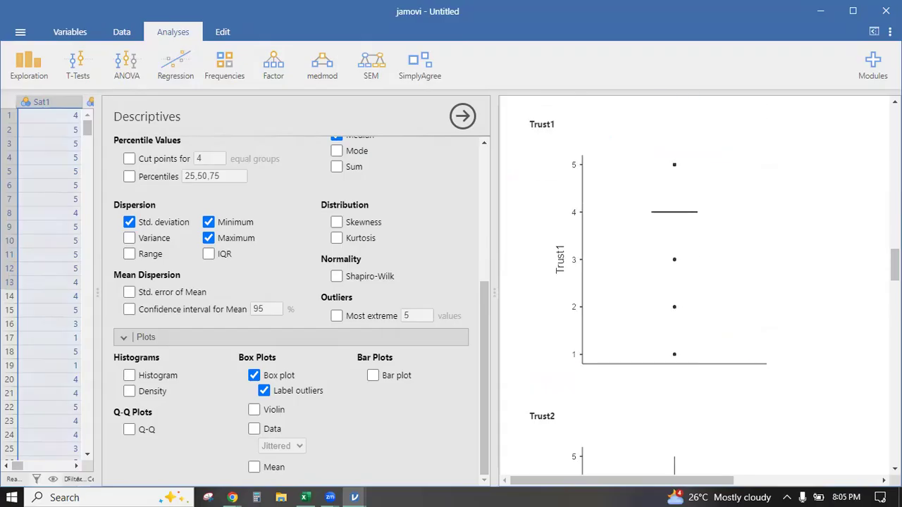
scroll(879, 381, down, 5)
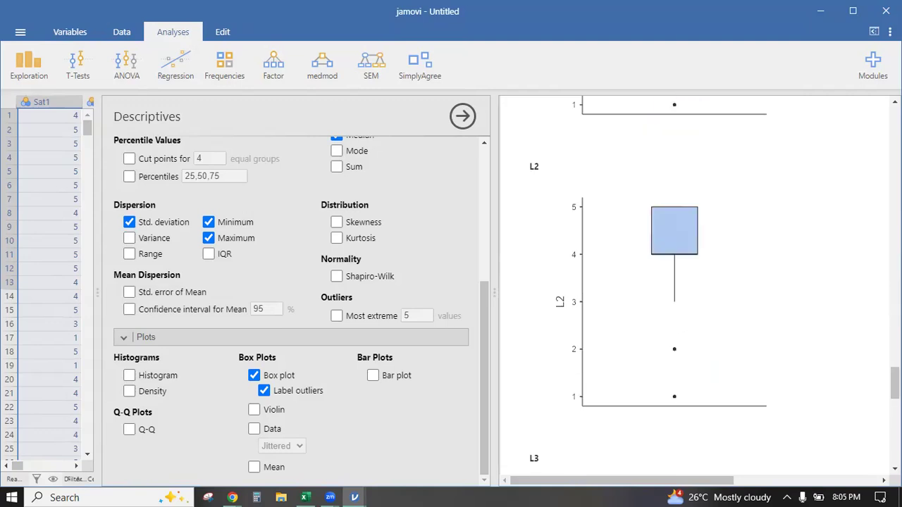
scroll(879, 411, down, 8)
drag(894, 430, 894, 170)
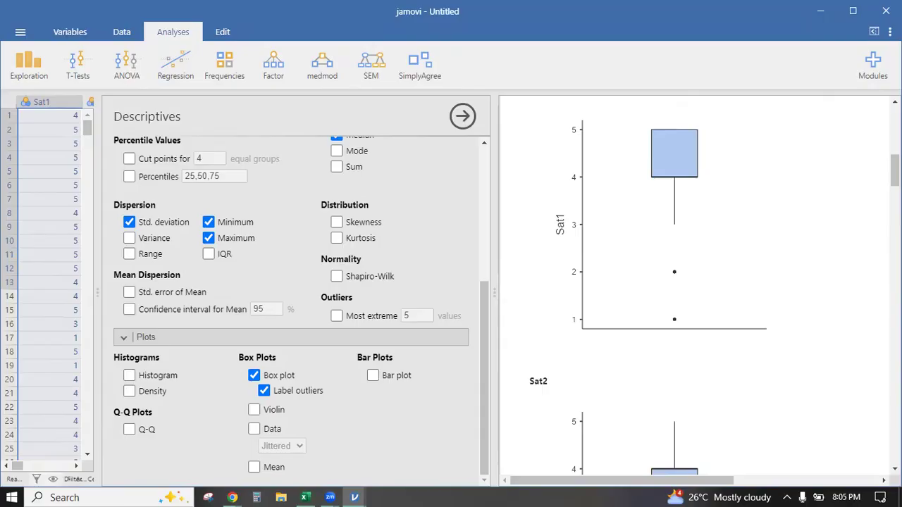
Switch to ChatGPT, open the correlation and regression assumptions chat and review Pearson's r level of measurement and linearity assumptions.
key(alt+Tab)
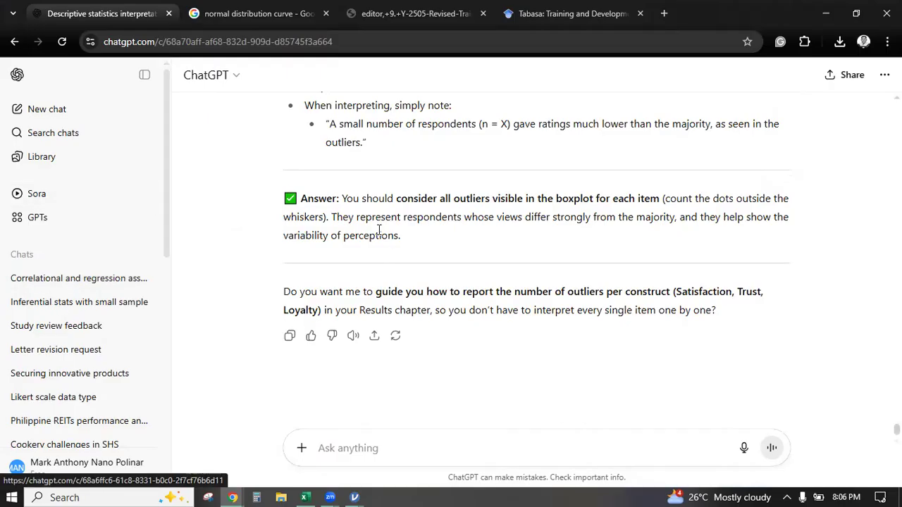
scroll(372, 241, up, 15)
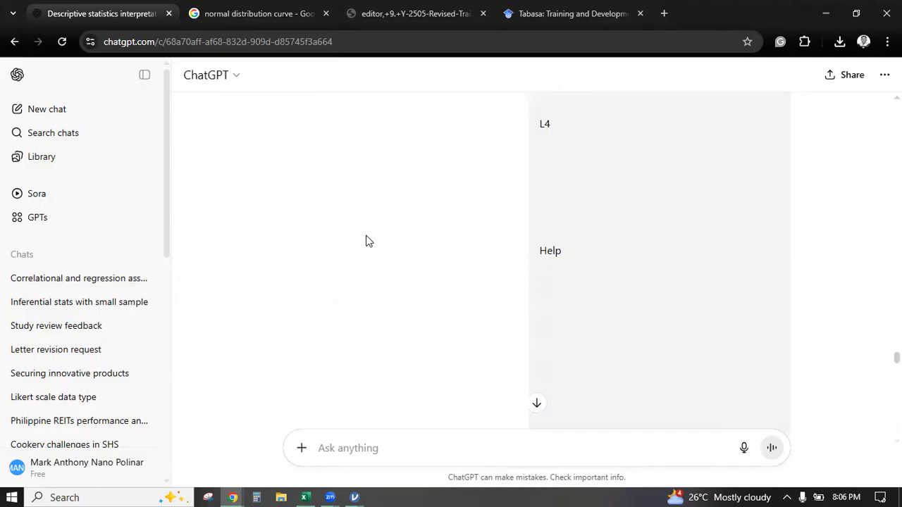
click(85, 287)
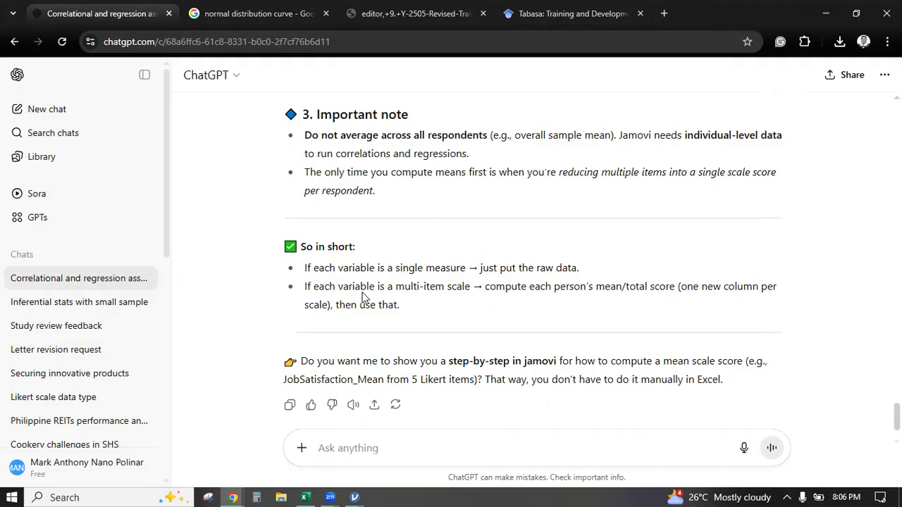
scroll(362, 298, up, 15)
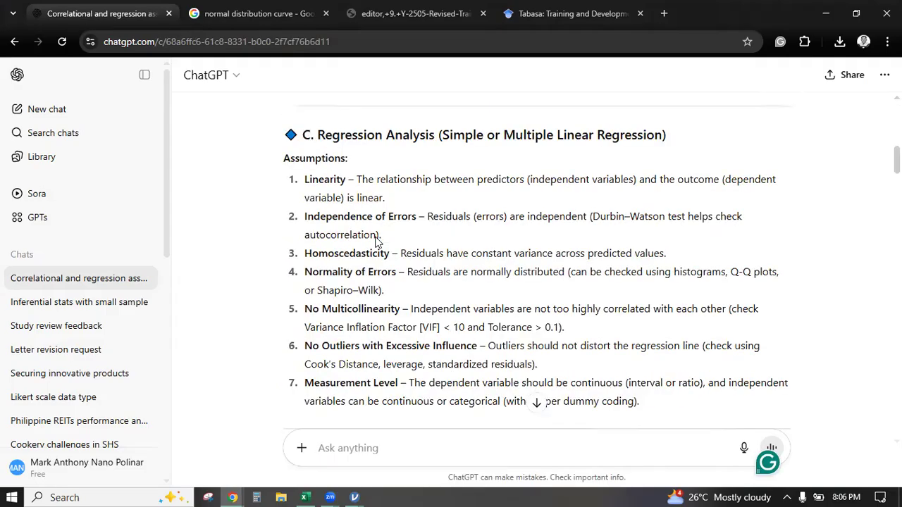
scroll(398, 336, up, 10)
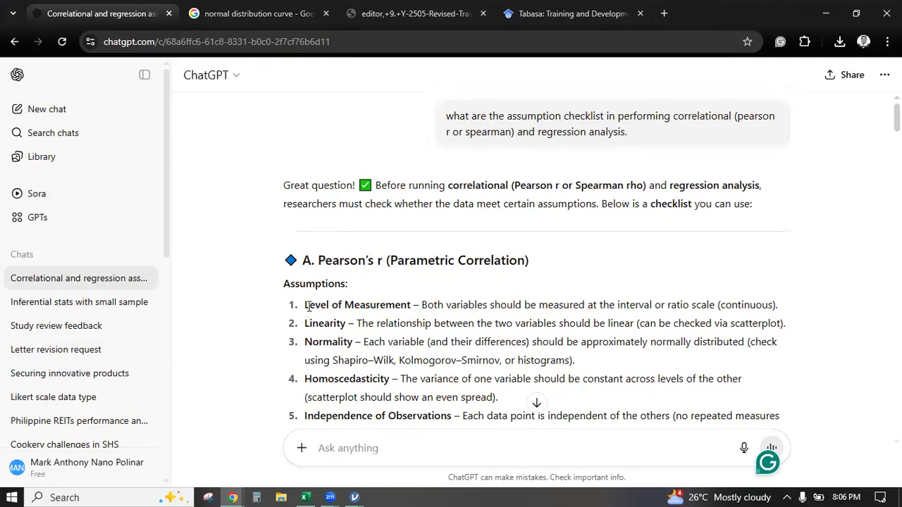
drag(305, 304, 787, 324)
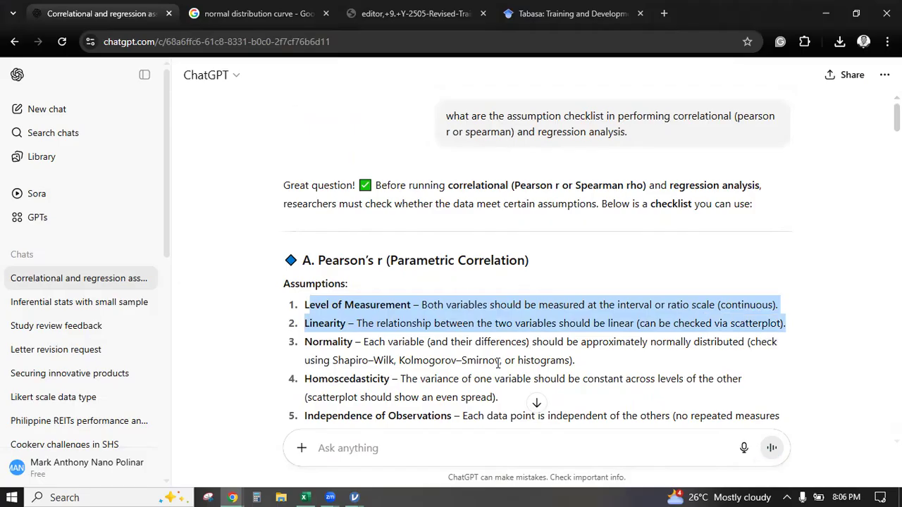
In jamovi, remove the box plots, standard deviation, minimum, maximum, median and mean from the item descriptives.
key(alt+Tab)
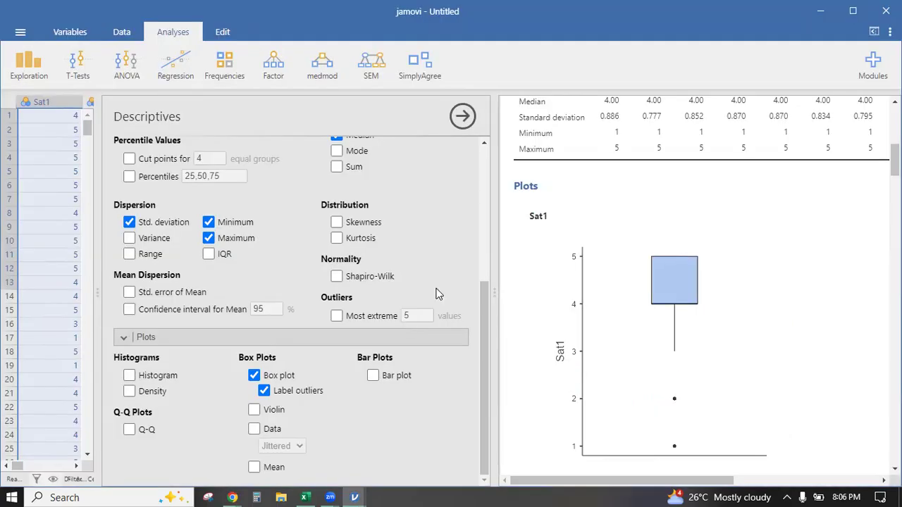
click(254, 374)
click(208, 238)
click(171, 222)
click(232, 222)
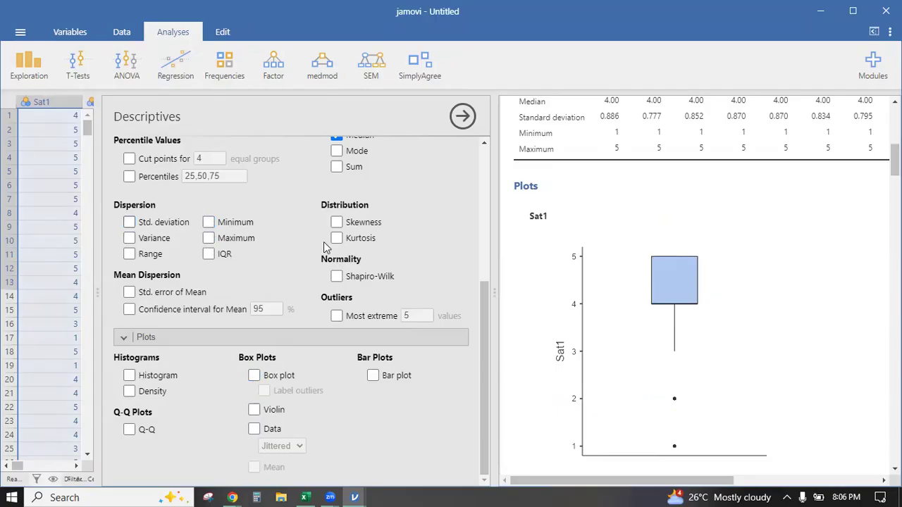
scroll(340, 369, up, 3)
click(337, 376)
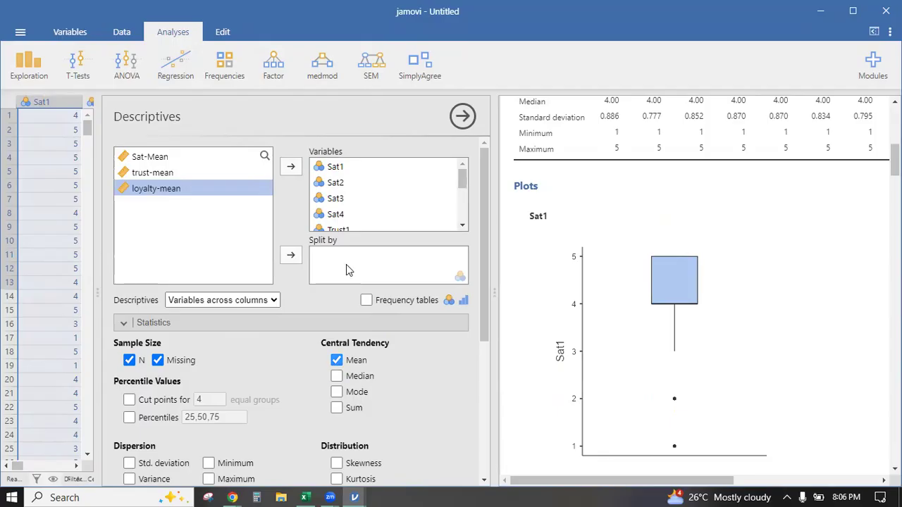
click(336, 360)
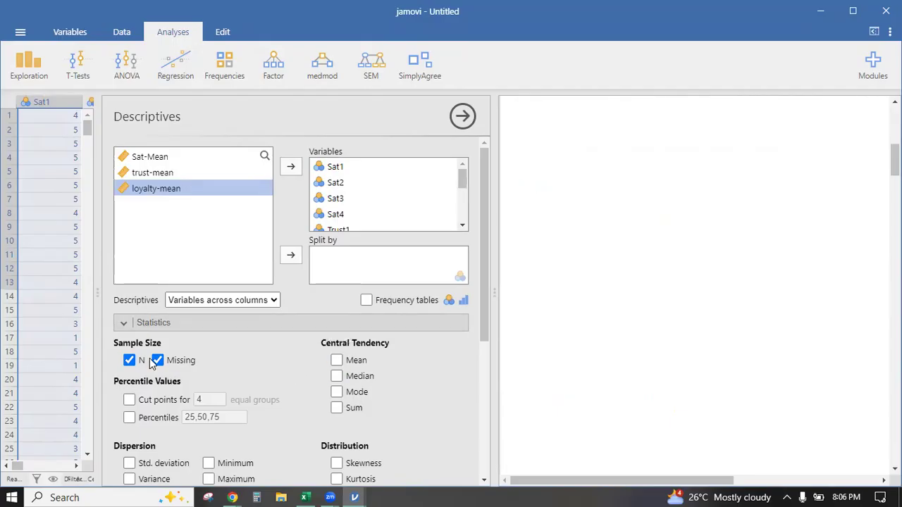
Enable the Shapiro-Wilk normality test, recheck ChatGPT's Pearson assumption checklist and close the Descriptives options in jamovi.
scroll(335, 279, down, 3)
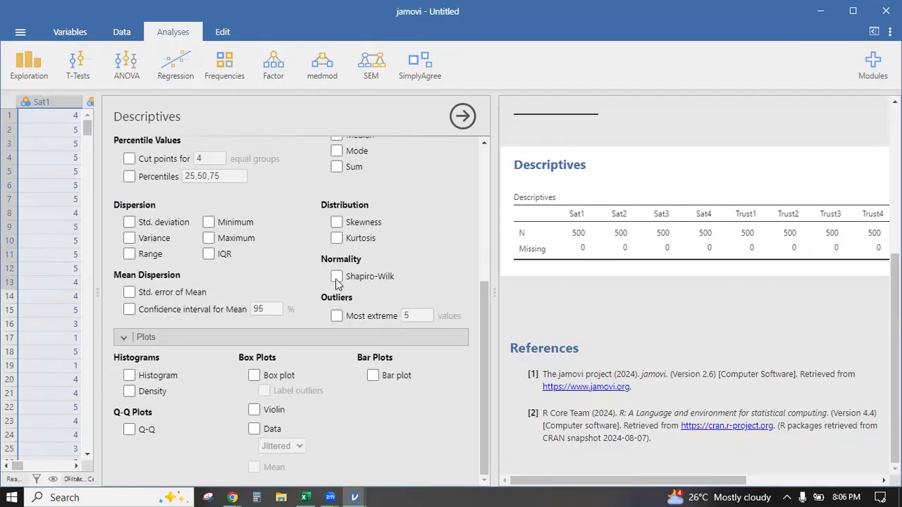
click(337, 277)
key(alt+Tab)
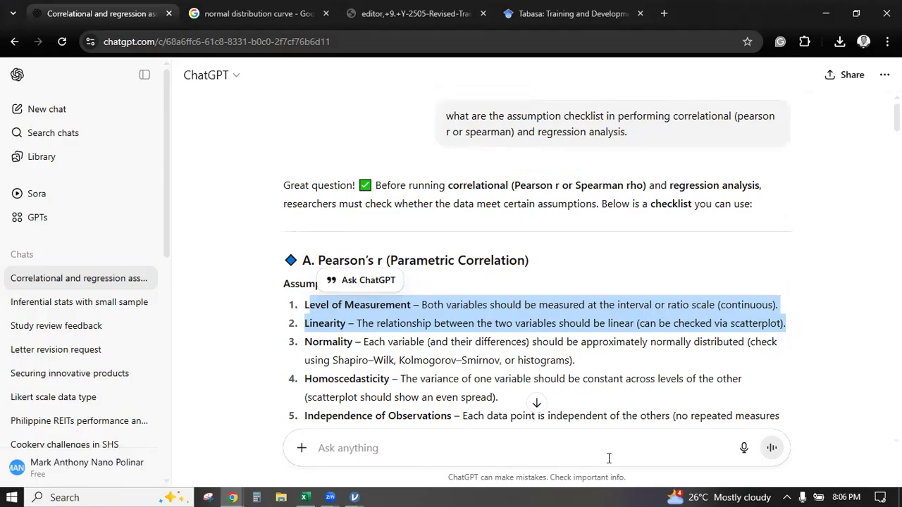
key(alt+Tab)
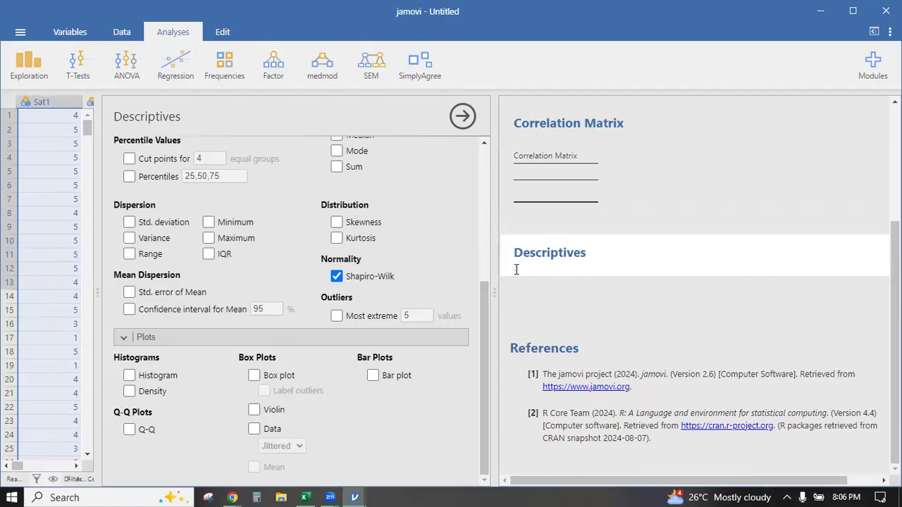
click(542, 304)
click(542, 305)
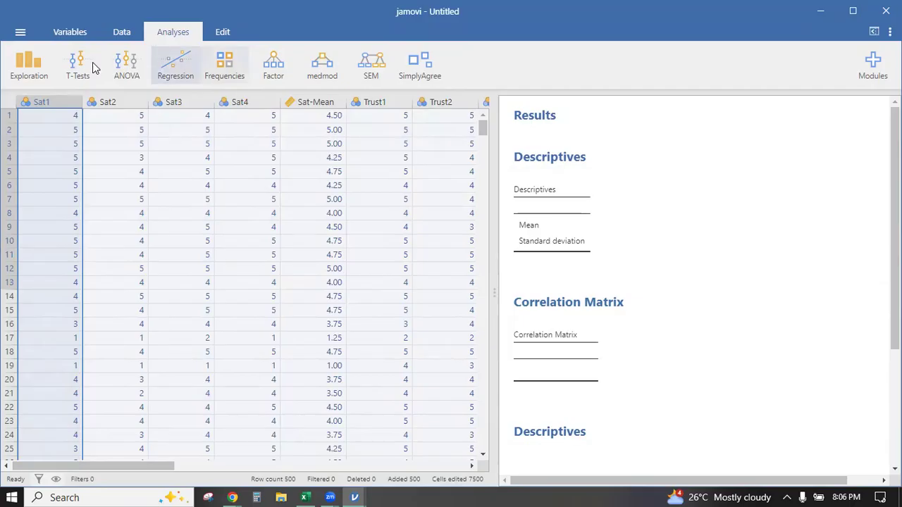
Start a new Descriptives analysis with Shapiro-Wilk enabled and standard deviation, minimum and maximum turned off.
click(30, 77)
click(36, 97)
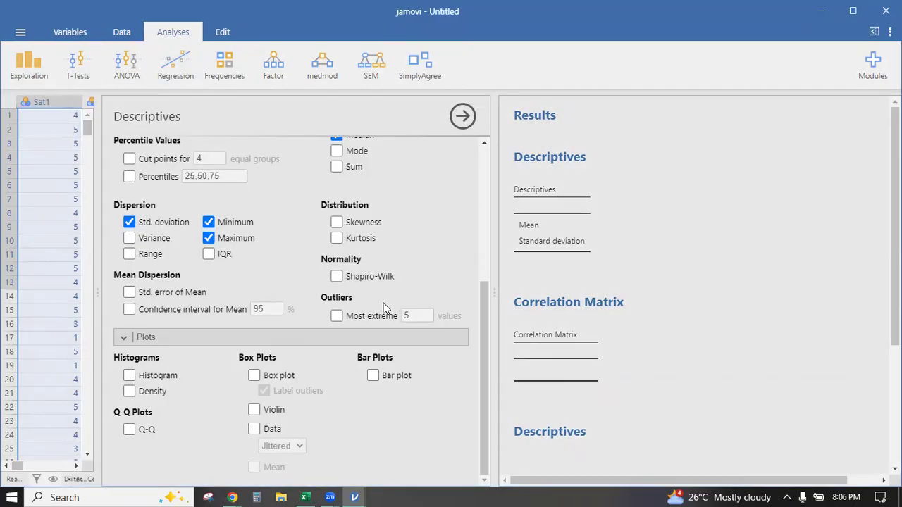
click(336, 276)
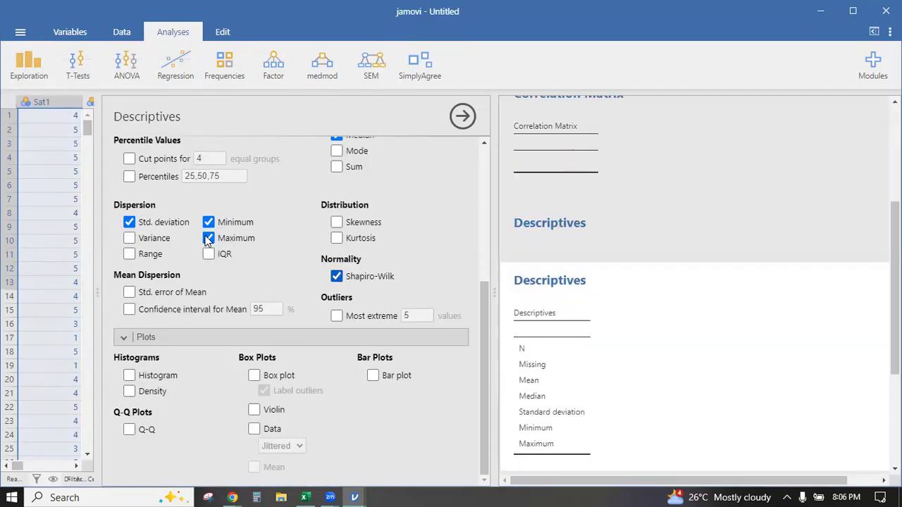
click(209, 238)
click(130, 222)
click(209, 223)
scroll(225, 243, up, 4)
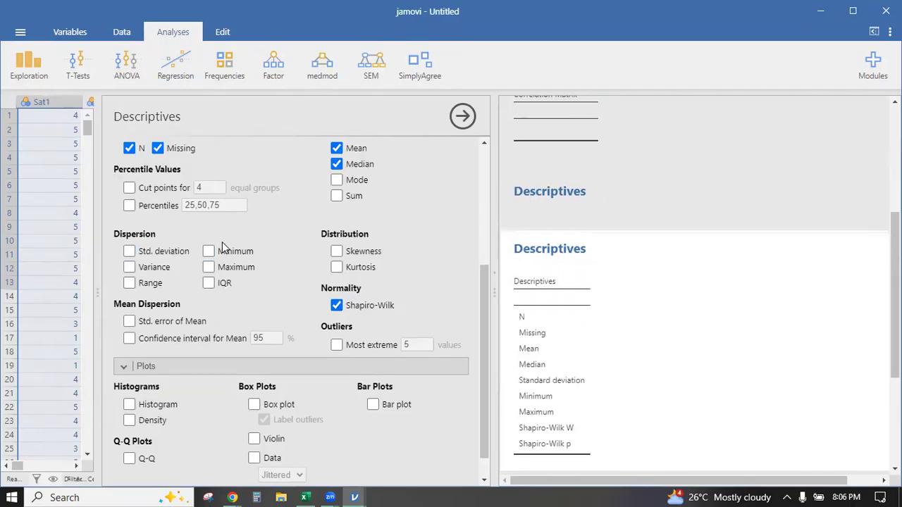
Add the items Sat1 to Sat4, Trust1 to Trust4 and L1 to L4 as the analysis variables.
drag(144, 204, 258, 157)
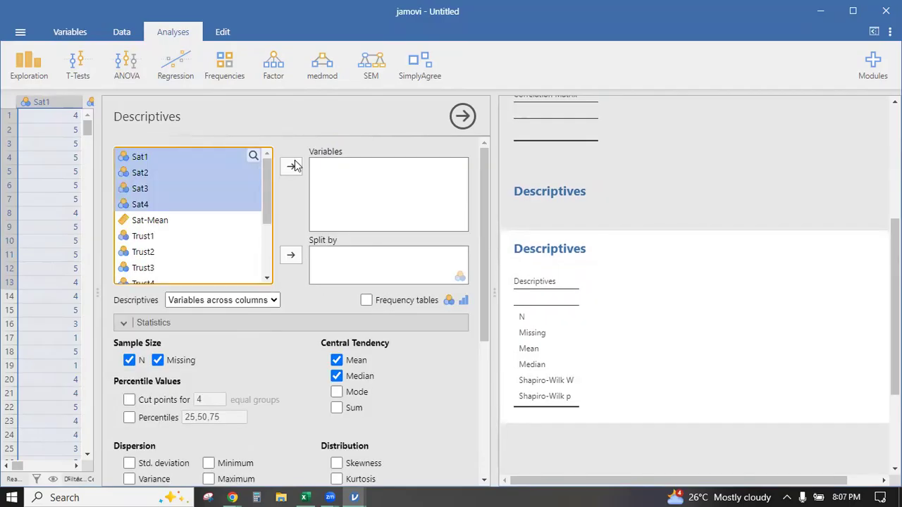
click(291, 167)
click(146, 221)
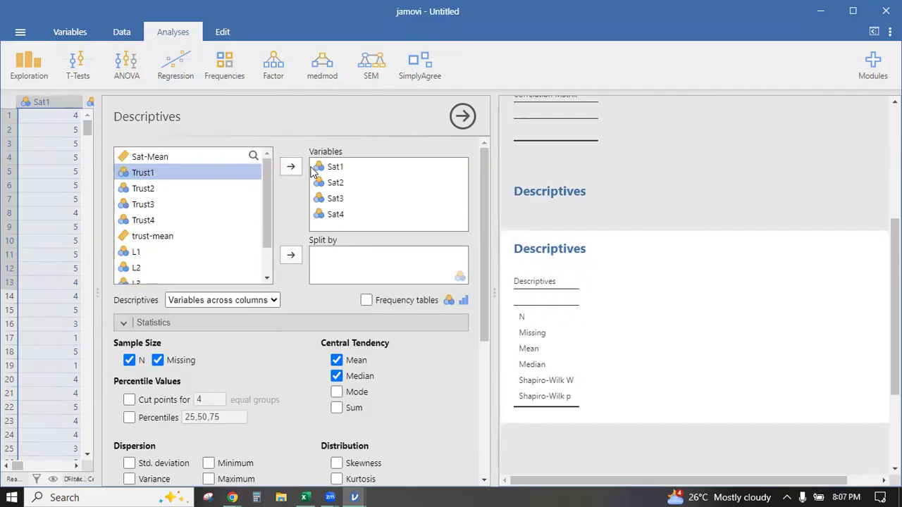
shift+click(145, 221)
click(291, 166)
click(147, 192)
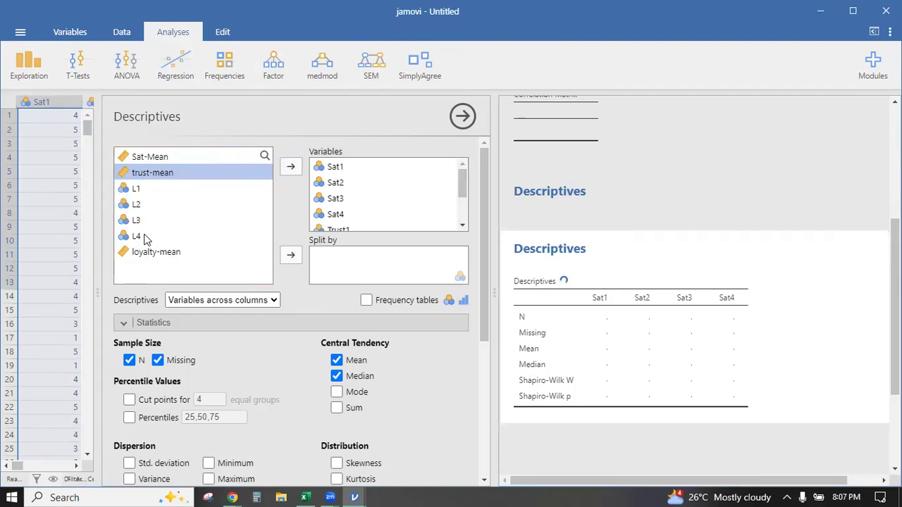
shift+click(145, 236)
click(291, 167)
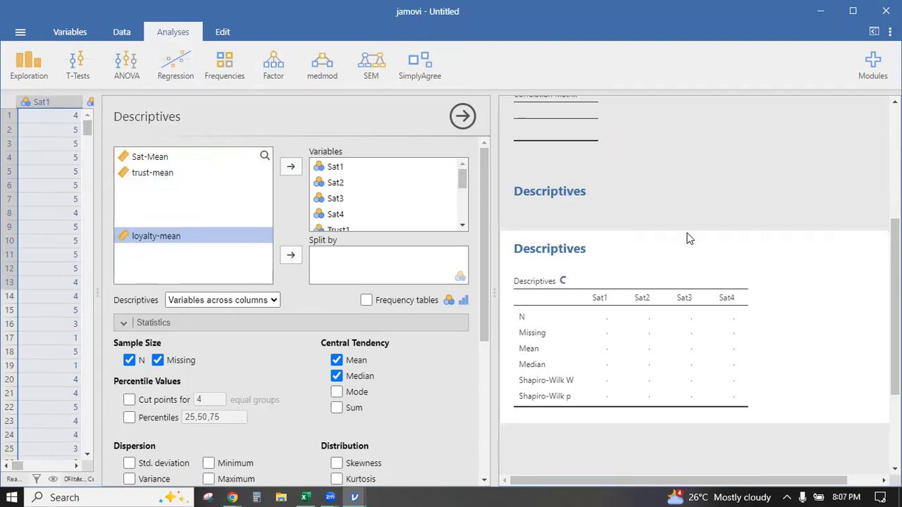
Turn off the sample size and central tendency statistics, leaving only the Shapiro-Wilk test selected.
click(158, 360)
click(337, 377)
scroll(363, 324, down, 5)
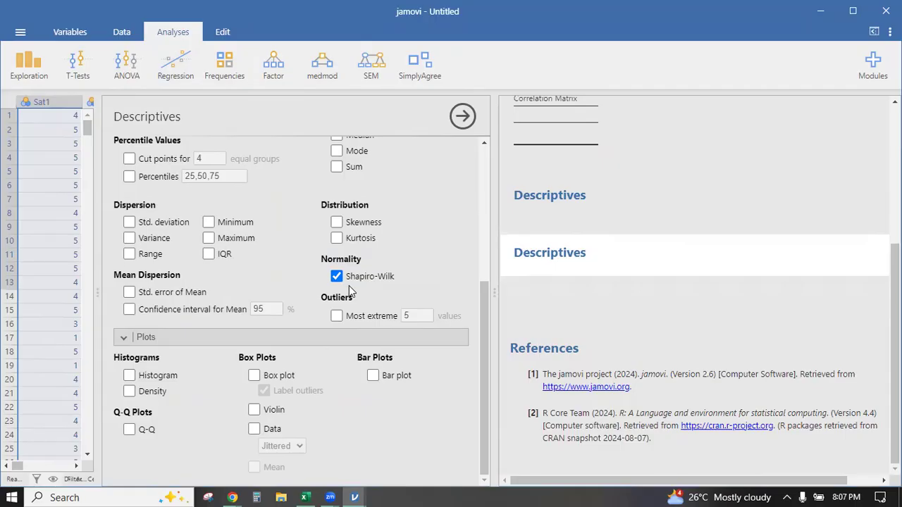
Toggle the Shapiro-Wilk test off and on, recheck the statistics options and results, and leave the Descriptives analysis.
click(337, 276)
scroll(527, 265, up, 1)
scroll(543, 272, up, 3)
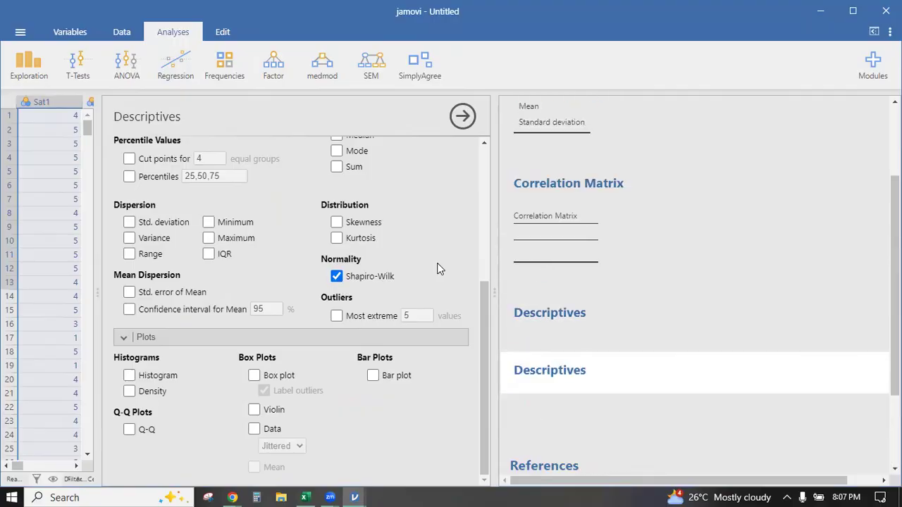
scroll(310, 231, up, 3)
scroll(333, 283, up, 1)
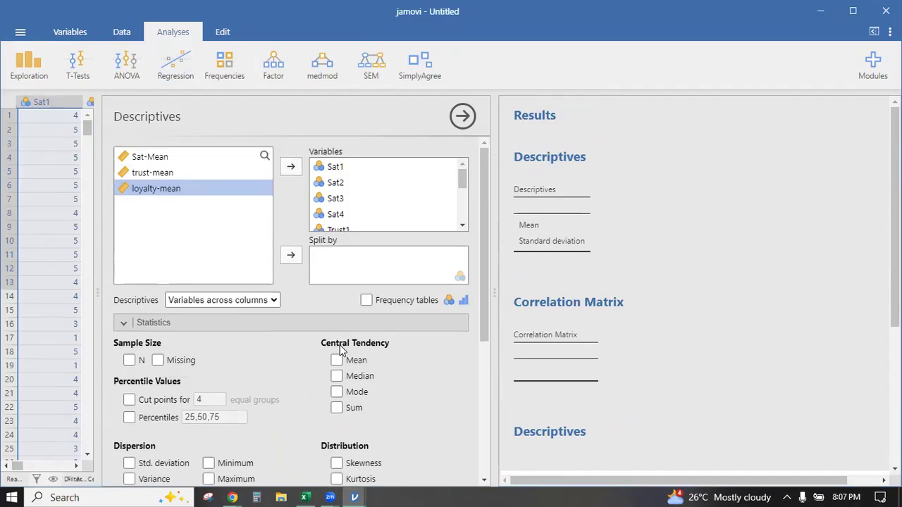
scroll(336, 280, down, 4)
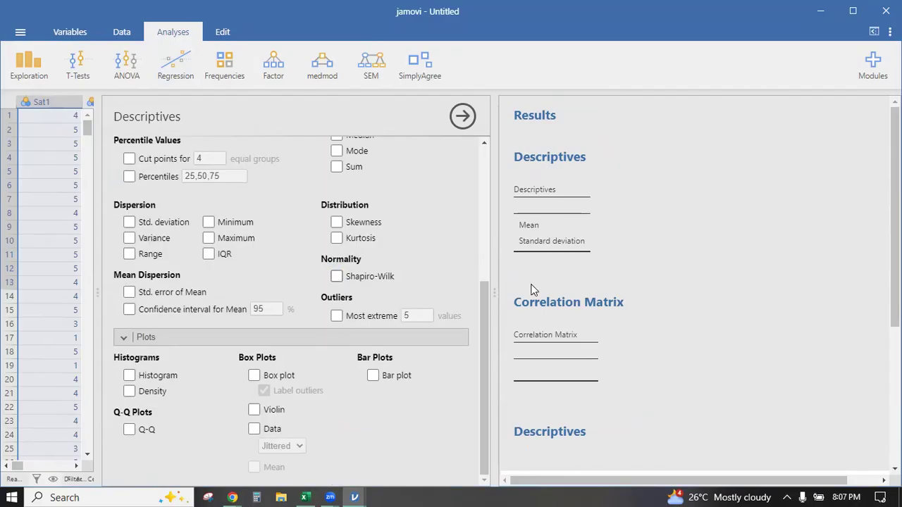
scroll(564, 292, down, 3)
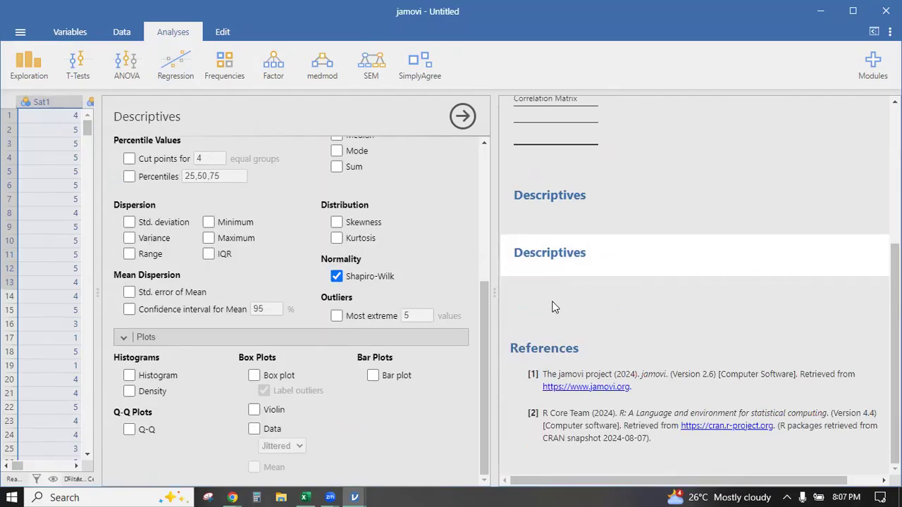
click(553, 306)
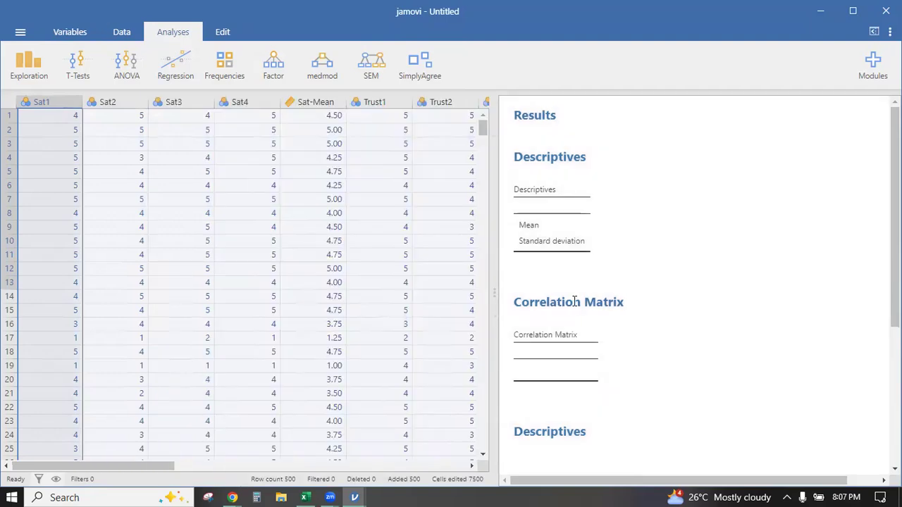
click(574, 307)
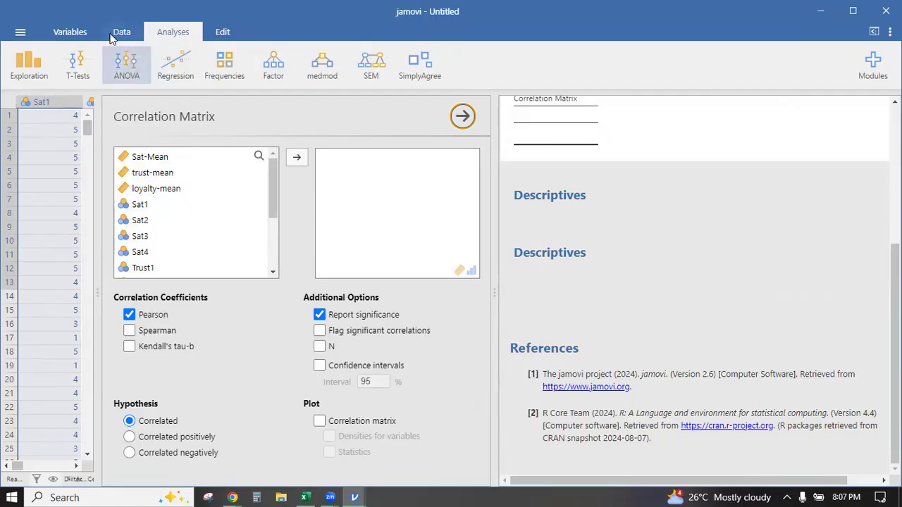
Create another Descriptives analysis on Sat1 to Sat4, Trust1 to Trust4 and L1 to L4, keeping the default statistics.
click(29, 83)
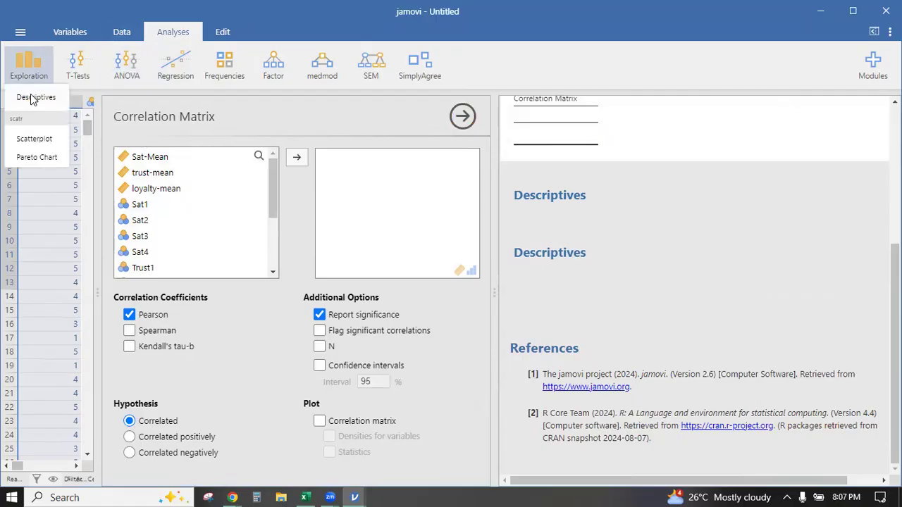
click(31, 98)
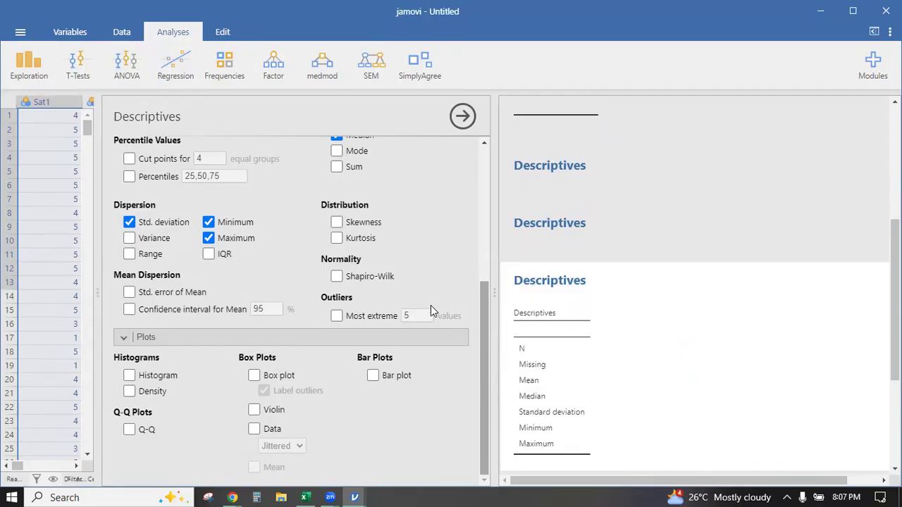
scroll(138, 161, up, 5)
shift+click(157, 203)
click(290, 167)
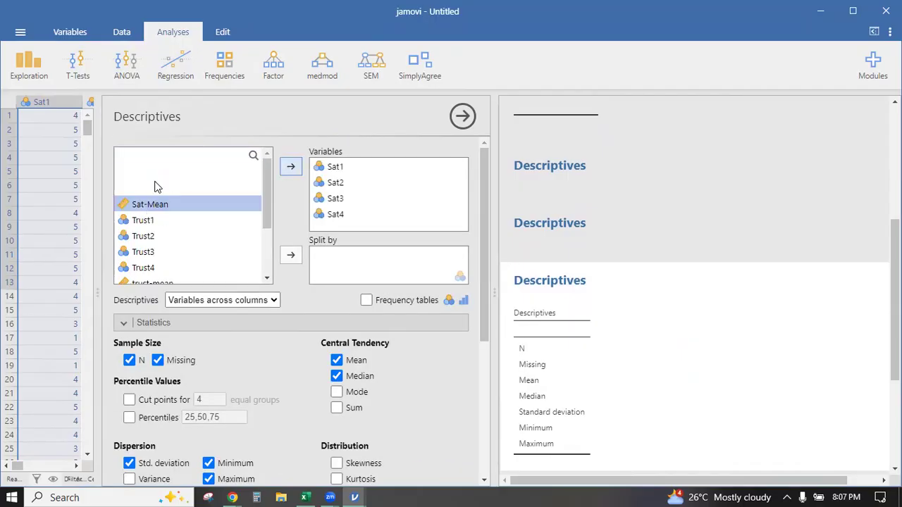
click(157, 176)
shift+click(144, 220)
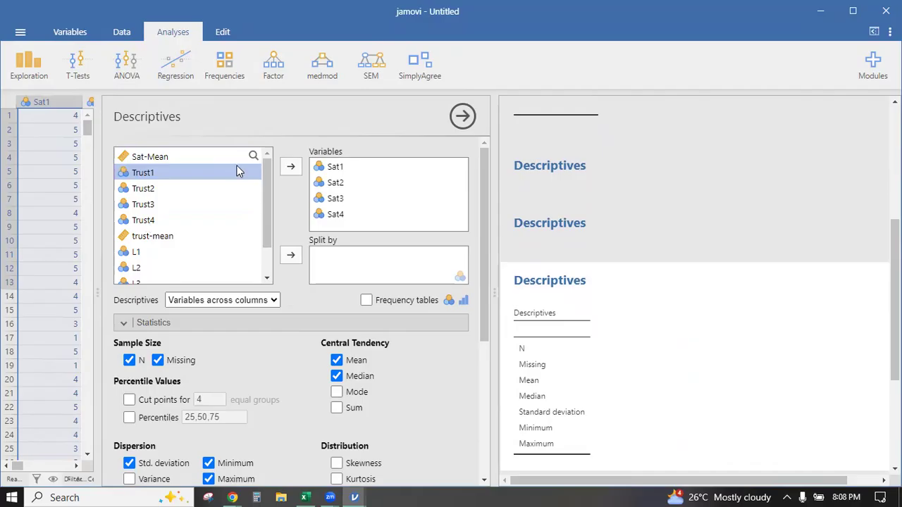
double_click(189, 194)
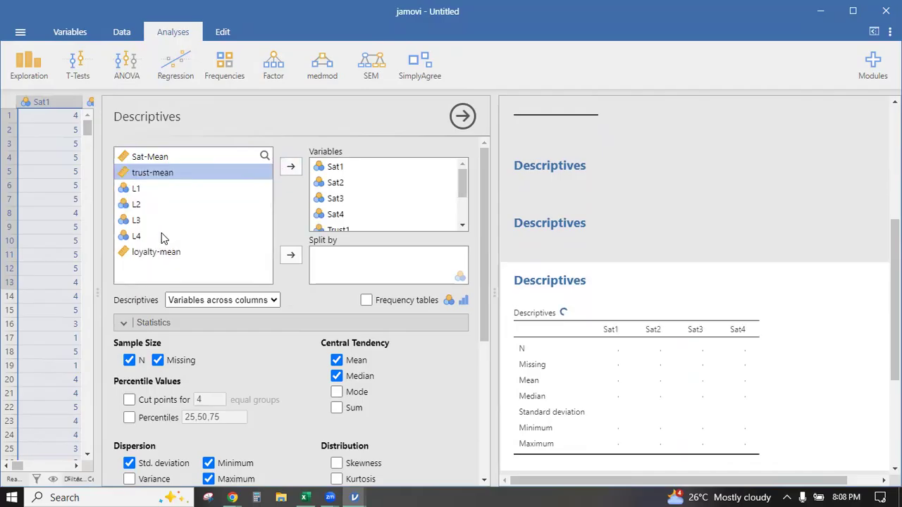
shift+click(161, 238)
click(290, 166)
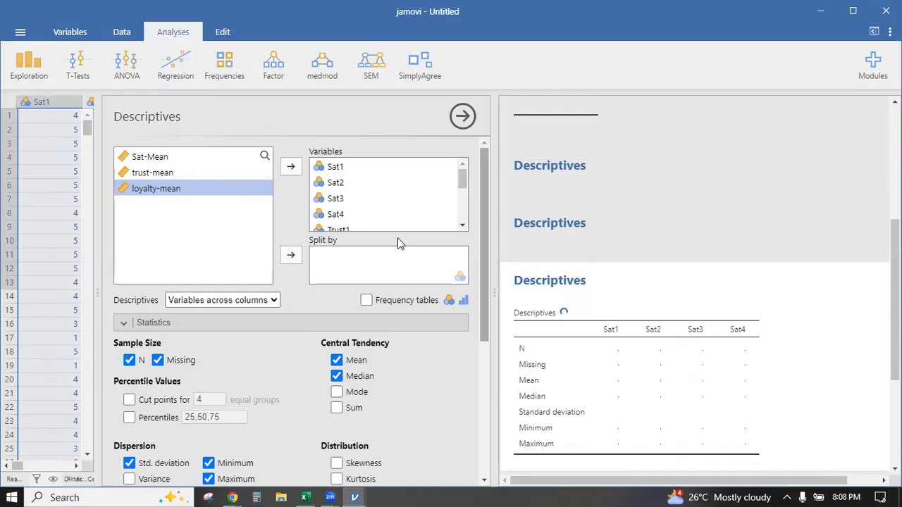
scroll(430, 364, down, 3)
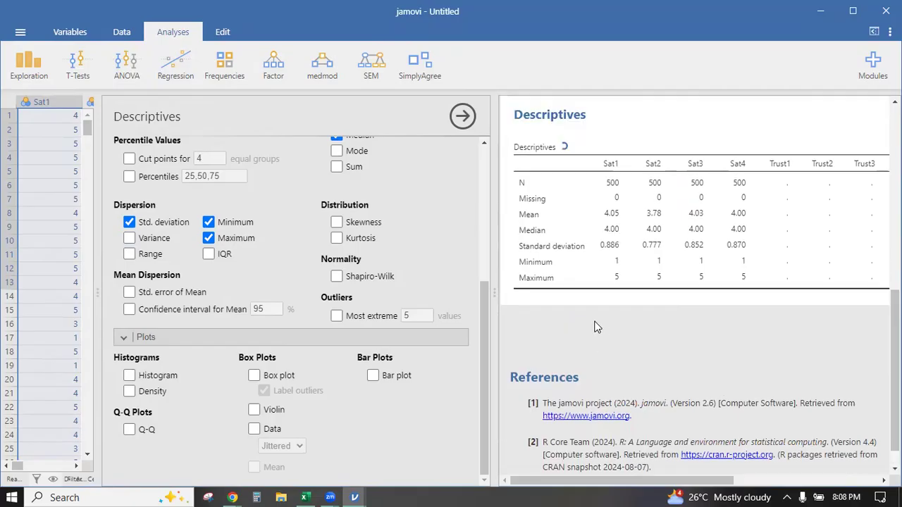
Turn off the minimum, maximum, median, N and missing statistics, leaving only the mean and standard deviation selected.
click(208, 221)
click(209, 238)
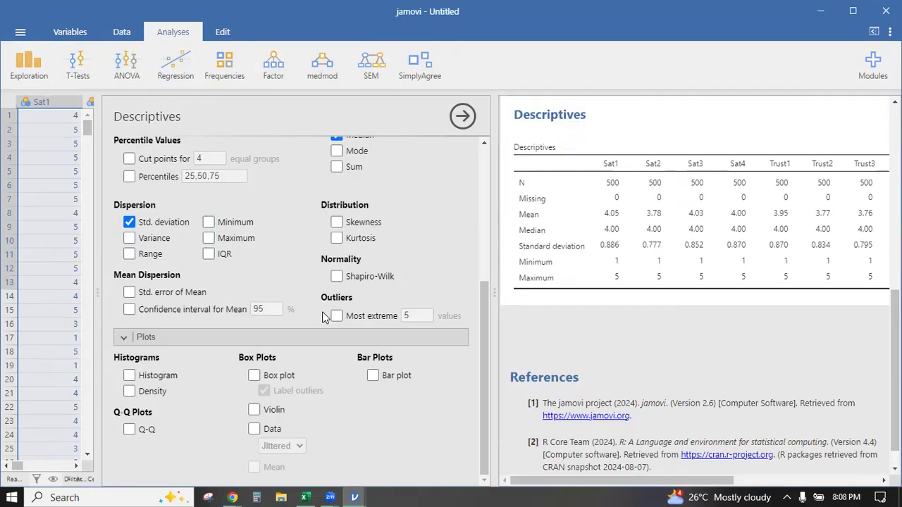
scroll(337, 366, up, 5)
click(337, 376)
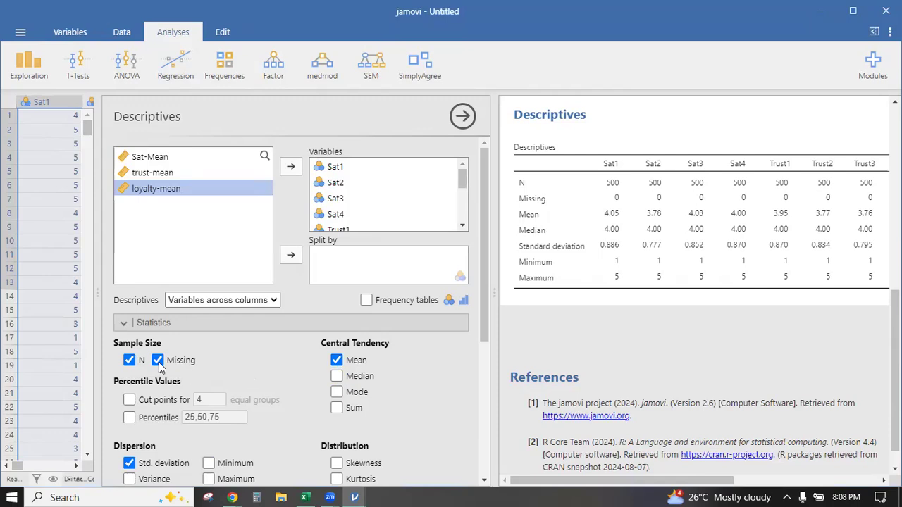
click(129, 360)
click(157, 361)
drag(479, 340, 480, 391)
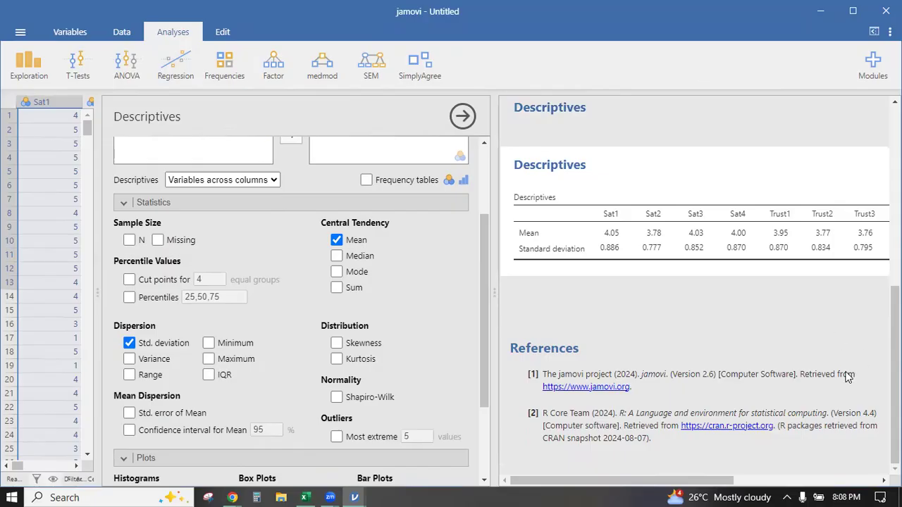
scroll(694, 289, up, 4)
scroll(694, 289, right, 1)
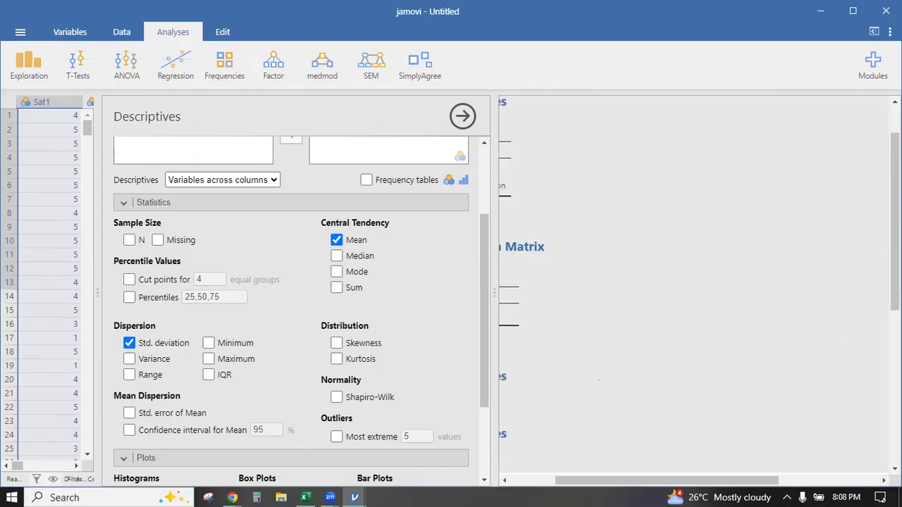
scroll(694, 289, right, 2)
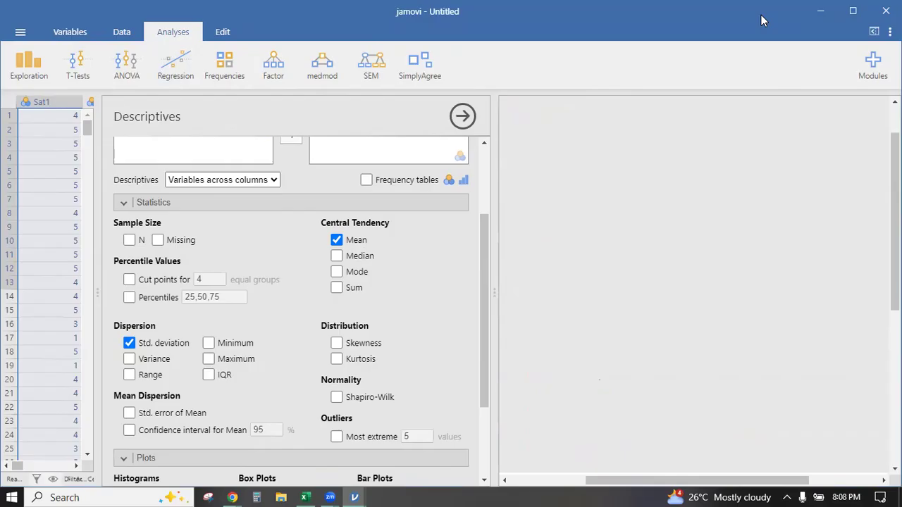
click(851, 9)
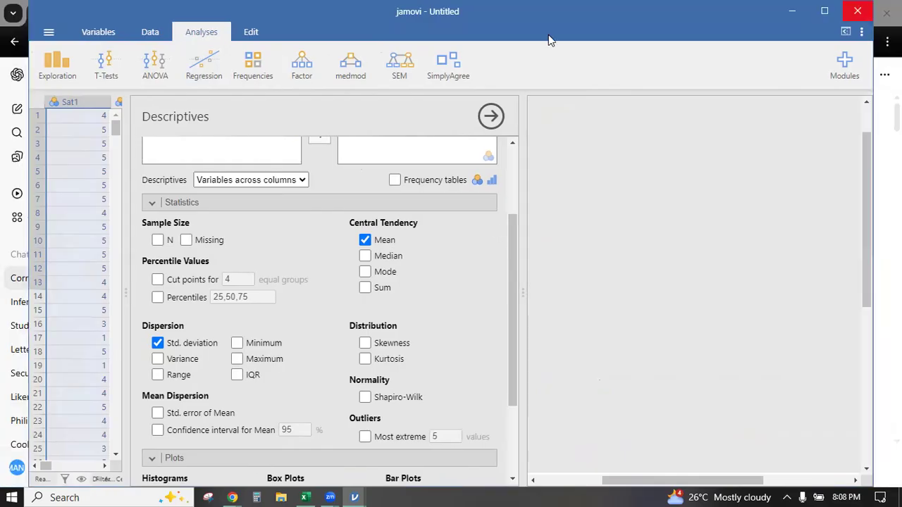
double_click(568, 25)
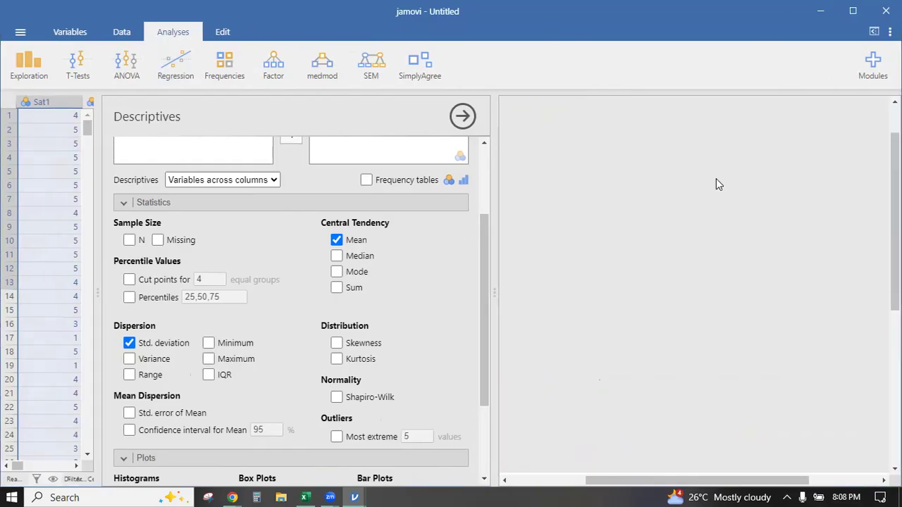
scroll(770, 467, right, 3)
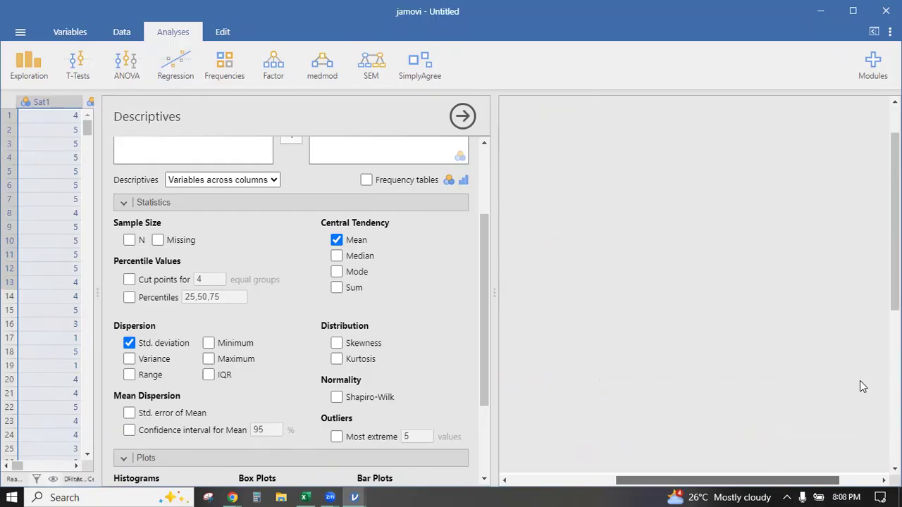
click(123, 33)
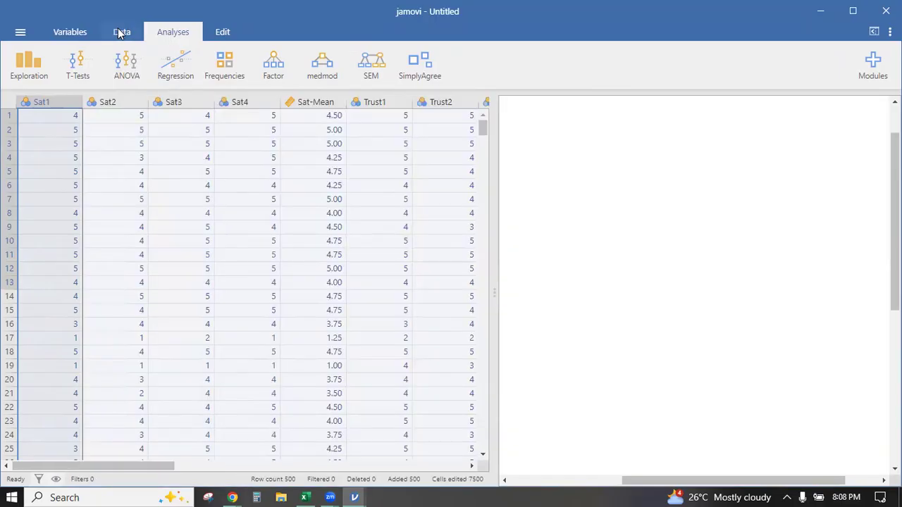
click(79, 33)
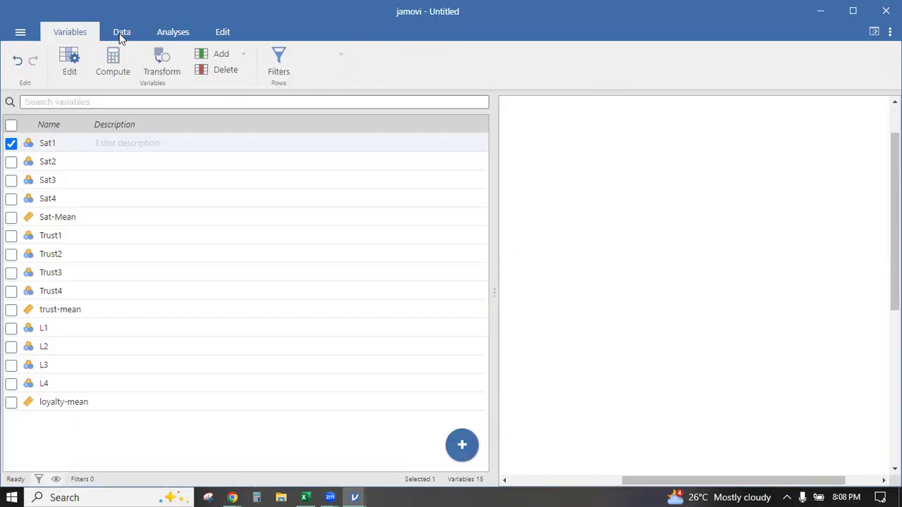
Create another Descriptives analysis and turn on its Shapiro-Wilk normality test.
click(172, 32)
click(29, 67)
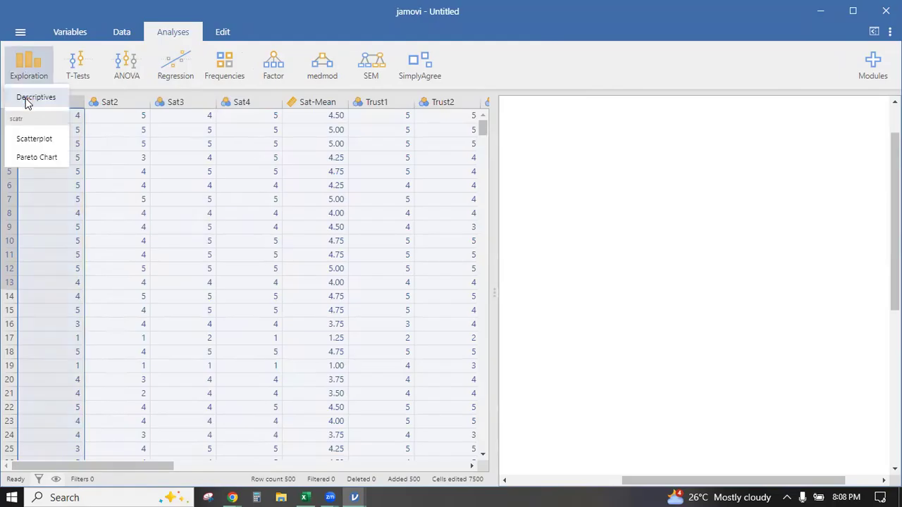
click(36, 96)
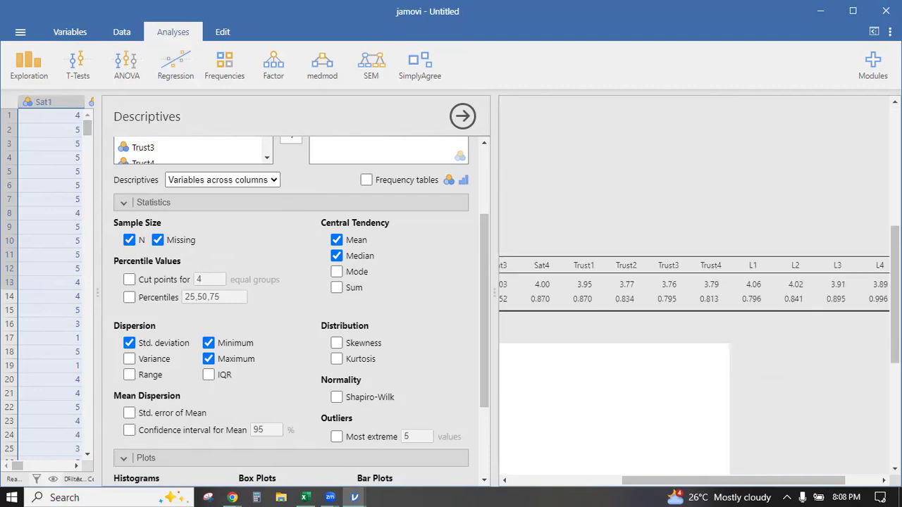
scroll(858, 411, down, 1)
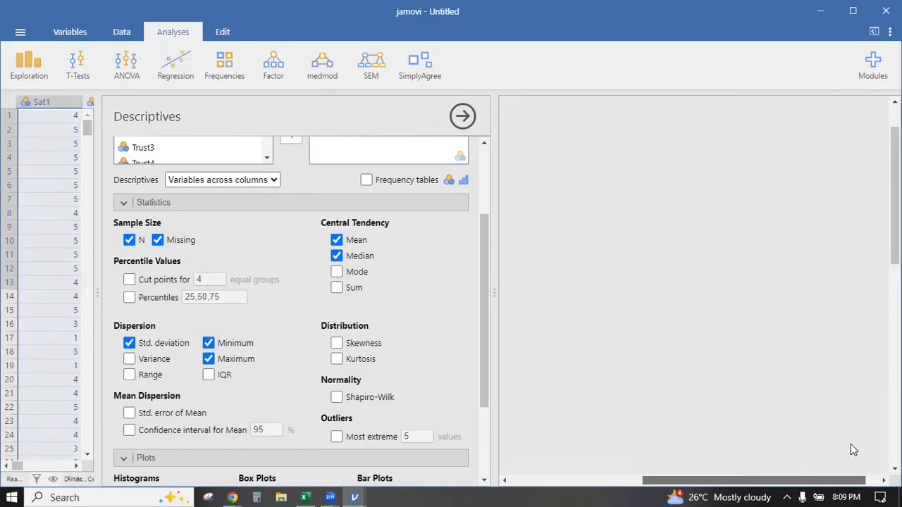
drag(850, 445, 851, 445)
drag(434, 276, 536, 186)
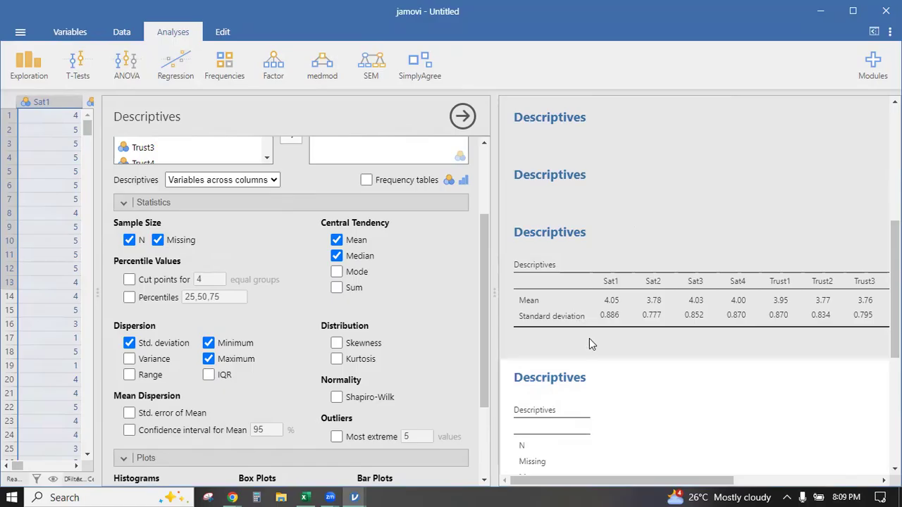
click(337, 397)
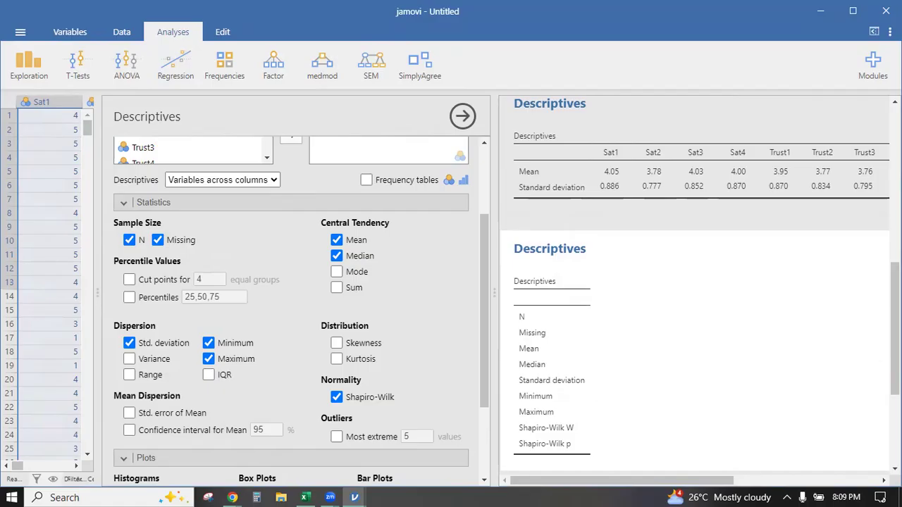
drag(895, 339, 895, 369)
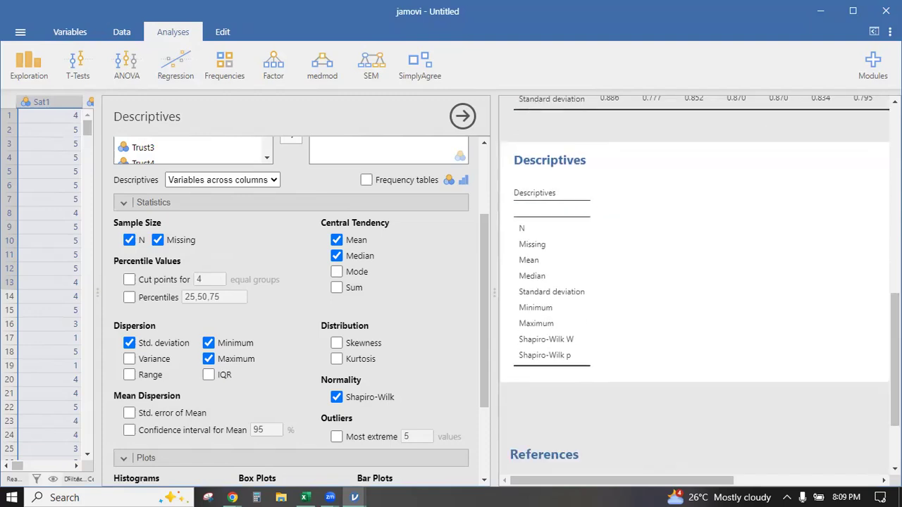
scroll(754, 365, down, 1)
scroll(556, 332, up, 1)
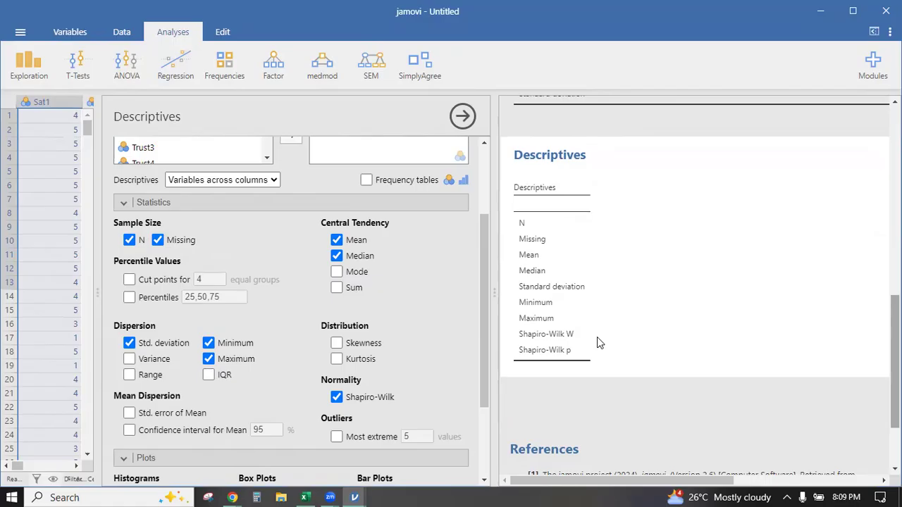
click(539, 342)
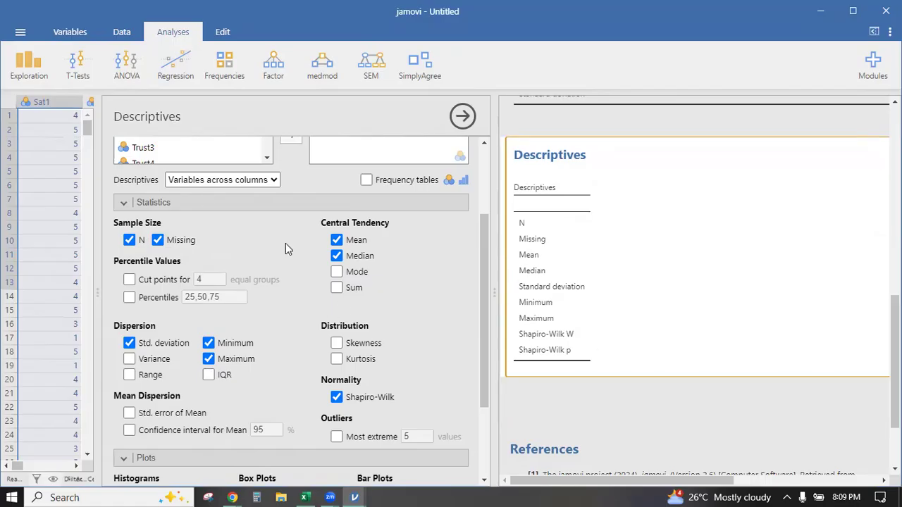
Add Sat1 to Sat4, Trust1 to Trust4 and L1 to L4 as variables of the new Shapiro-Wilk analysis.
scroll(209, 202, up, 3)
click(146, 158)
shift+click(147, 208)
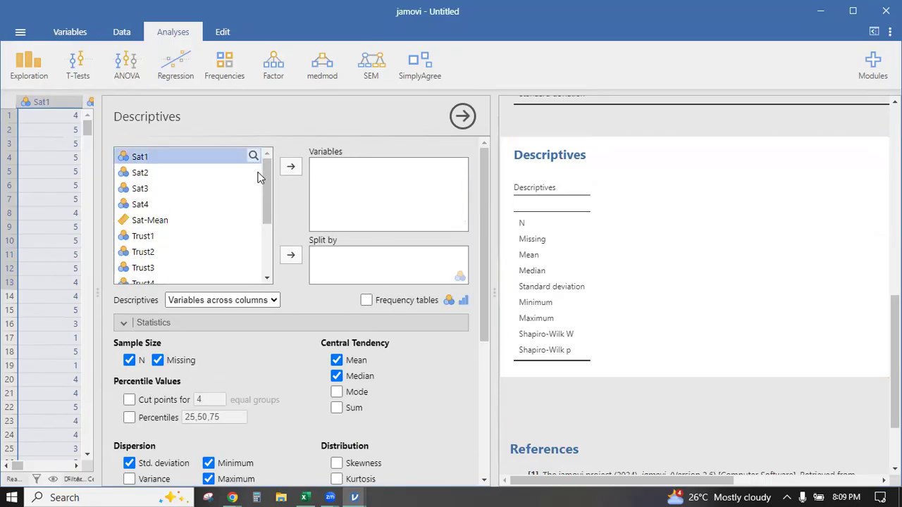
click(293, 165)
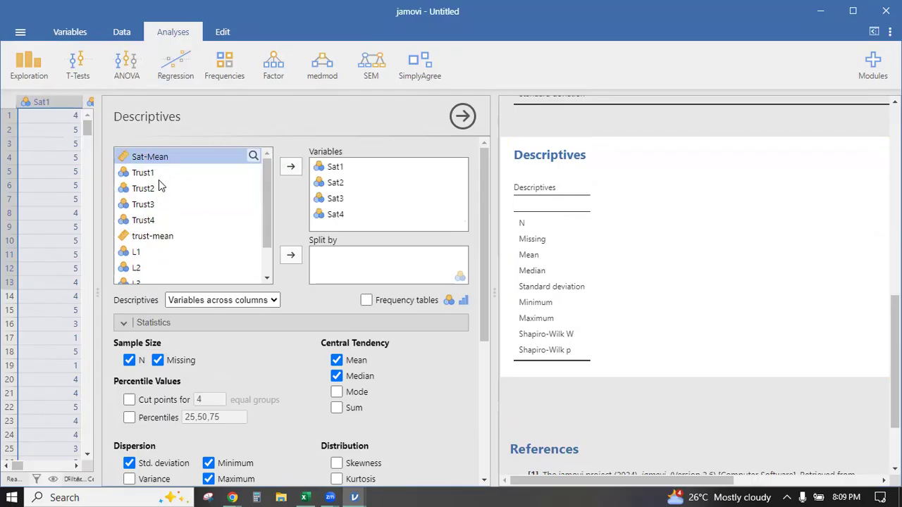
click(158, 174)
shift+click(157, 220)
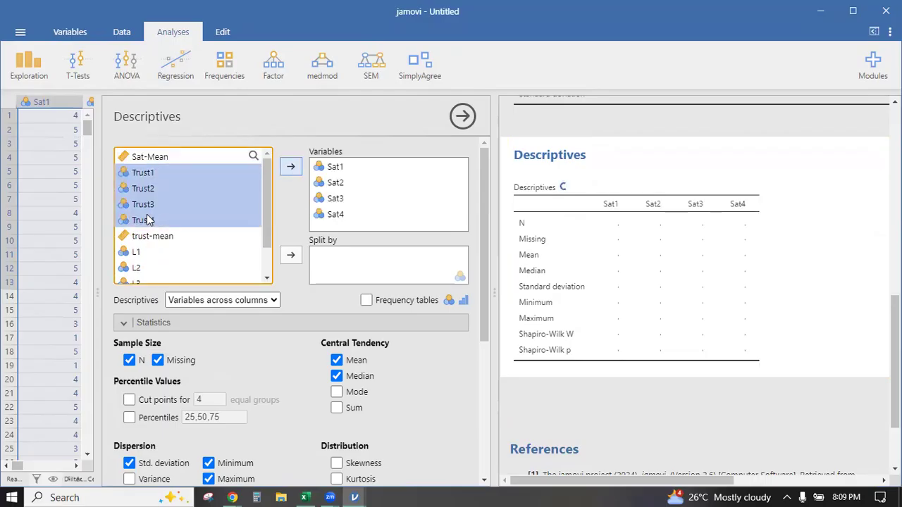
scroll(136, 216, down, 3)
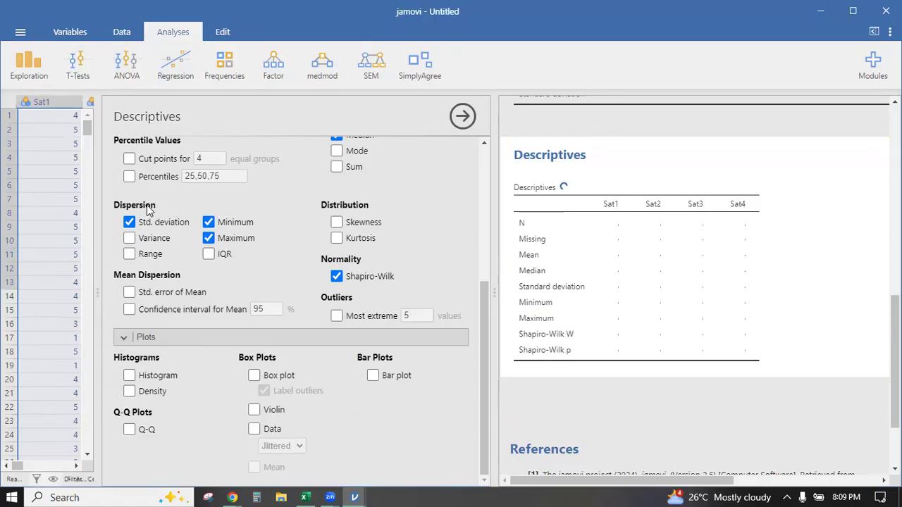
scroll(146, 196, up, 3)
click(136, 188)
shift+click(139, 237)
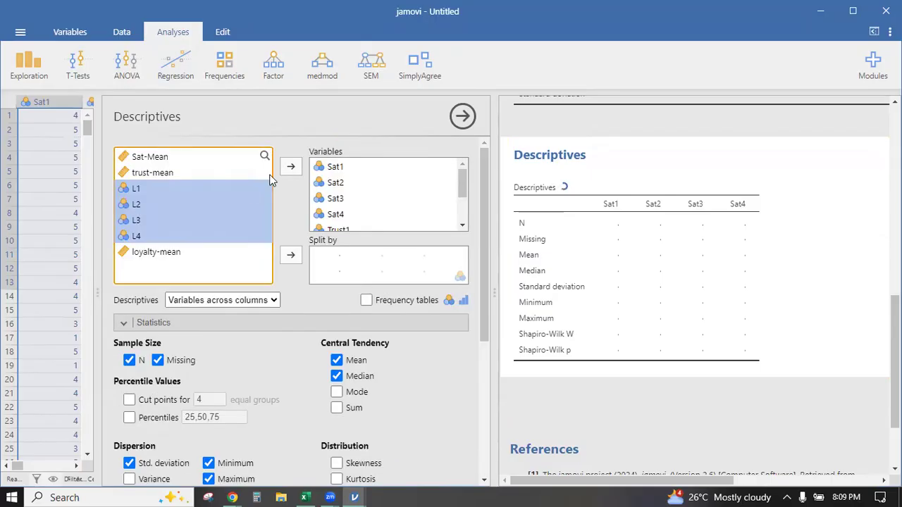
click(290, 169)
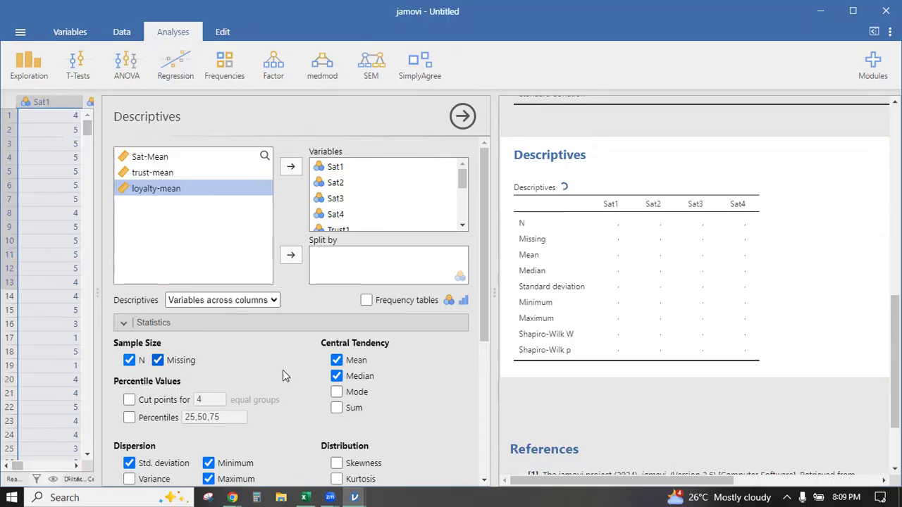
Turn off the median, missing, N, minimum and maximum, keeping the mean, standard deviation and Shapiro-Wilk test.
click(339, 377)
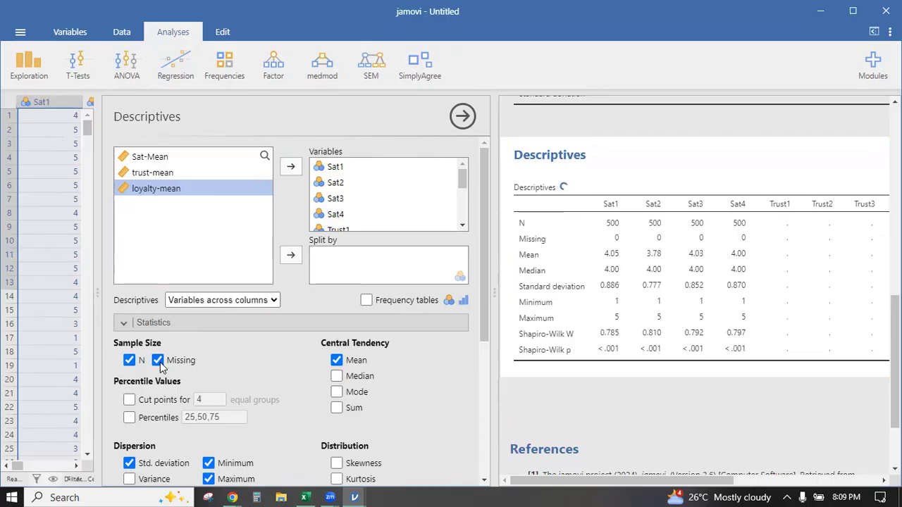
click(141, 366)
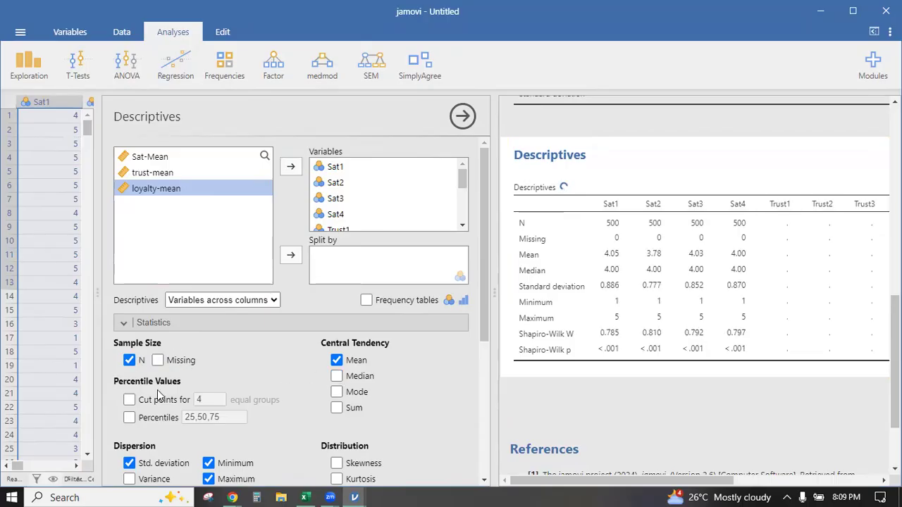
click(208, 466)
click(209, 479)
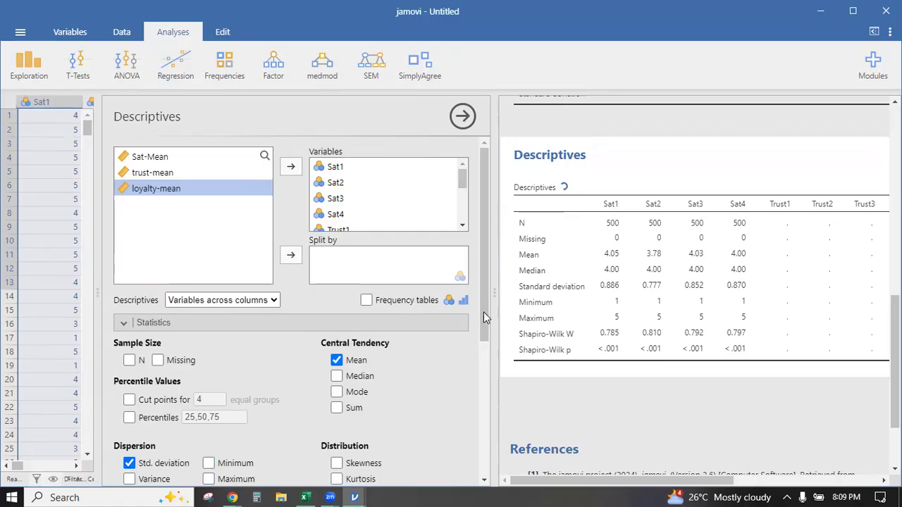
scroll(443, 392, down, 2)
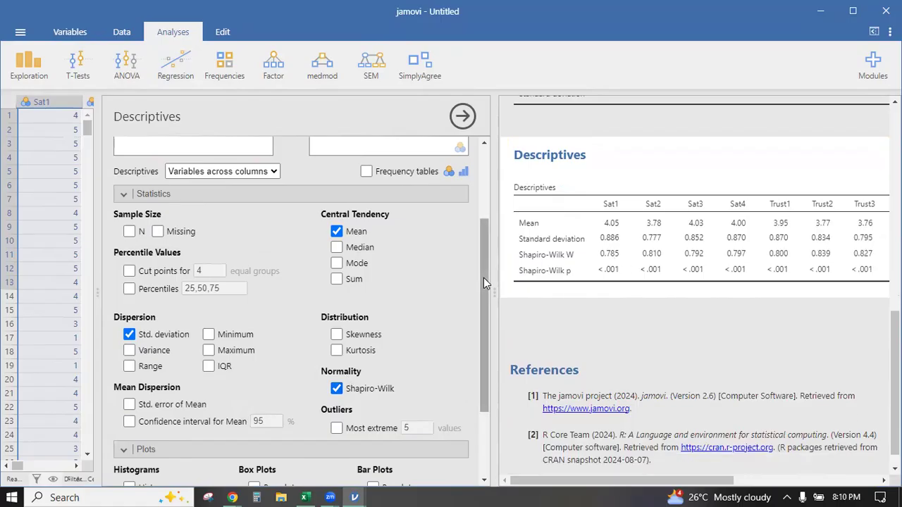
drag(484, 278, 485, 257)
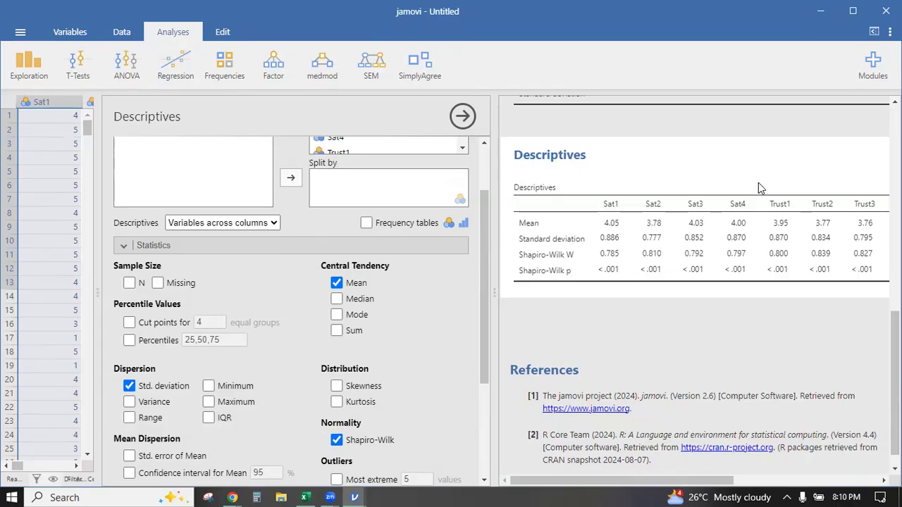
Copy the Descriptives table with the Shapiro-Wilk results and start a new ChatGPT chat in the browser.
right_click(773, 248)
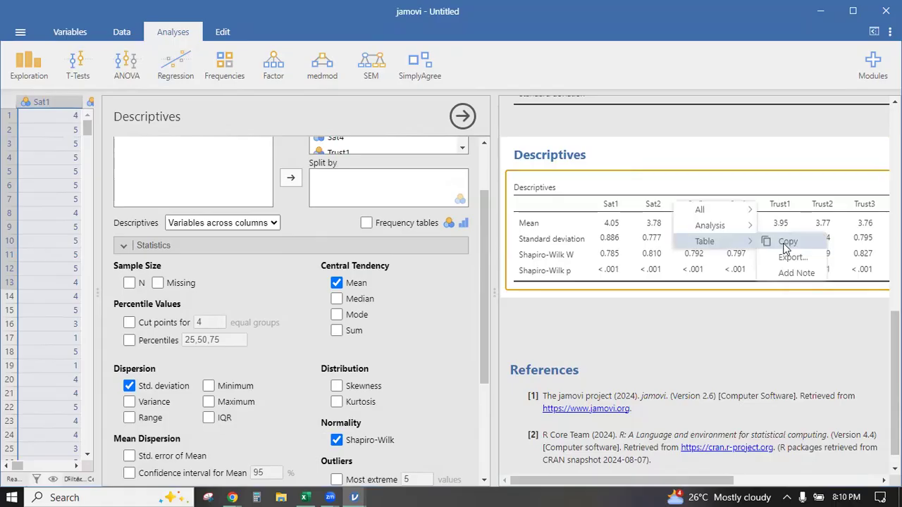
click(786, 242)
key(alt+Tab)
key(alt+Tab)
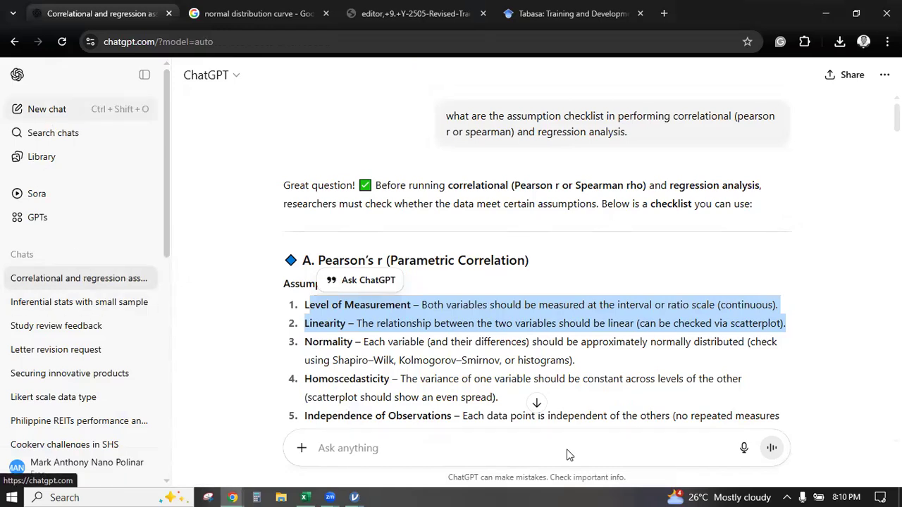
key(ctrl+shift+o)
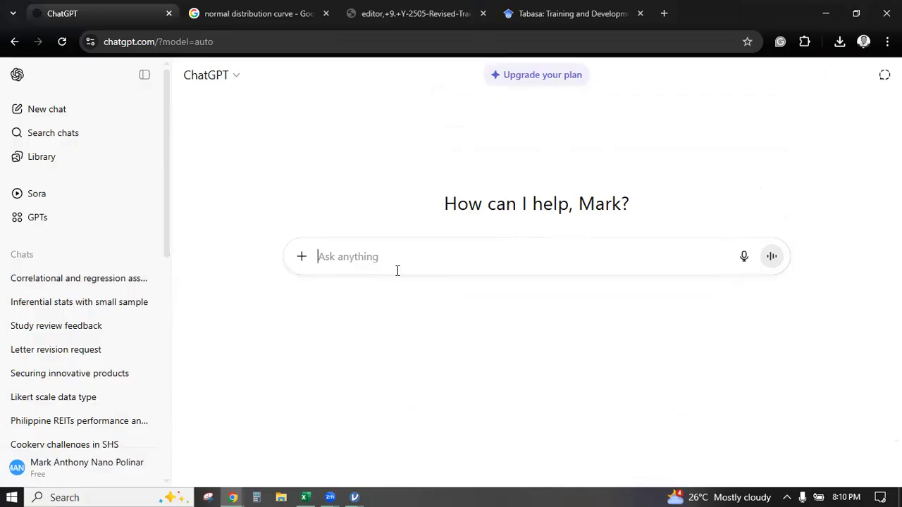
Paste the copied Descriptives table in quotation marks and ask ChatGPT for help understanding if the data is normally distributed based on Shapiro-Wilk.
text(")
key(ctrl+v)
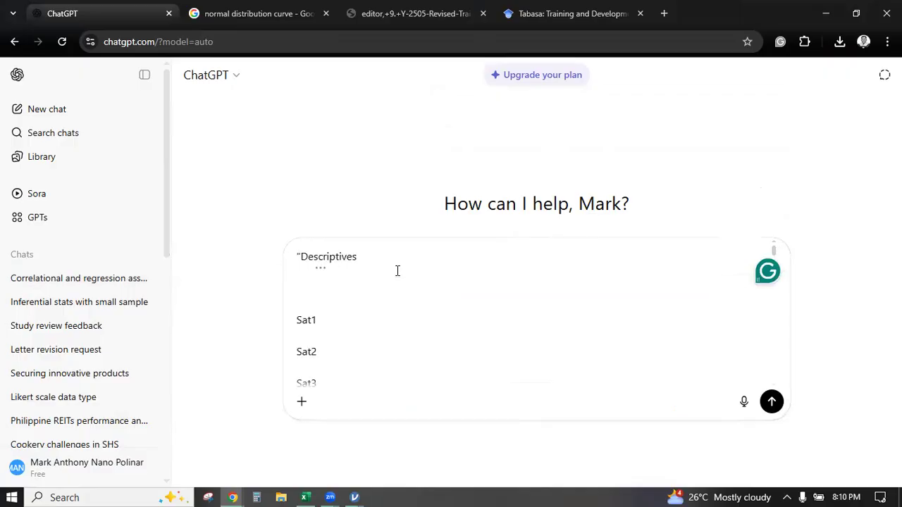
text(")
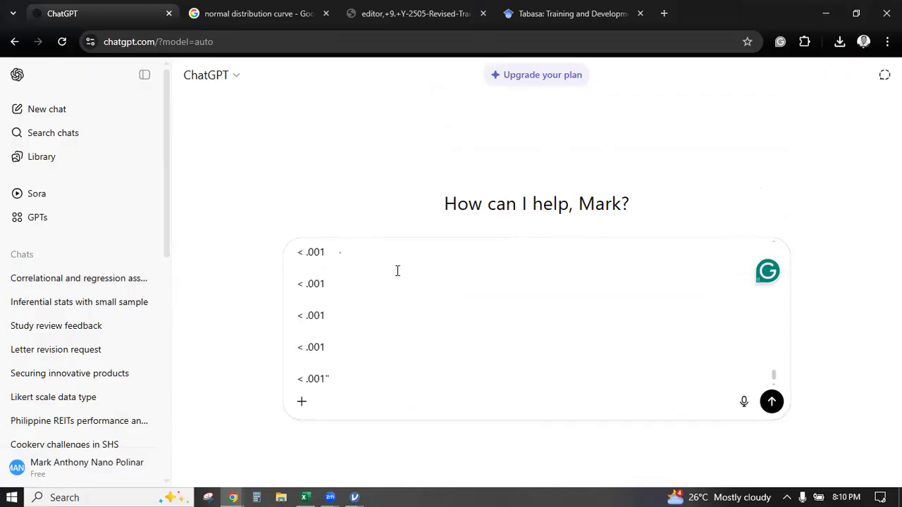
text( help me to )
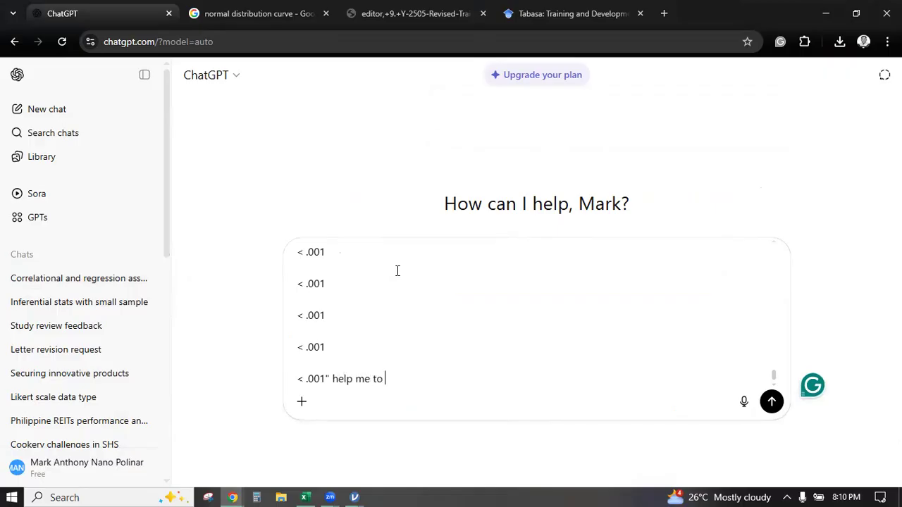
text(understand if the data is normally)
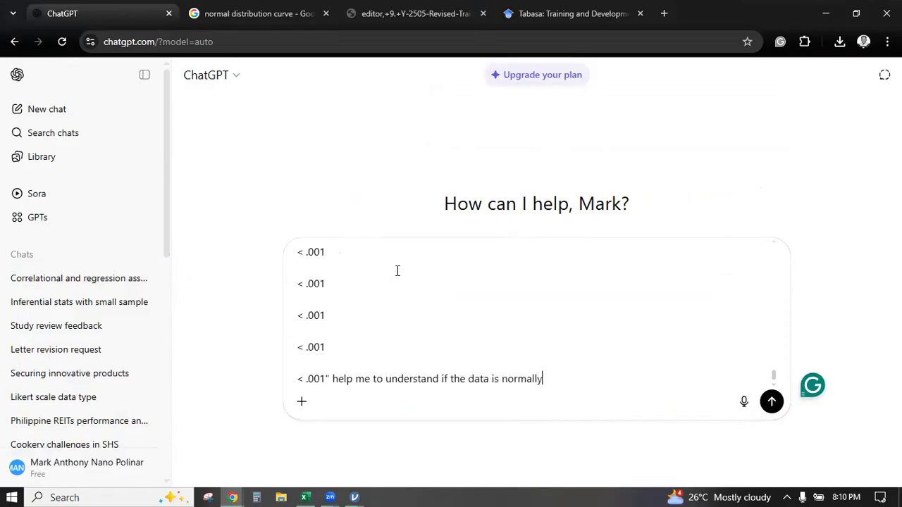
text( distributed based on shapiro-wilk)
key(Return)
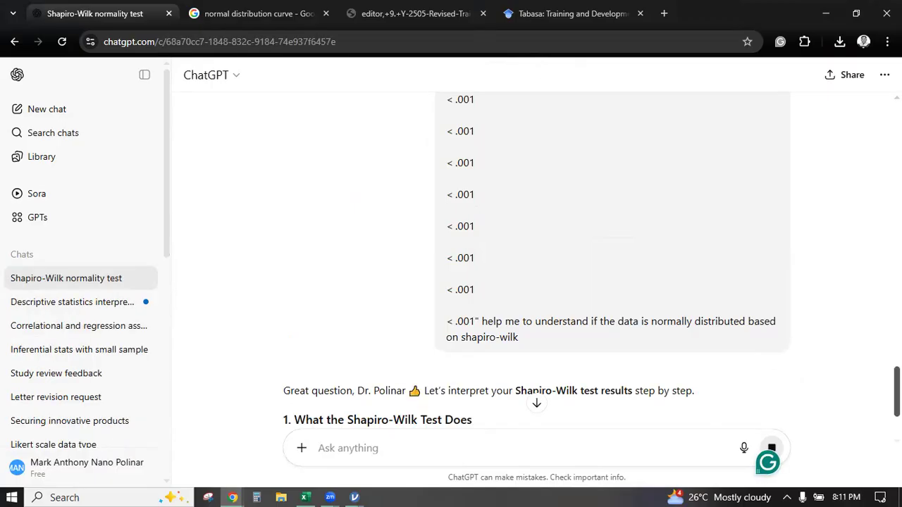
Copy the ">" sign from the decision rule in ChatGPT's reply and search Google for it.
scroll(849, 397, down, 1)
scroll(850, 397, down, 1)
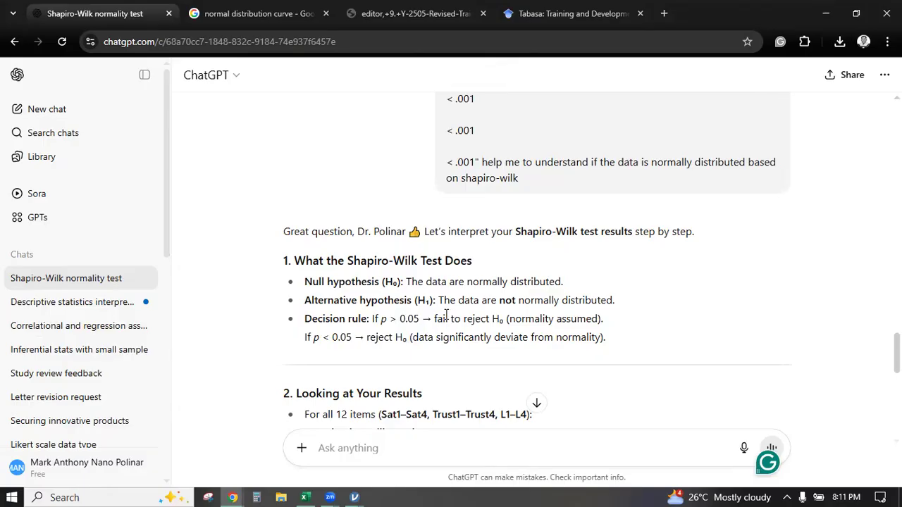
mouse_move(387, 321)
mouse_down()
mouse_move(402, 318)
mouse_move(389, 321)
mouse_up()
double_click(391, 319)
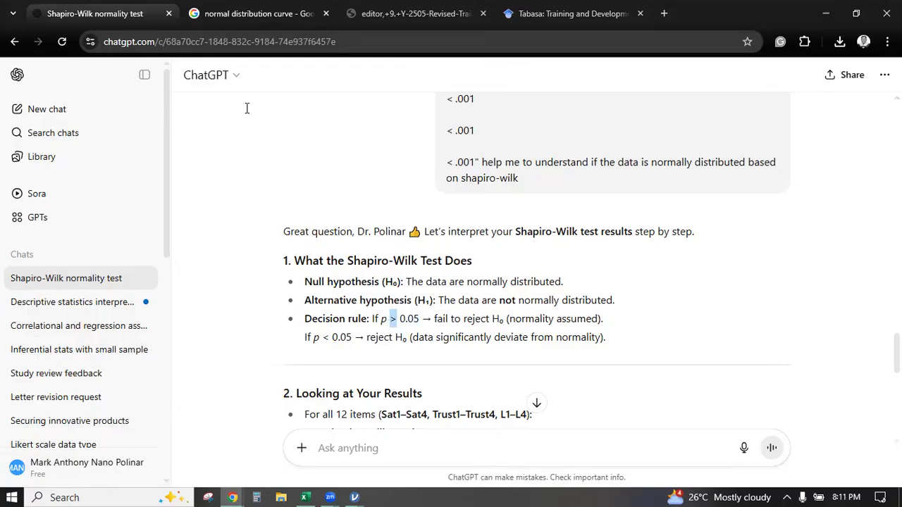
key(ctrl+Tab)
key(ctrl+v)
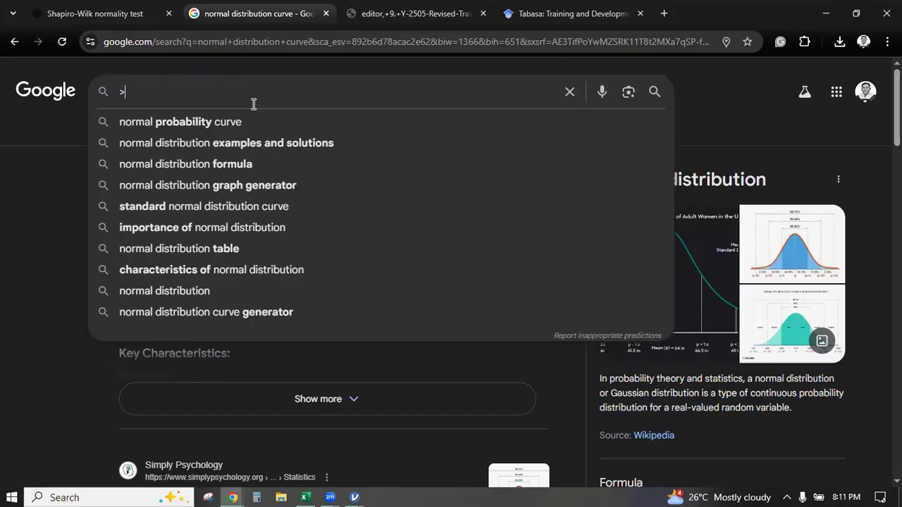
key(Return)
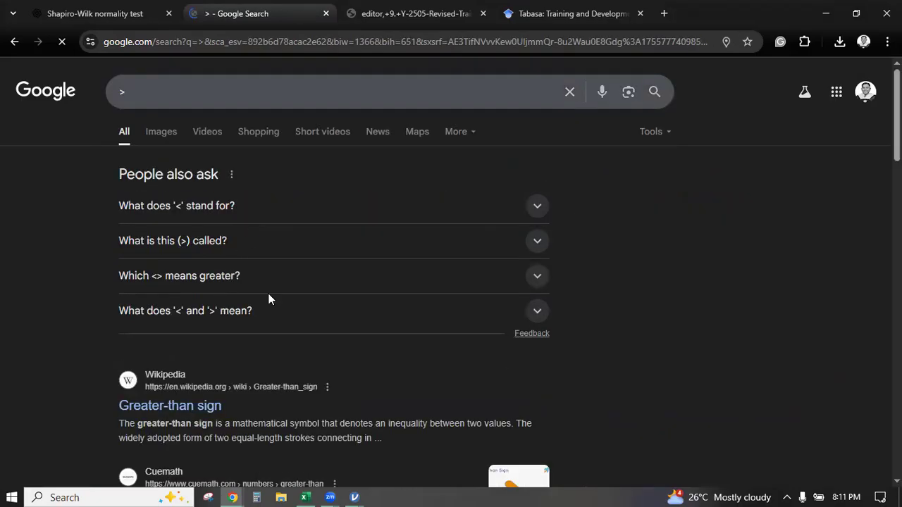
Expand the "What does '<' stand for?" answer in Google and compare it with the p-value decision rule in ChatGPT.
click(234, 208)
click(234, 208)
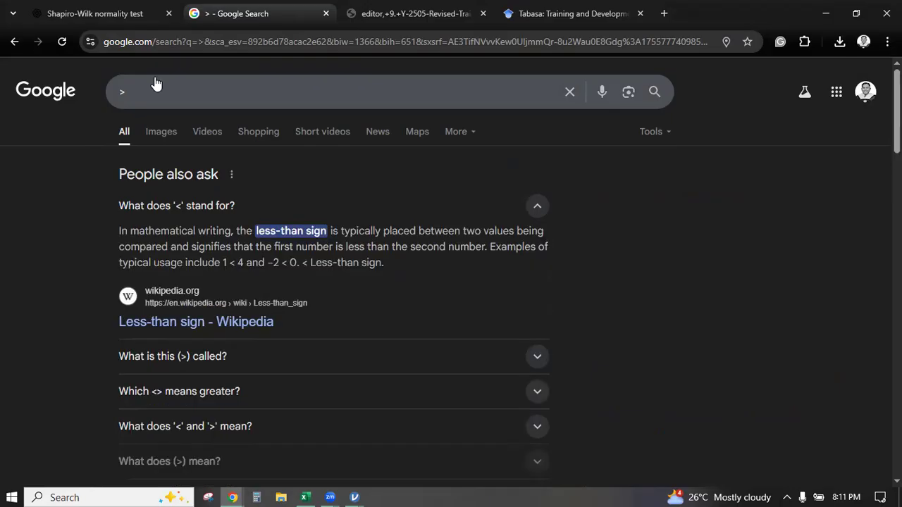
key(ctrl+shift+Tab)
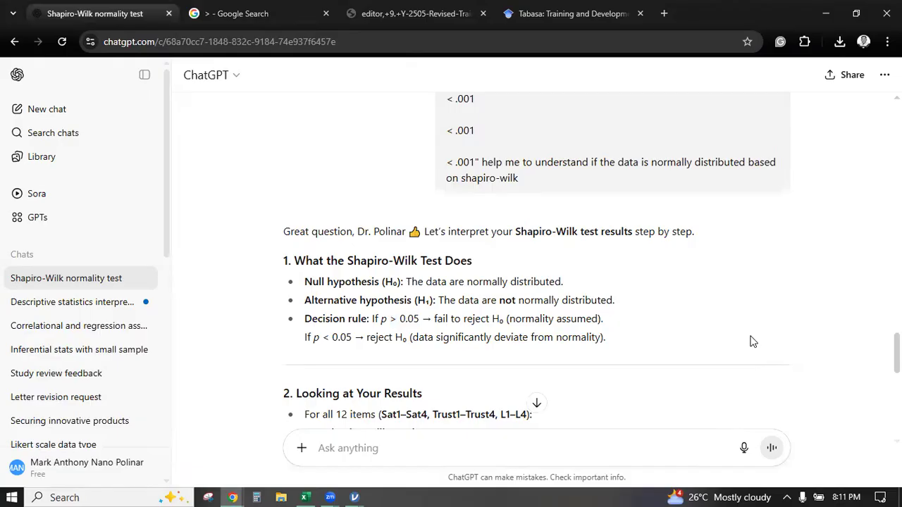
key(ctrl+Tab)
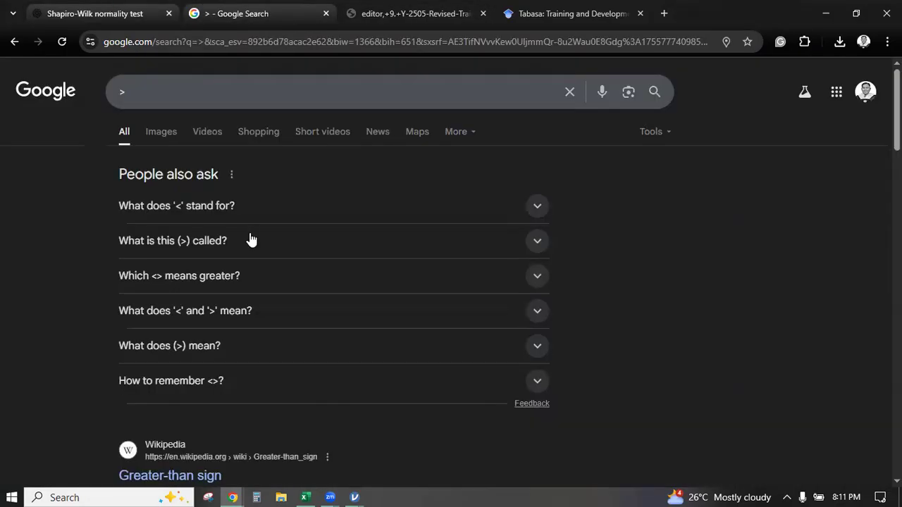
click(207, 209)
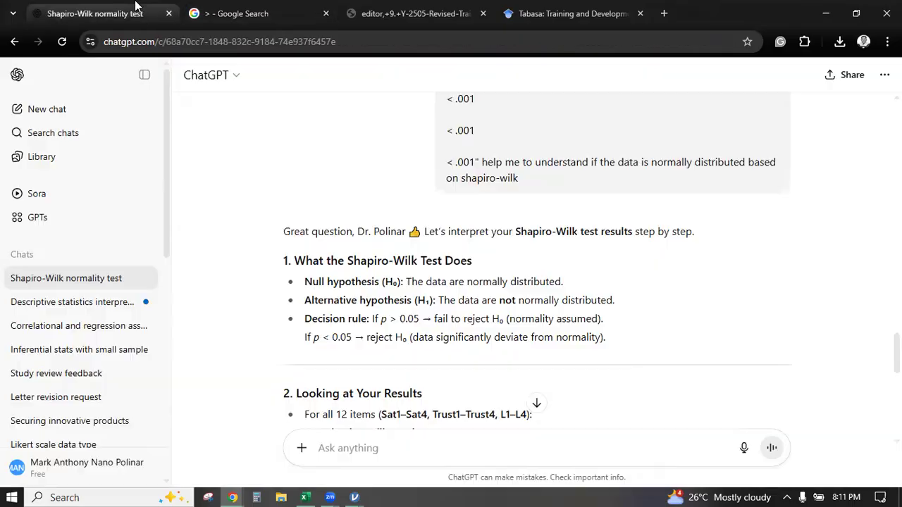
click(143, 16)
Review the "Looking at Your Results" section in ChatGPT, checking its p-value sign against Google's explanation of "<".
drag(896, 353, 897, 374)
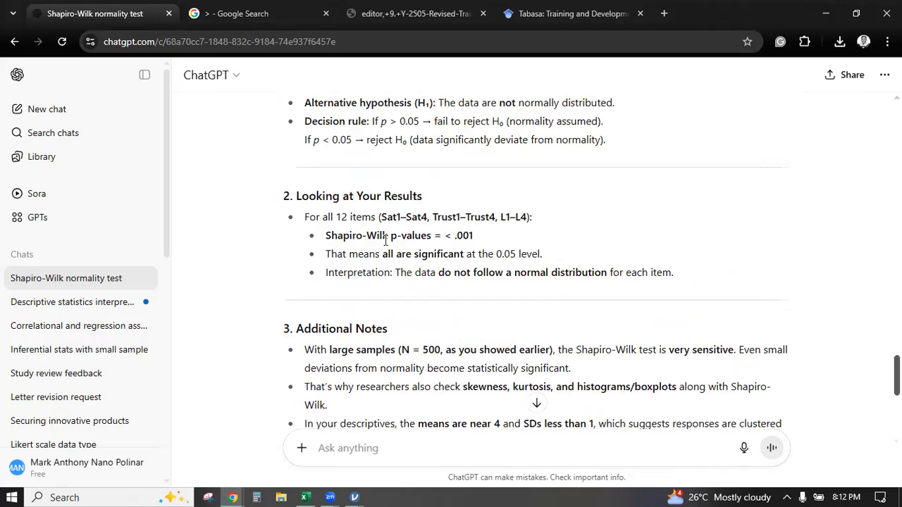
scroll(312, 241, up, 1)
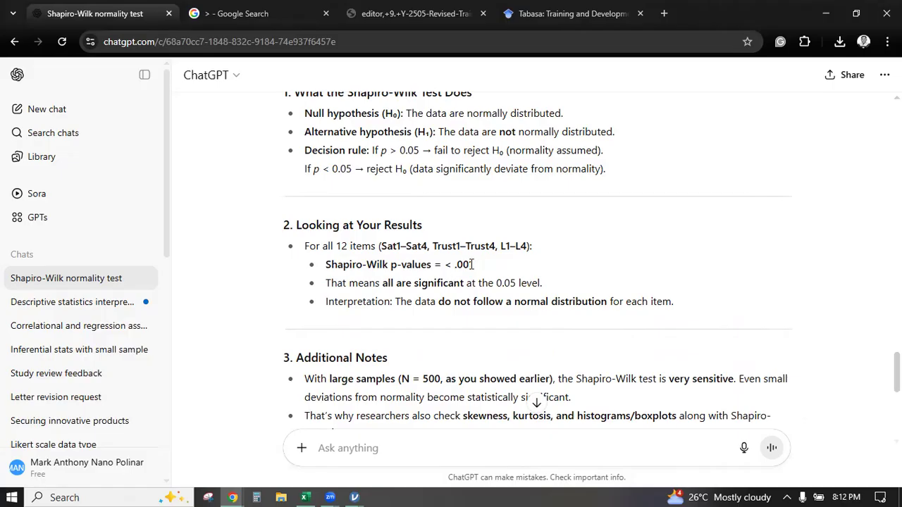
click(255, 13)
click(204, 207)
click(127, 16)
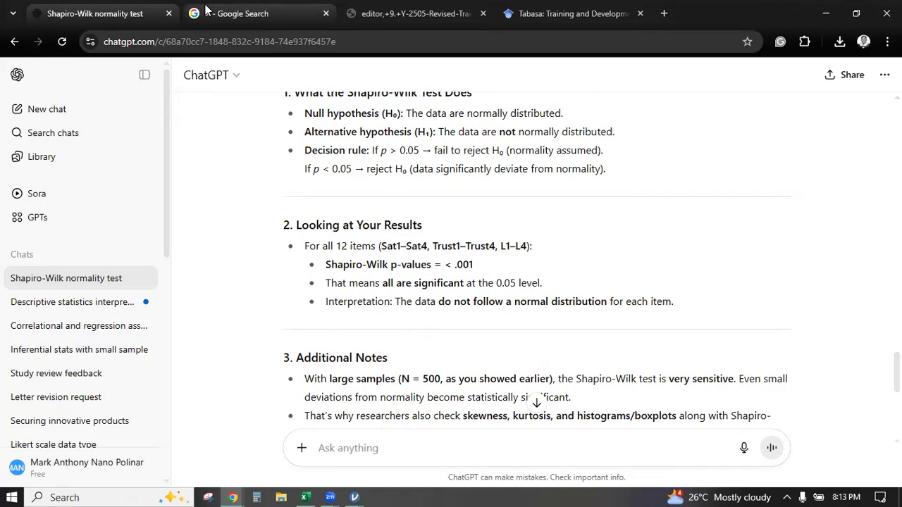
click(237, 13)
click(192, 208)
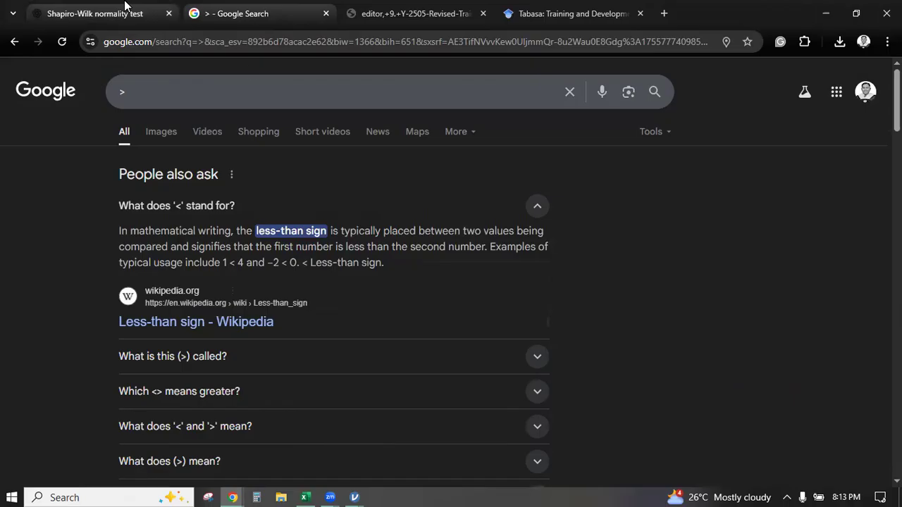
key(ctrl+shift+Tab)
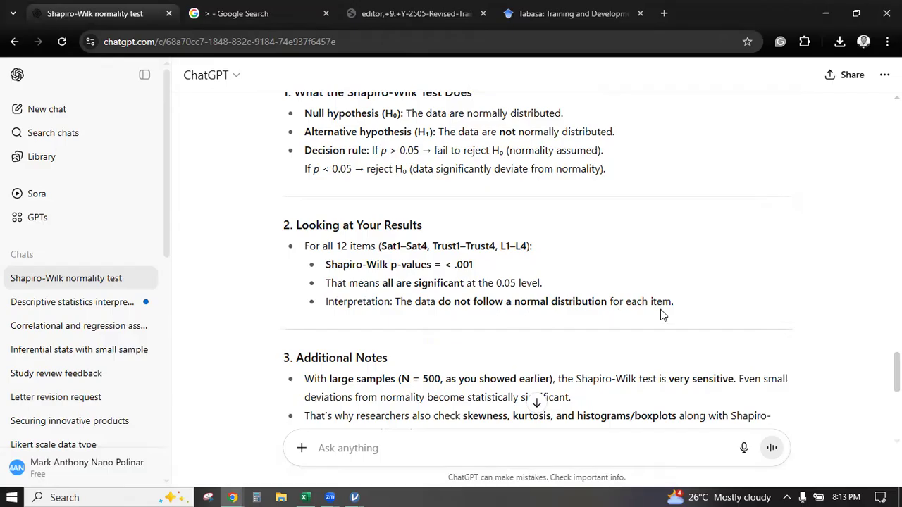
Read the additional notes and dataset conclusion in ChatGPT, and look over the Descriptives tables in jamovi.
scroll(592, 260, down, 1)
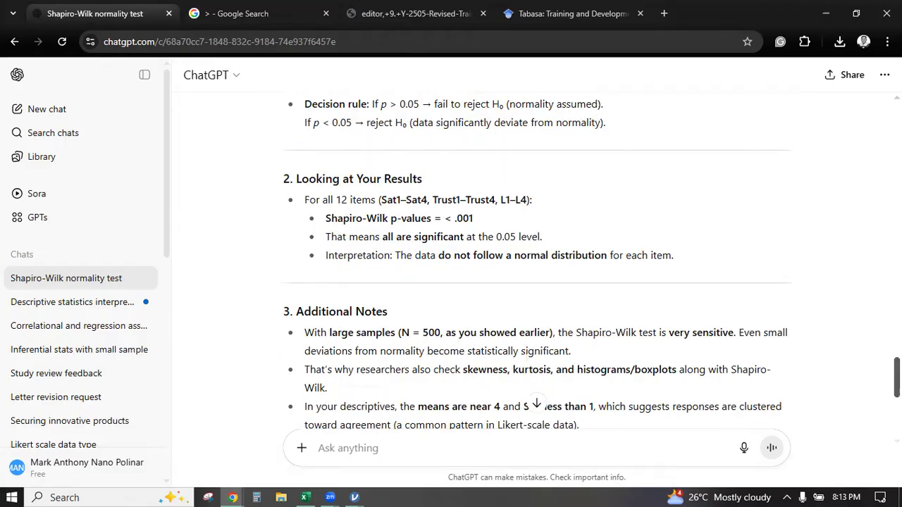
scroll(592, 218, down, 3)
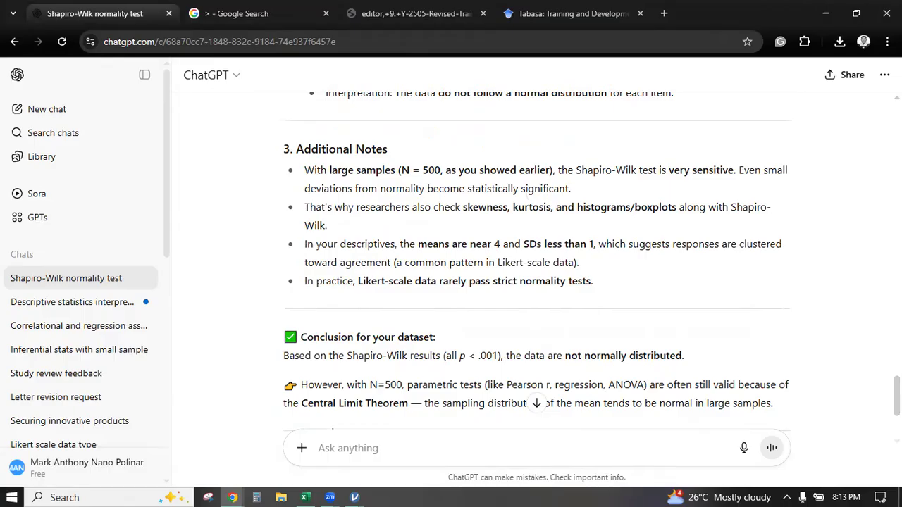
scroll(536, 261, down, 2)
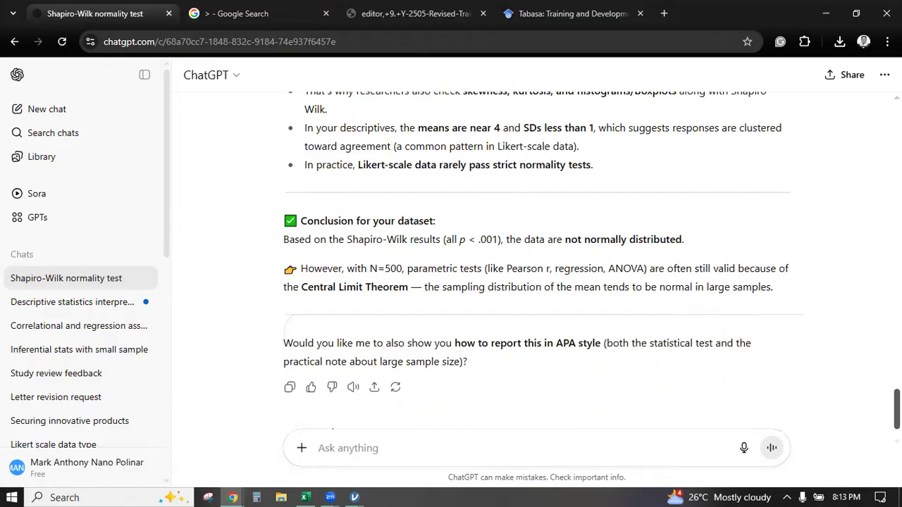
scroll(535, 261, down, 1)
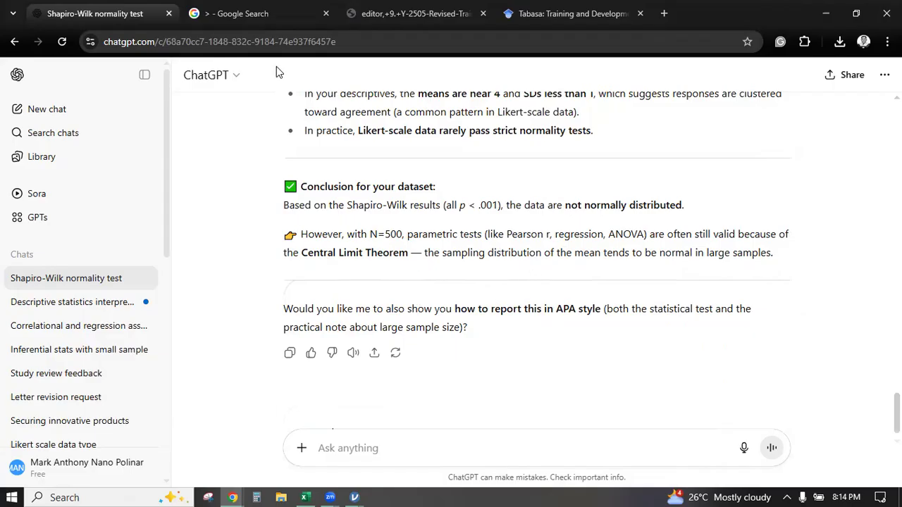
key(alt+Tab)
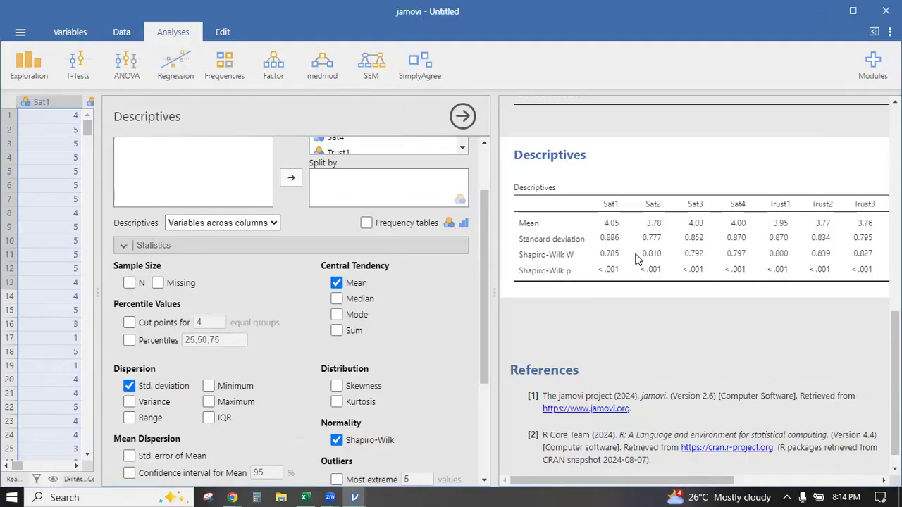
scroll(623, 278, up, 3)
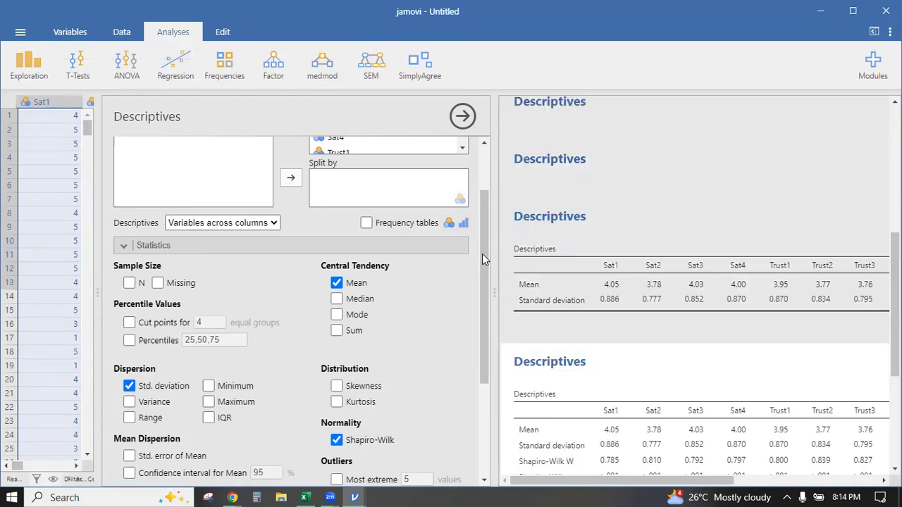
key(alt+Tab)
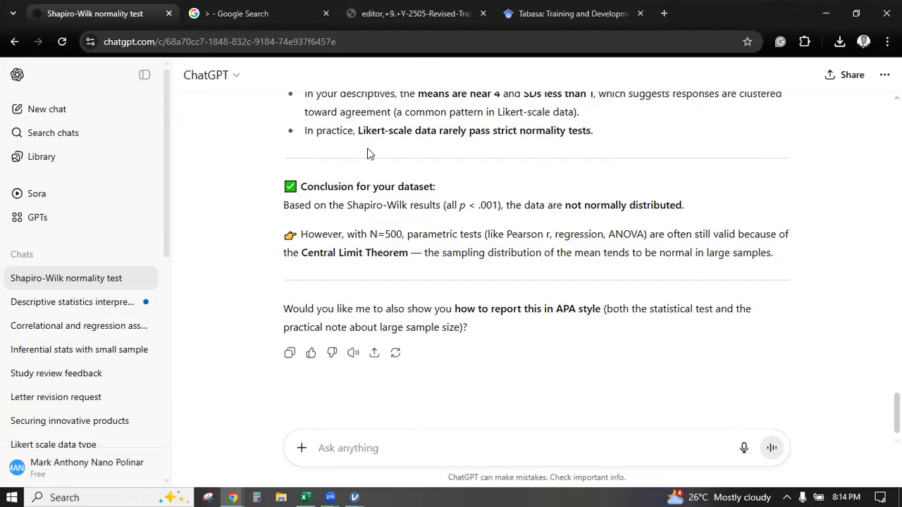
Open the earlier chat on correlational and regression assumptions and create a public share link to it.
click(83, 315)
click(83, 314)
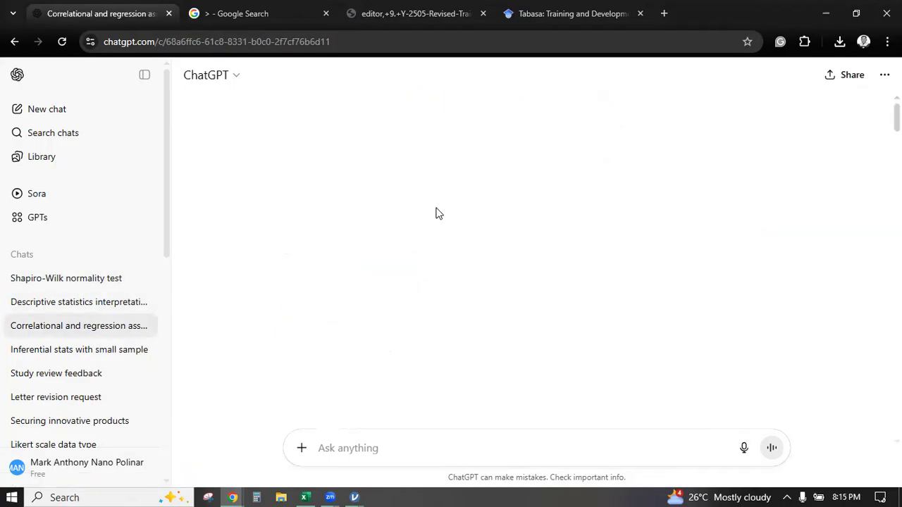
scroll(345, 264, up, 20)
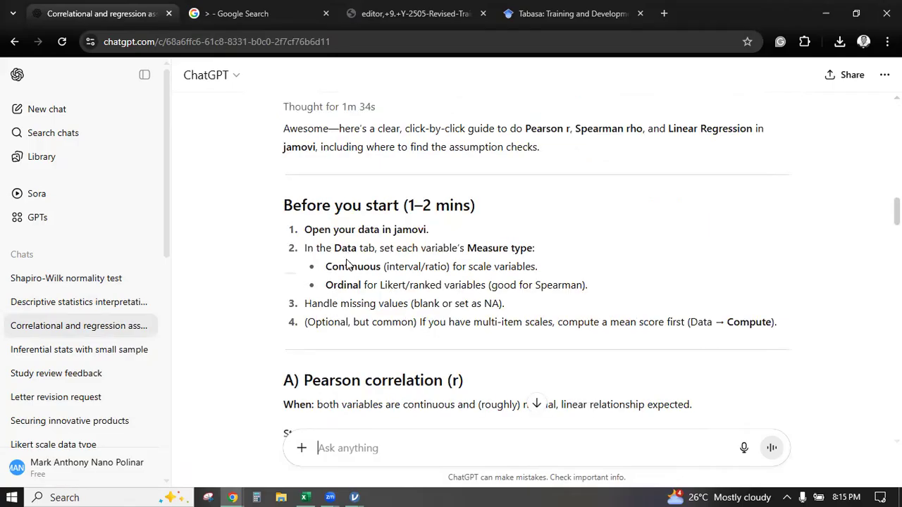
click(442, 293)
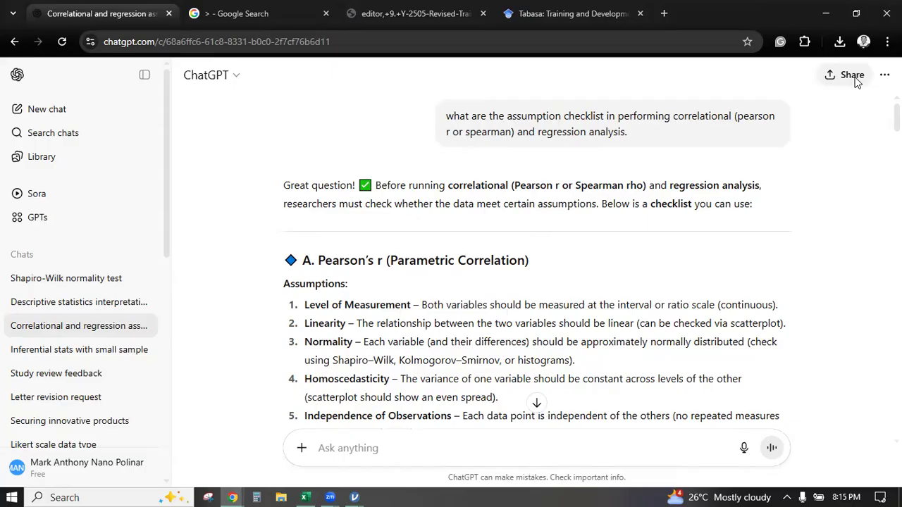
click(832, 83)
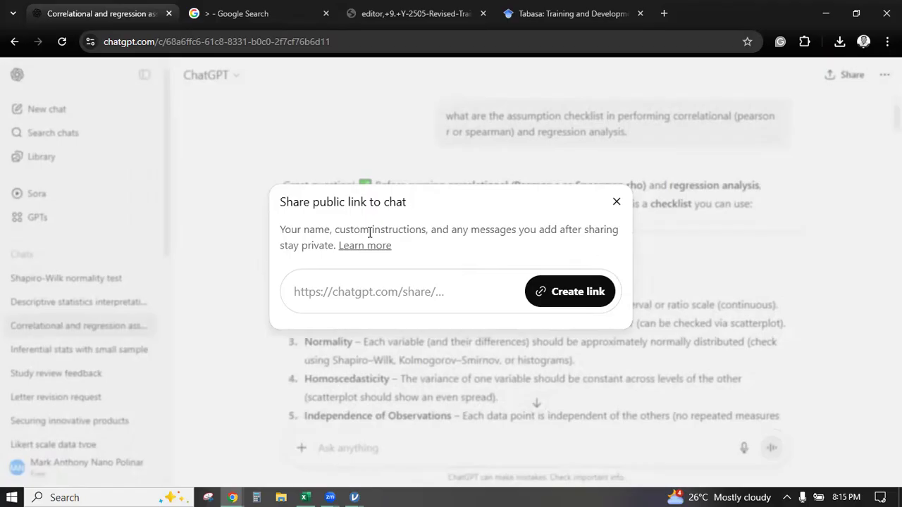
click(549, 293)
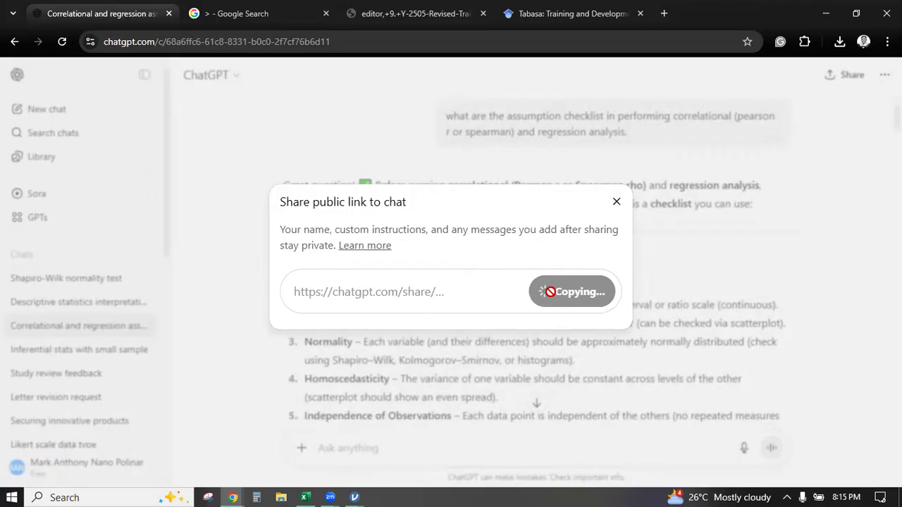